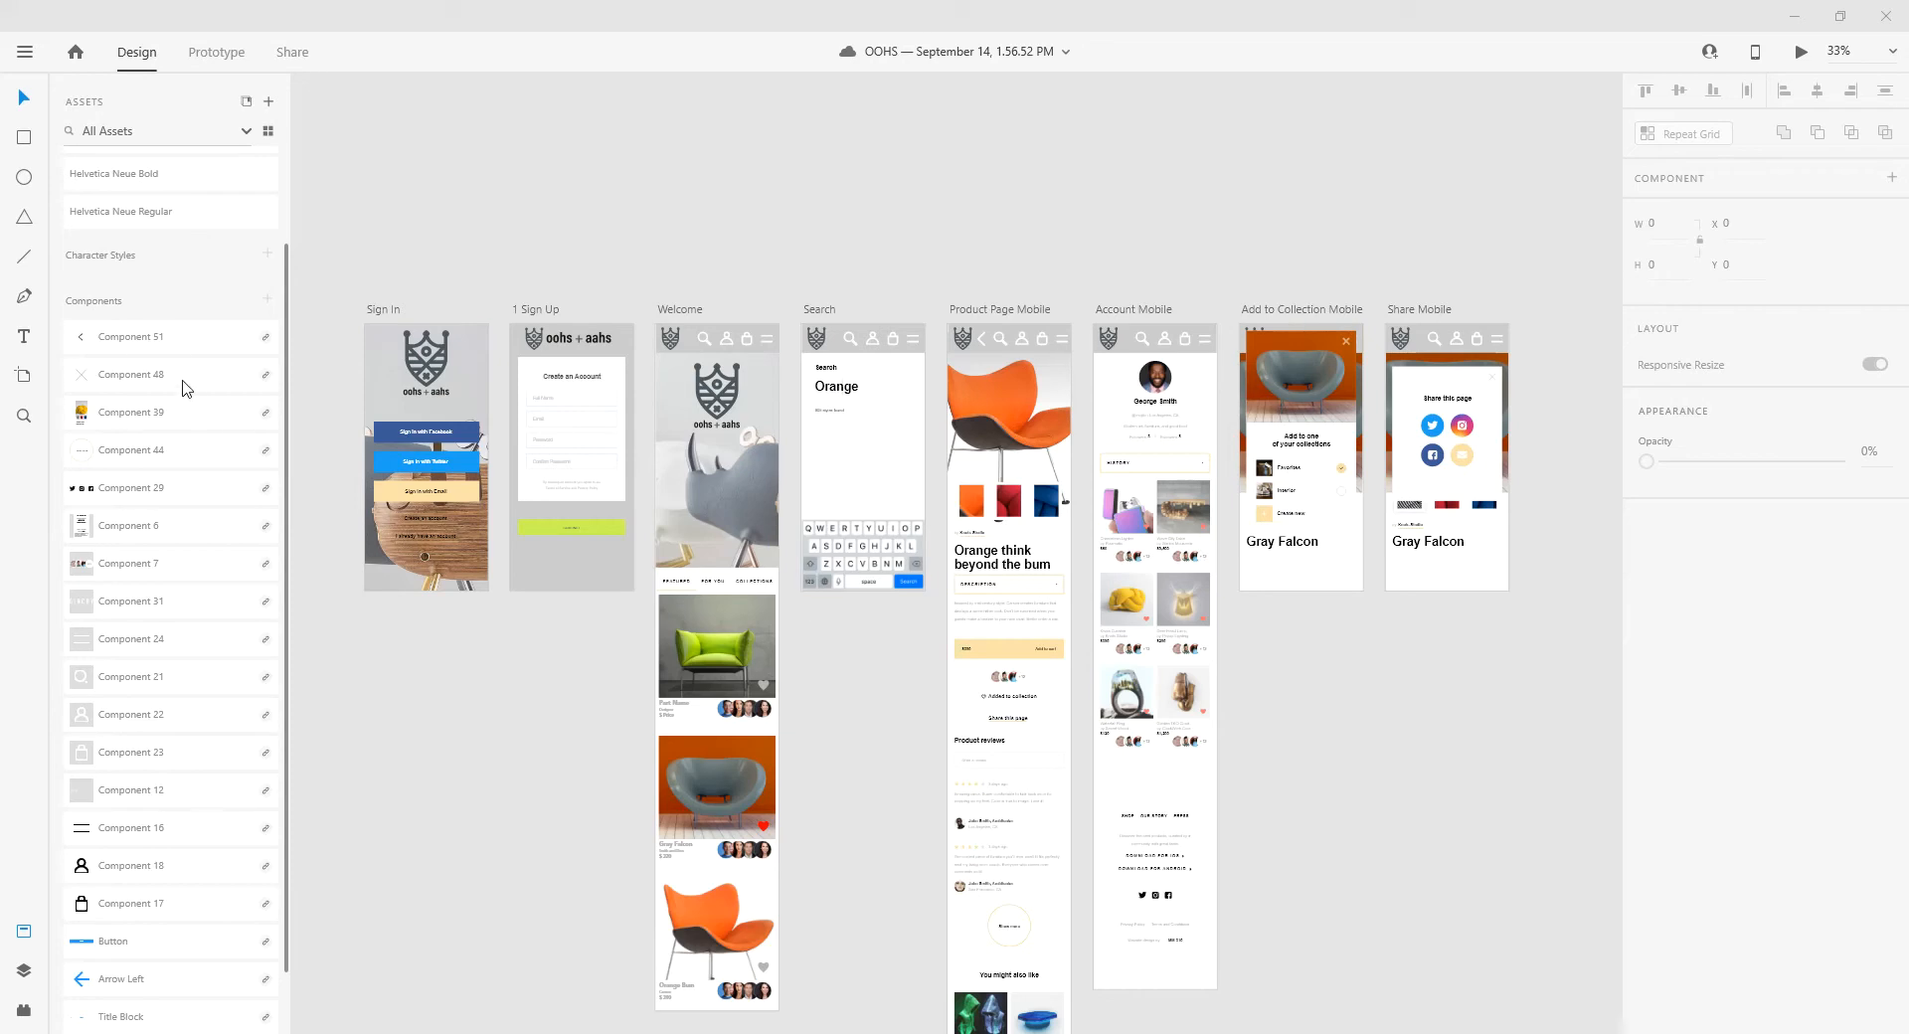
scroll(150, 370, up, 2)
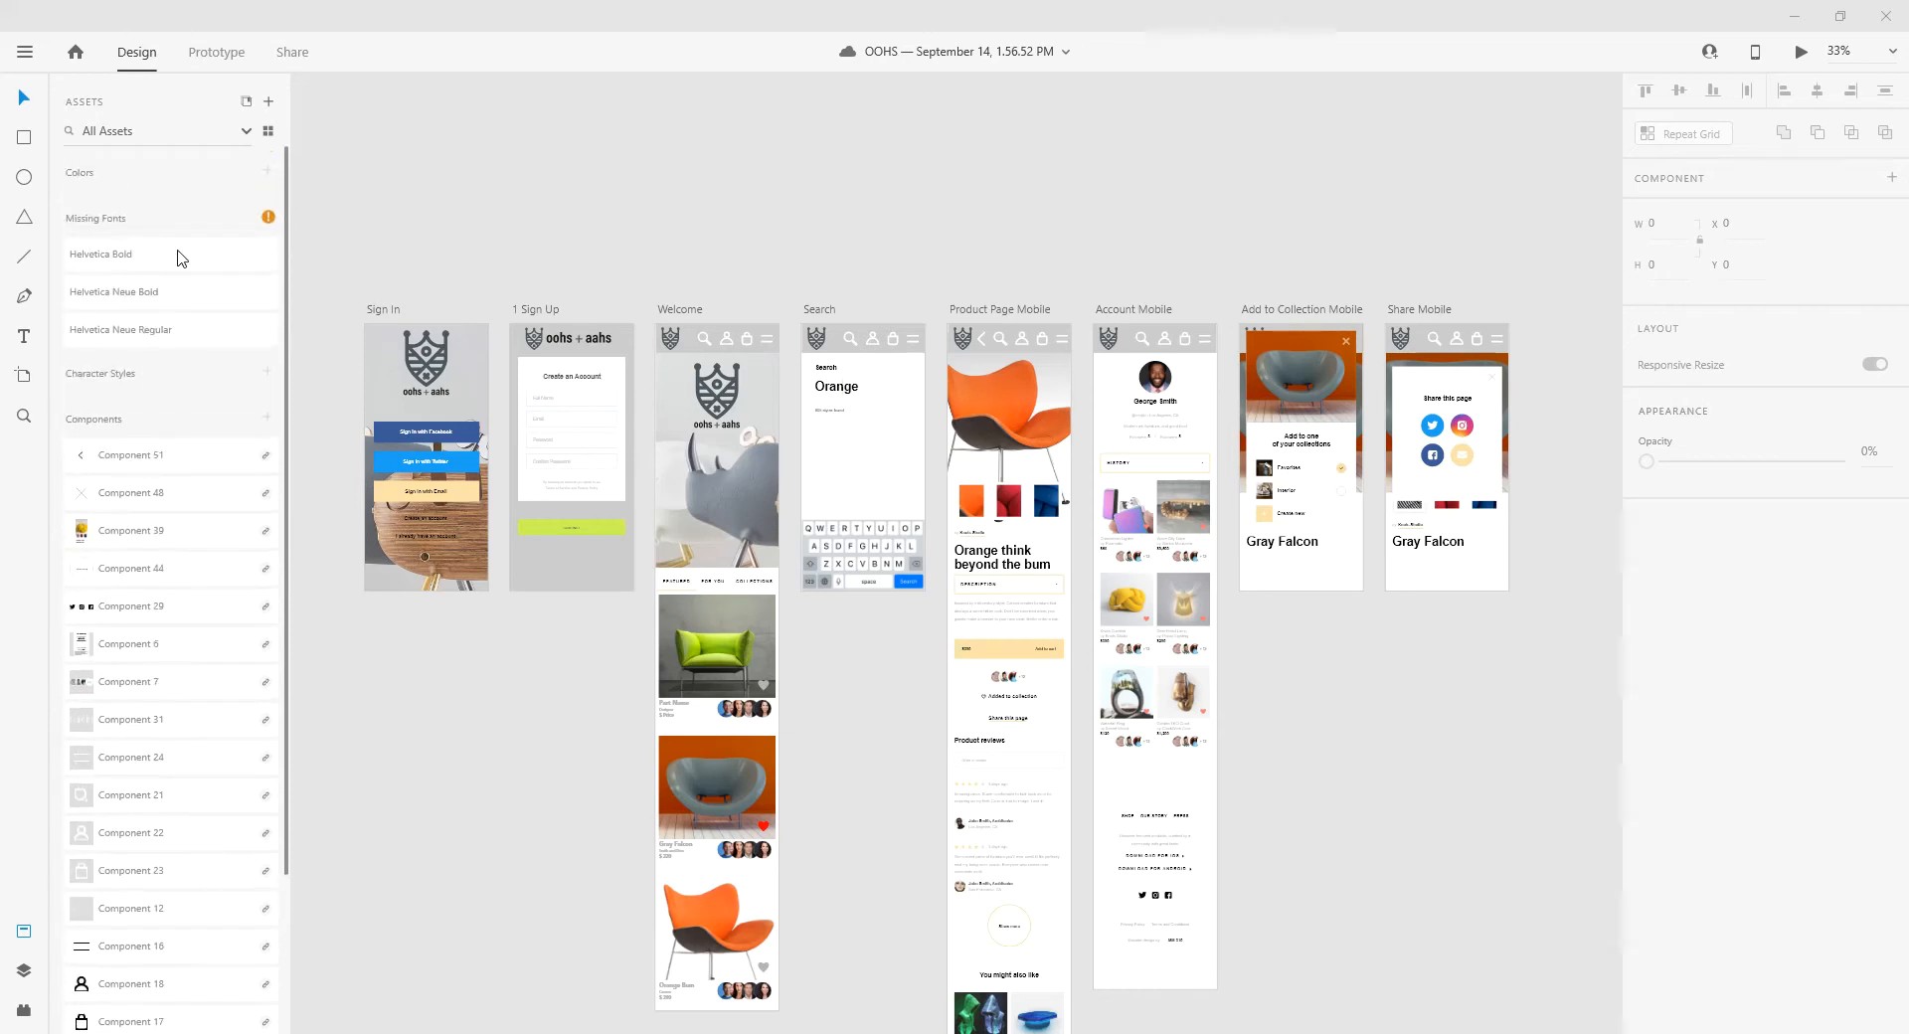
scroll(197, 453, down, 2)
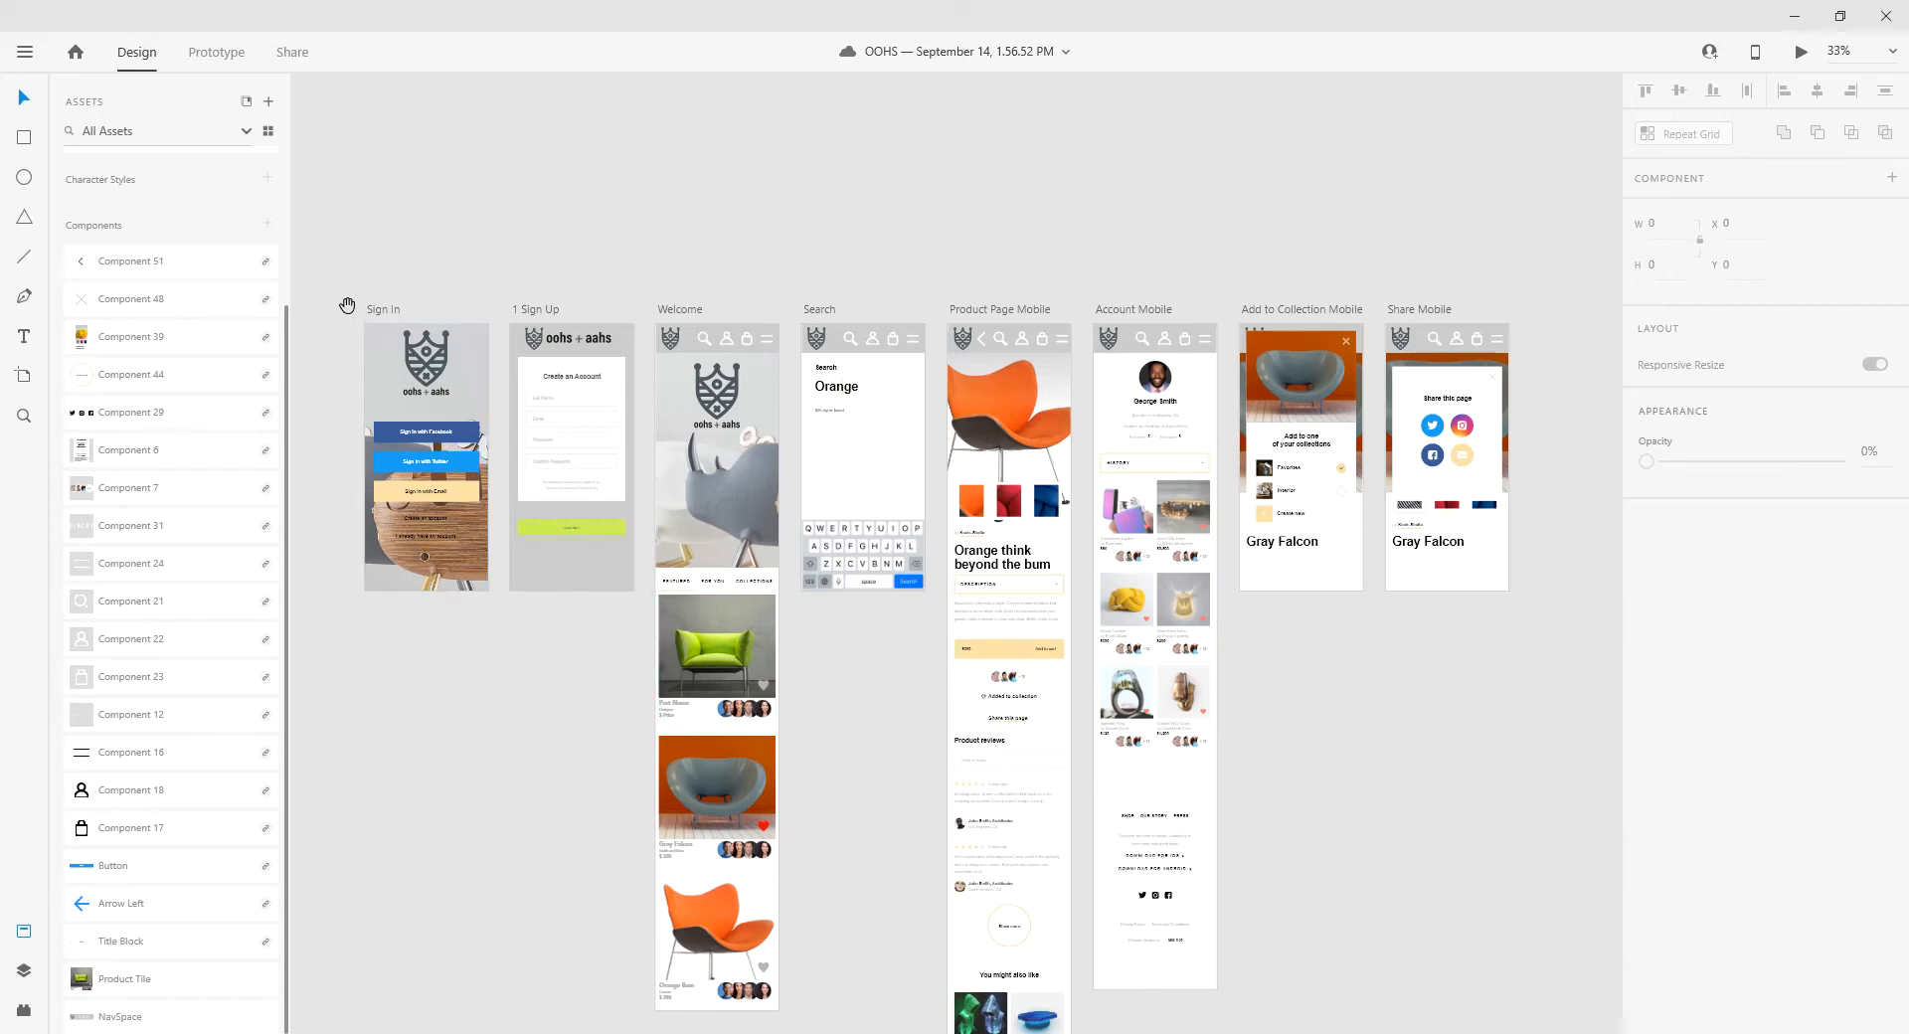
- Apply an Object Blur with amount 8 to the wooden toy background image on the Sign in artboard
drag(349, 304, 528, 609)
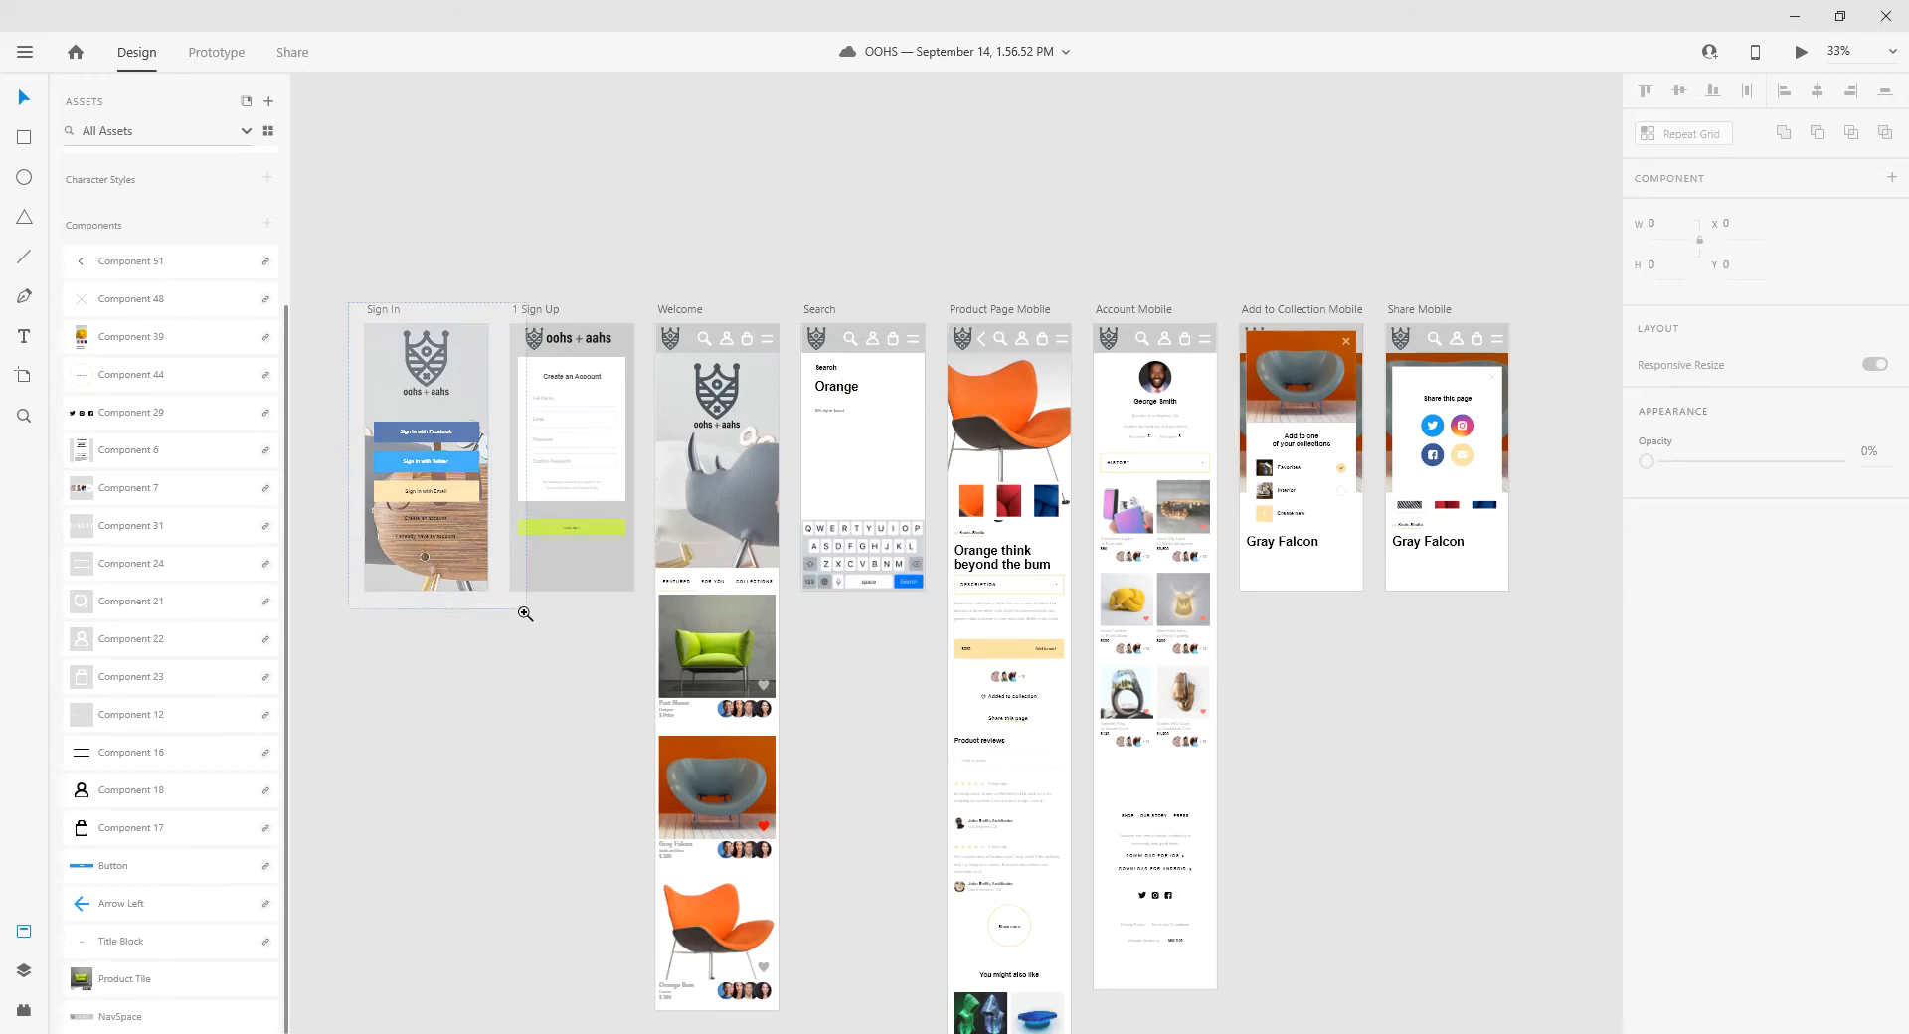
drag(982, 484, 703, 464)
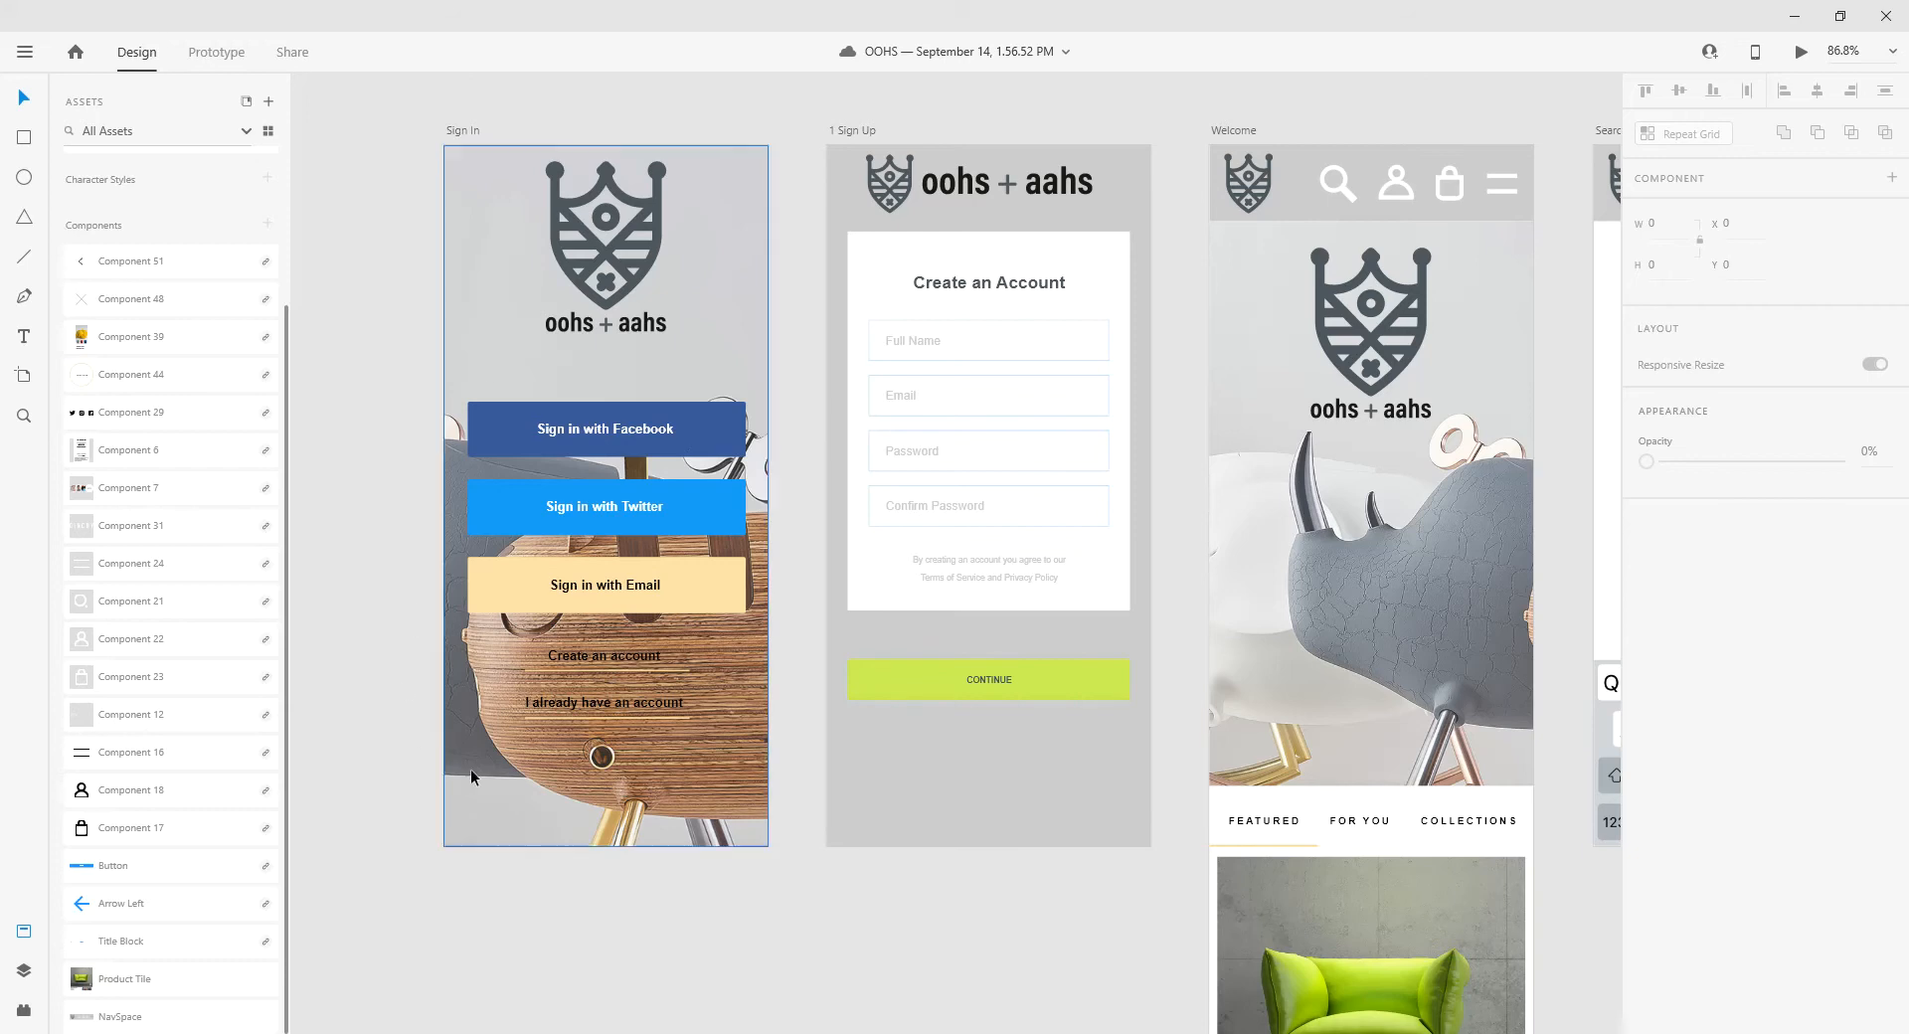
click(505, 766)
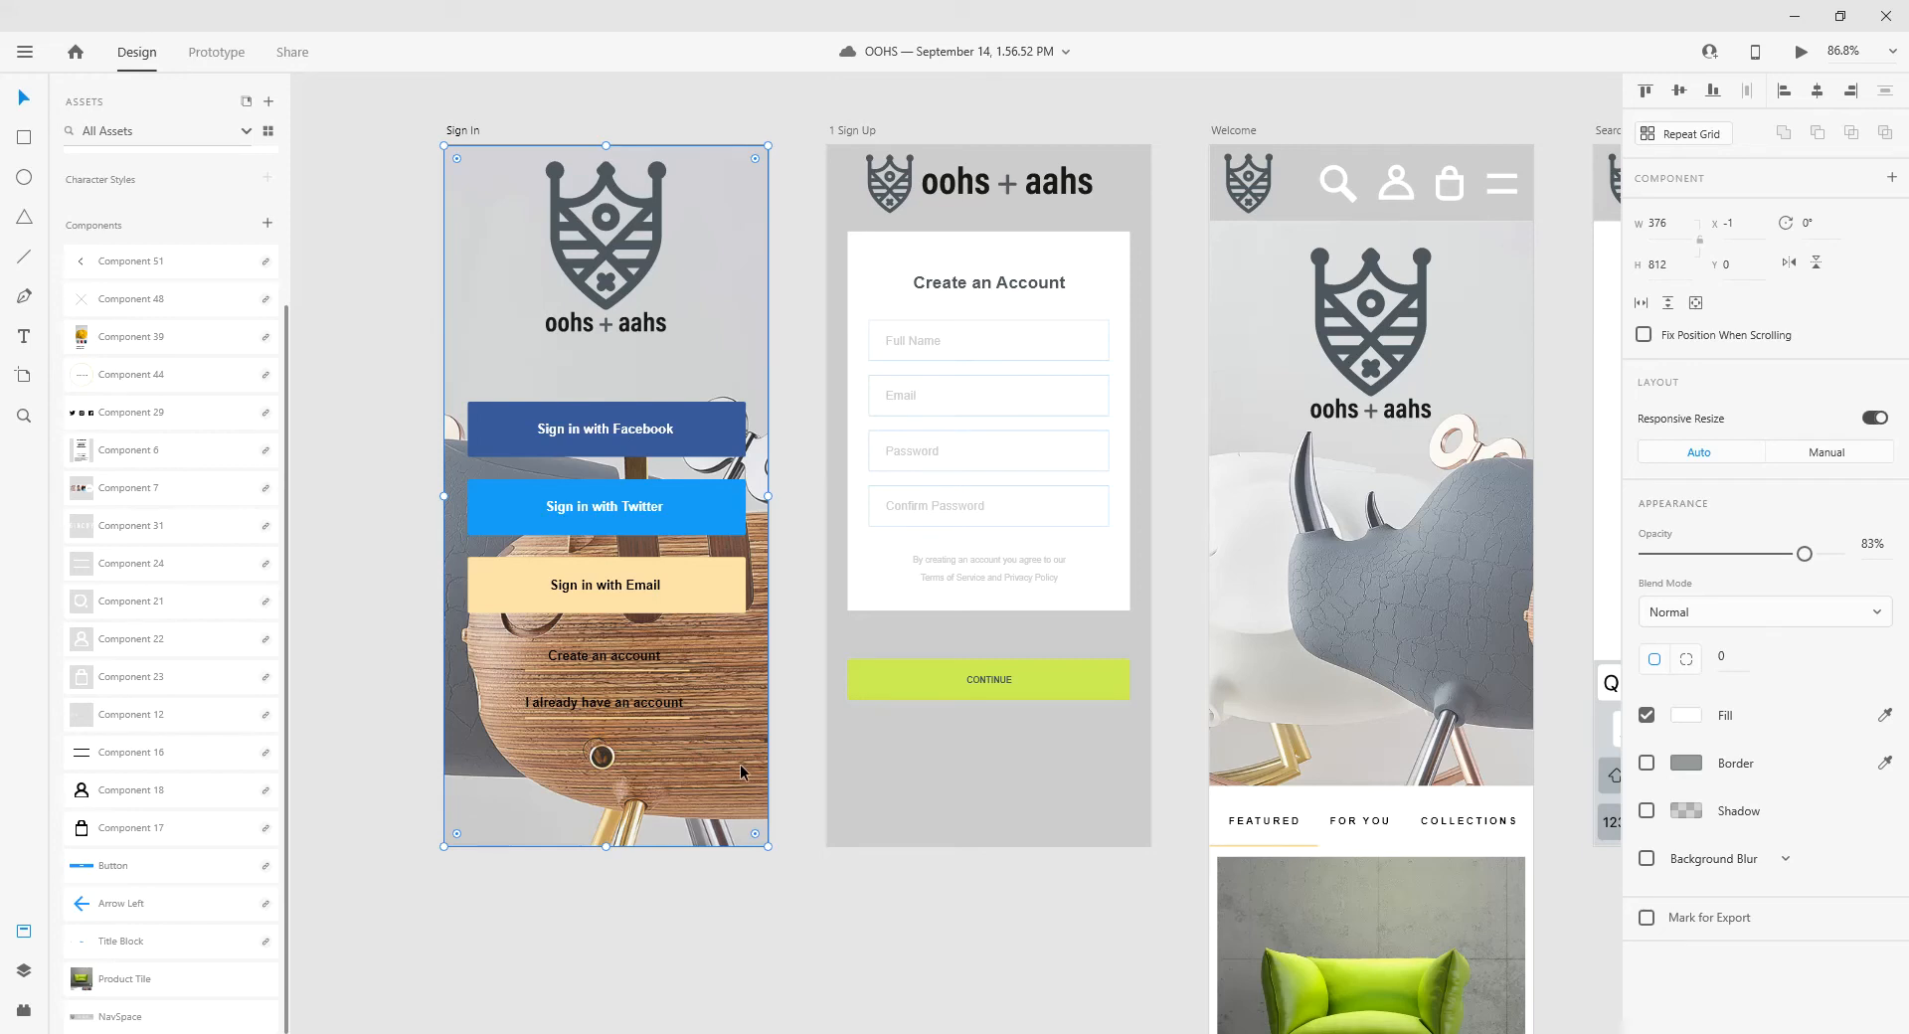
drag(740, 764, 636, 810)
key(ctrl+z)
click(1647, 859)
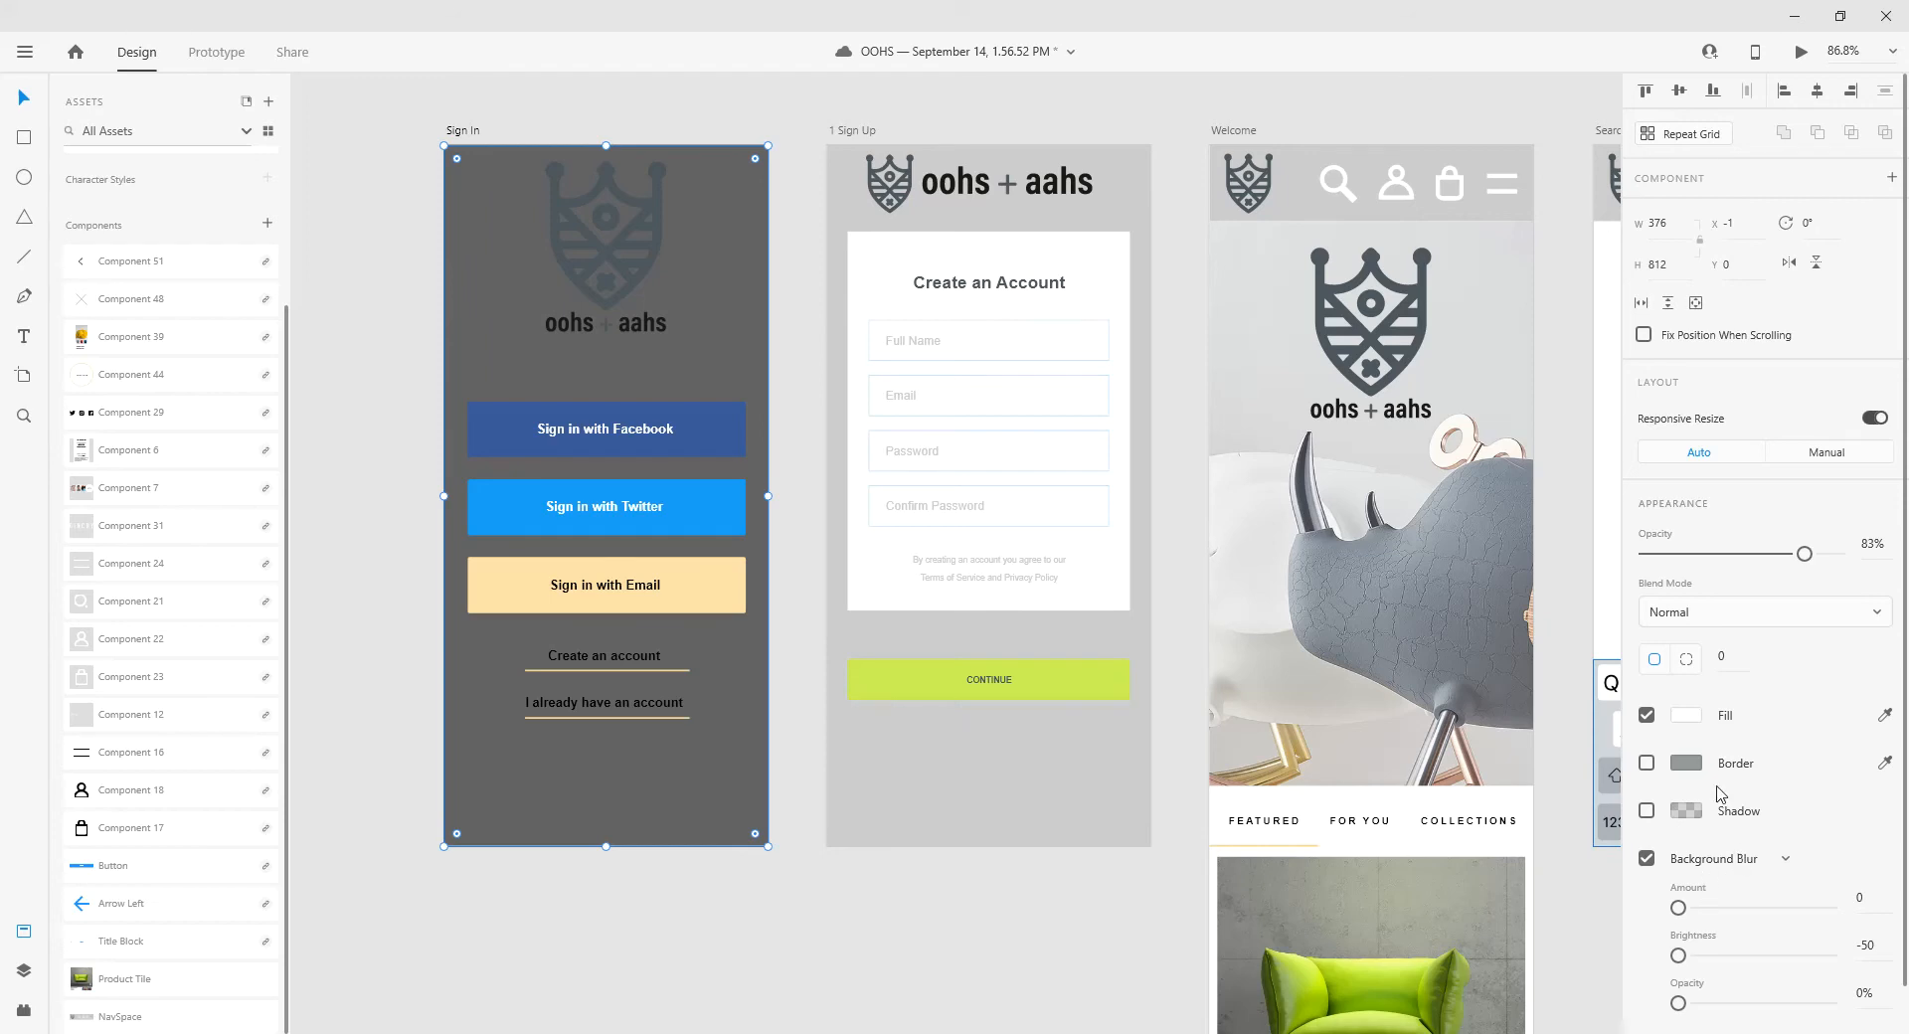
click(1787, 861)
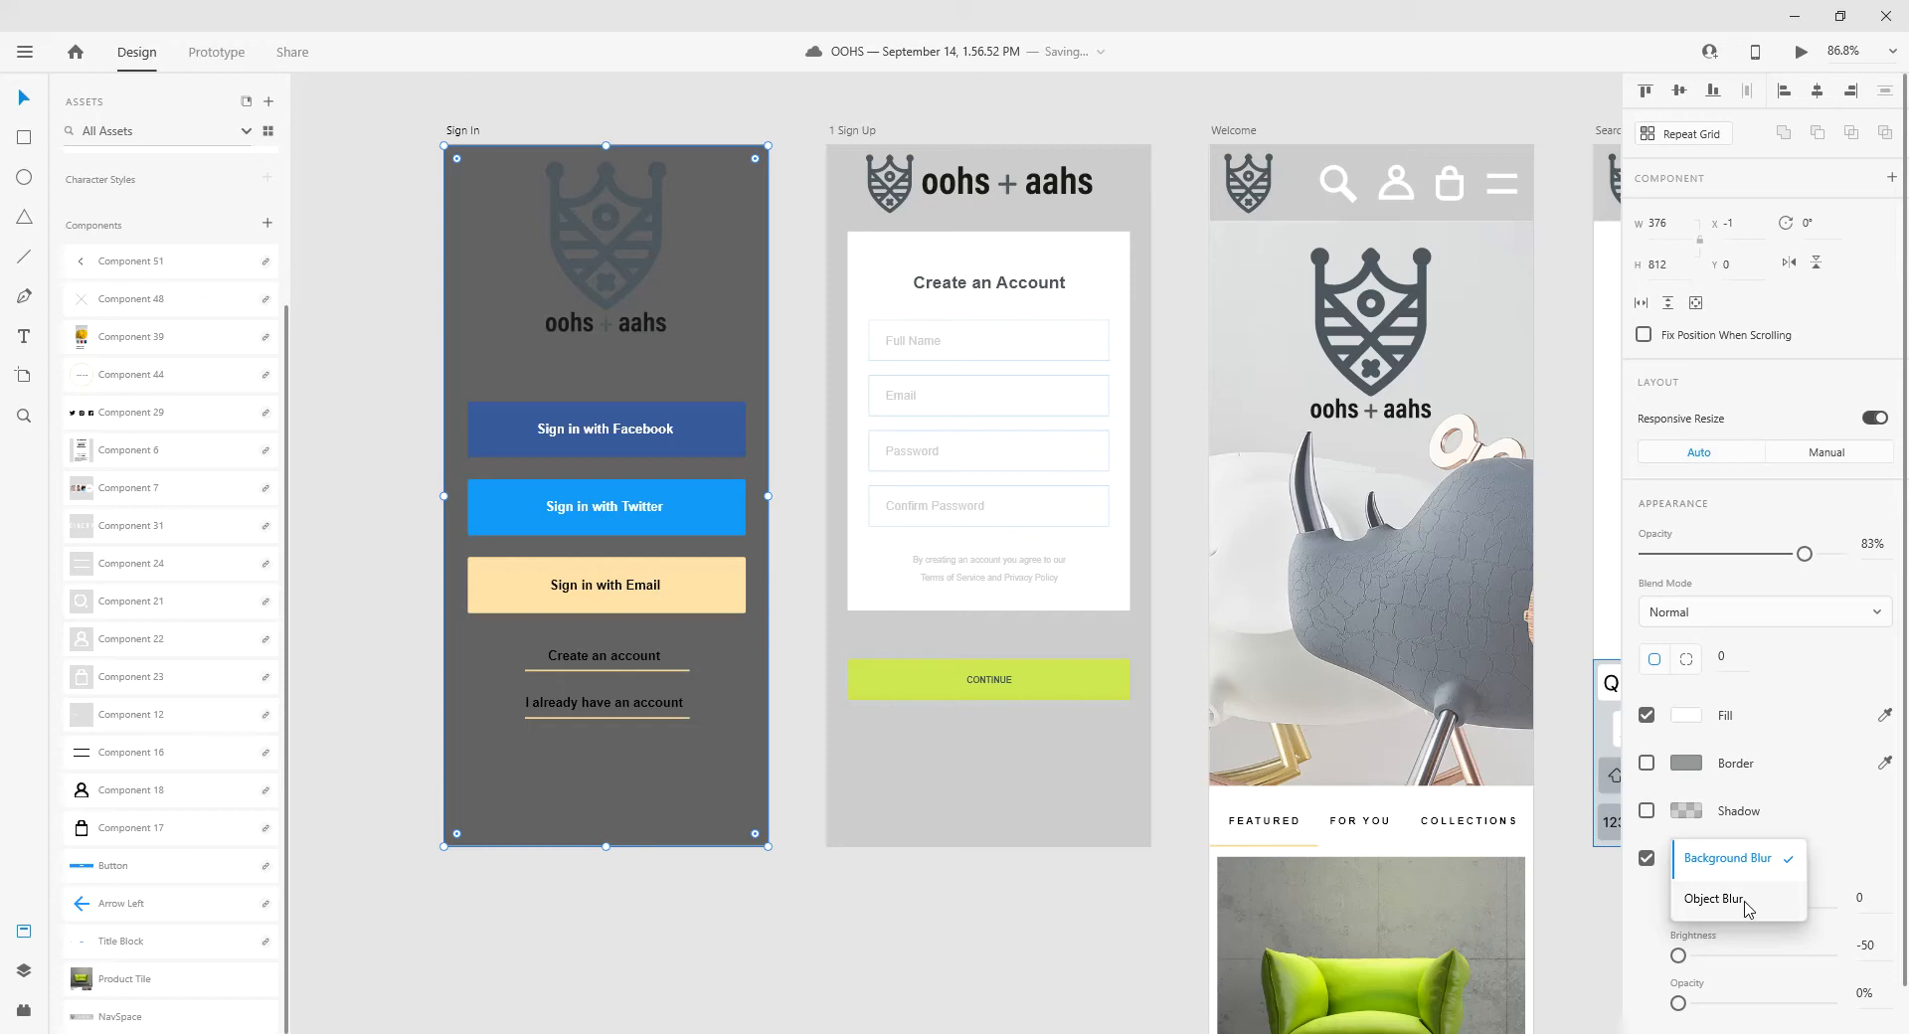
click(1713, 899)
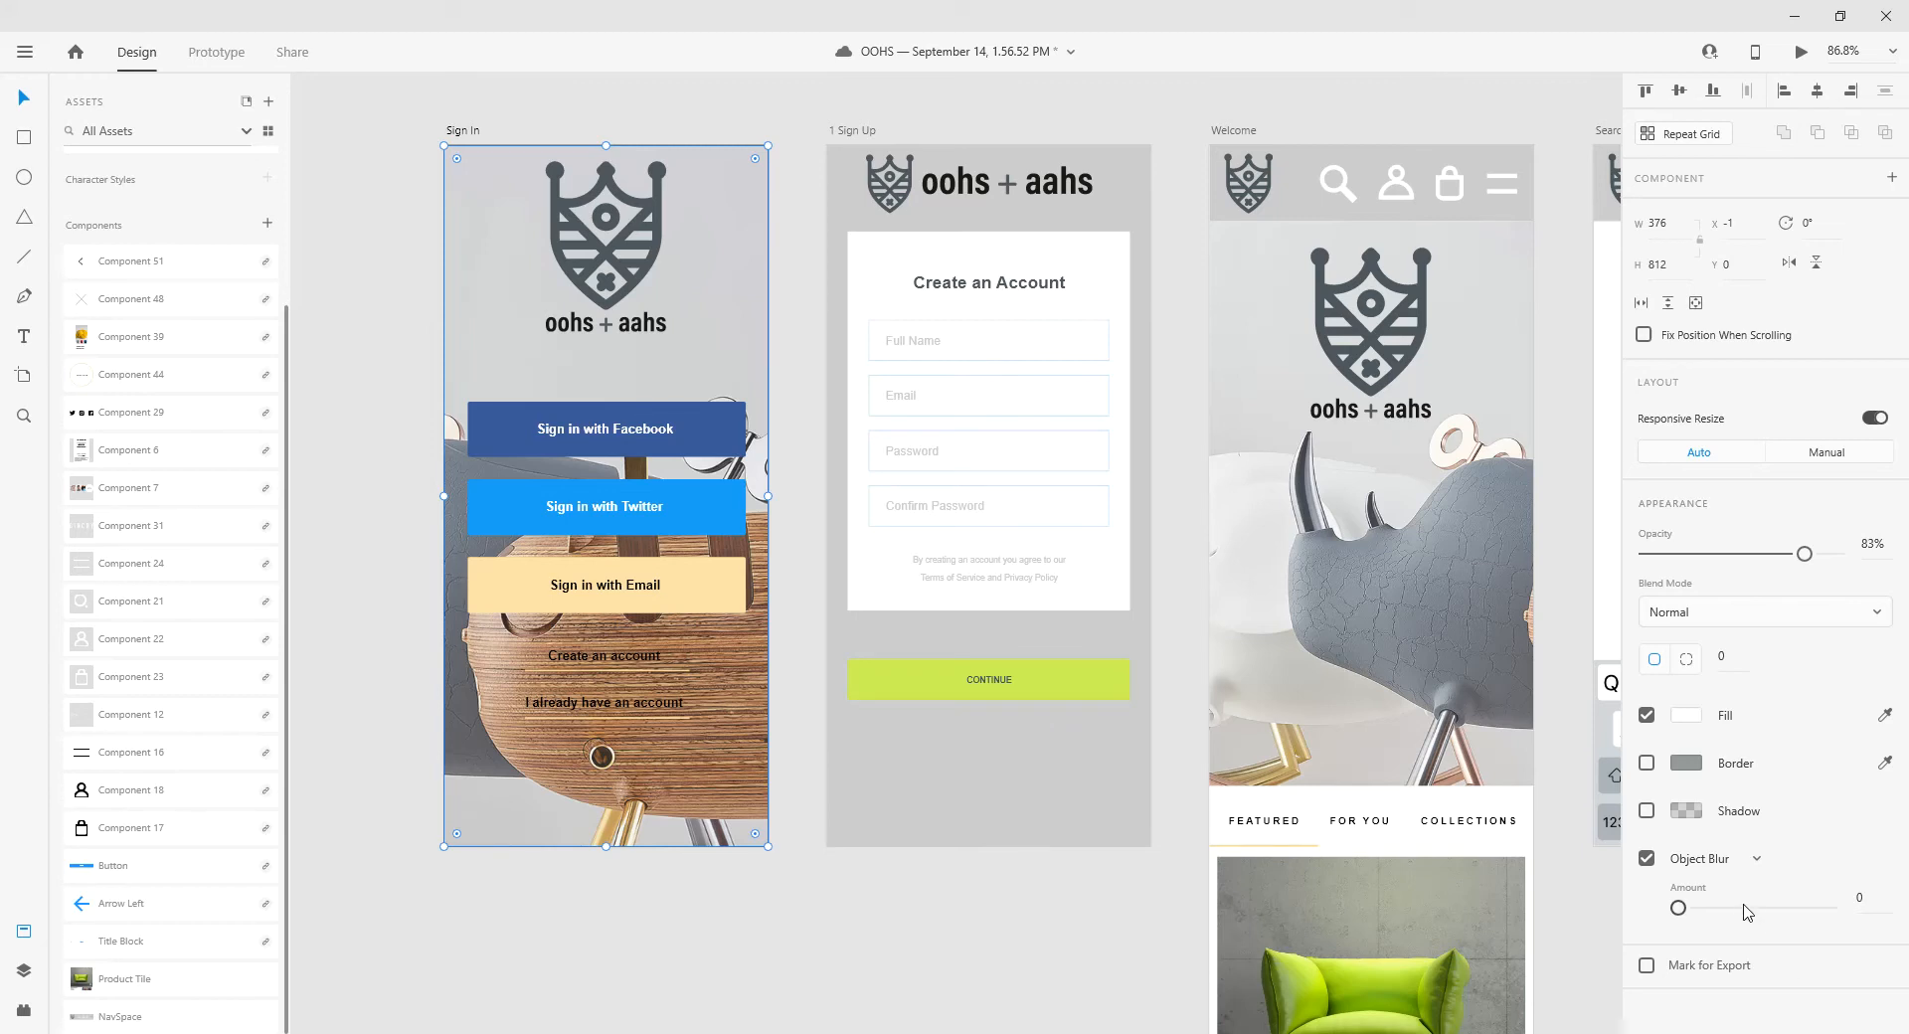
drag(1679, 908, 1706, 913)
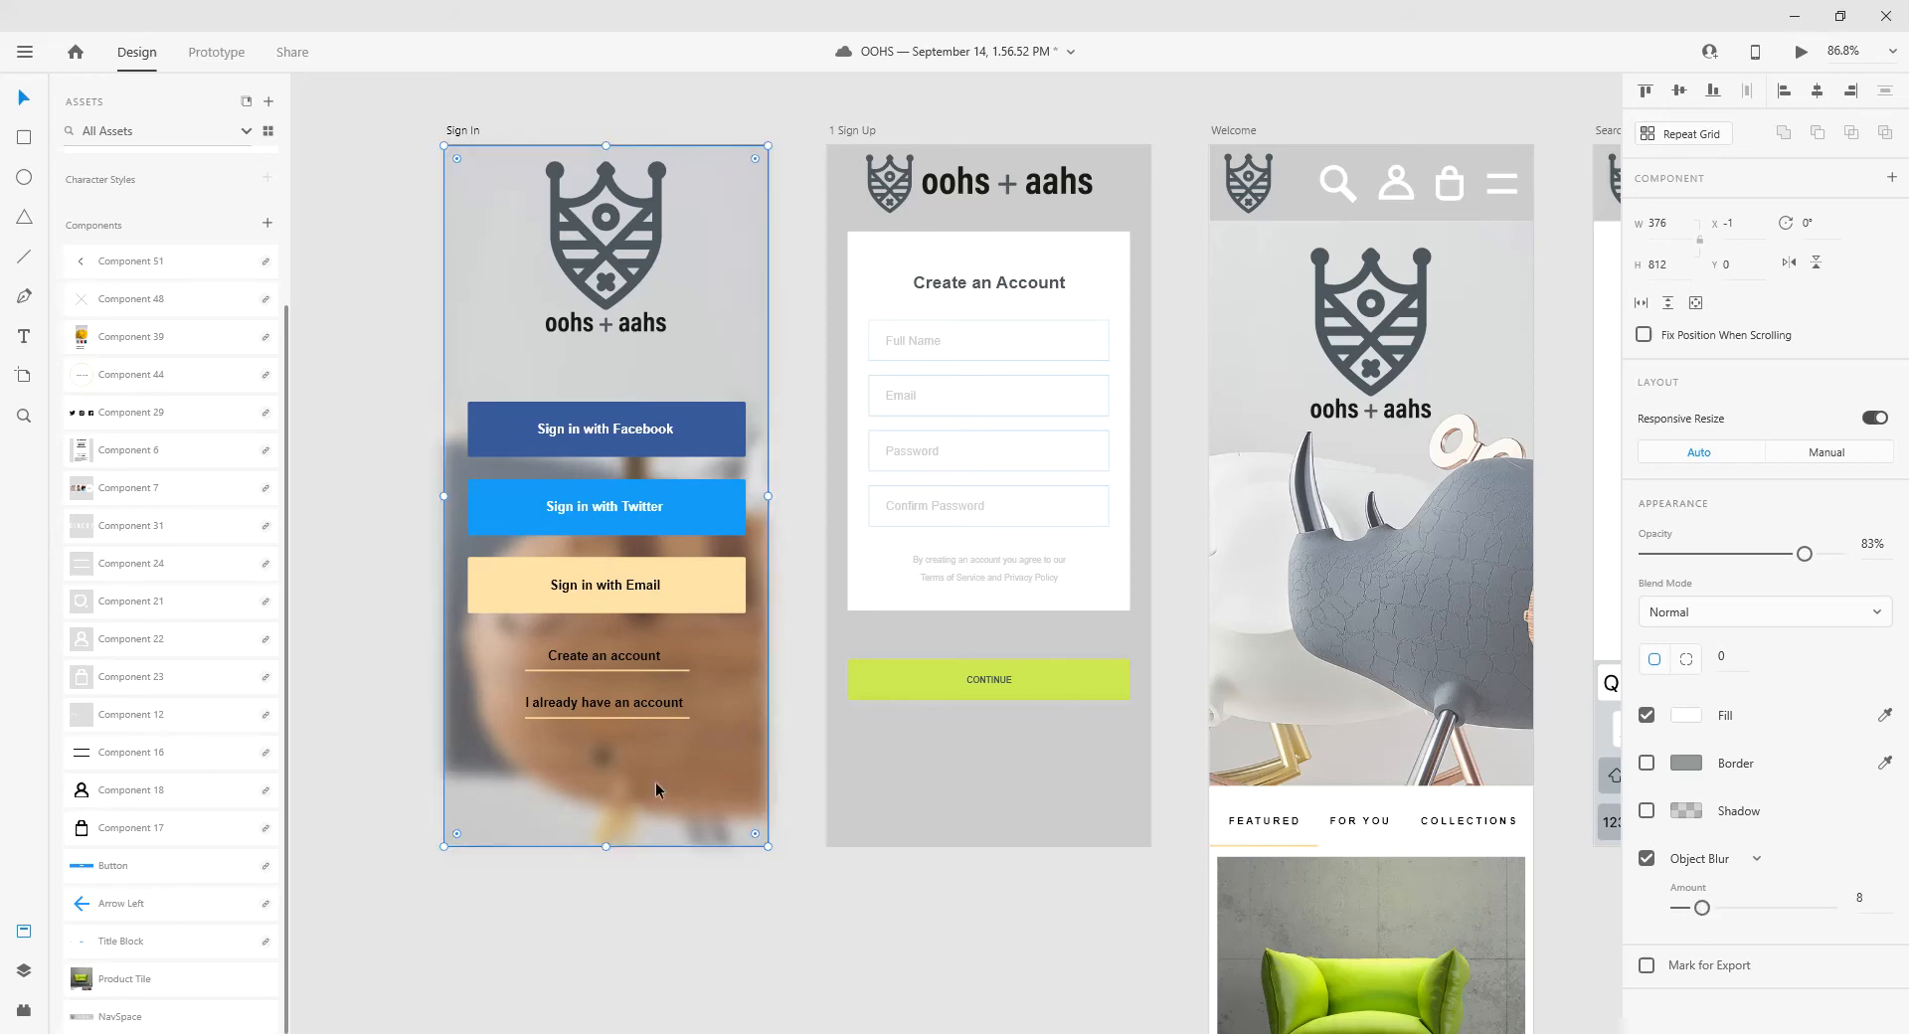
- Set the fill of the "Create an account" and "I already have an account" texts to white (#FFFFFF) and save the document
click(594, 665)
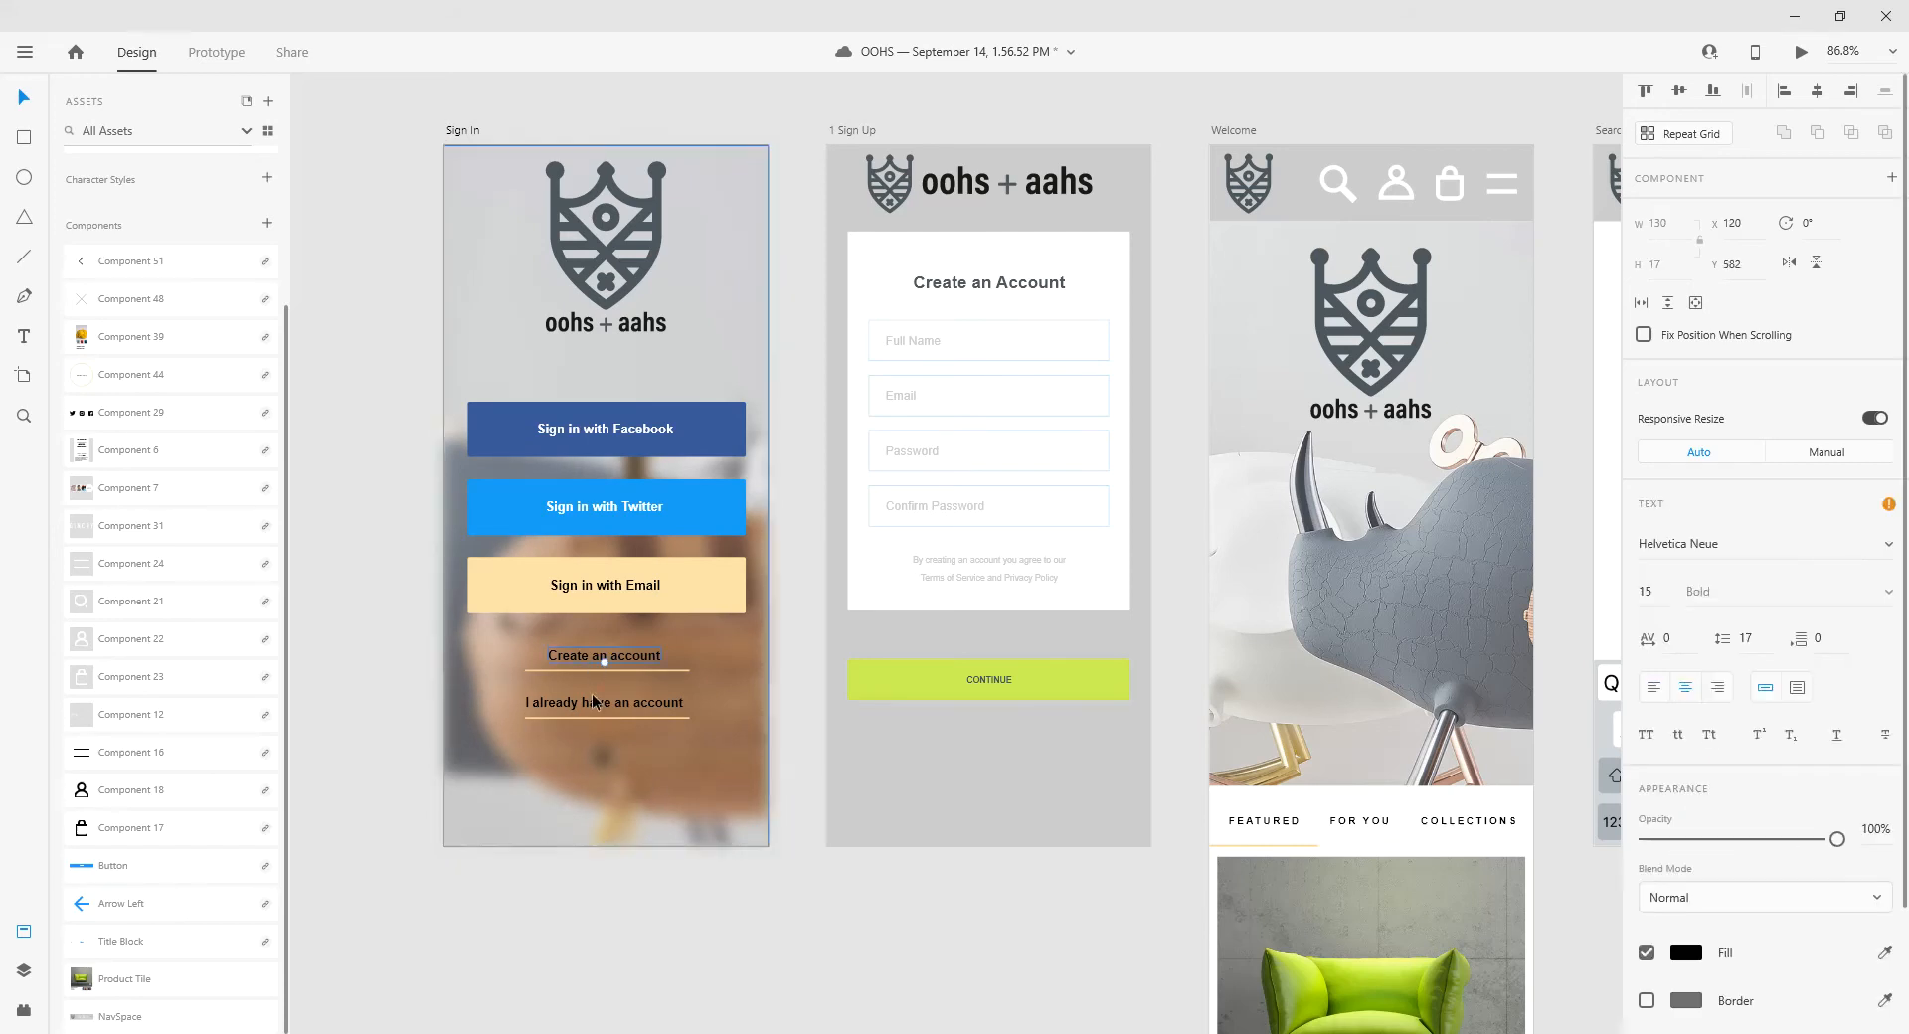
shift+click(596, 704)
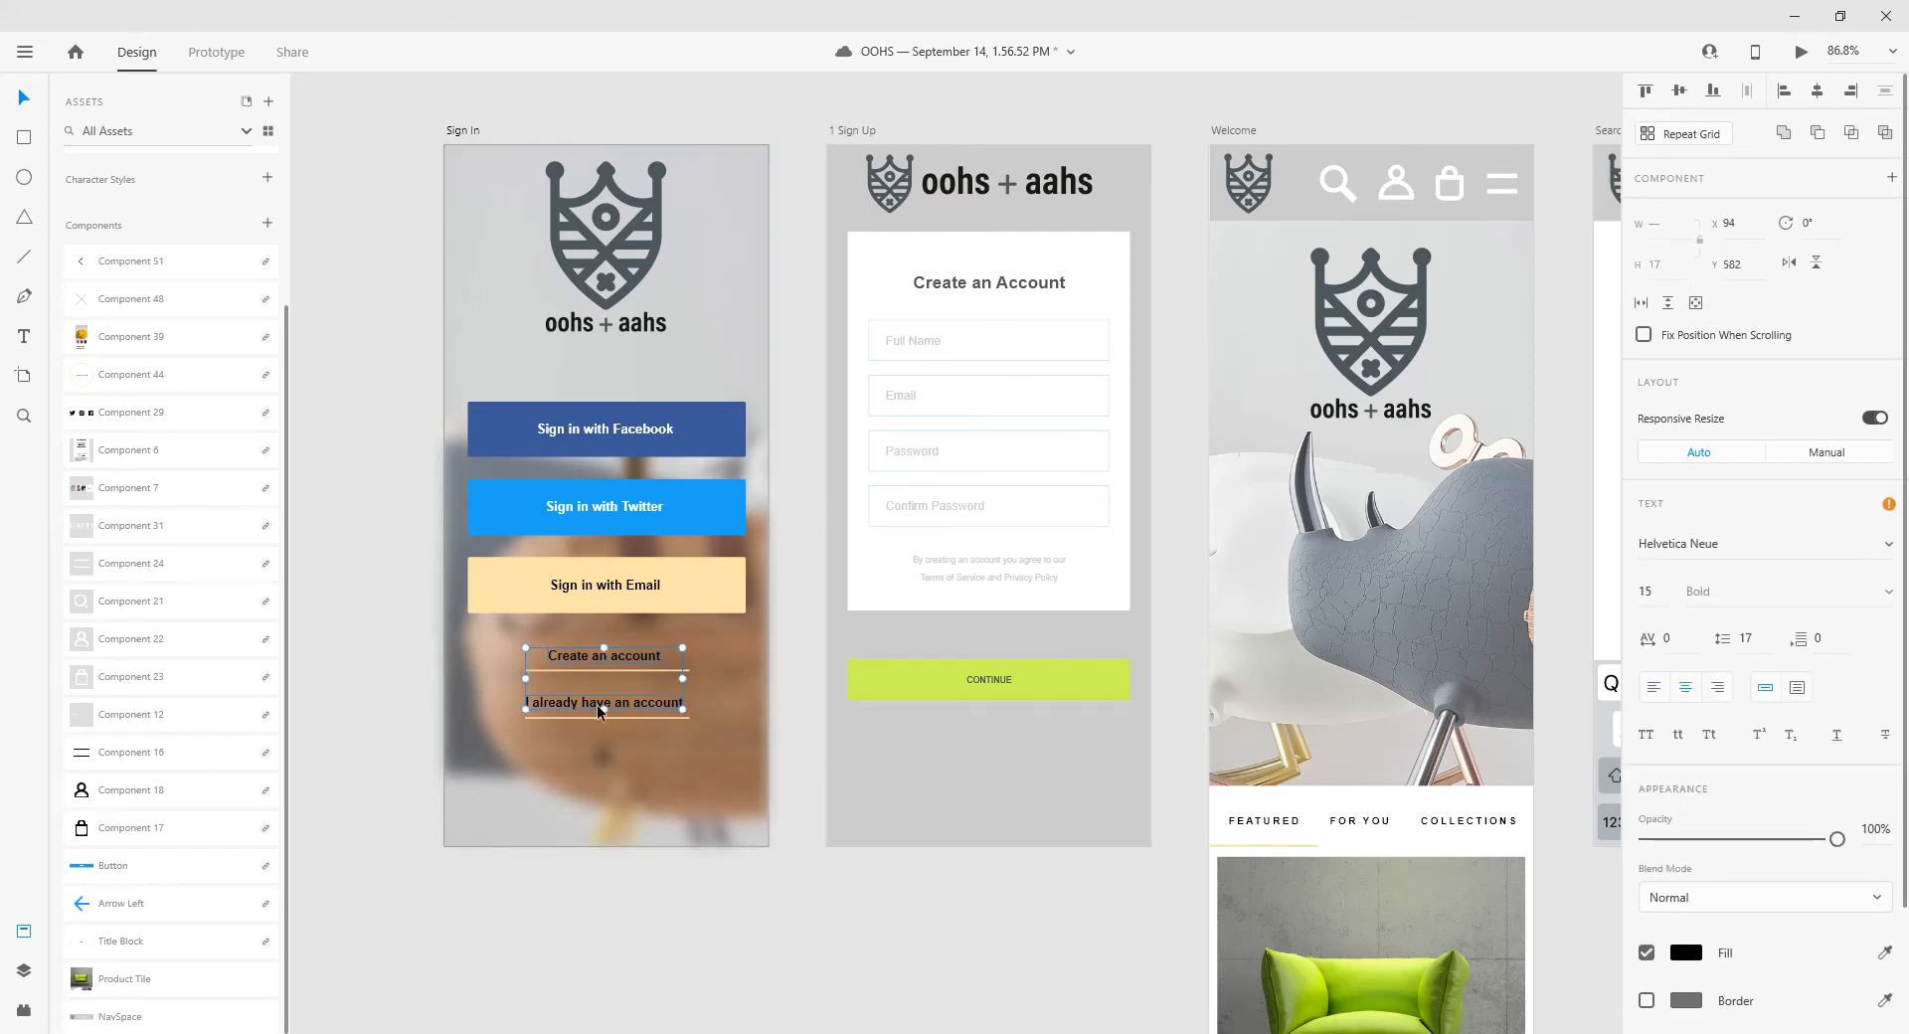
click(1690, 955)
drag(1442, 821, 1308, 665)
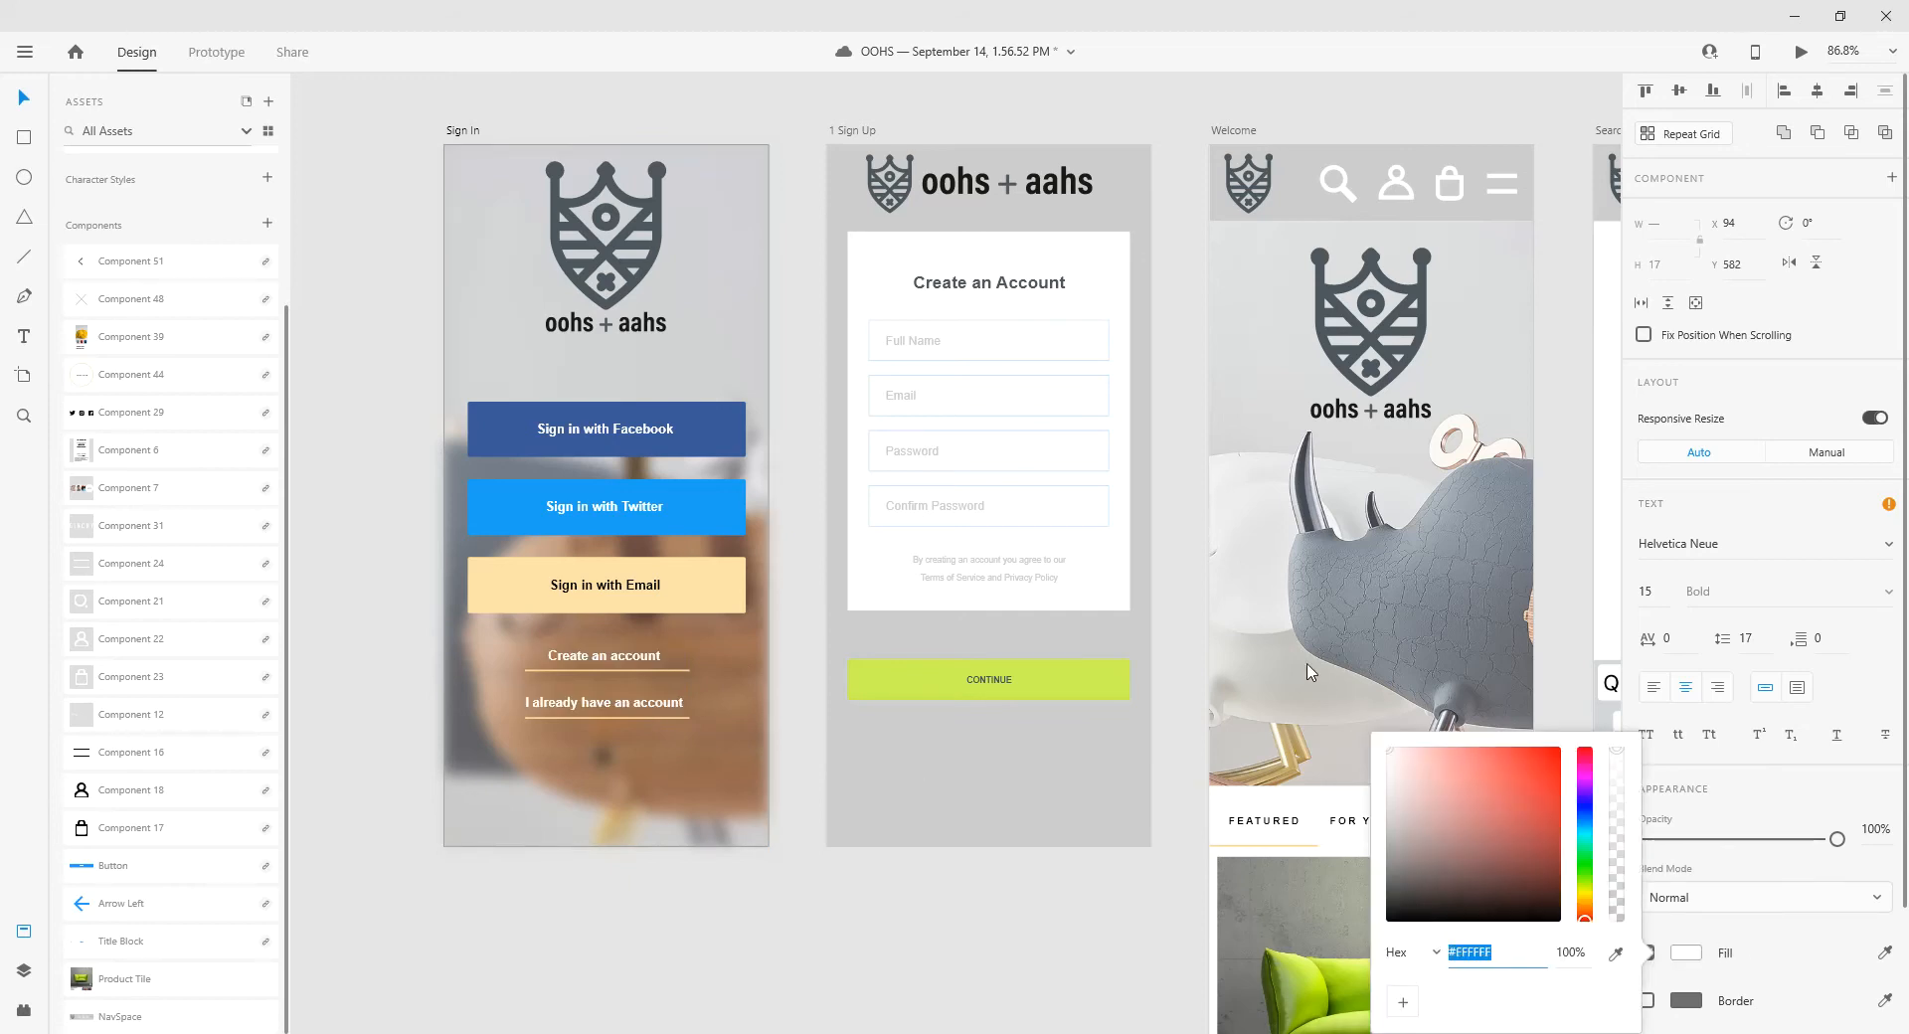
click(376, 553)
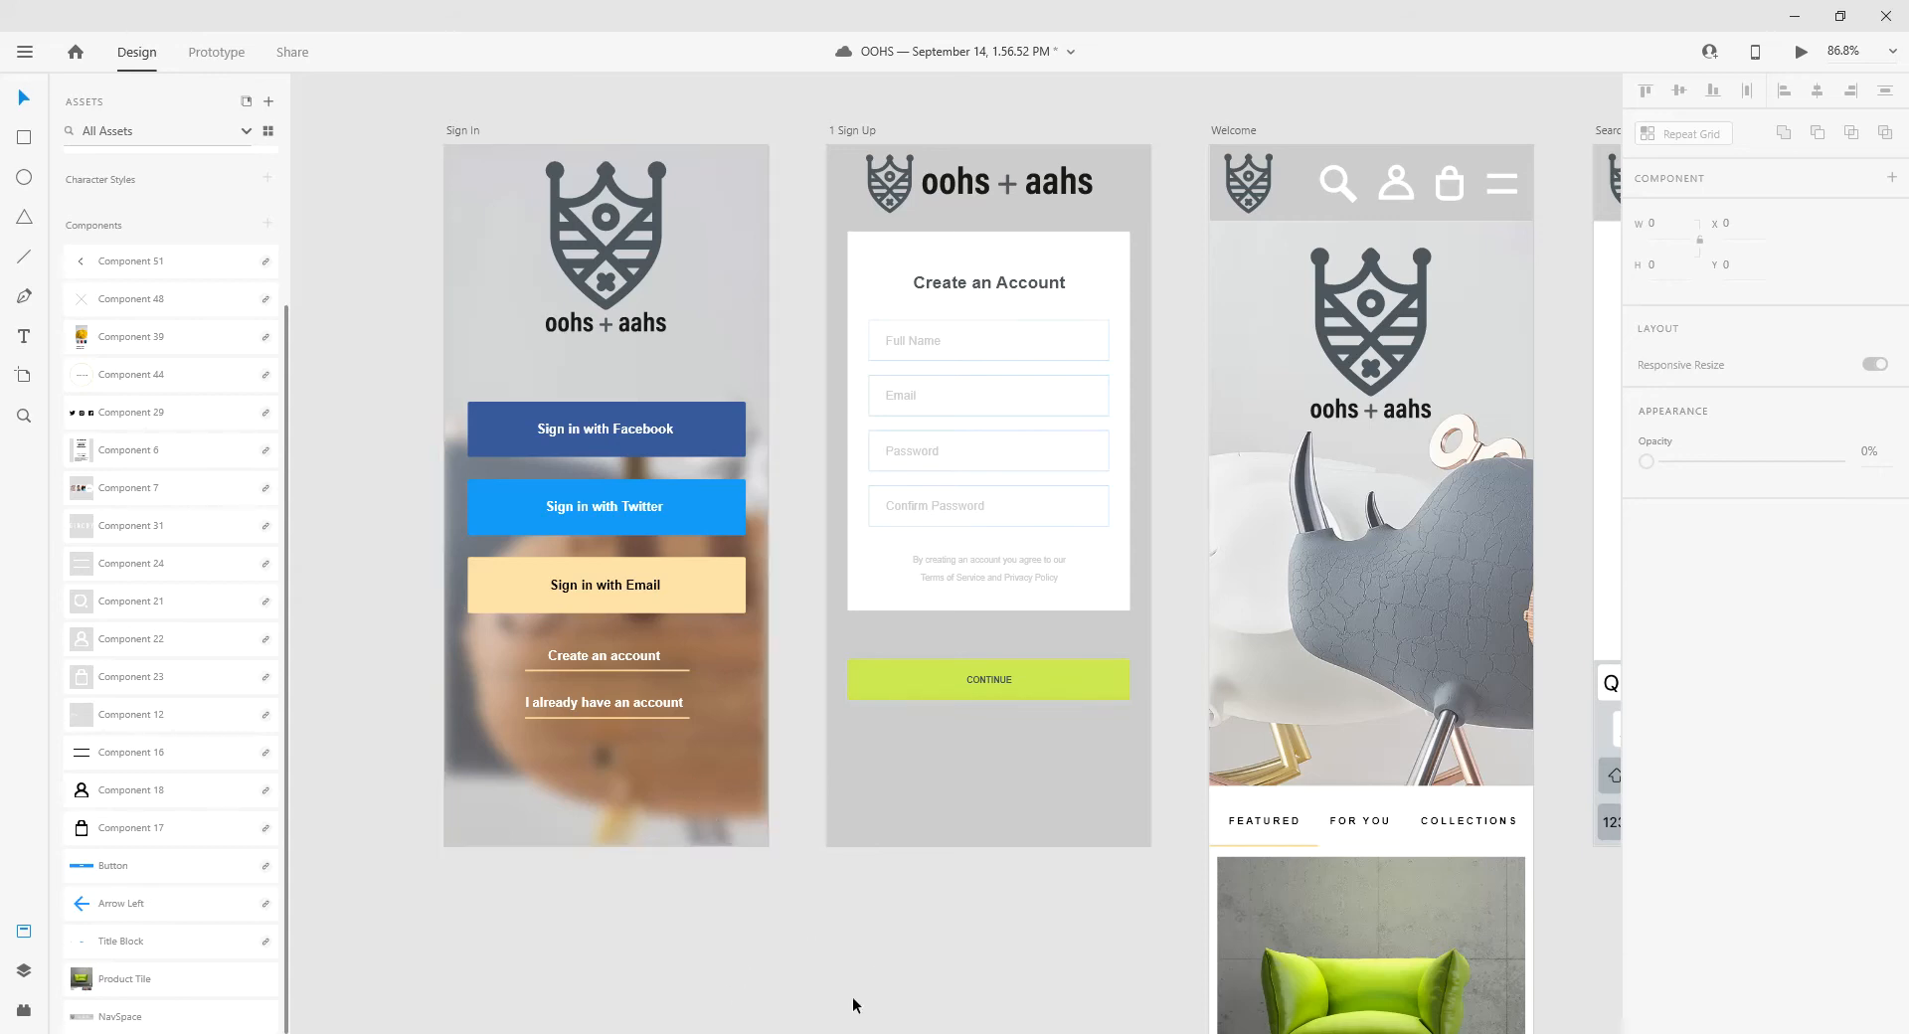
key(ctrl+s)
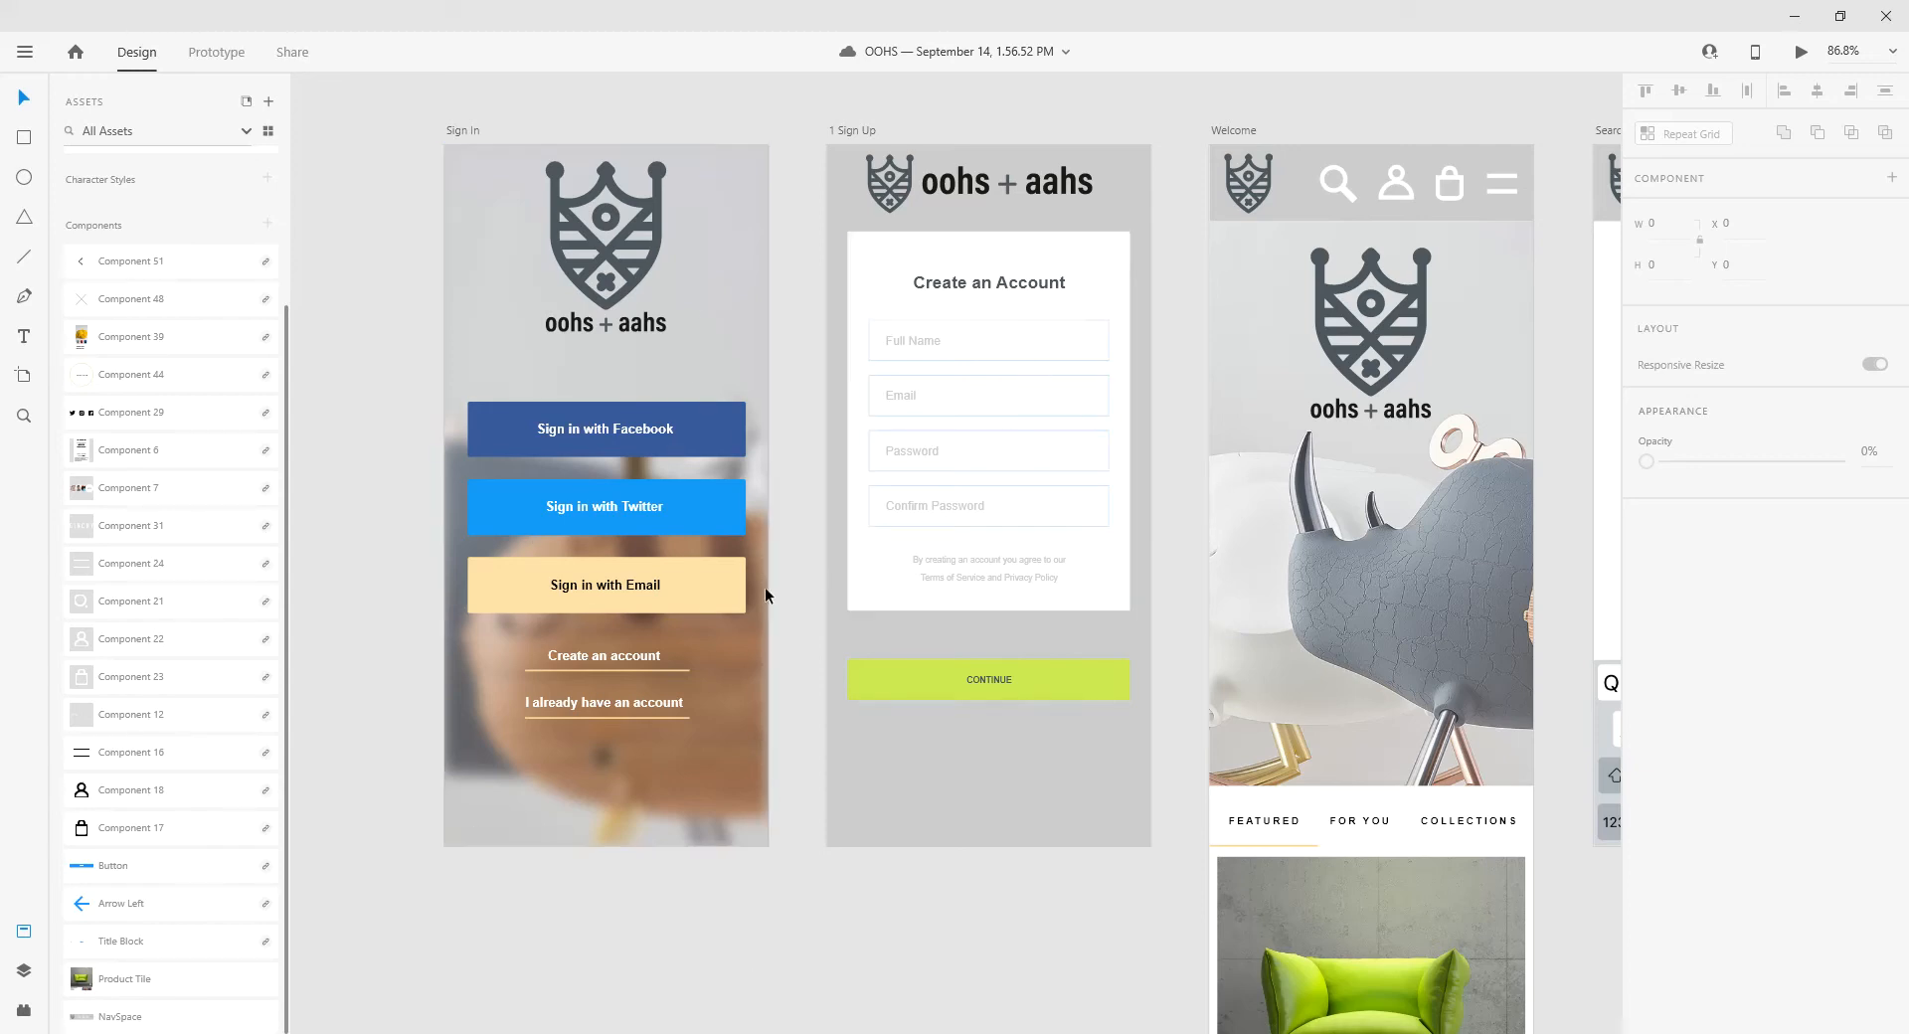
- Switch to prototyping and make the Sign in artboard the home screen of a flow
click(637, 669)
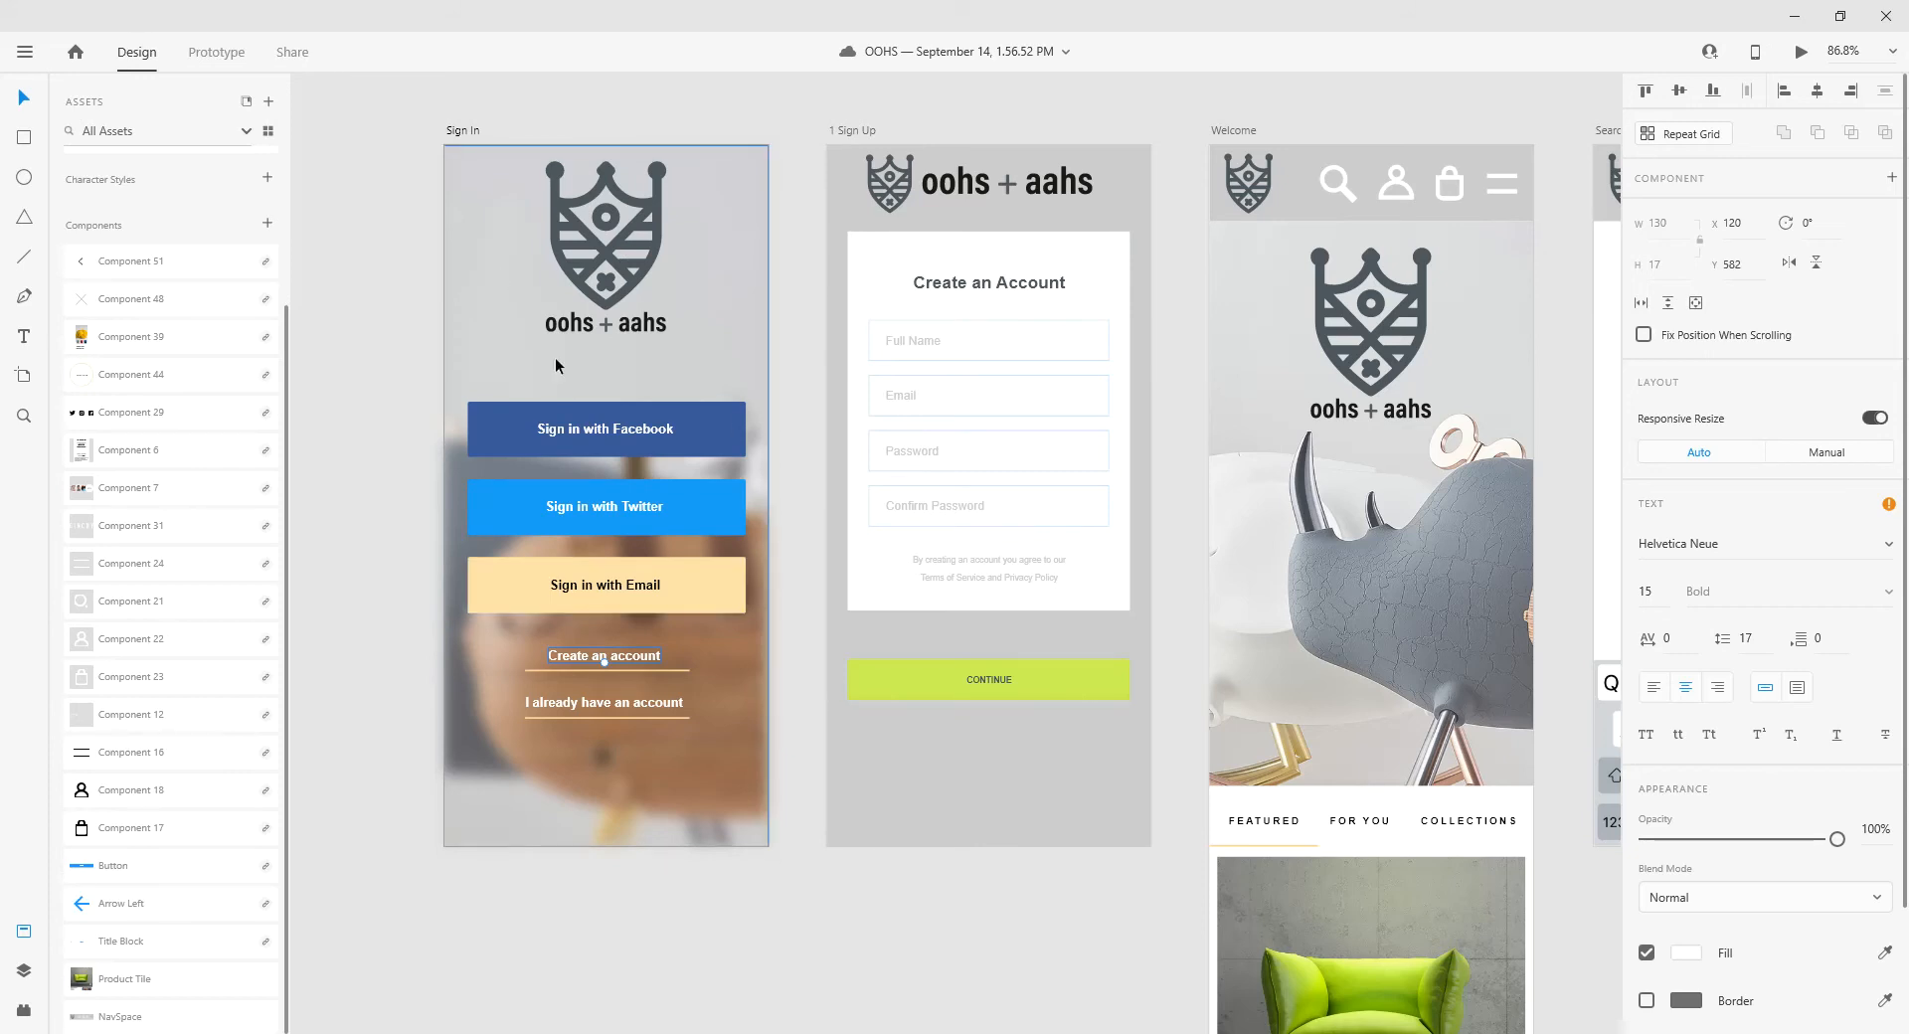
click(219, 53)
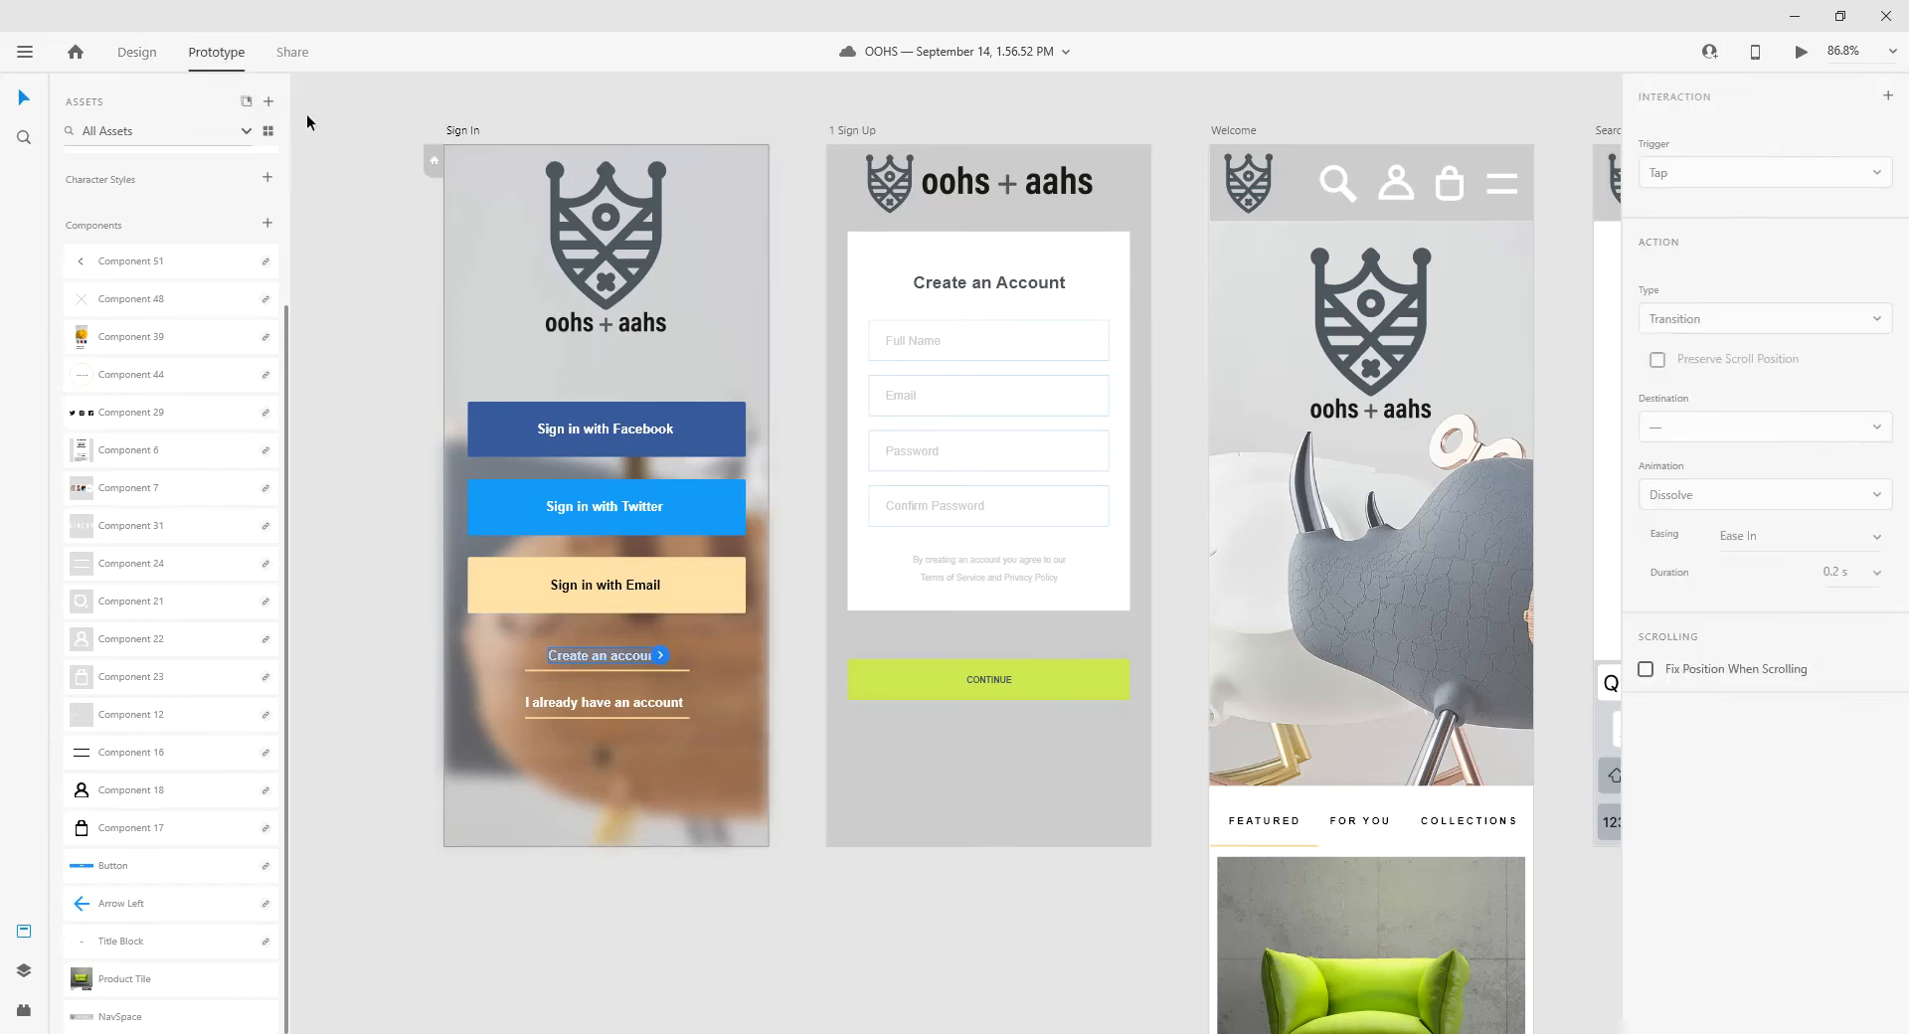
click(846, 132)
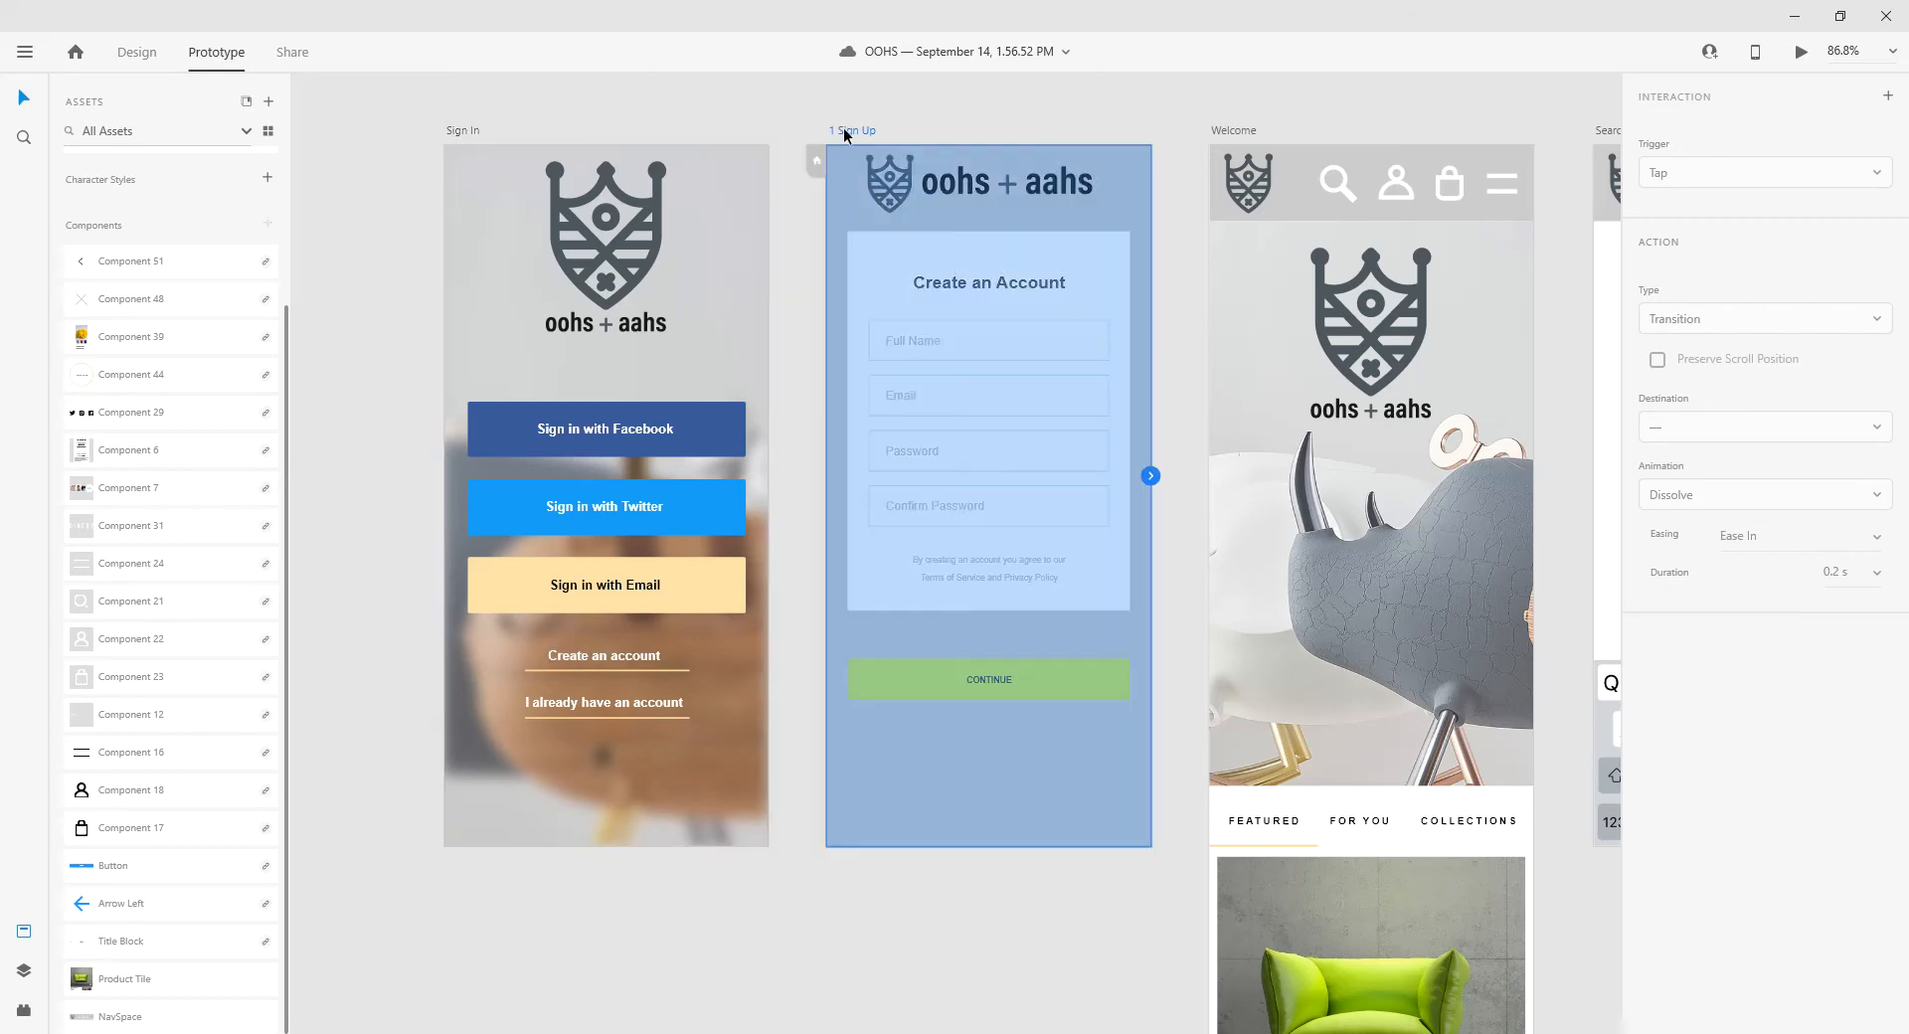
click(1226, 131)
click(857, 132)
click(471, 130)
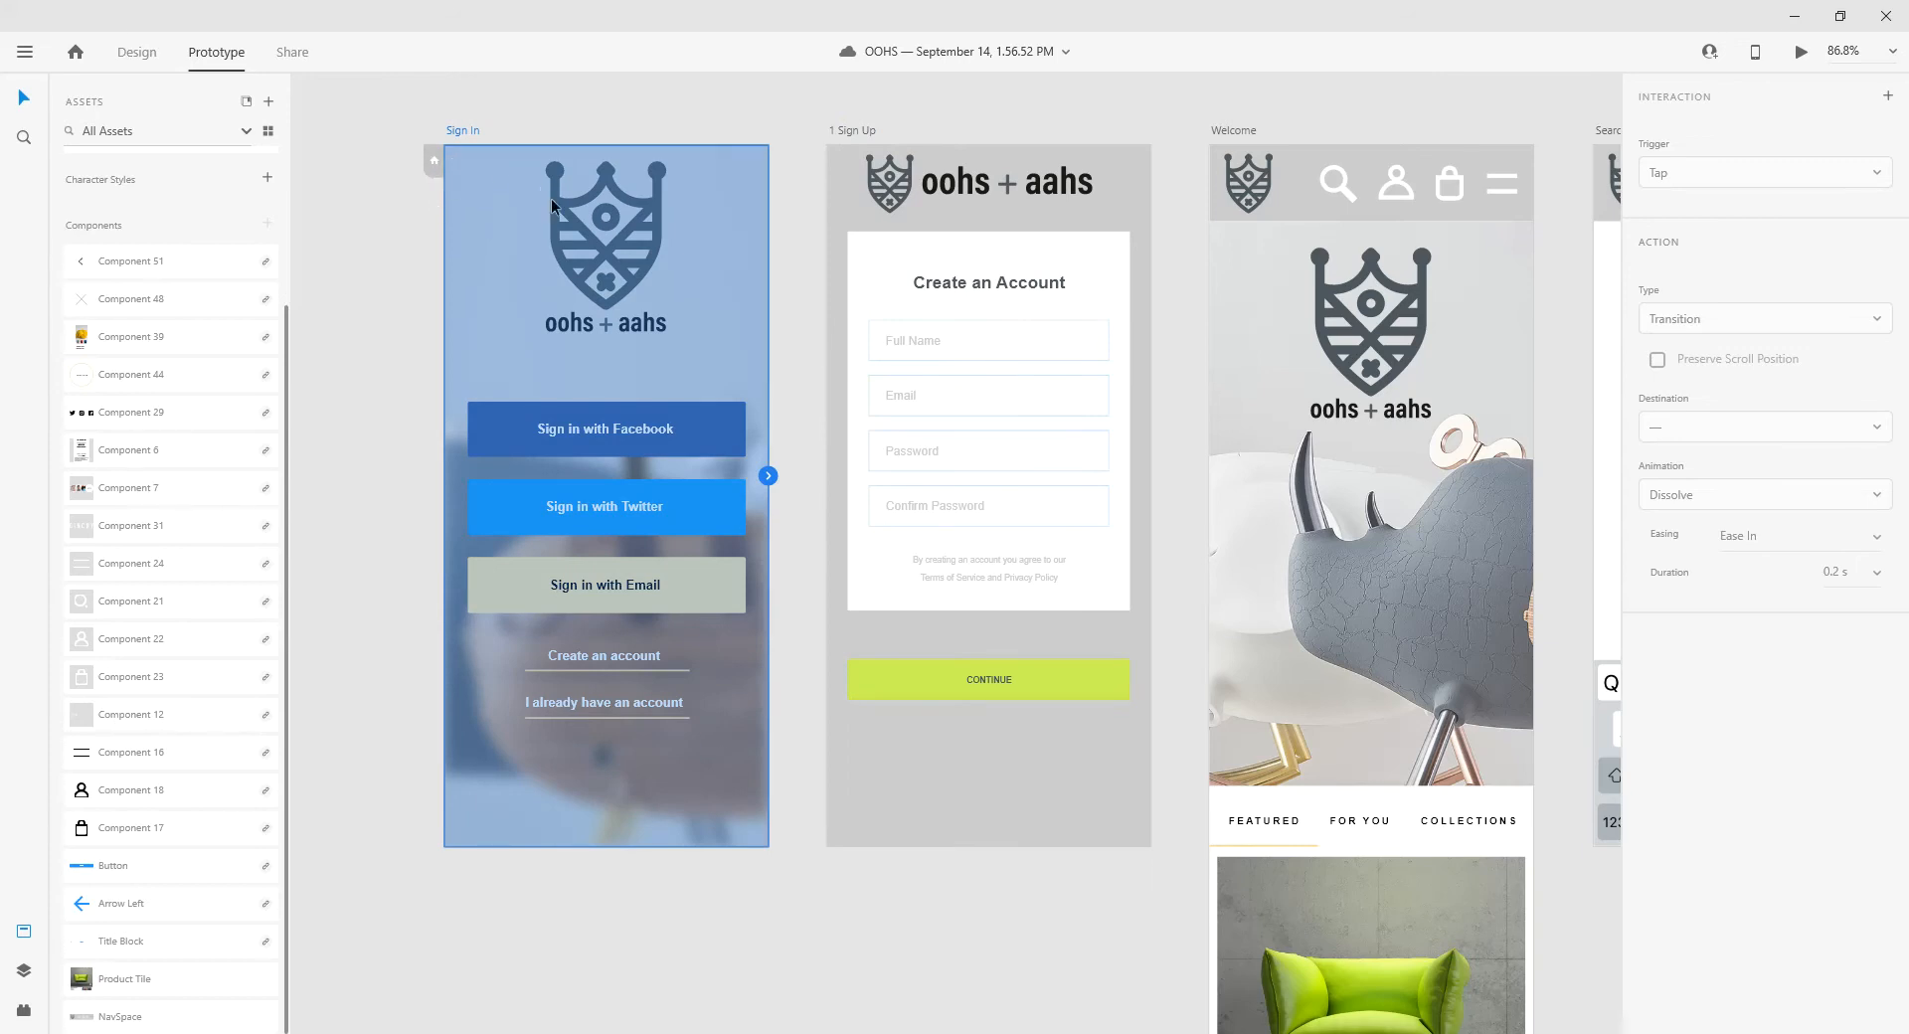
click(436, 154)
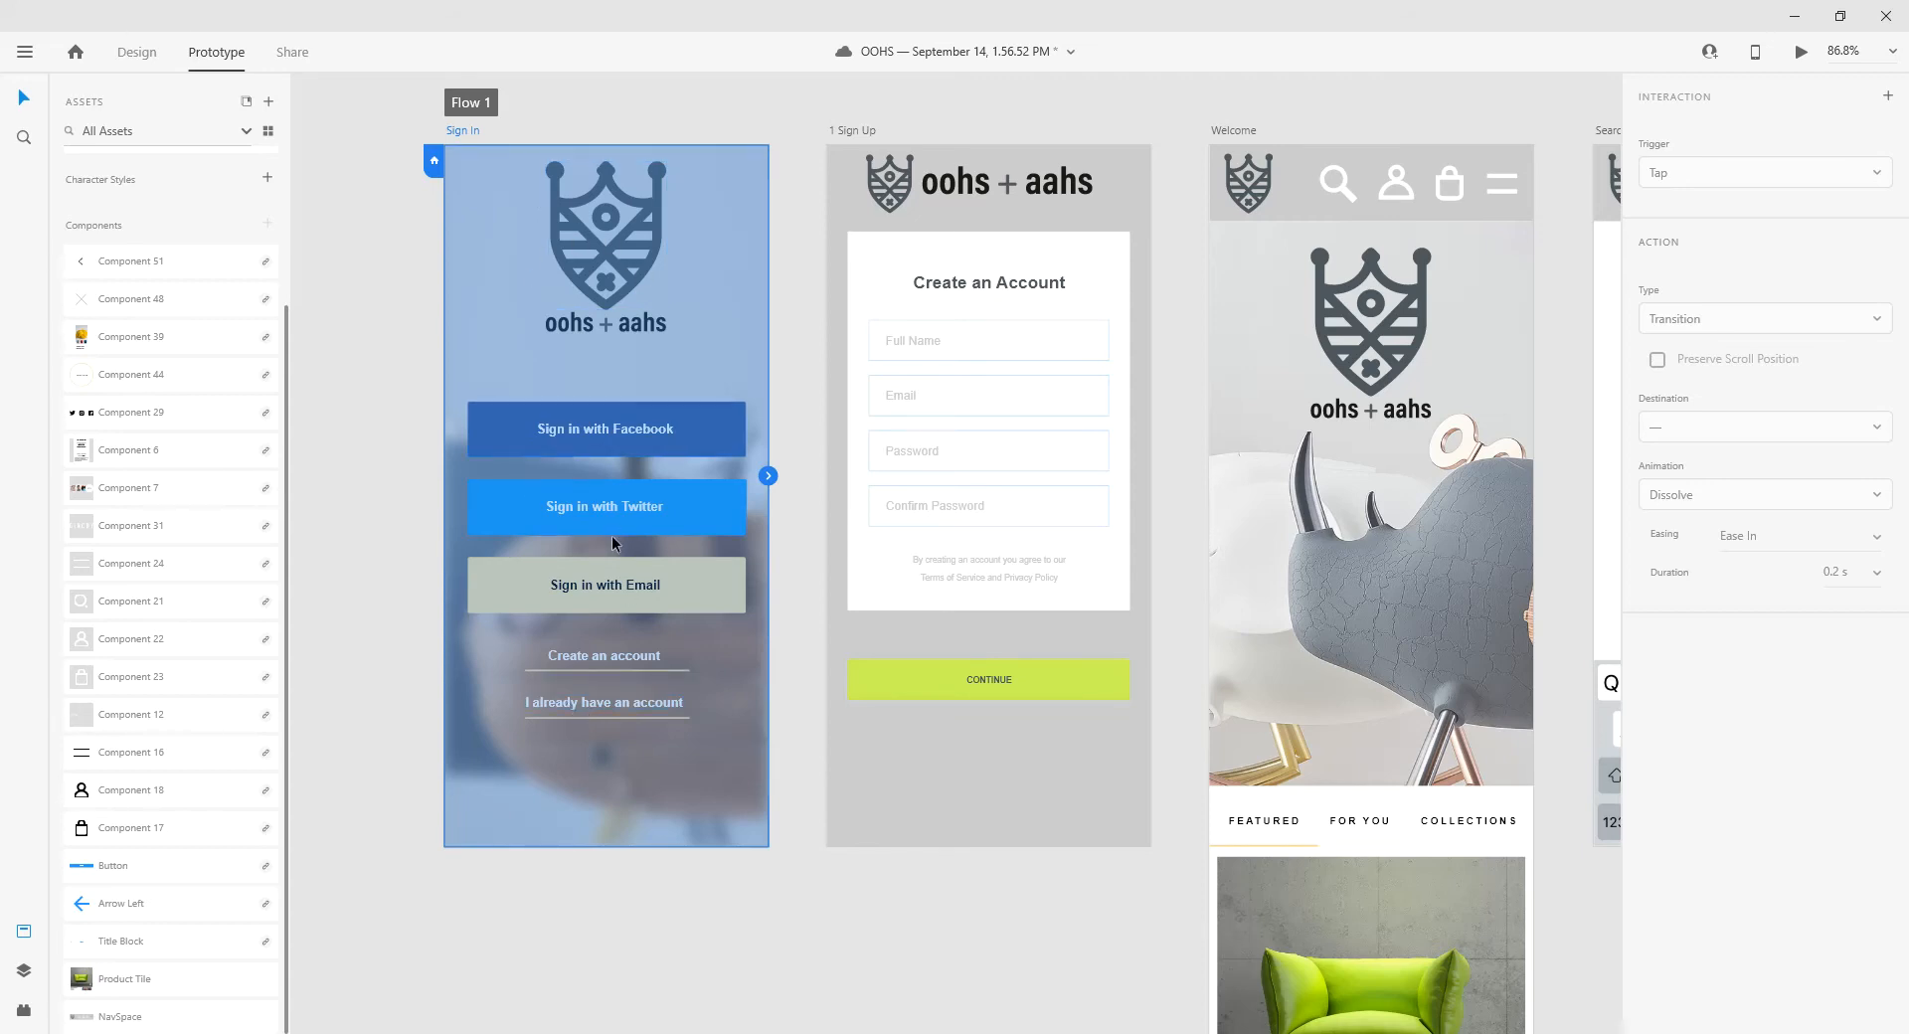
click(355, 693)
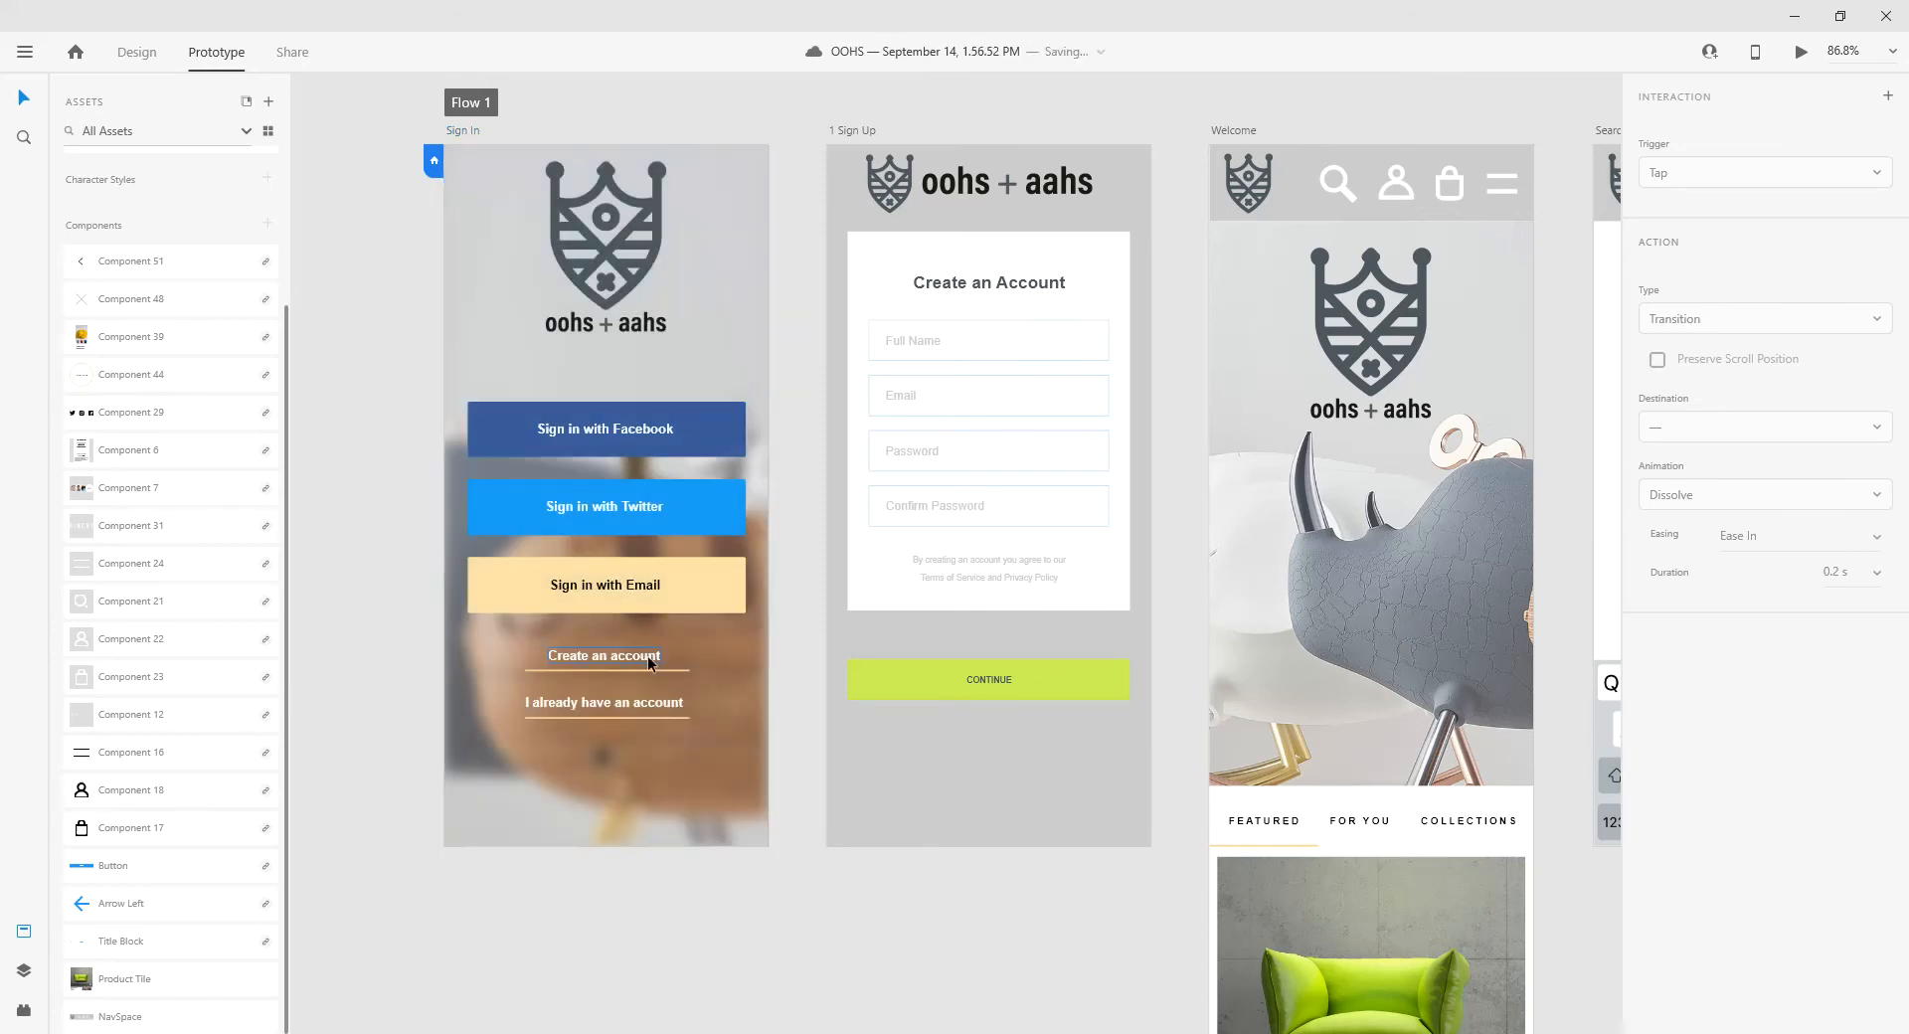
- Link the "Create an account" text on the Sign in artboard to the 1 Sign Up artboard
click(647, 658)
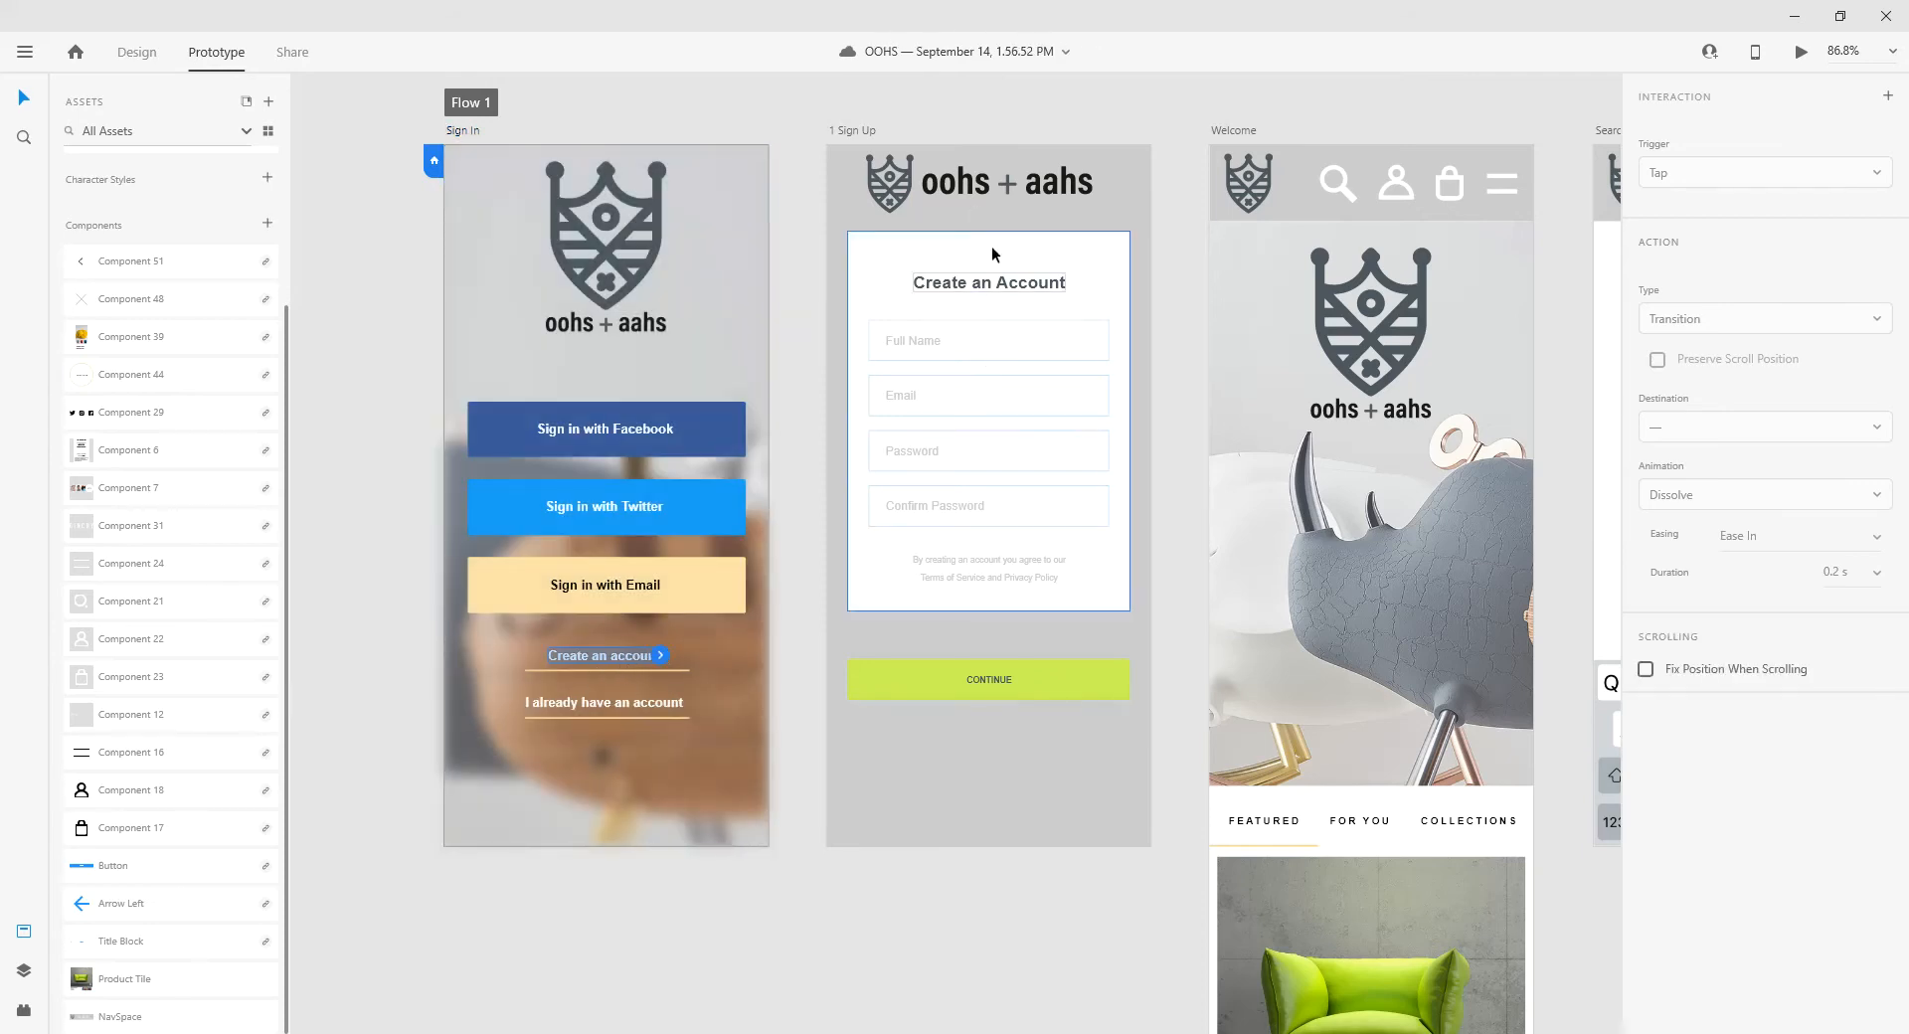
drag(662, 659, 744, 641)
drag(815, 621, 831, 507)
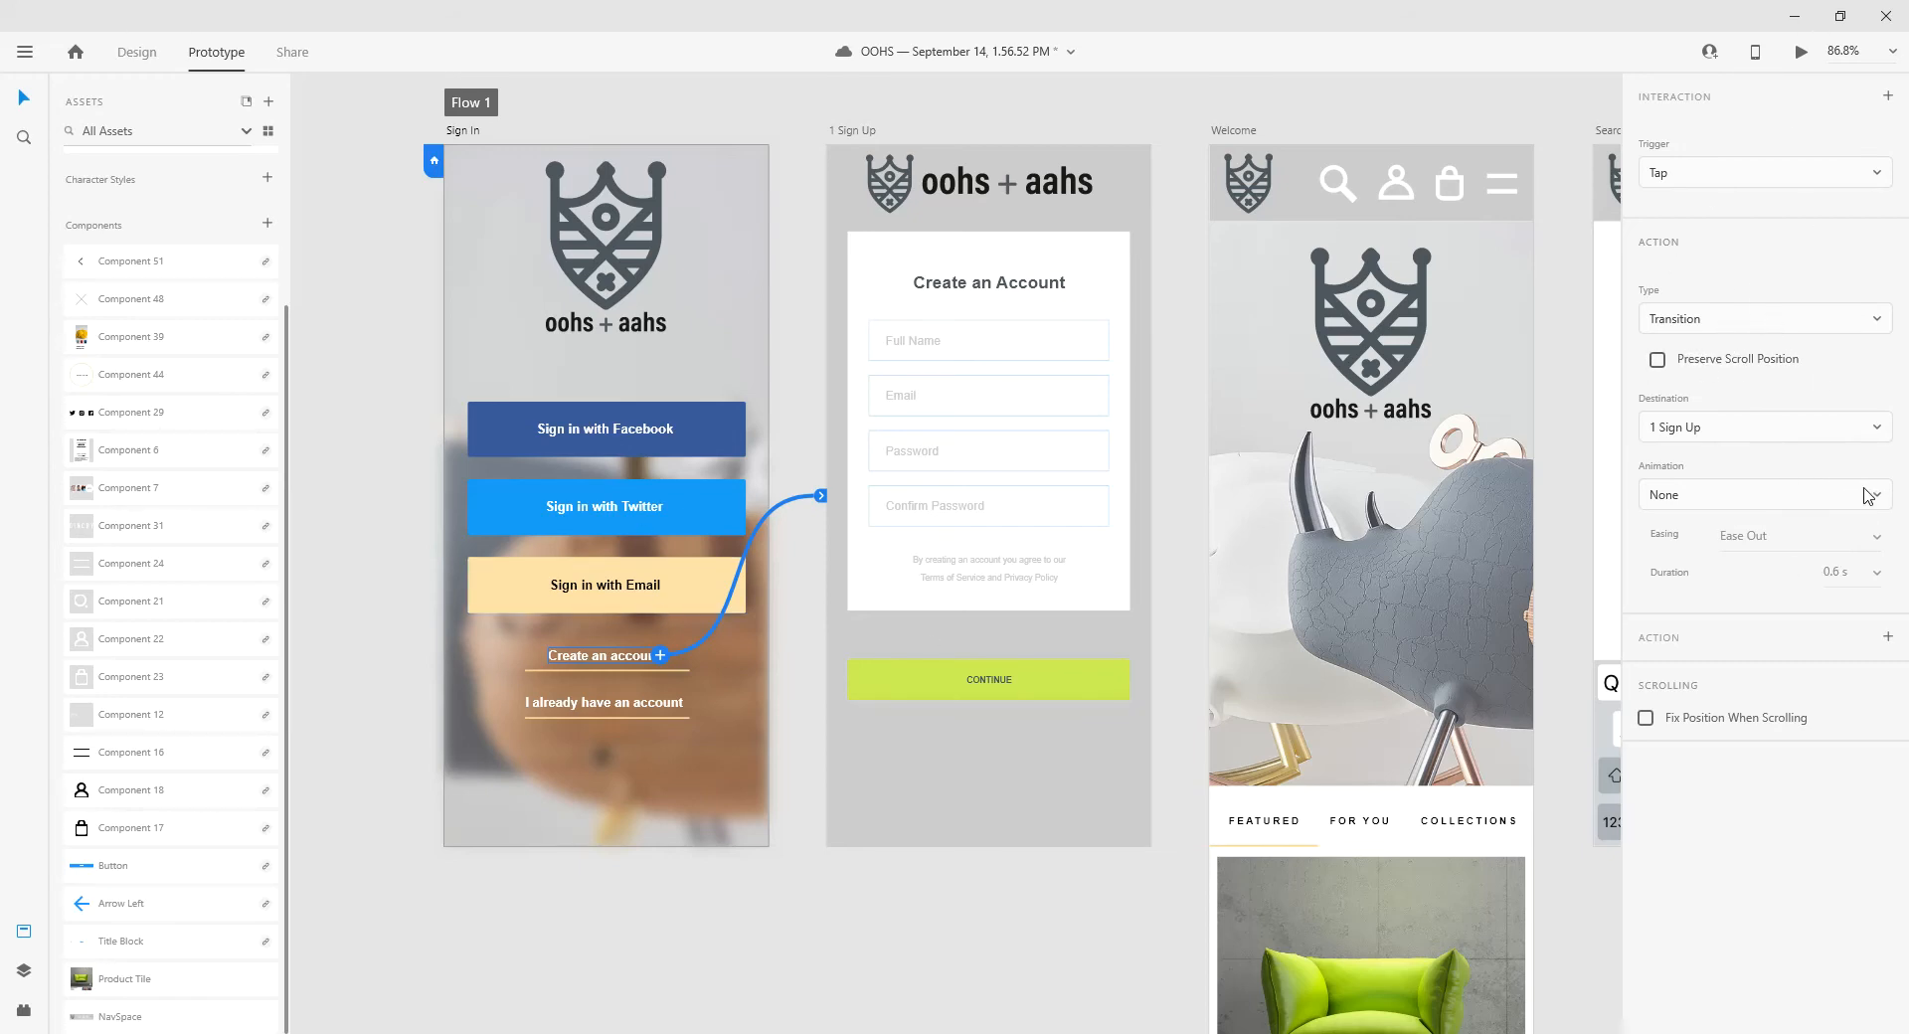
- Set the animation of the "Create an account" transition to Slide Left and look through its action type and easing options
click(1873, 319)
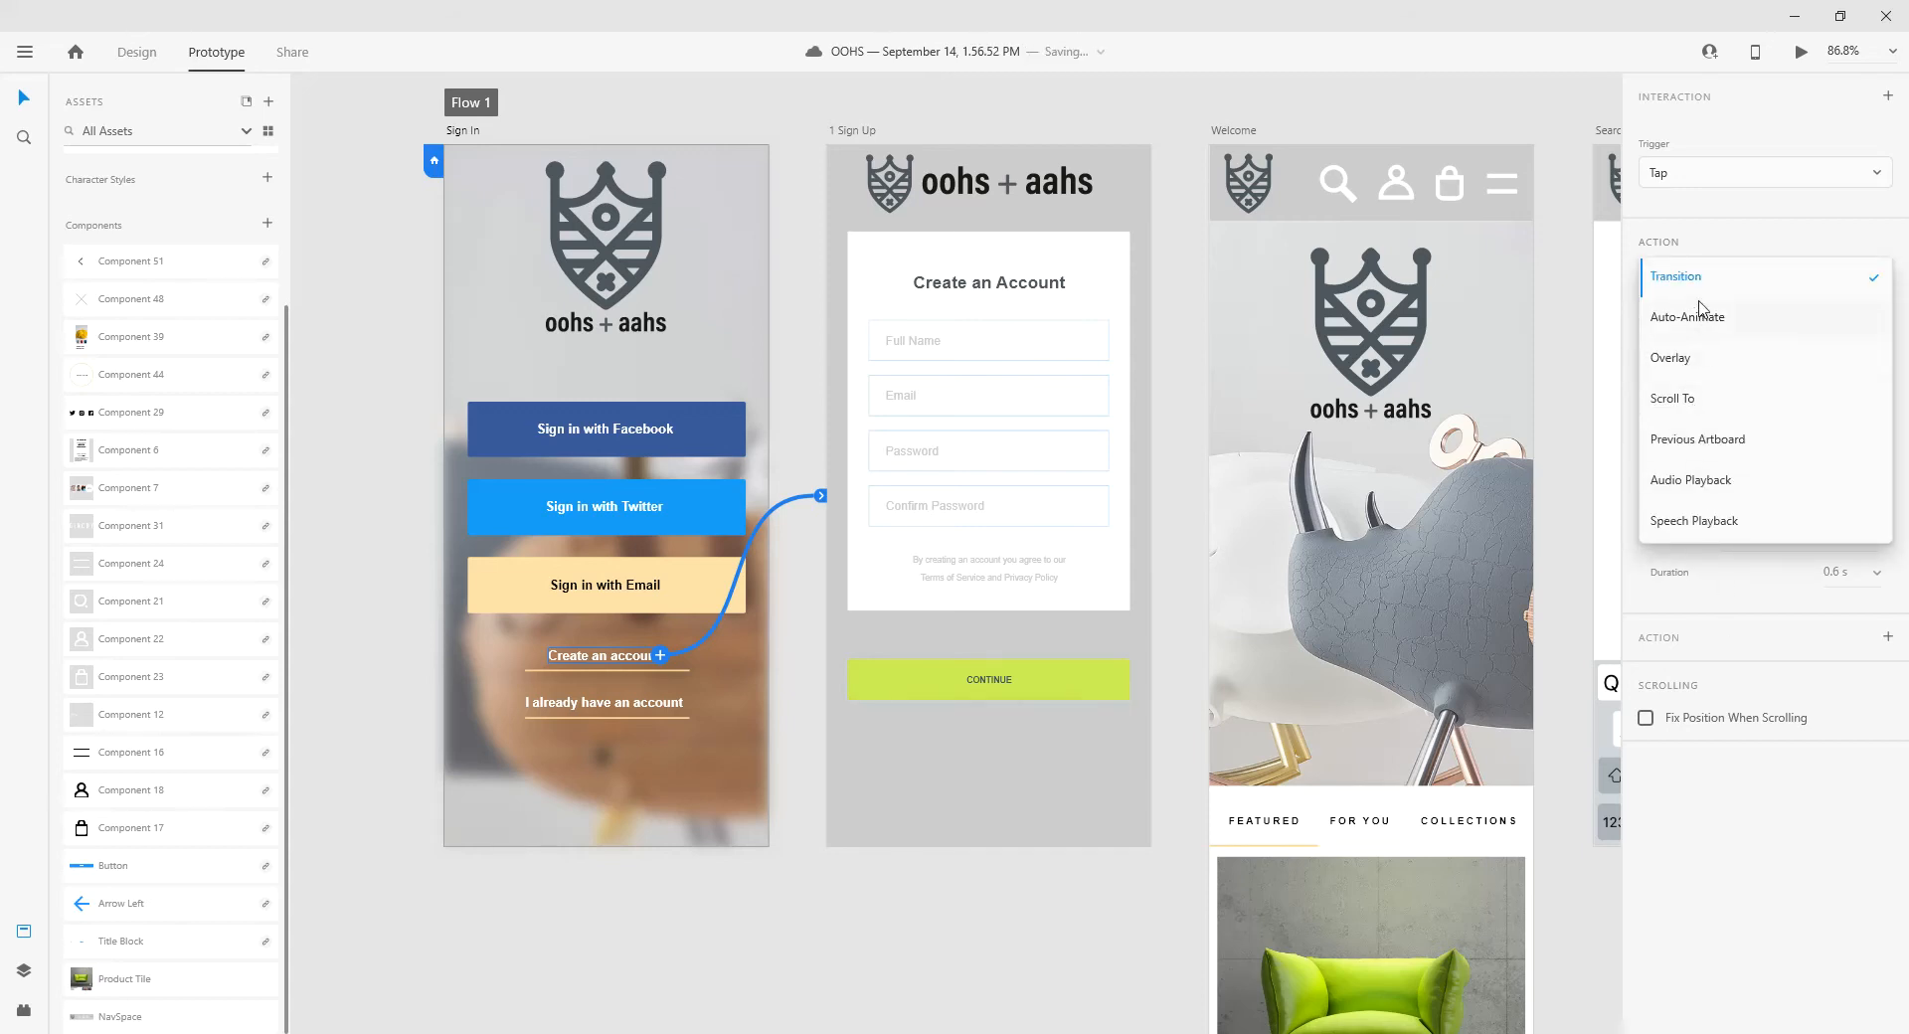
click(1738, 880)
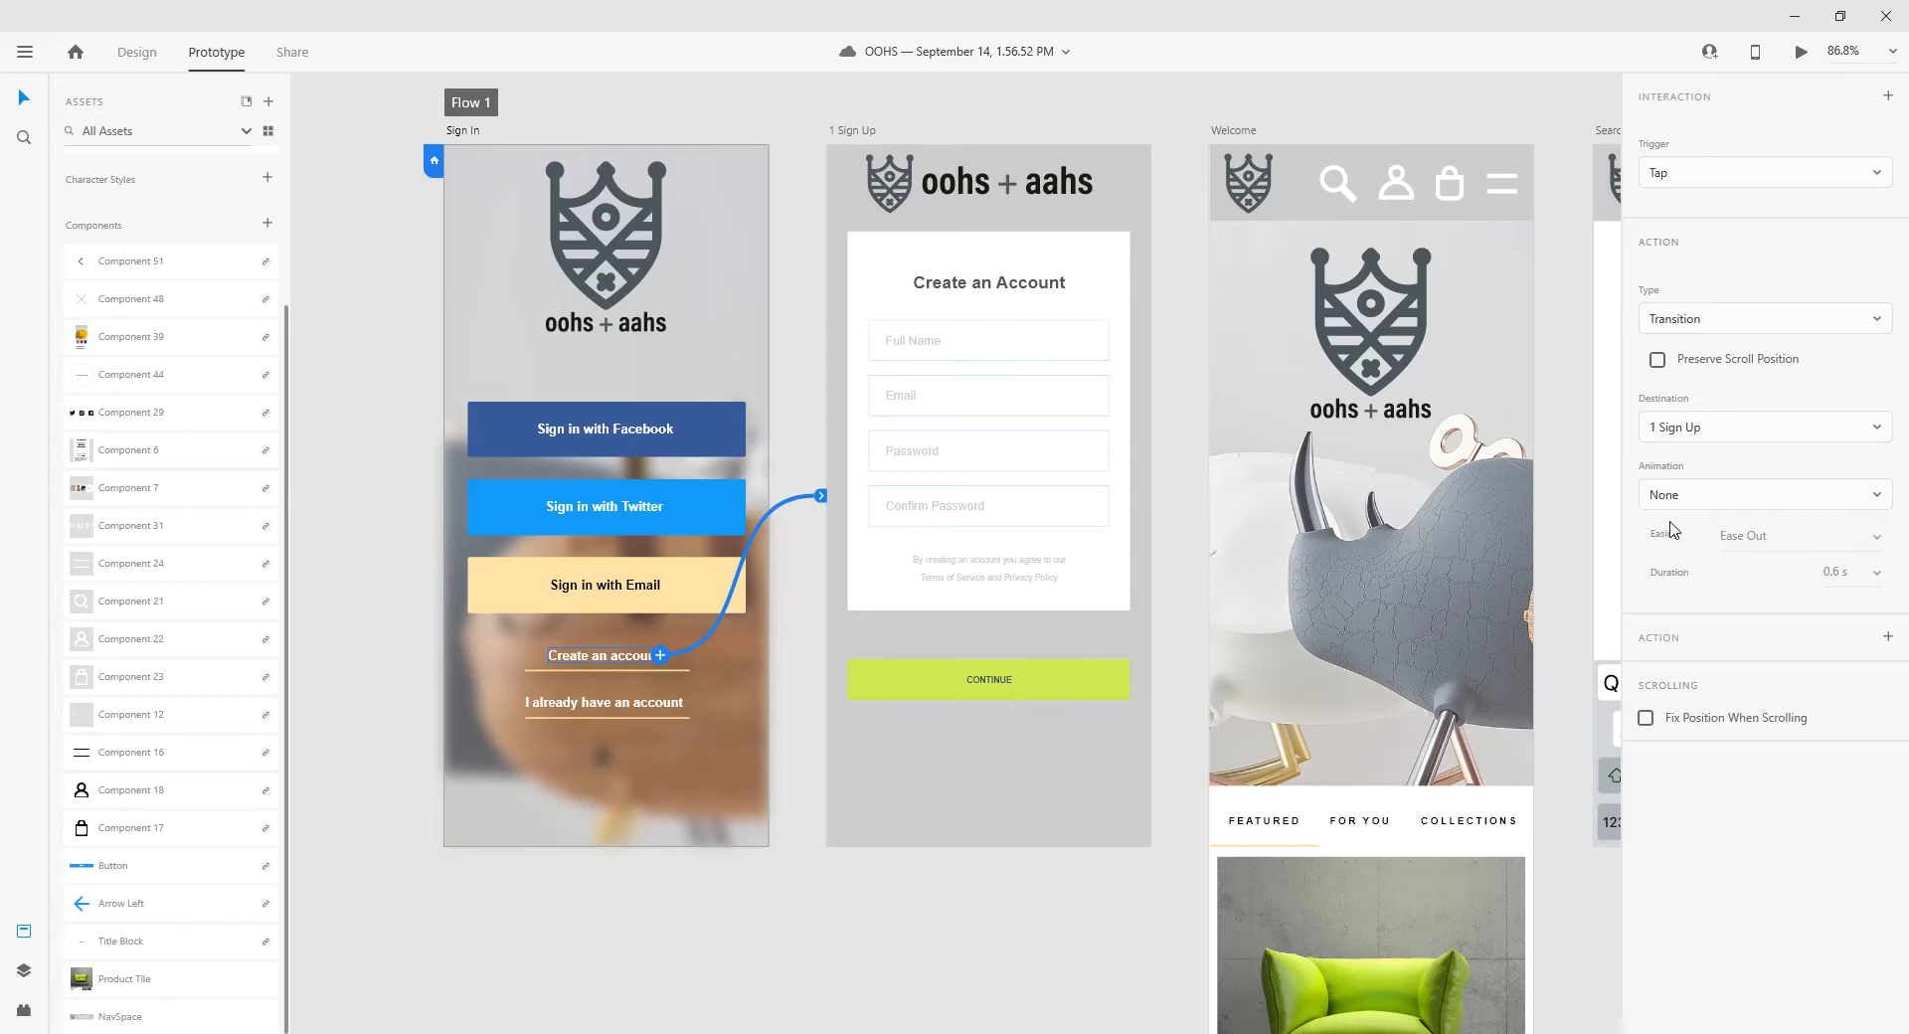
click(1726, 495)
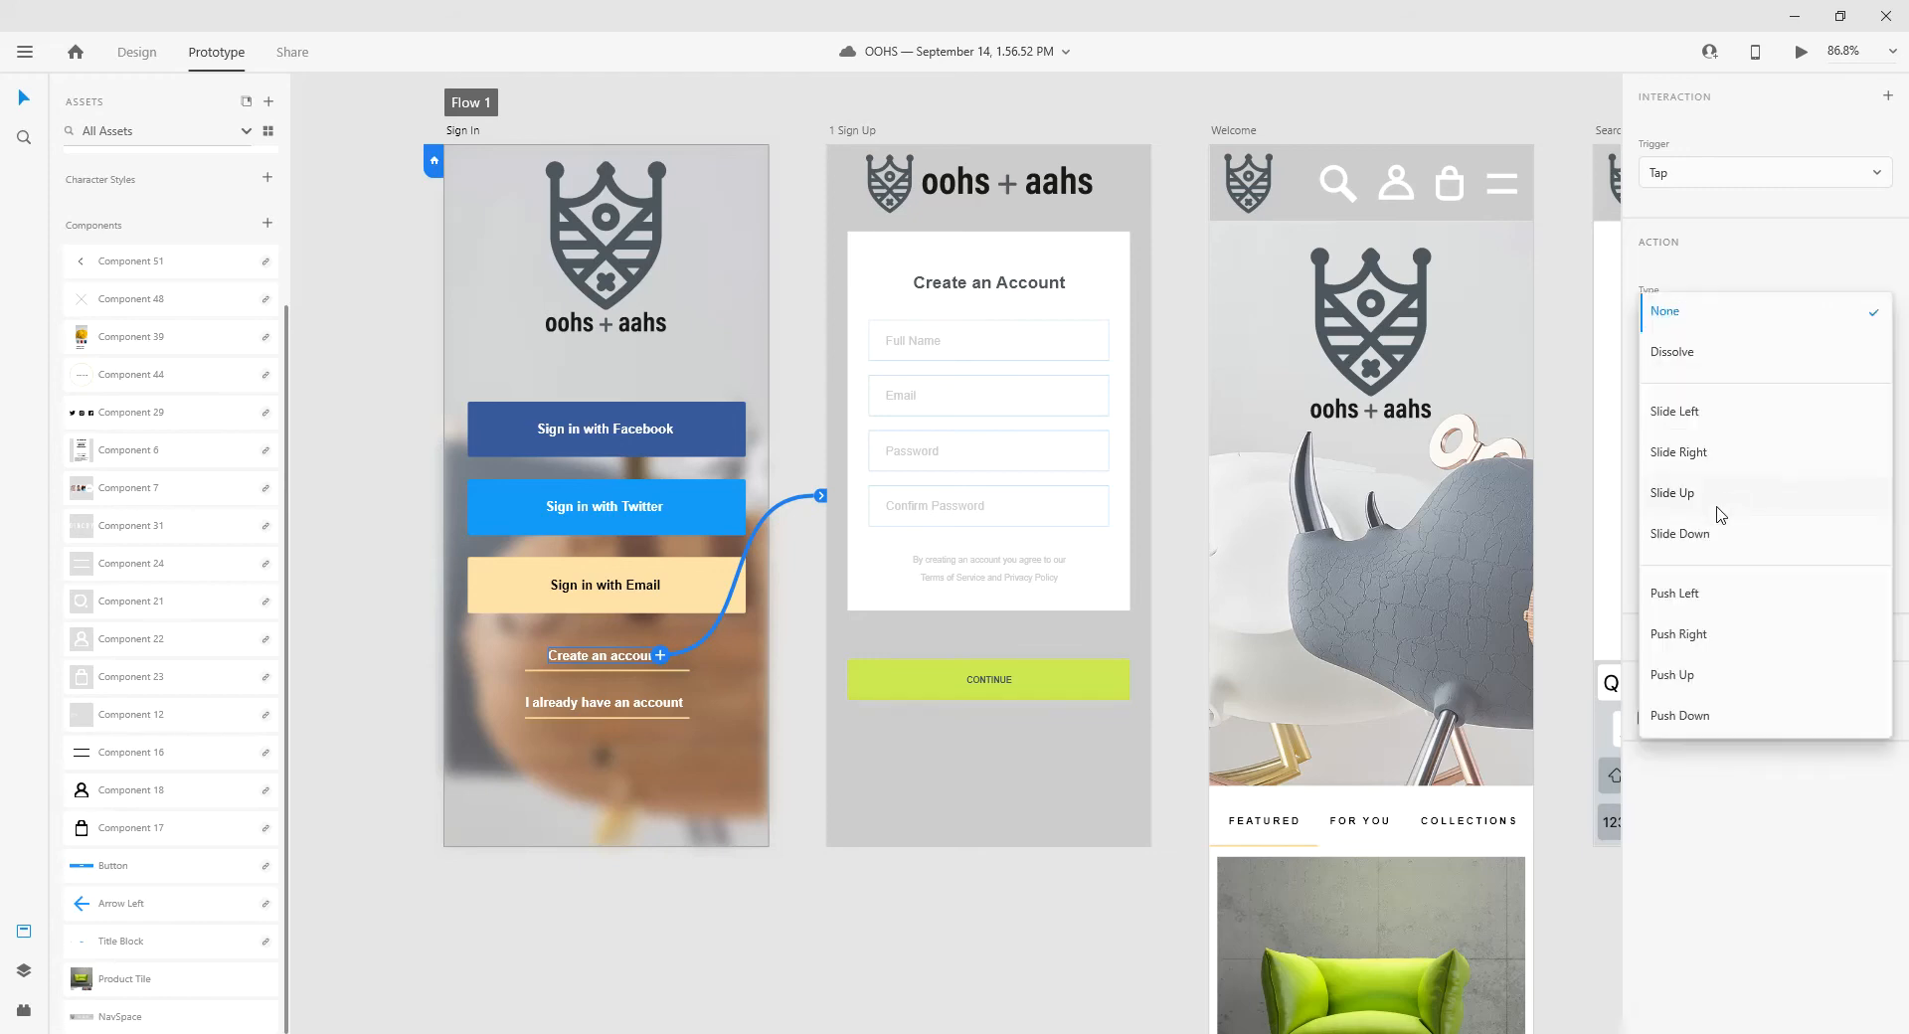
click(1738, 420)
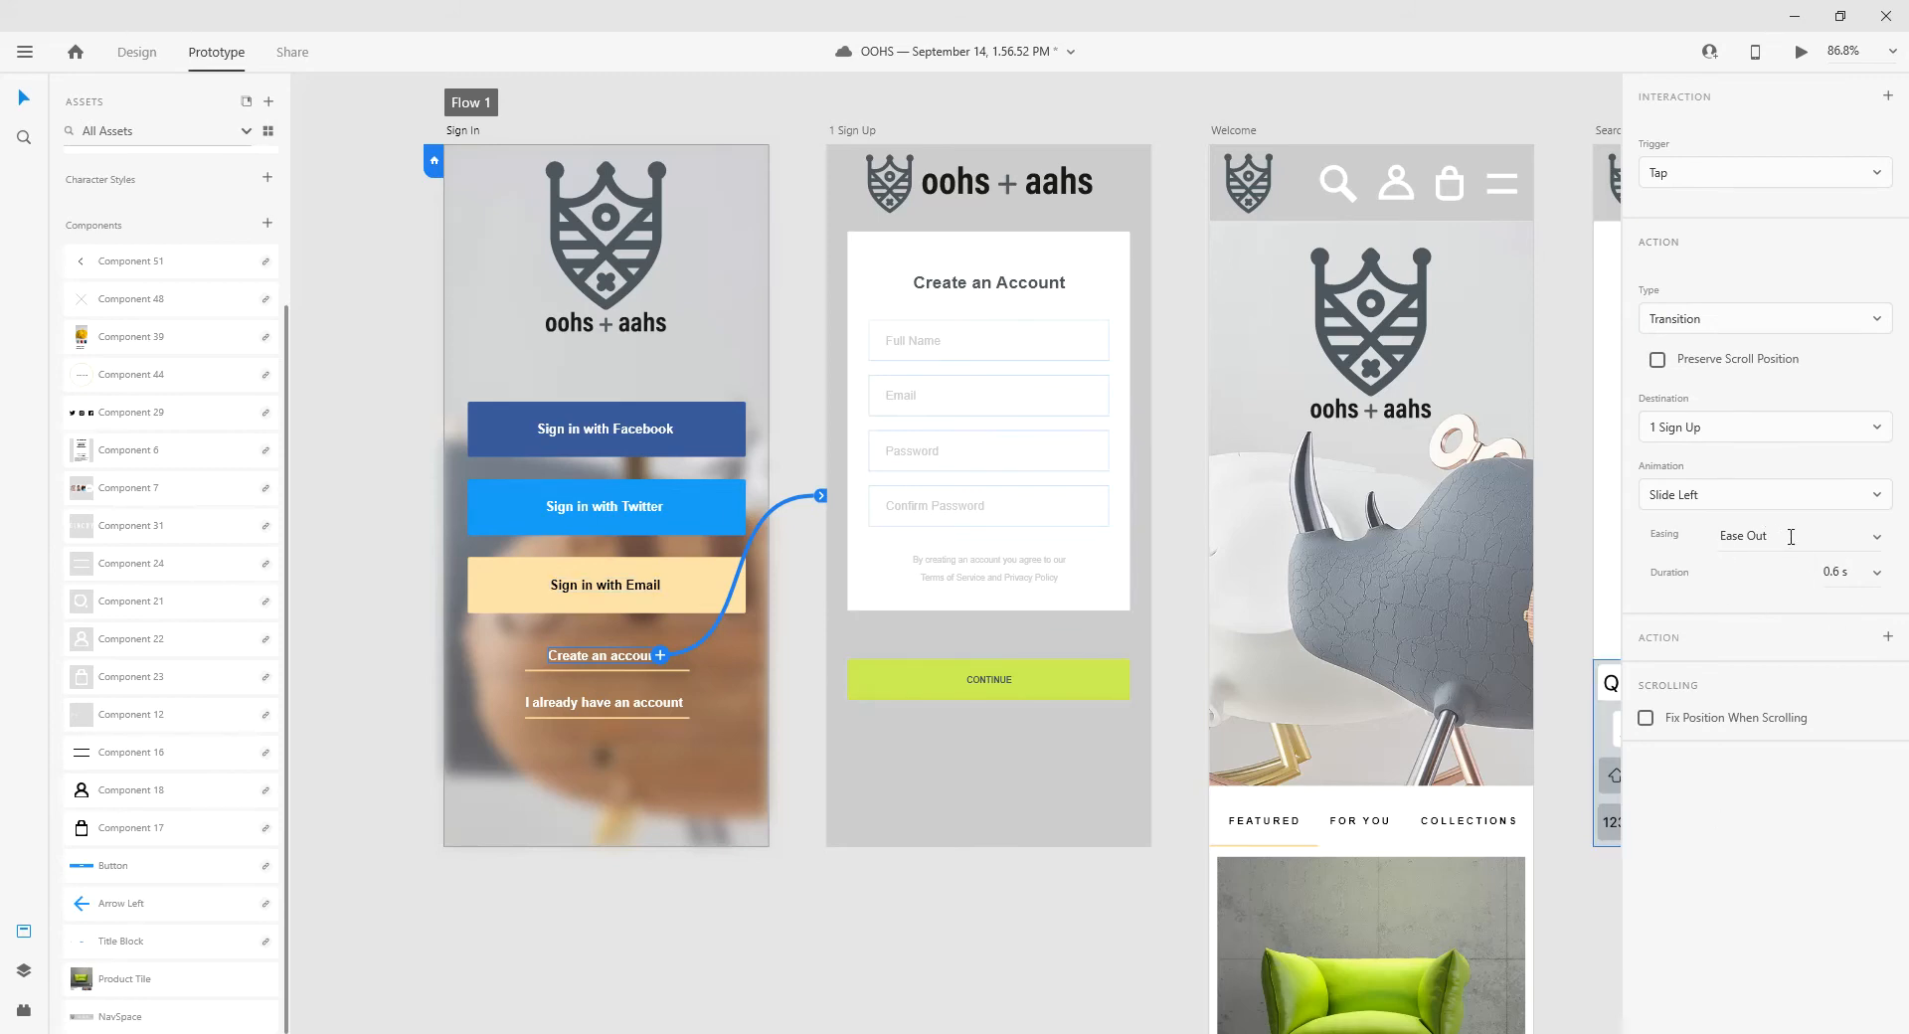
click(1873, 542)
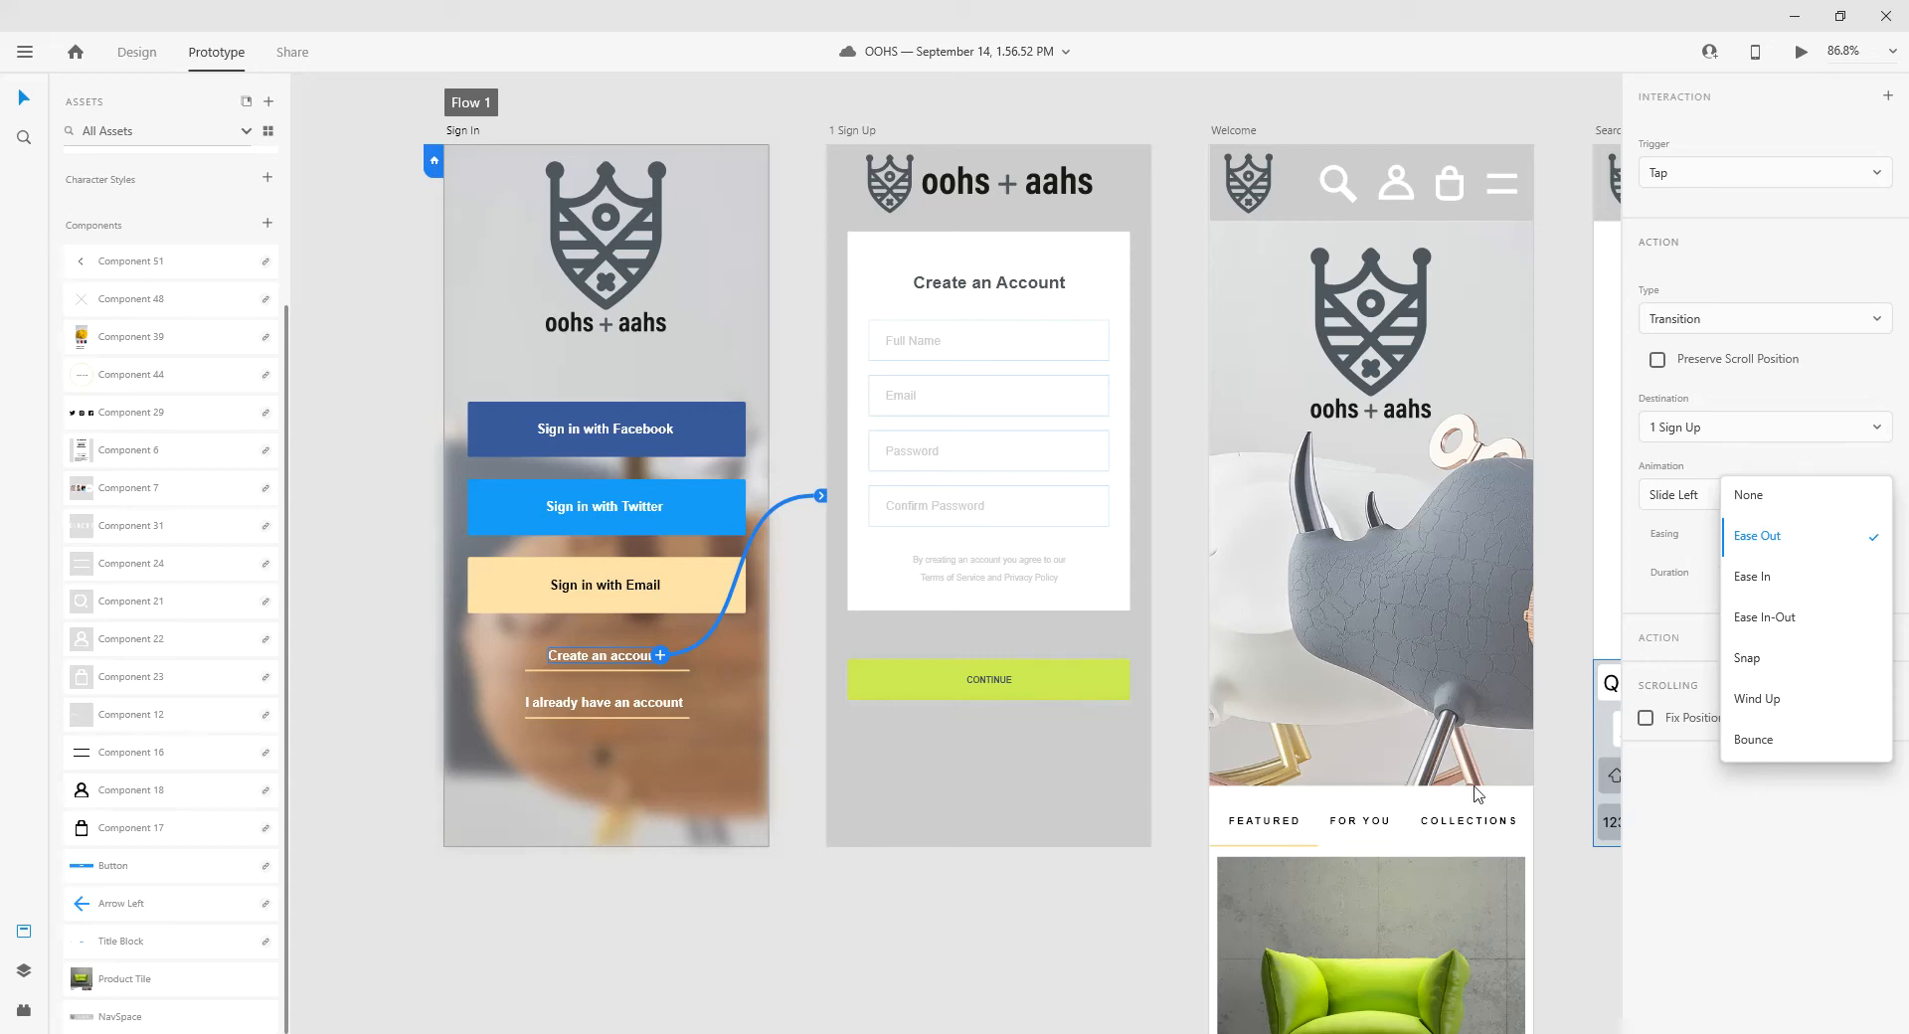
key(Escape)
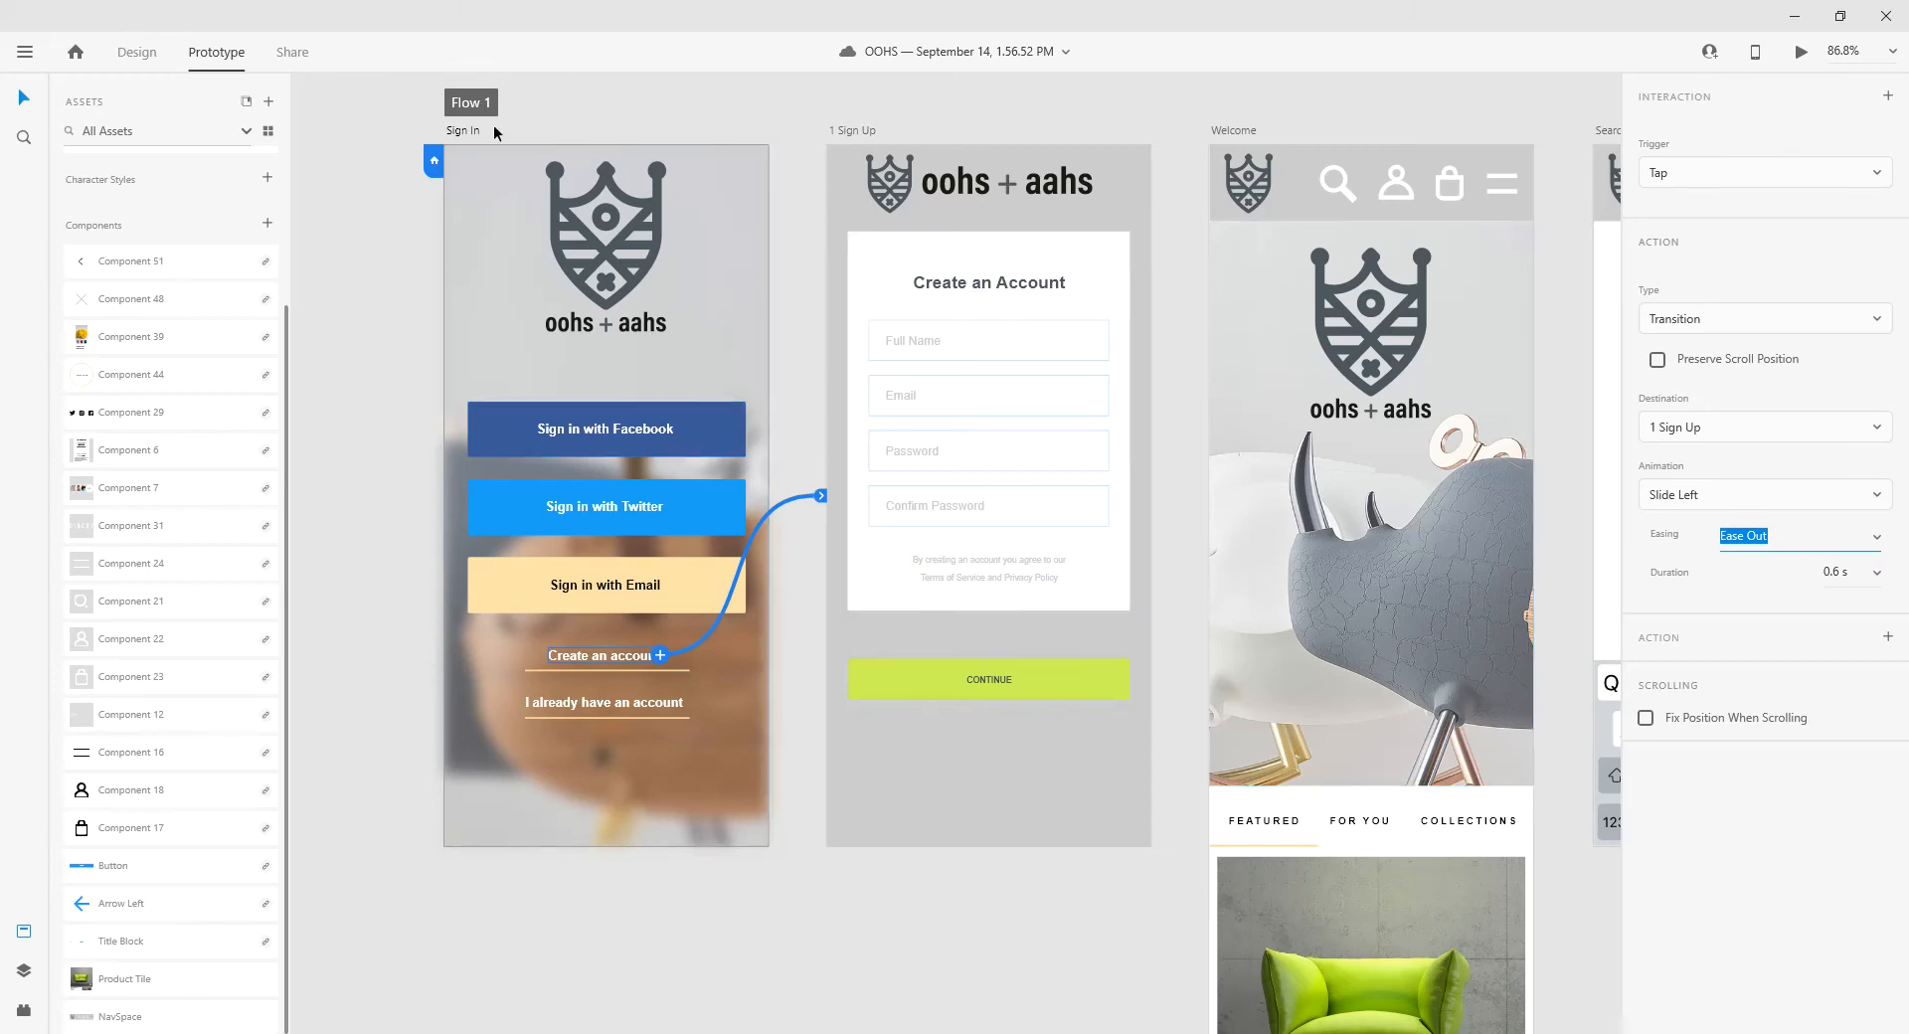
- Preview the prototype from the Sign in artboard, test the "Create an account" link, and close the preview
click(461, 131)
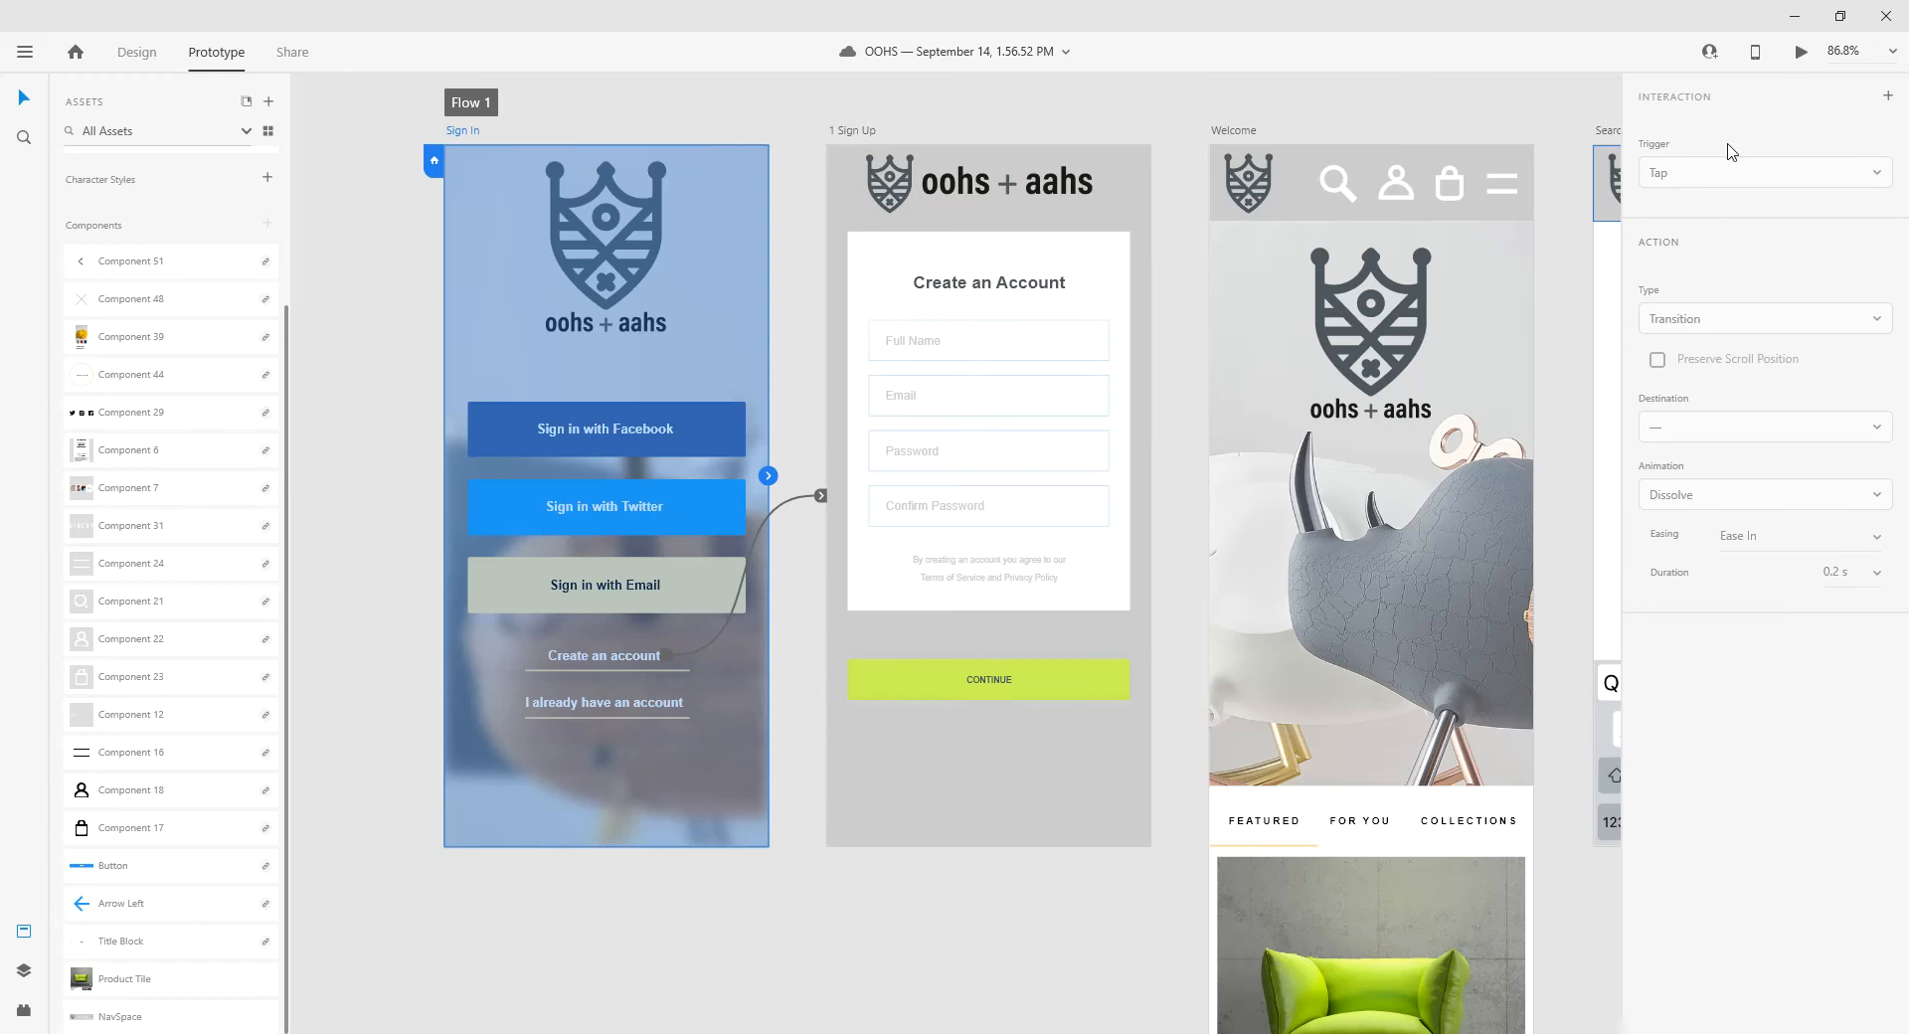
click(1801, 53)
drag(482, 145, 781, 99)
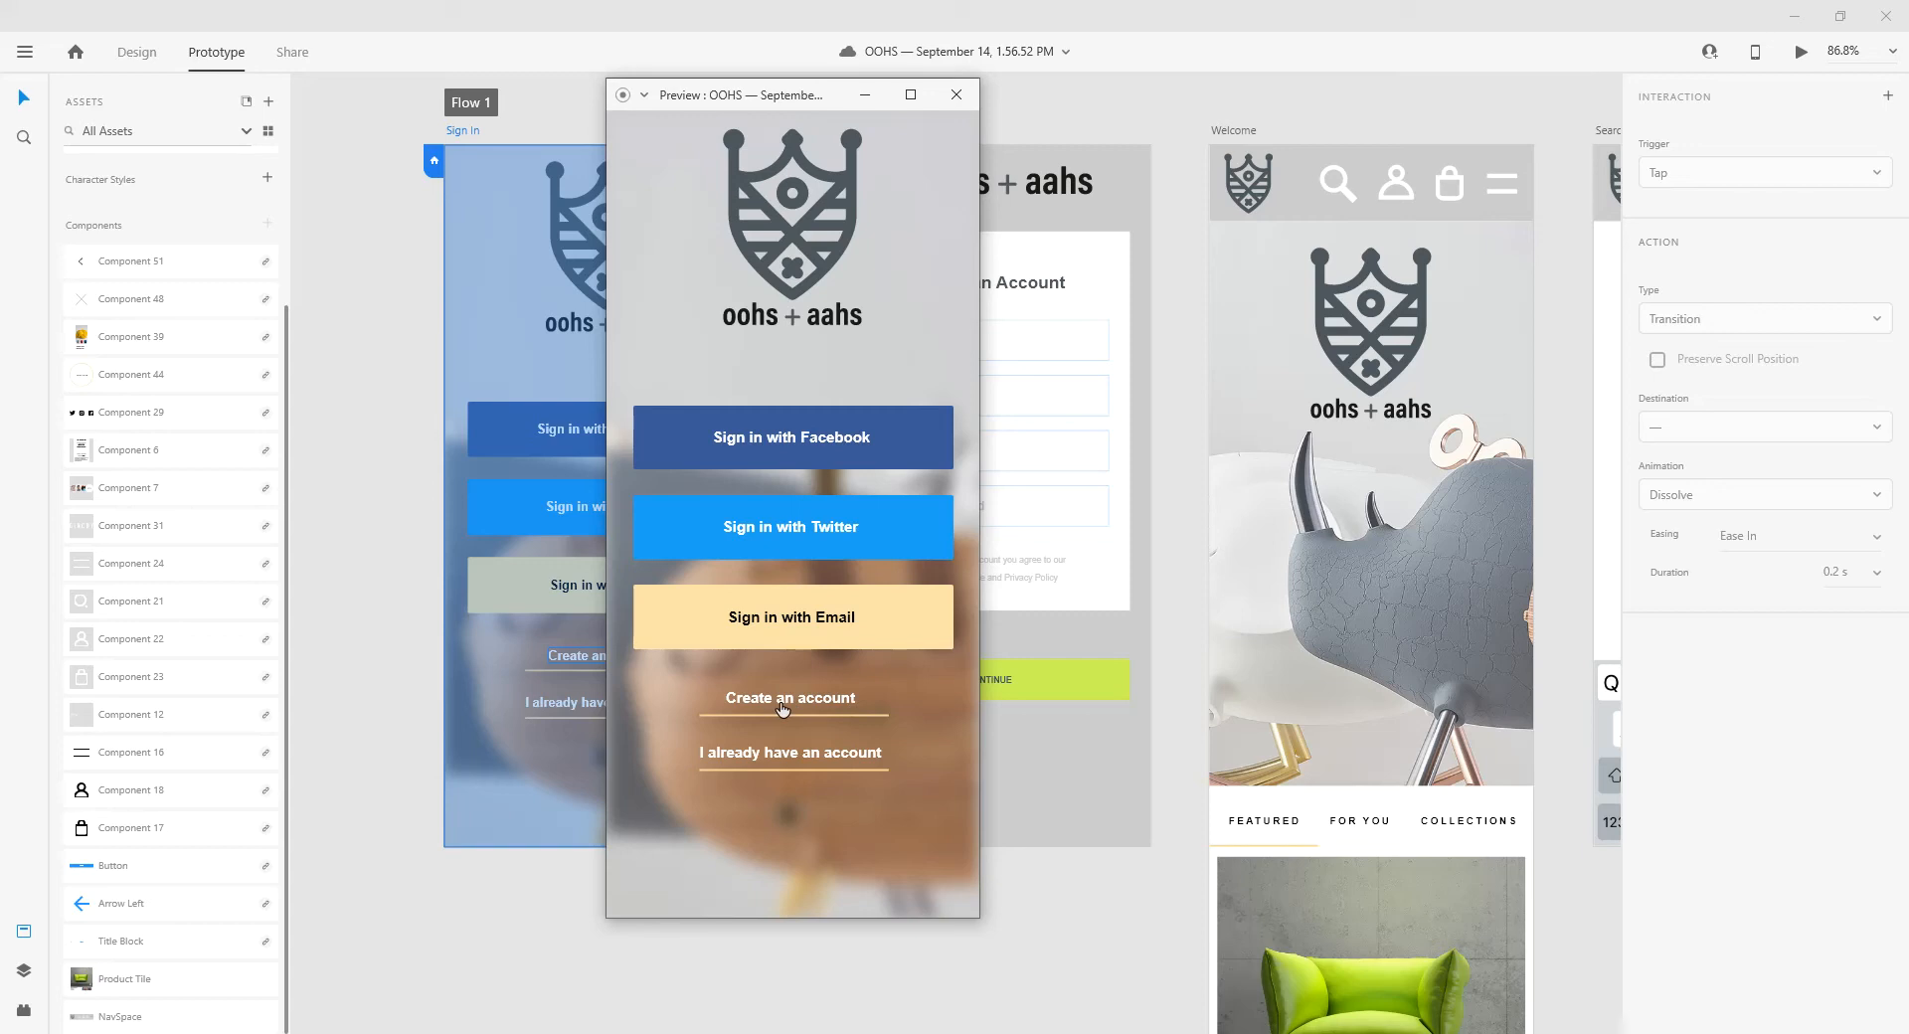
click(837, 702)
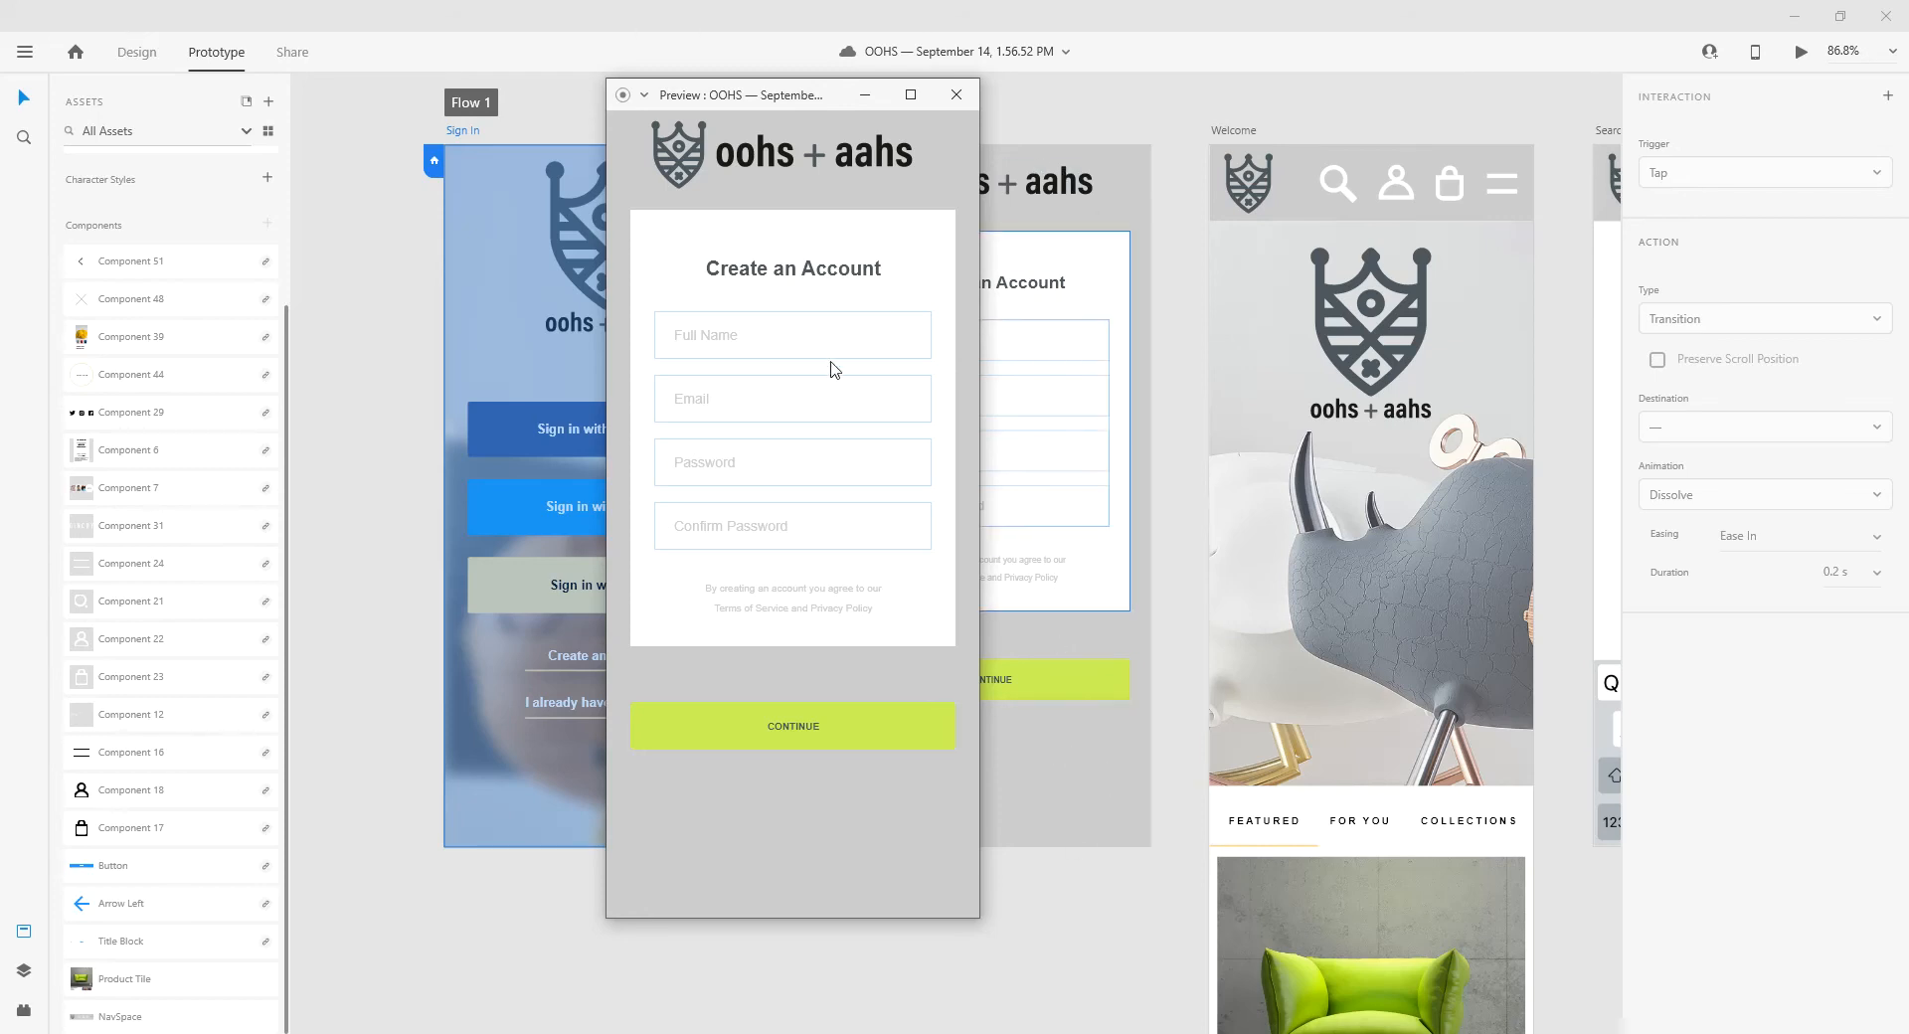
click(956, 95)
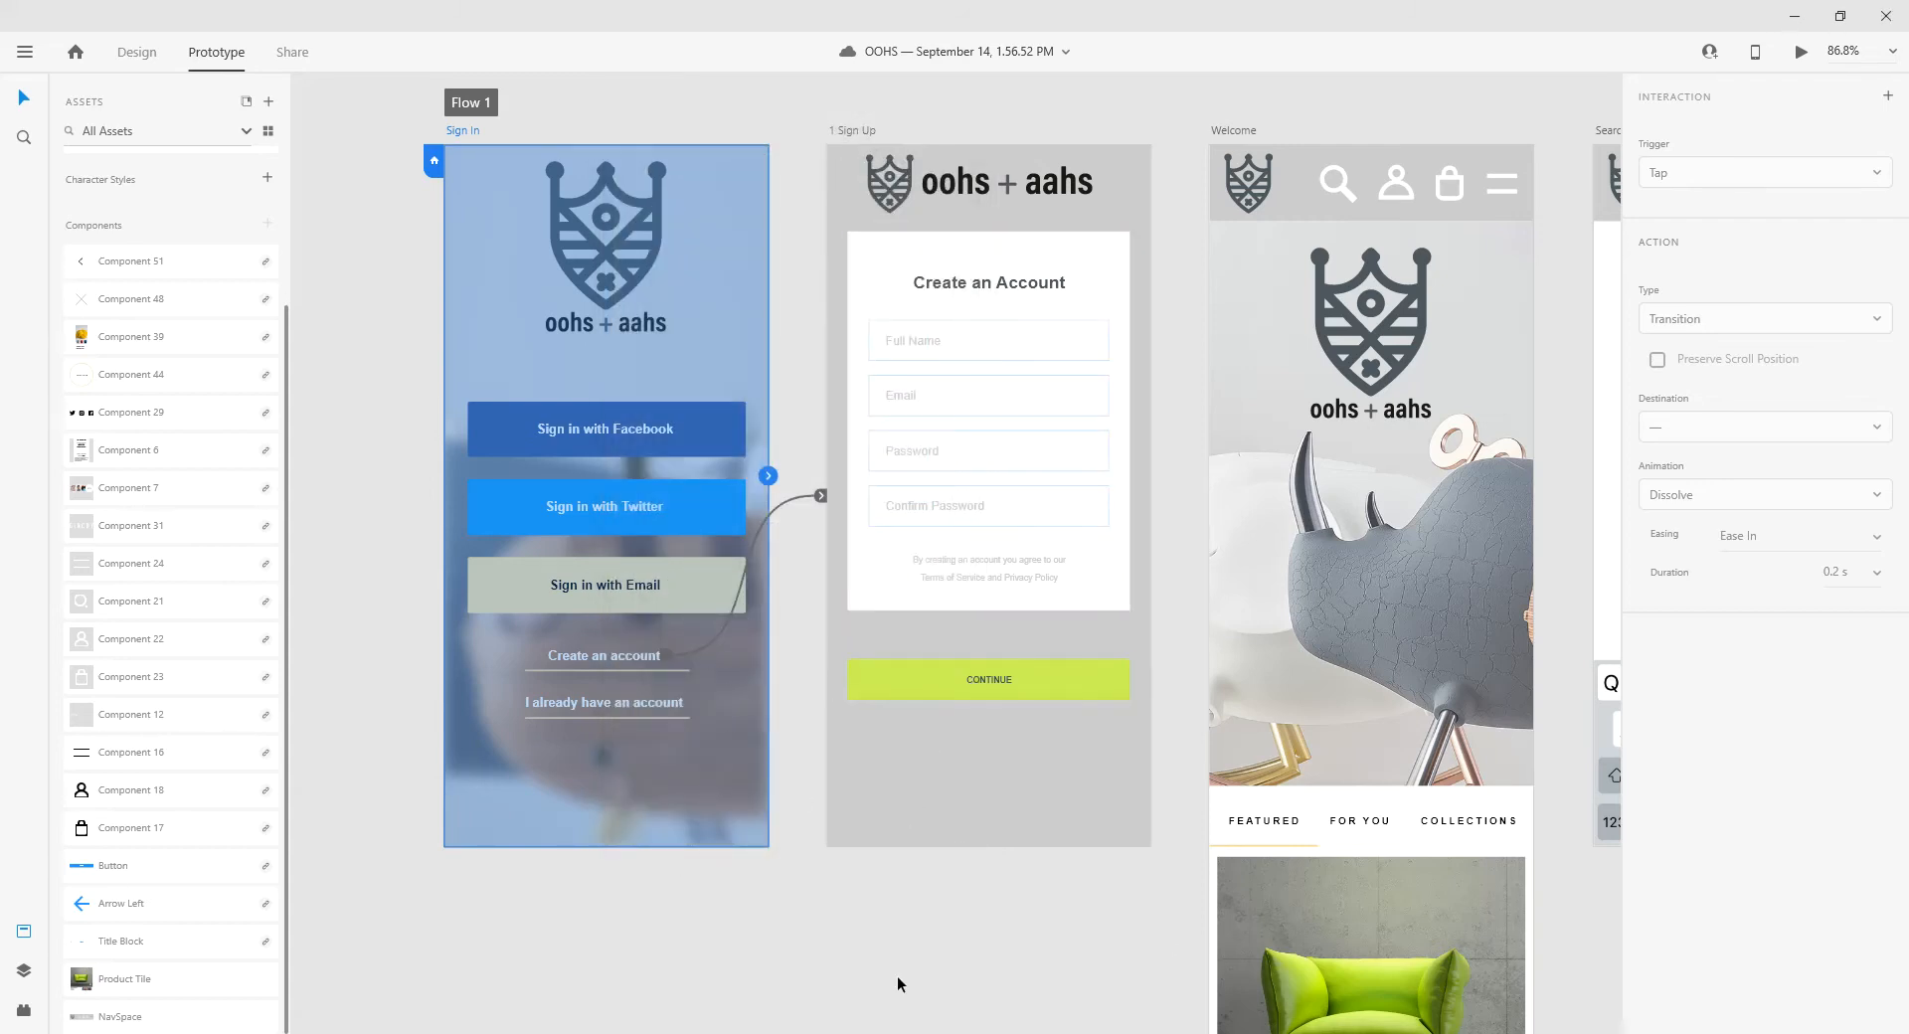
- Link the "I already have an account" text on the Sign in artboard to the Welcome artboard
click(654, 908)
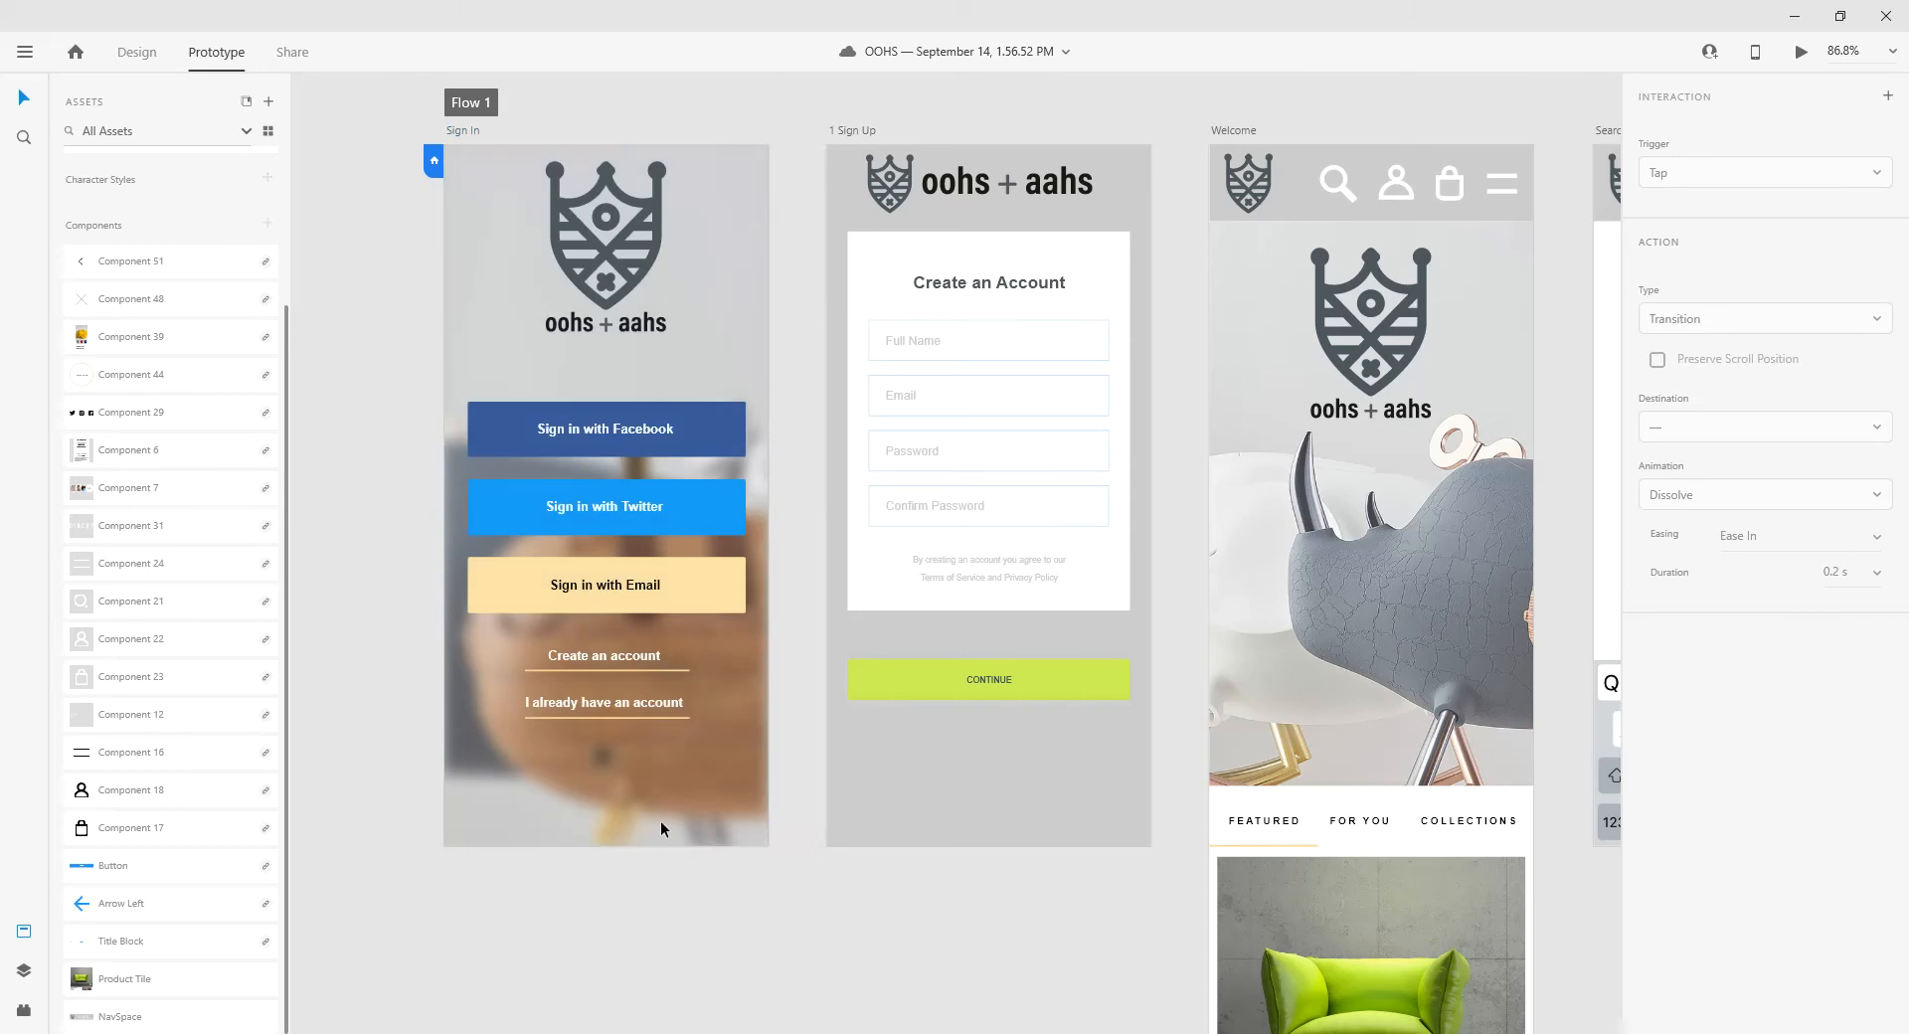
click(626, 702)
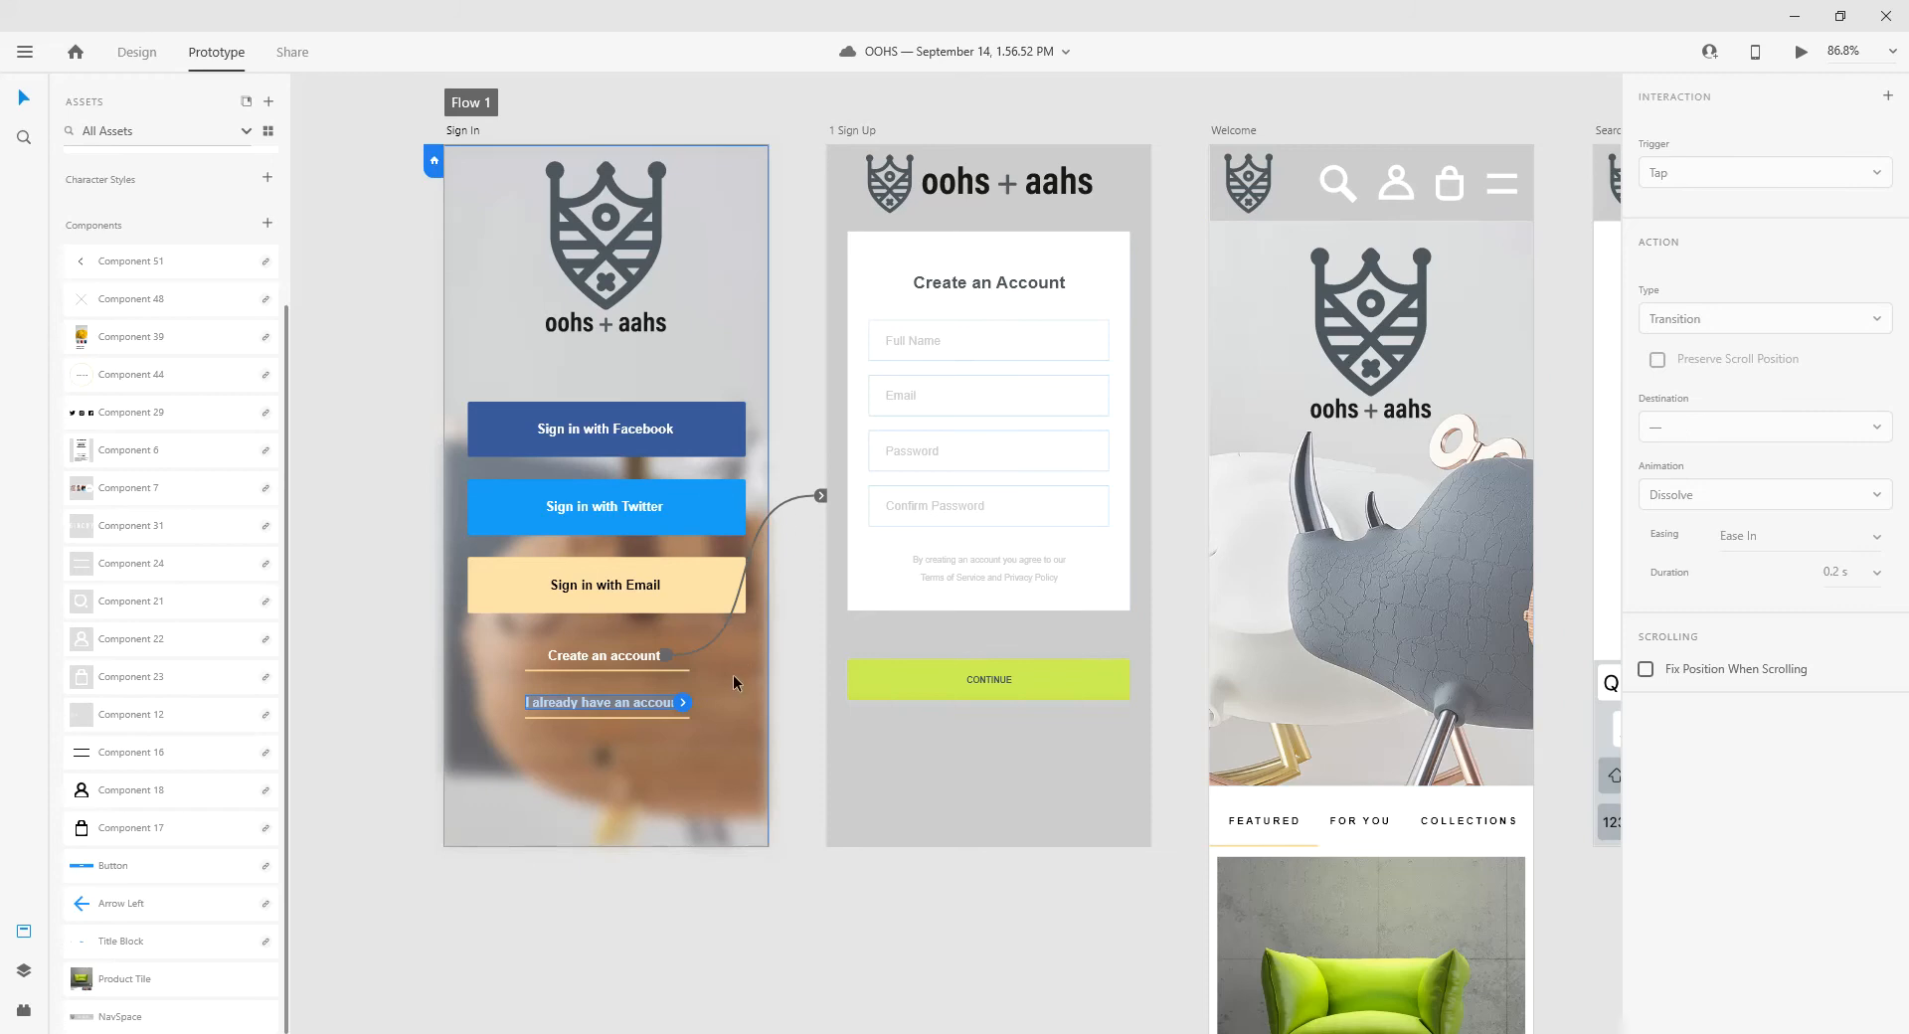
drag(684, 706, 1255, 744)
scroll(1114, 849, down, 2)
scroll(1114, 850, down, 3)
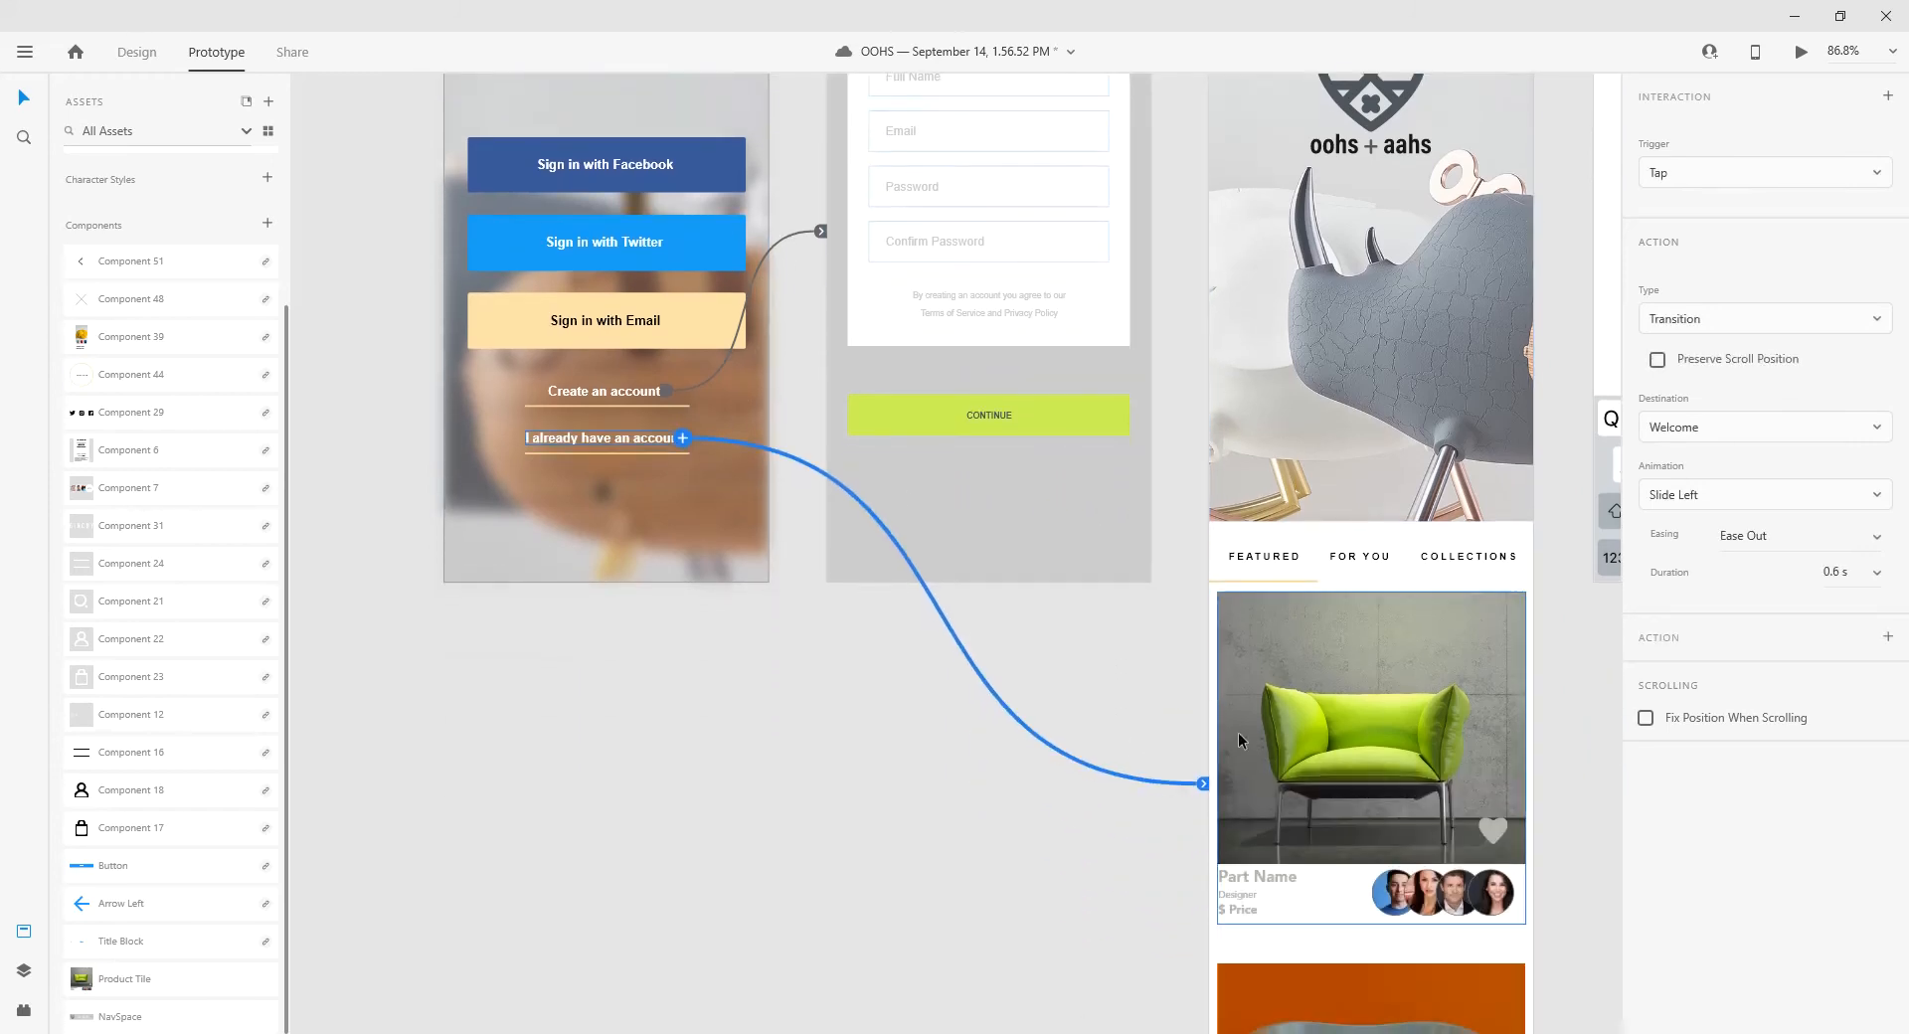
- Preview the prototype from the Sign in artboard and test the "I already have an account" link
click(1803, 53)
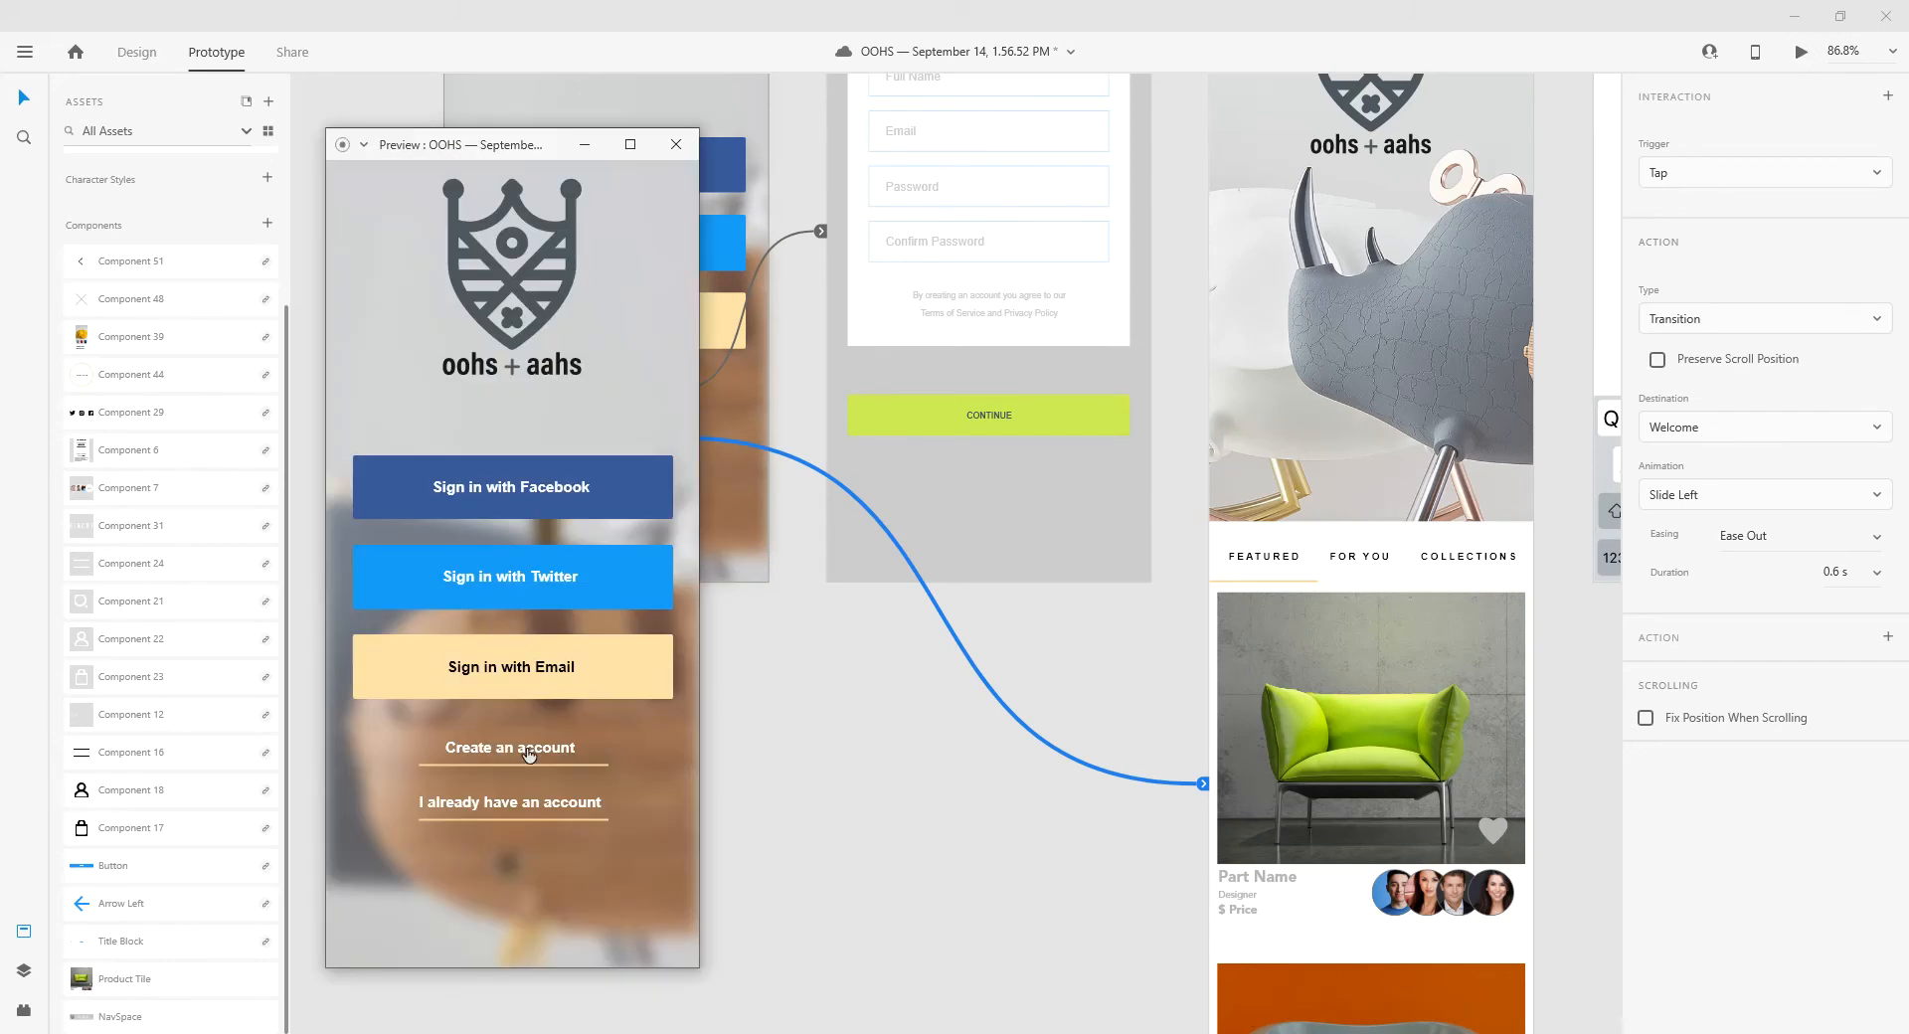
click(517, 806)
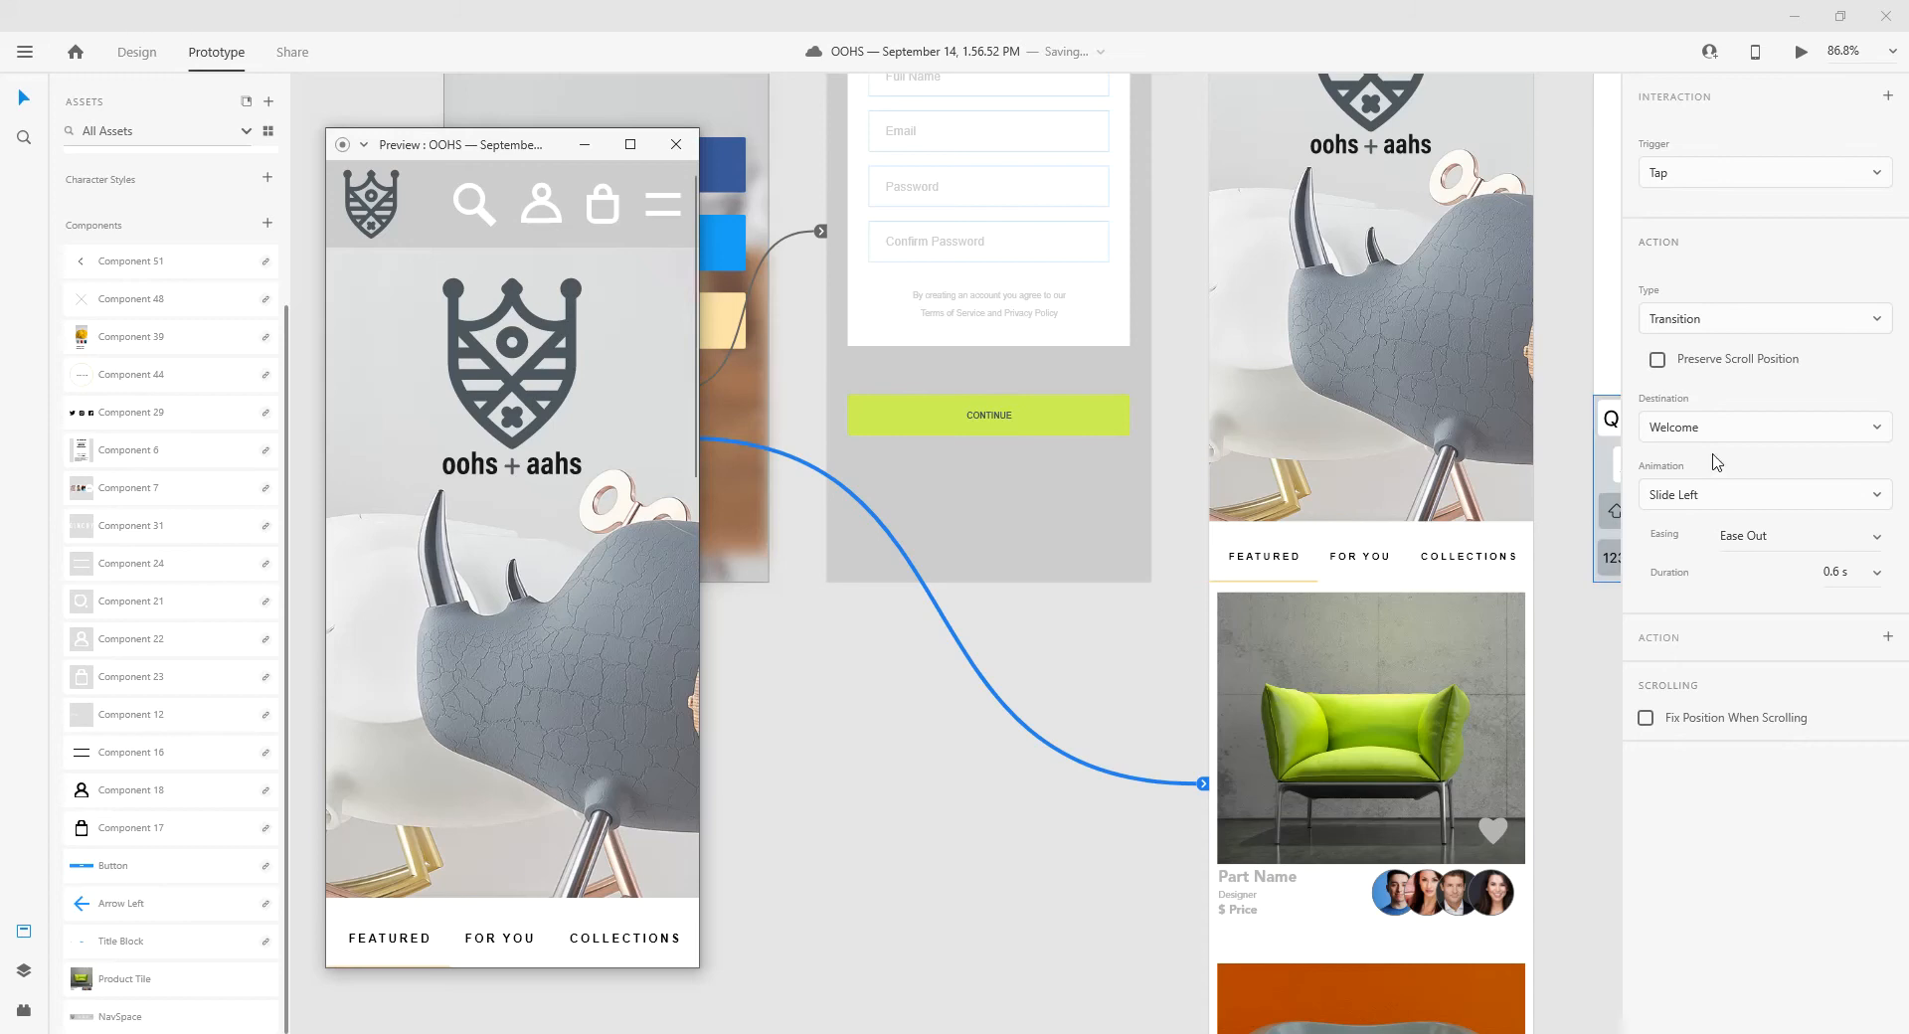
click(676, 144)
click(1802, 52)
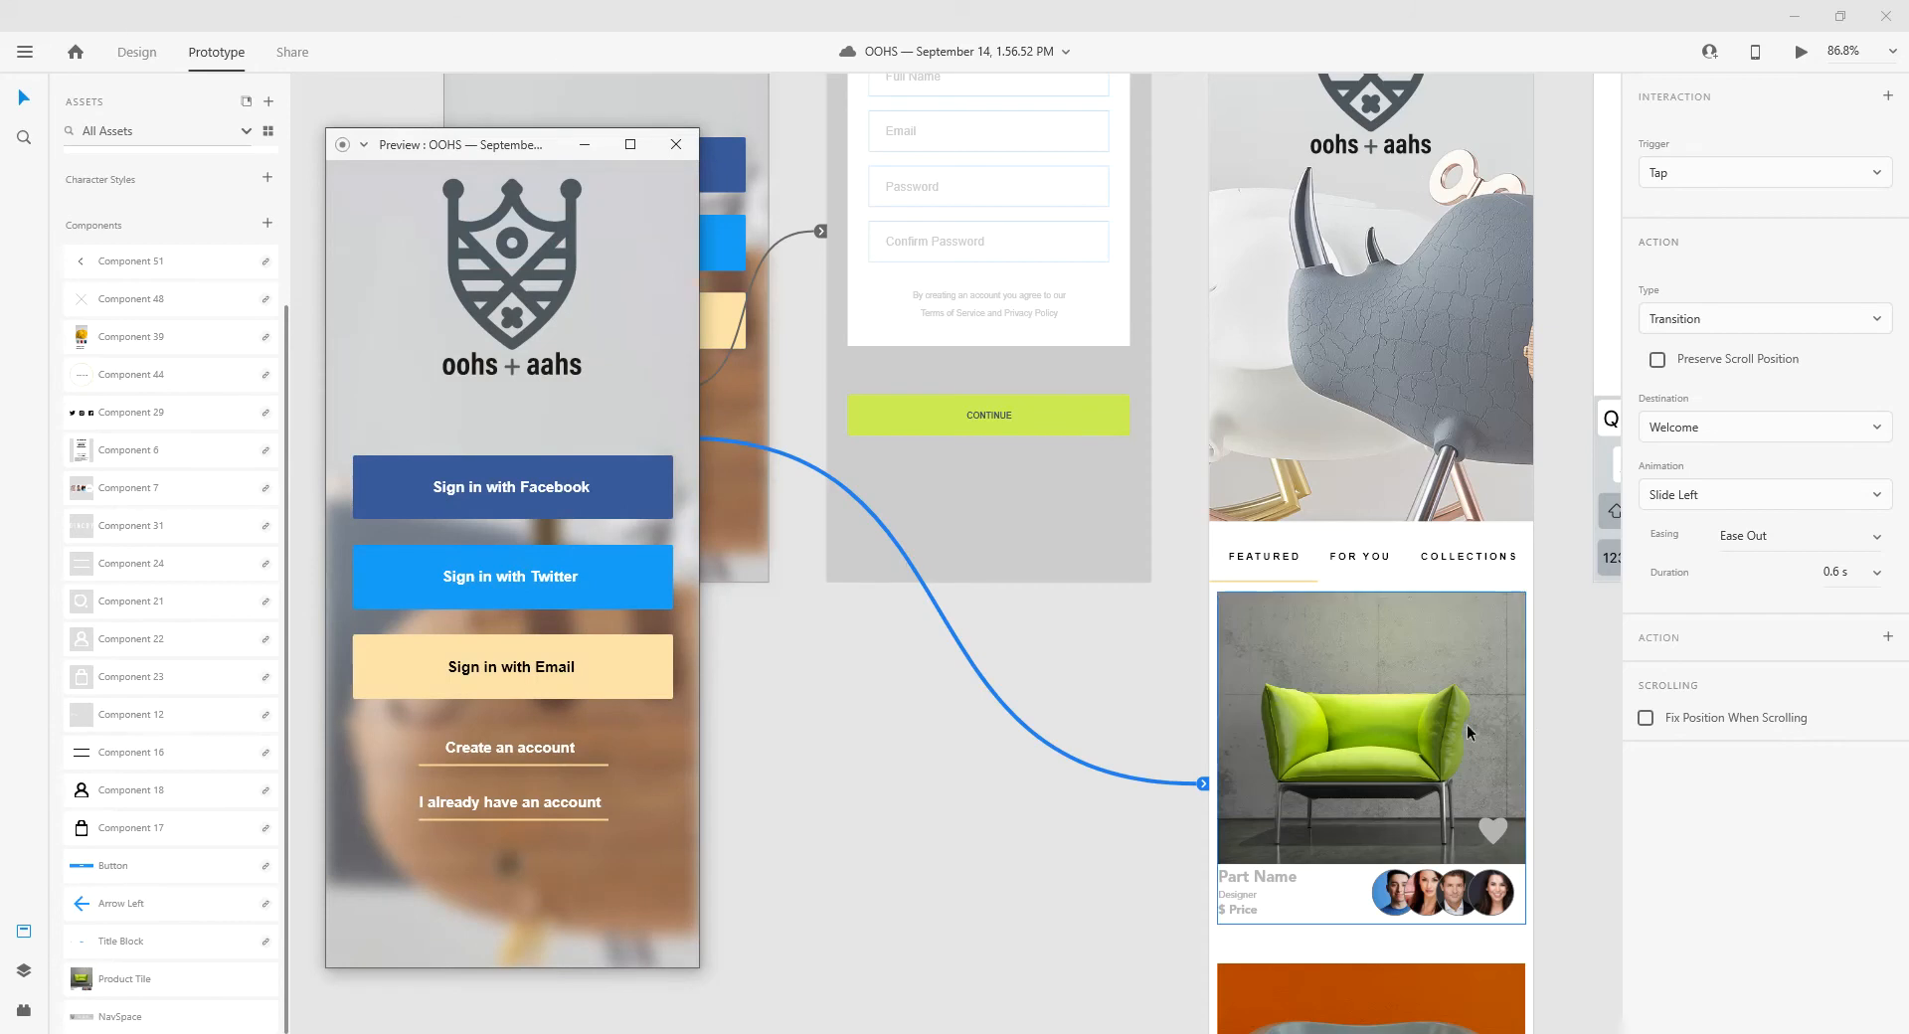
- Set the animation of the "I already have an account" transition to Push Left and test it in the preview
click(1813, 504)
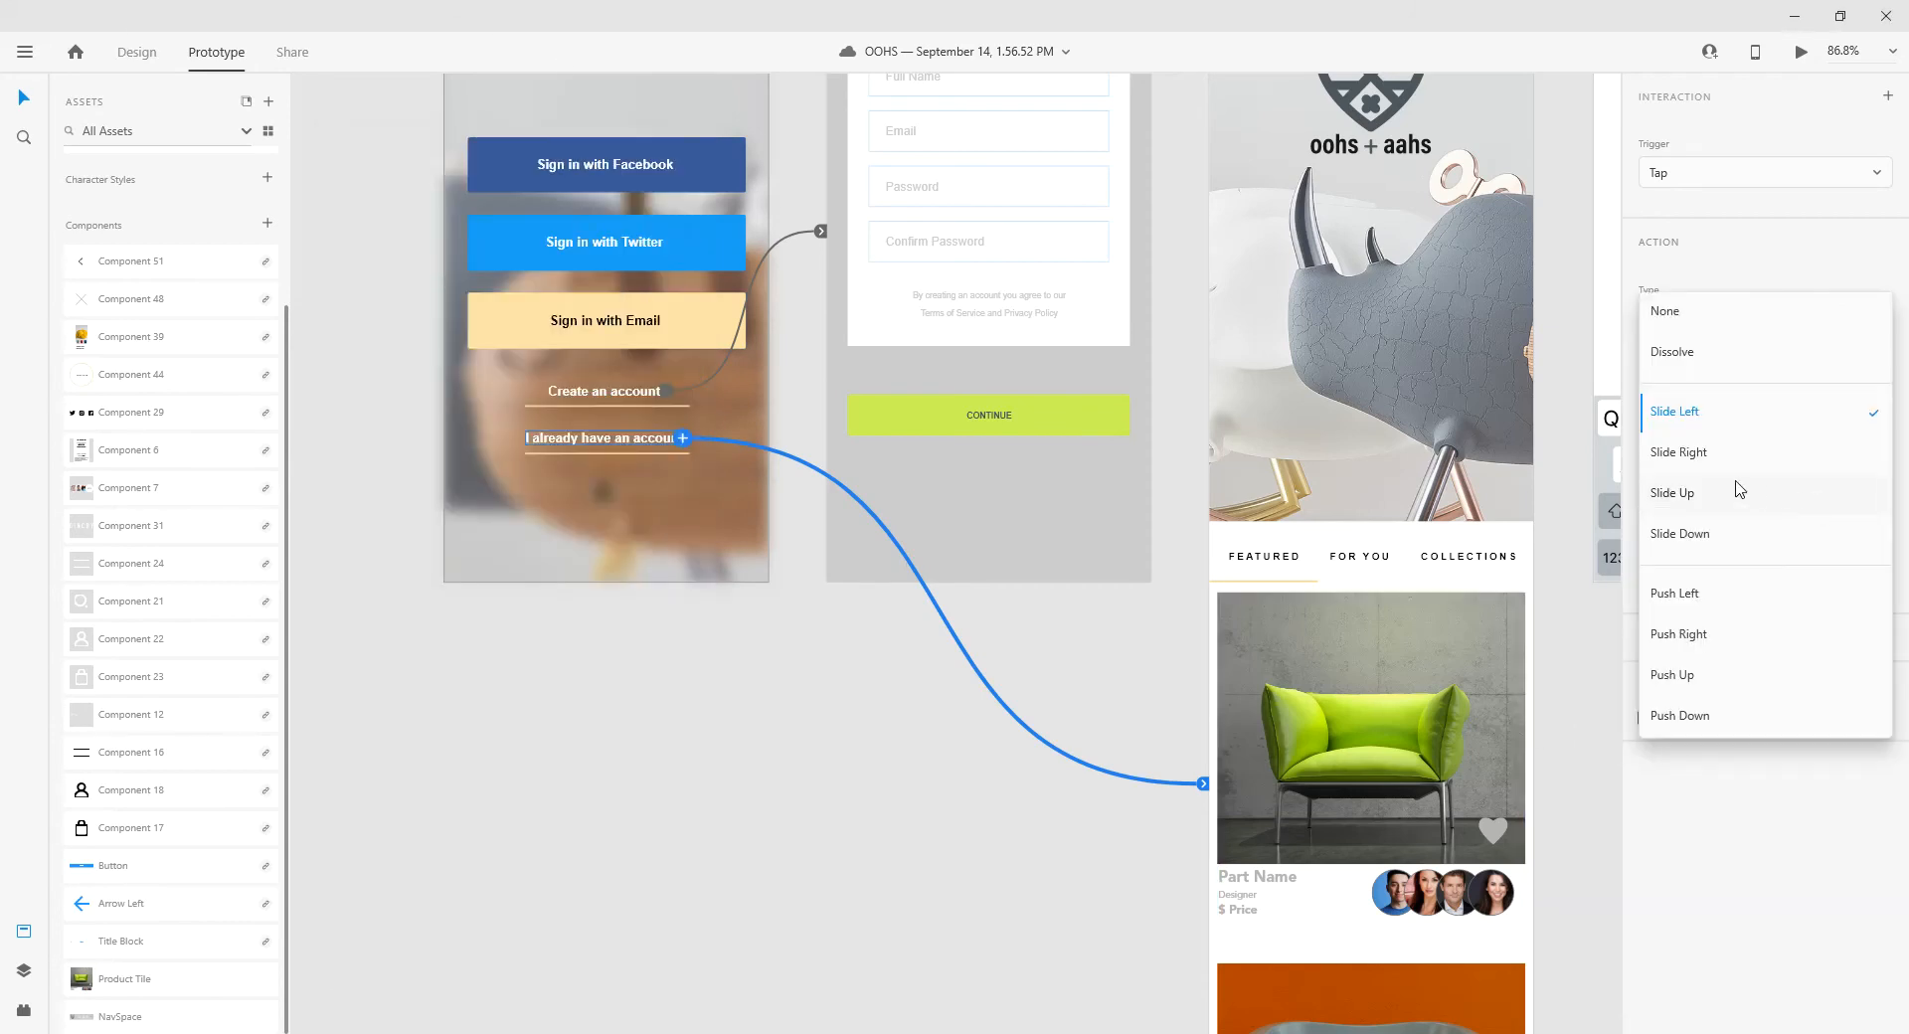
click(1707, 601)
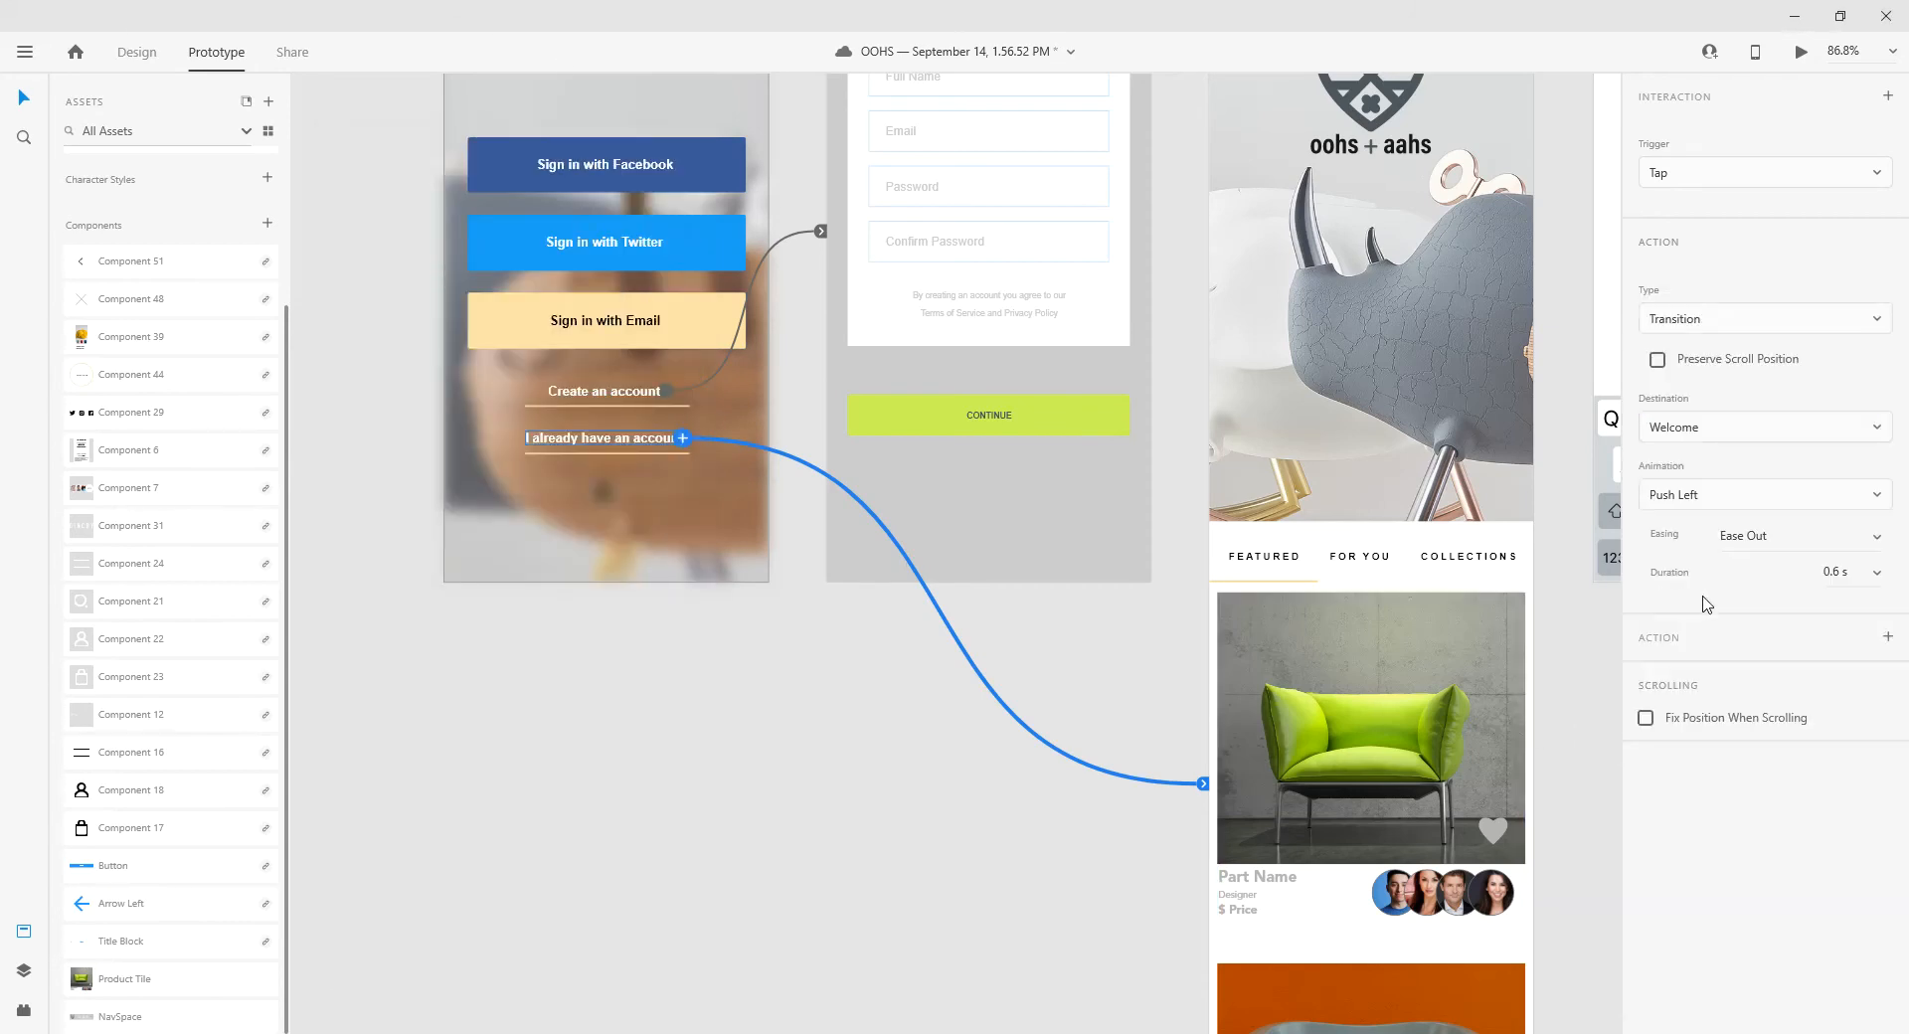
click(1801, 51)
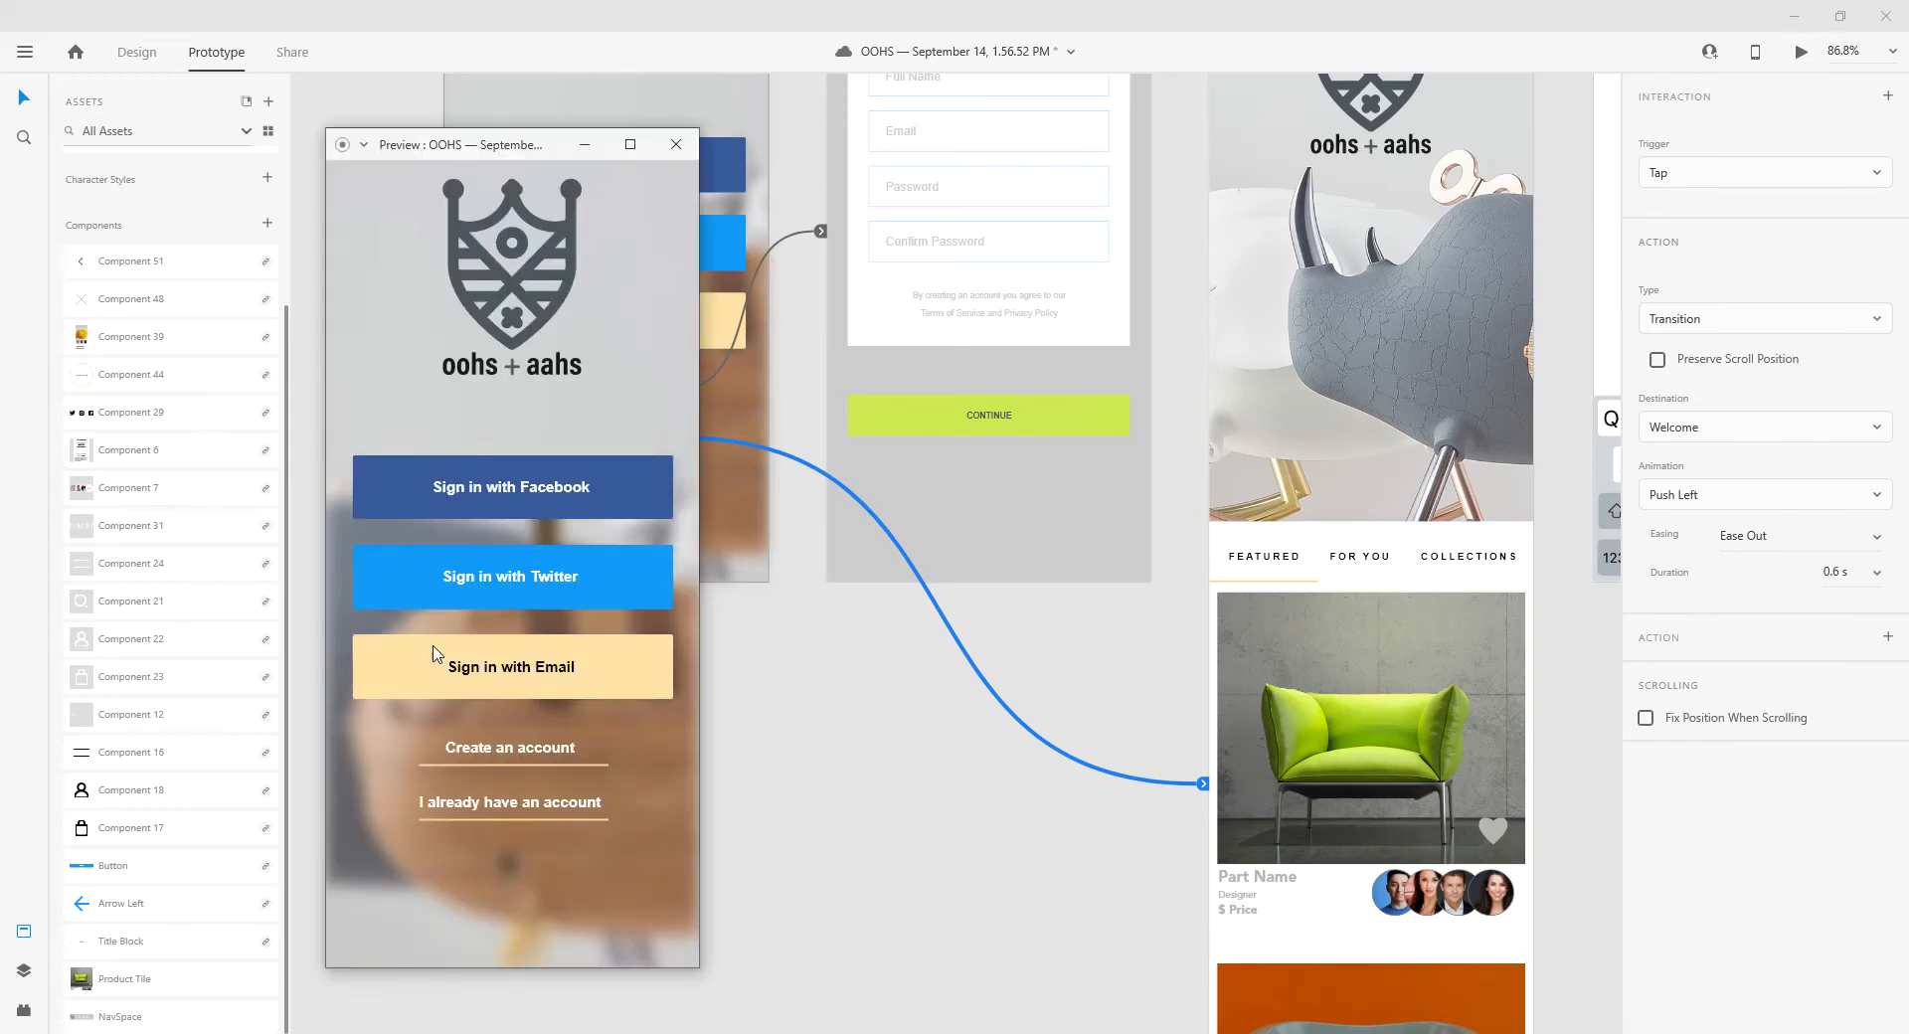
click(535, 807)
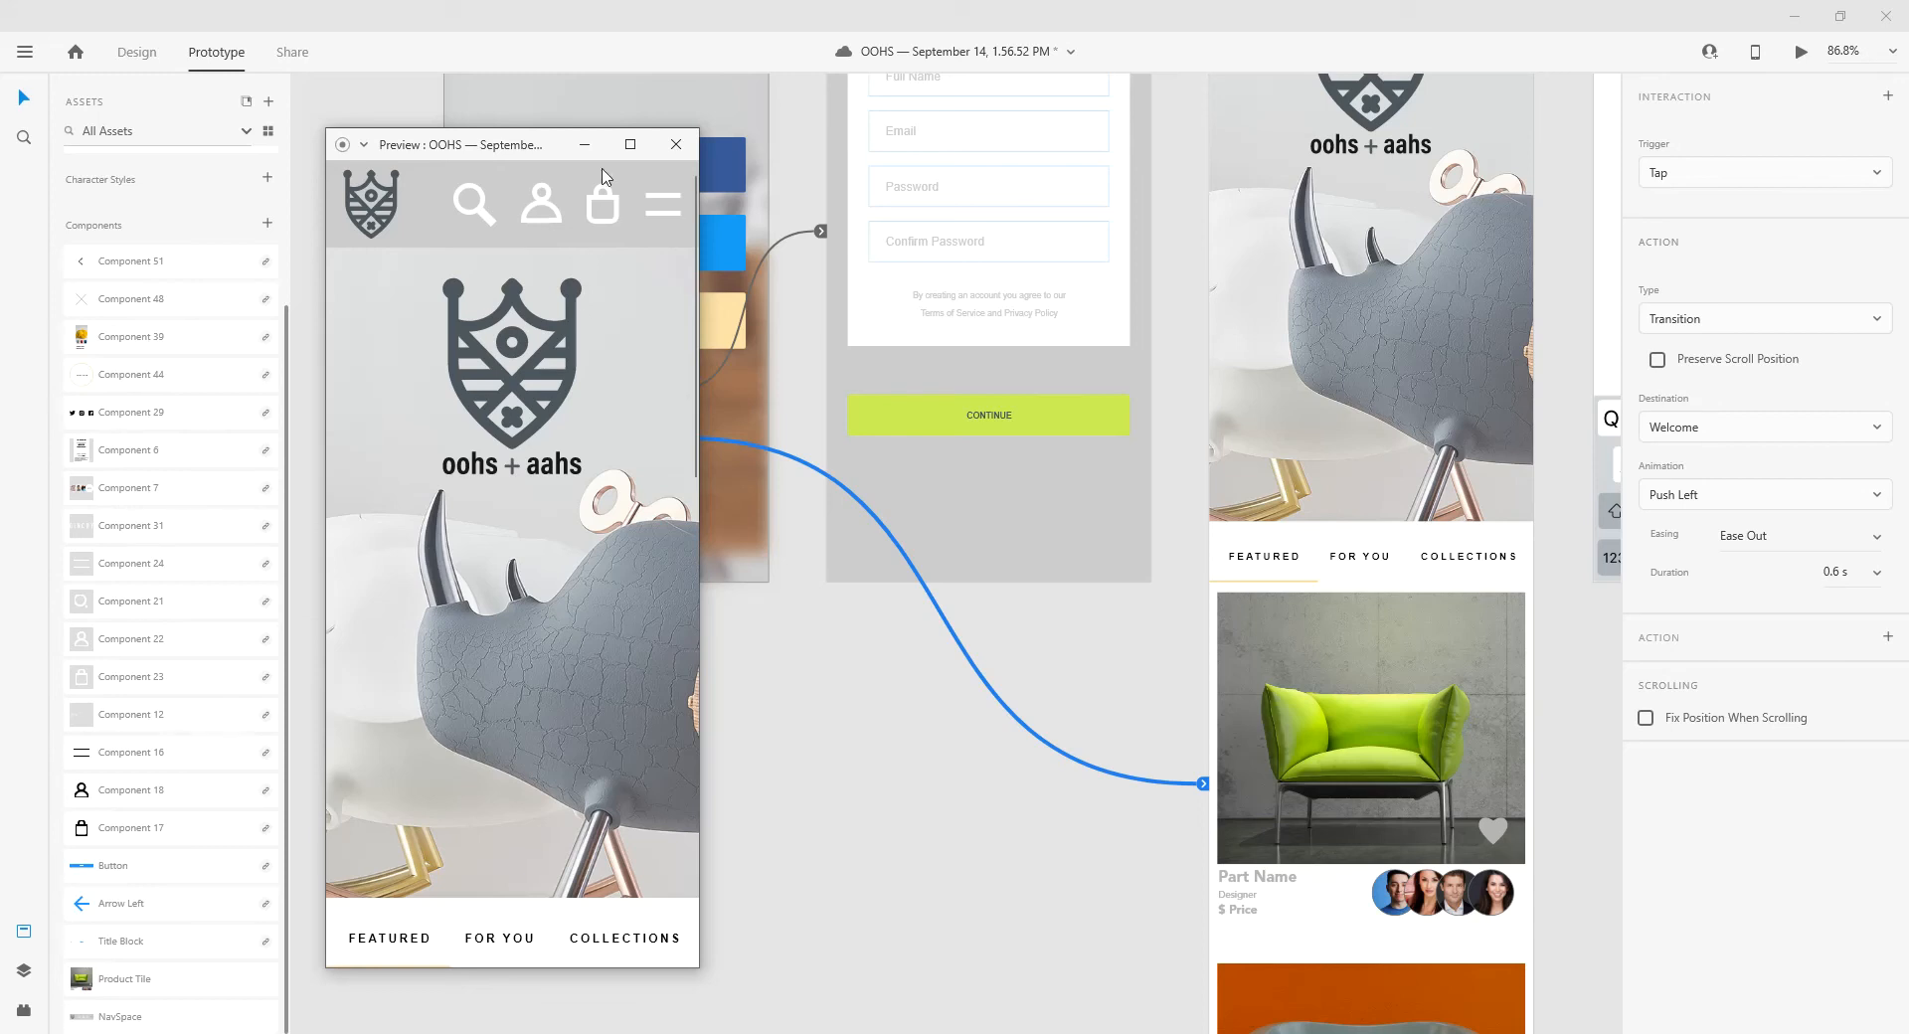
click(676, 144)
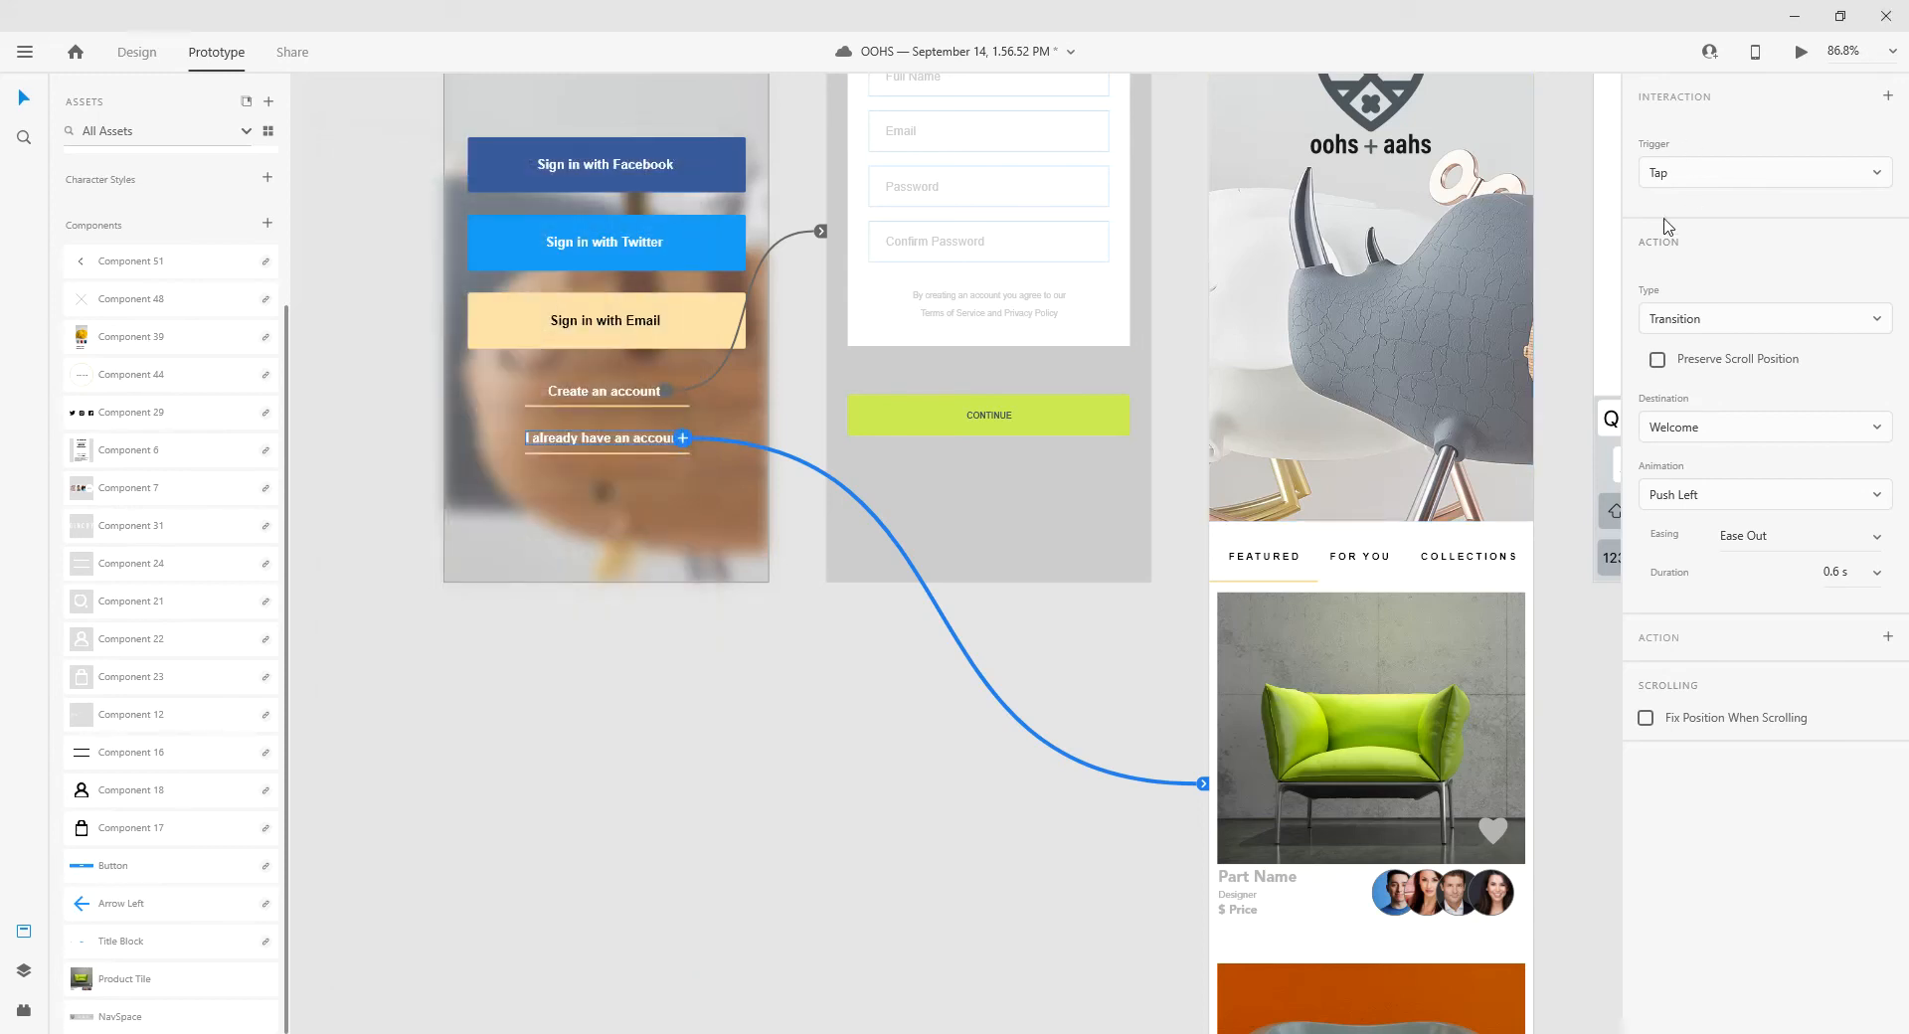
- Preview the "I already have an account" link again, examine the full length of the Welcome screen, and close the preview
key(ctrl+Return)
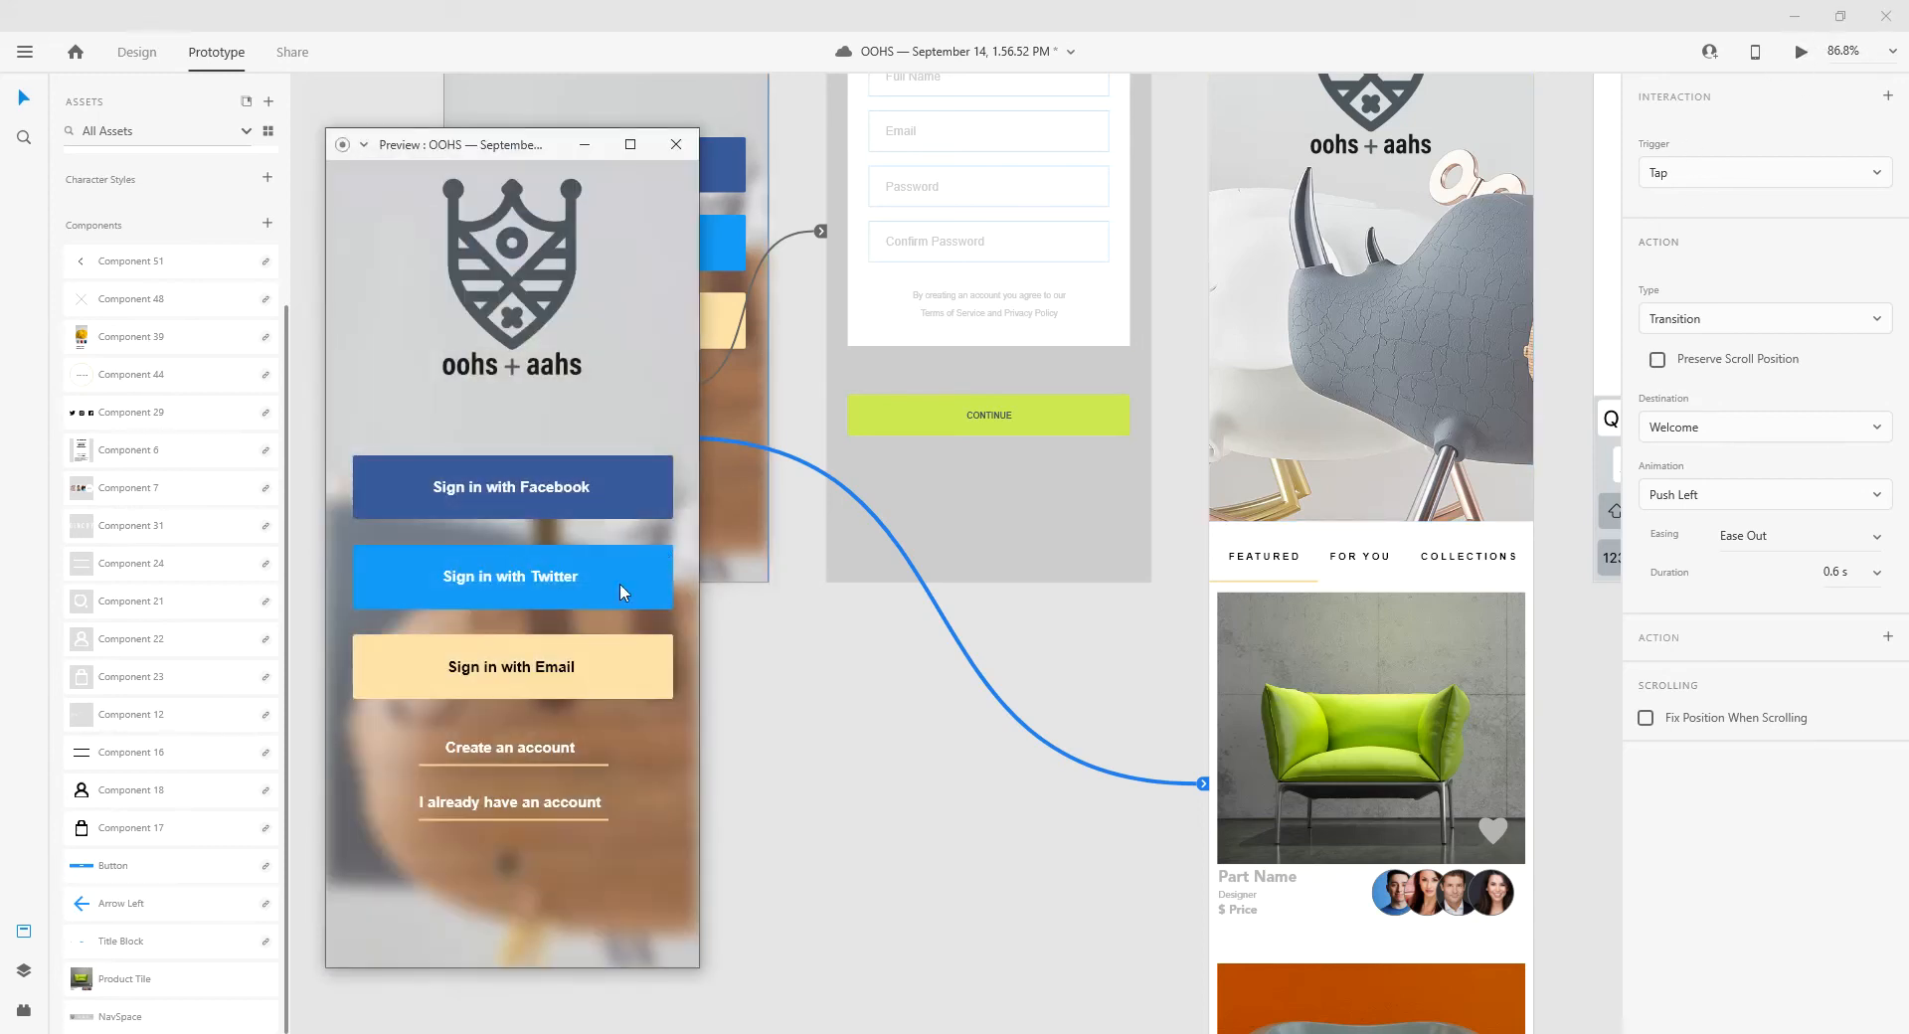
click(515, 797)
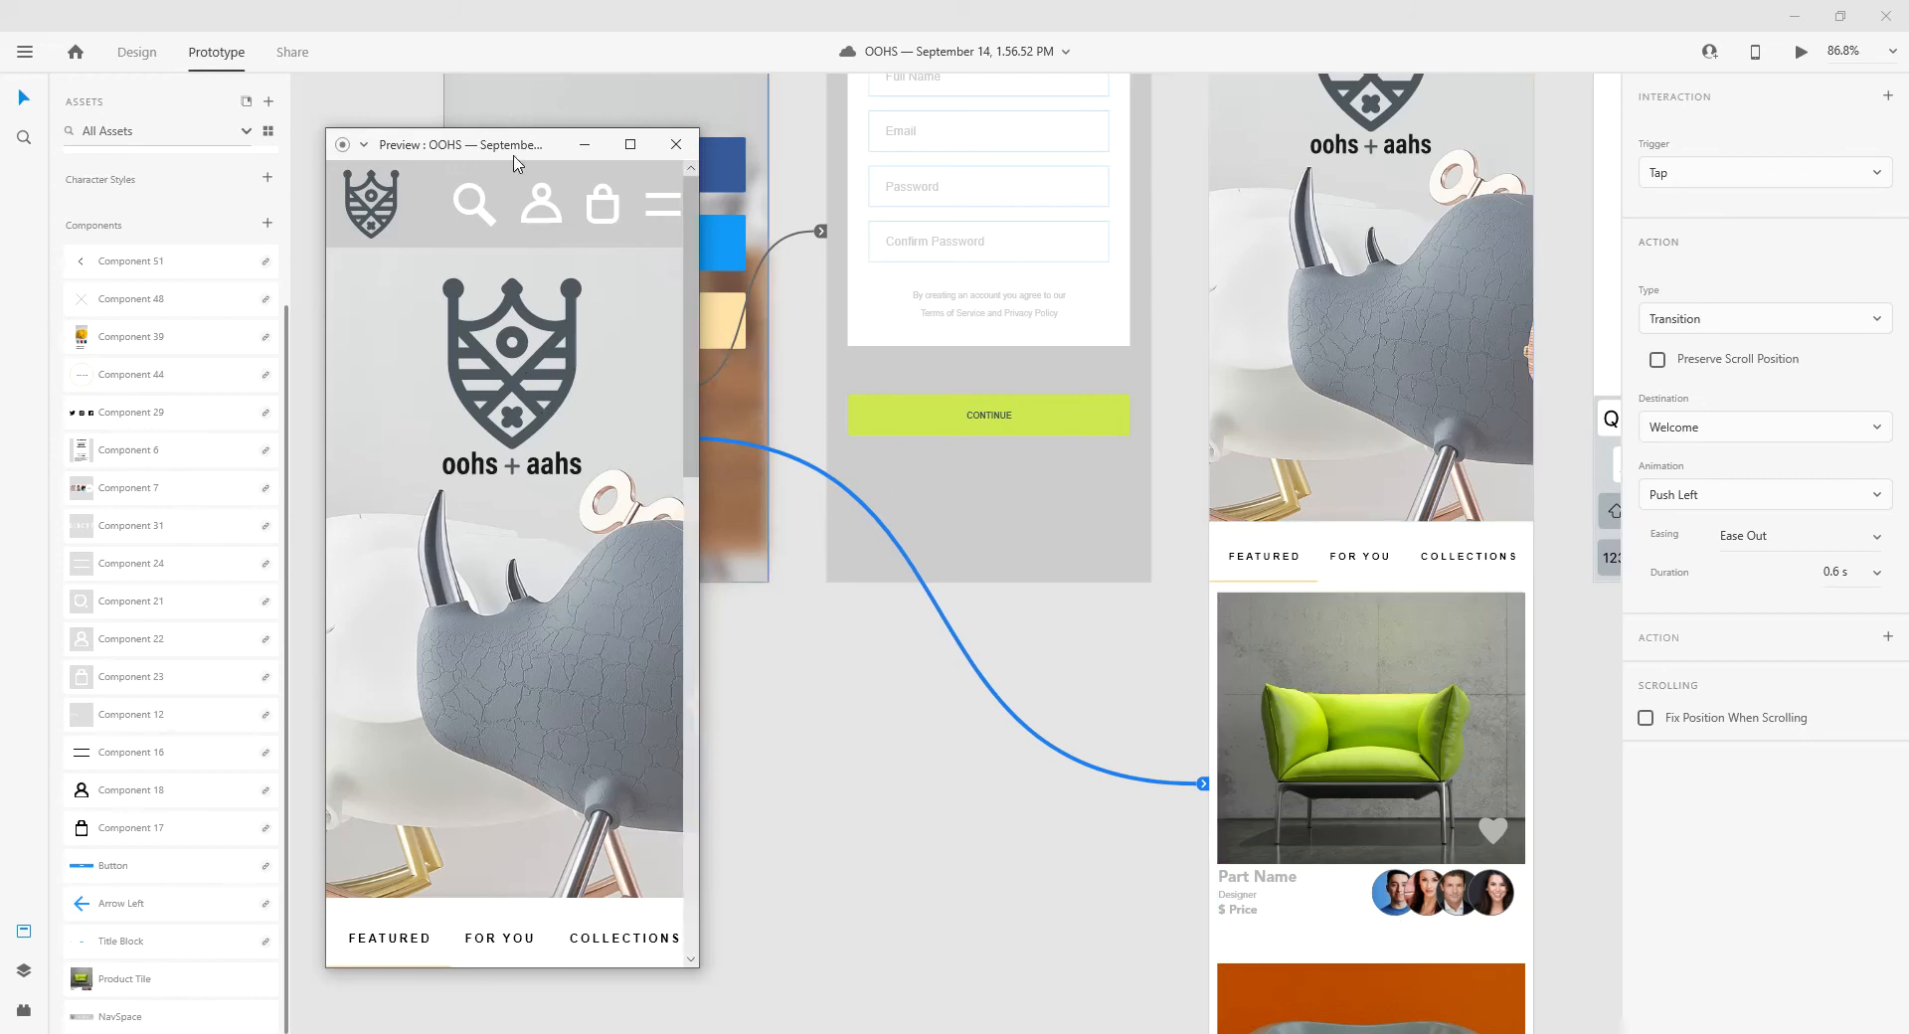
scroll(517, 378, down, 6)
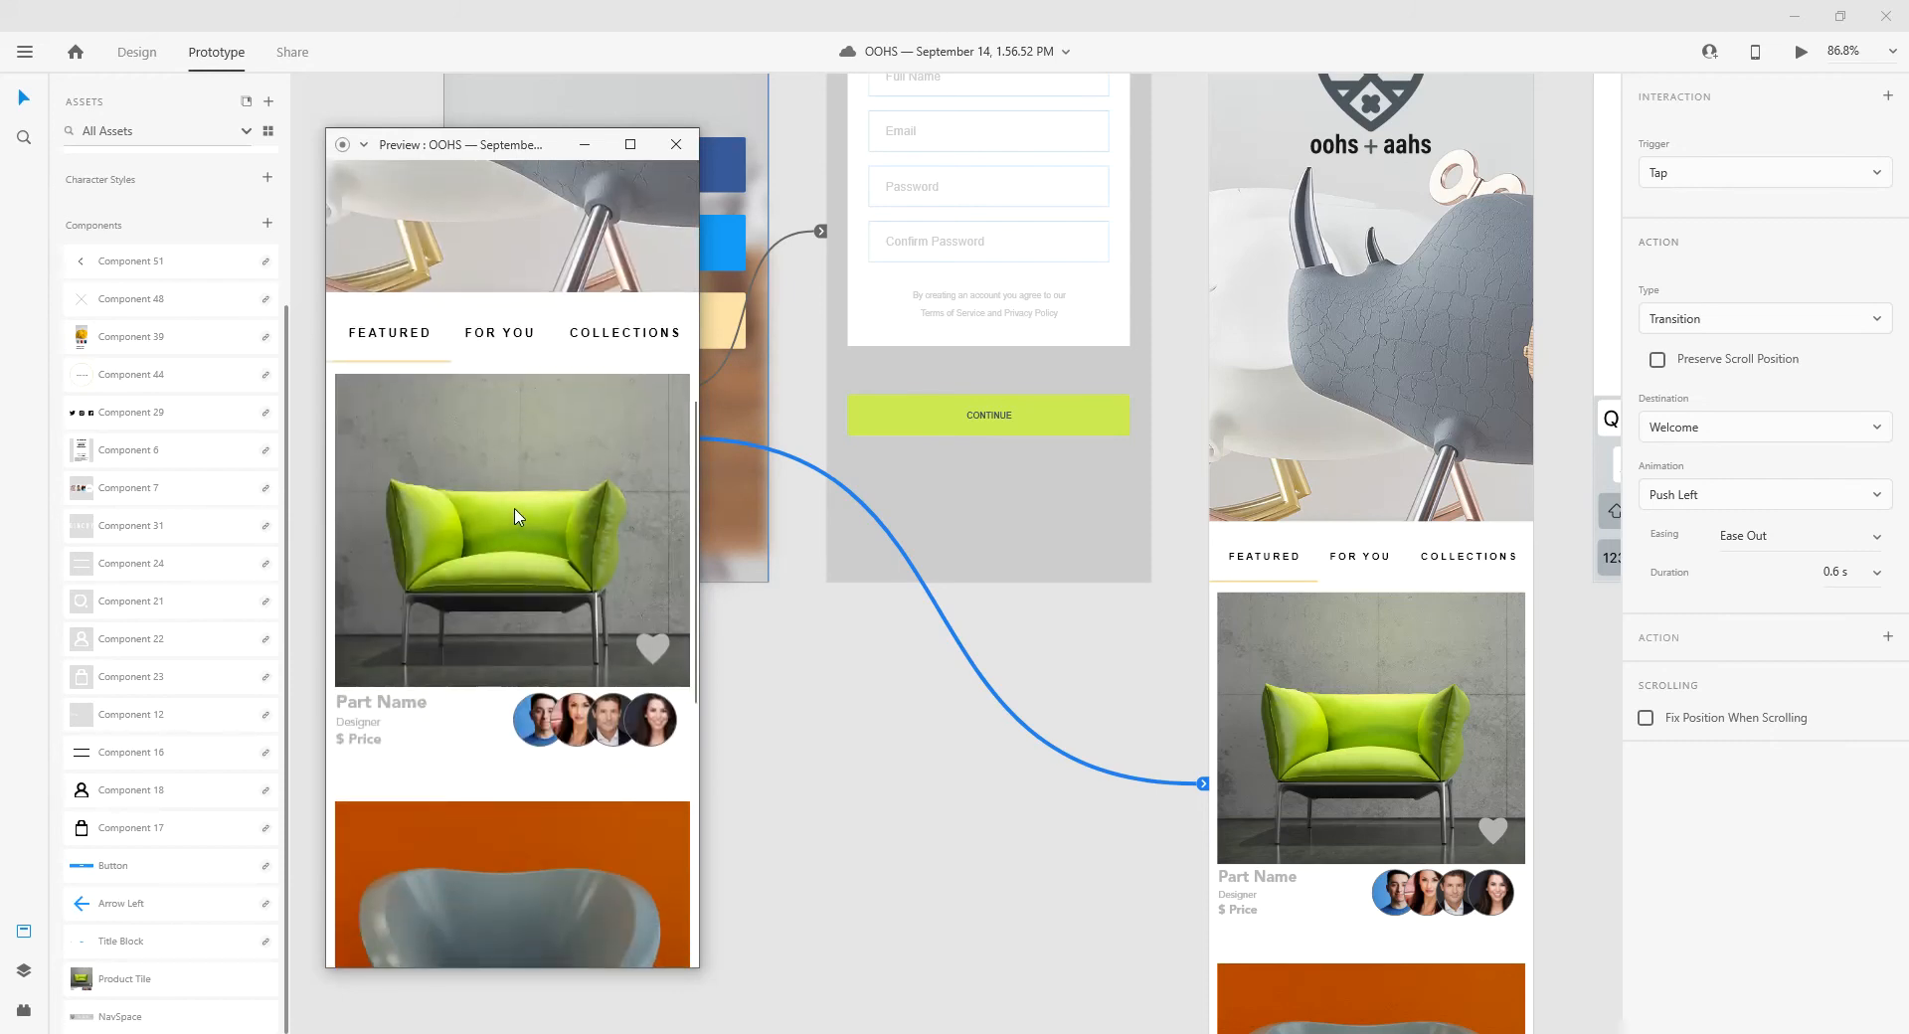
scroll(507, 497, down, 2)
scroll(513, 516, up, 8)
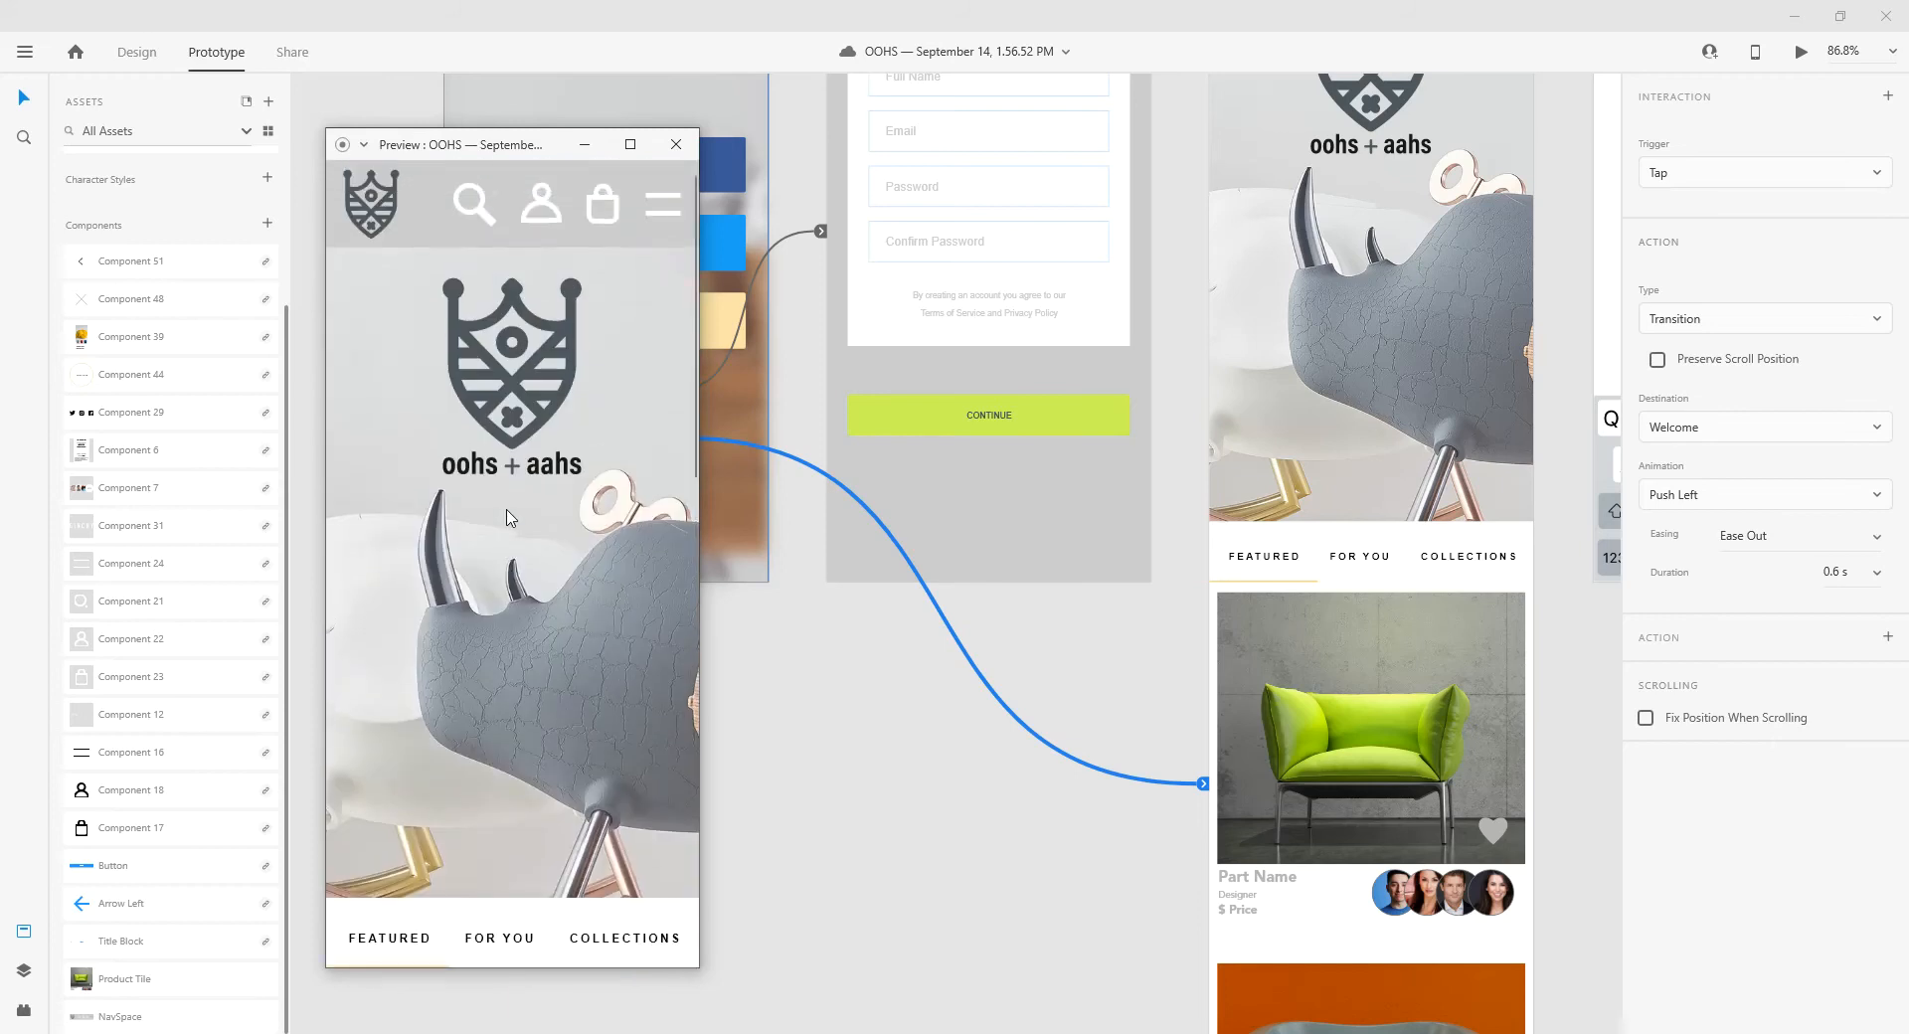
scroll(507, 512, down, 9)
scroll(501, 510, up, 3)
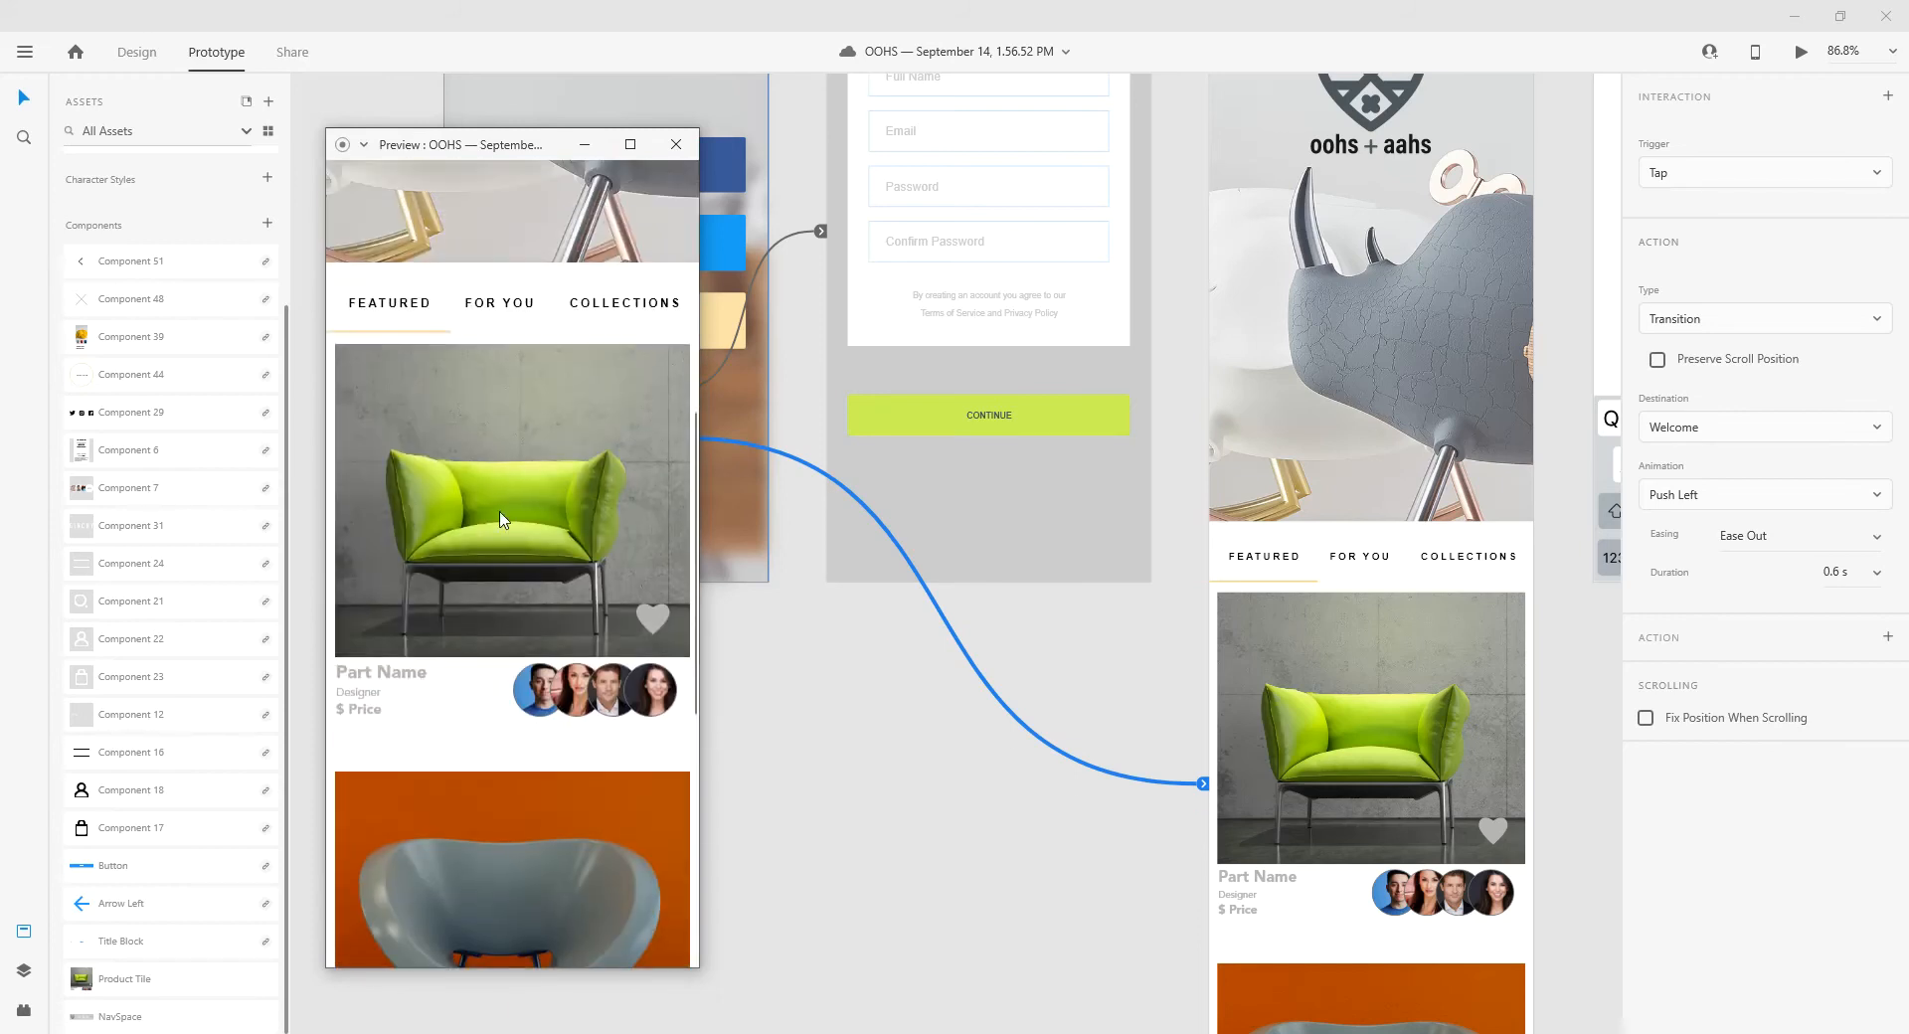
scroll(502, 518, down, 3)
scroll(502, 518, up, 8)
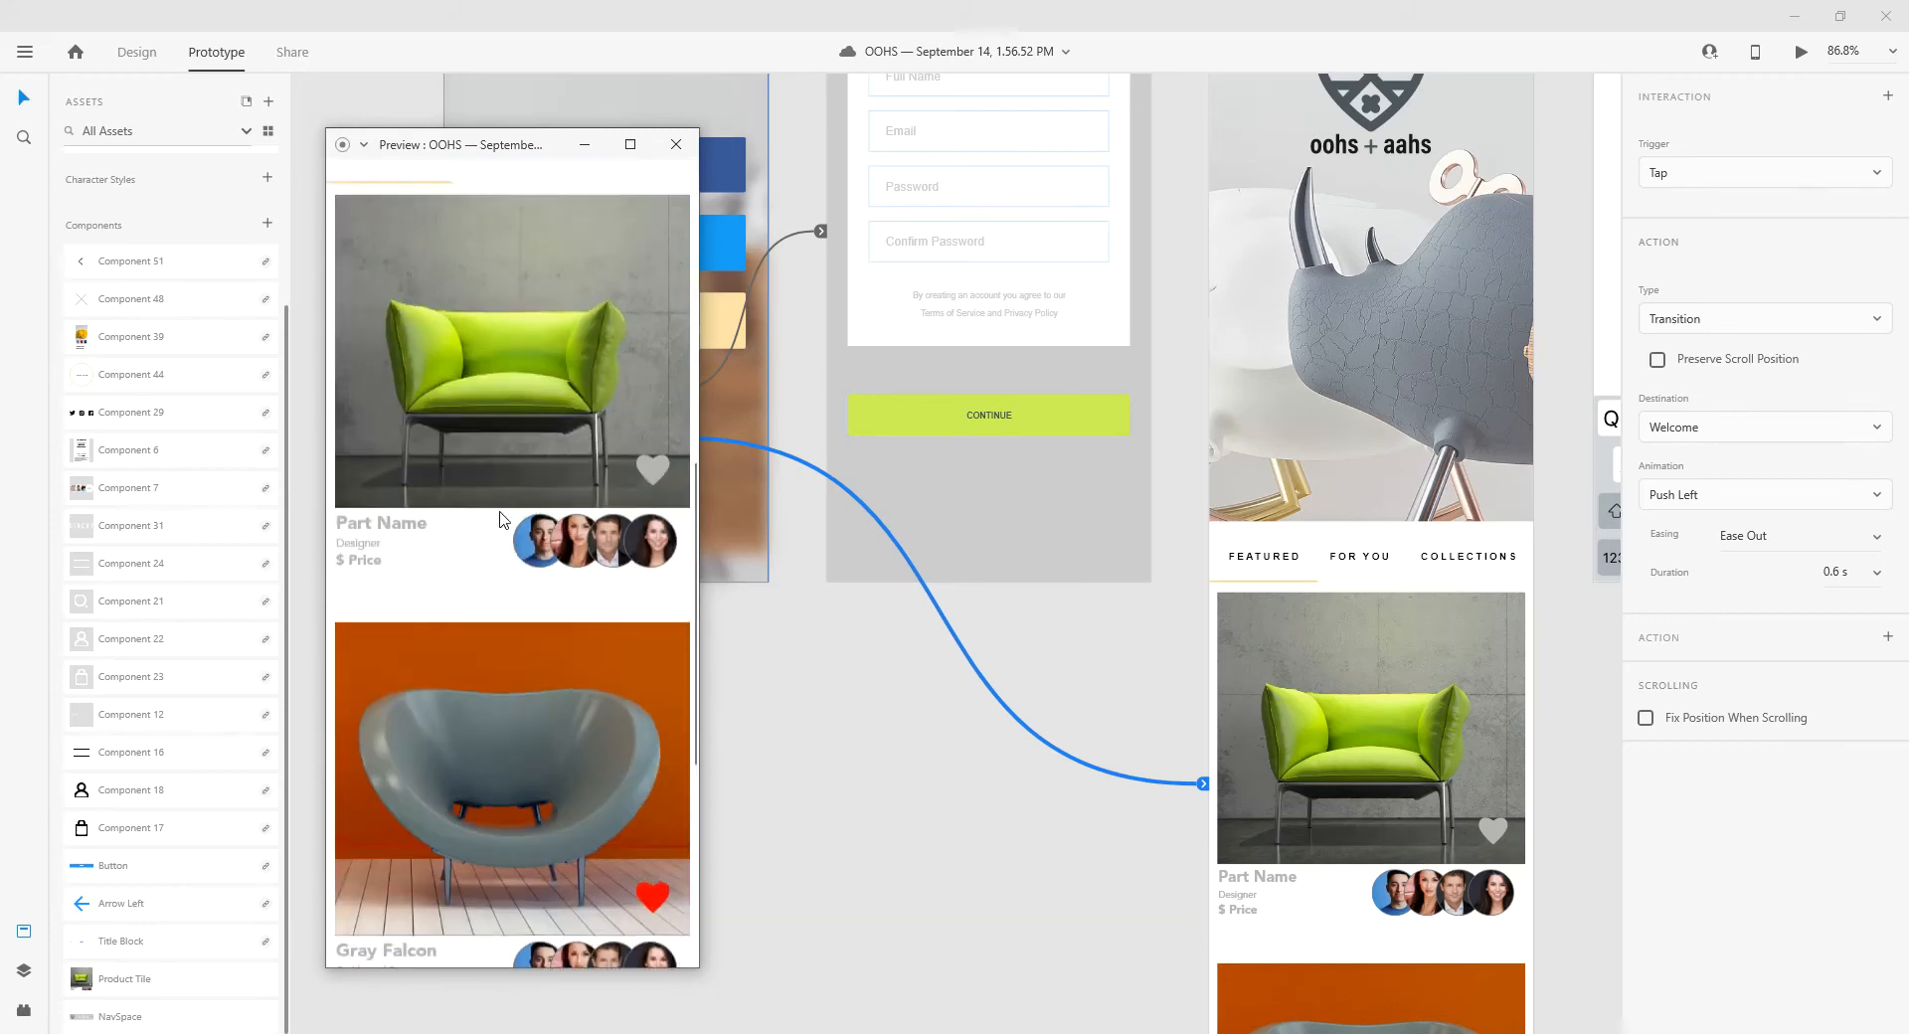
scroll(502, 519, down, 5)
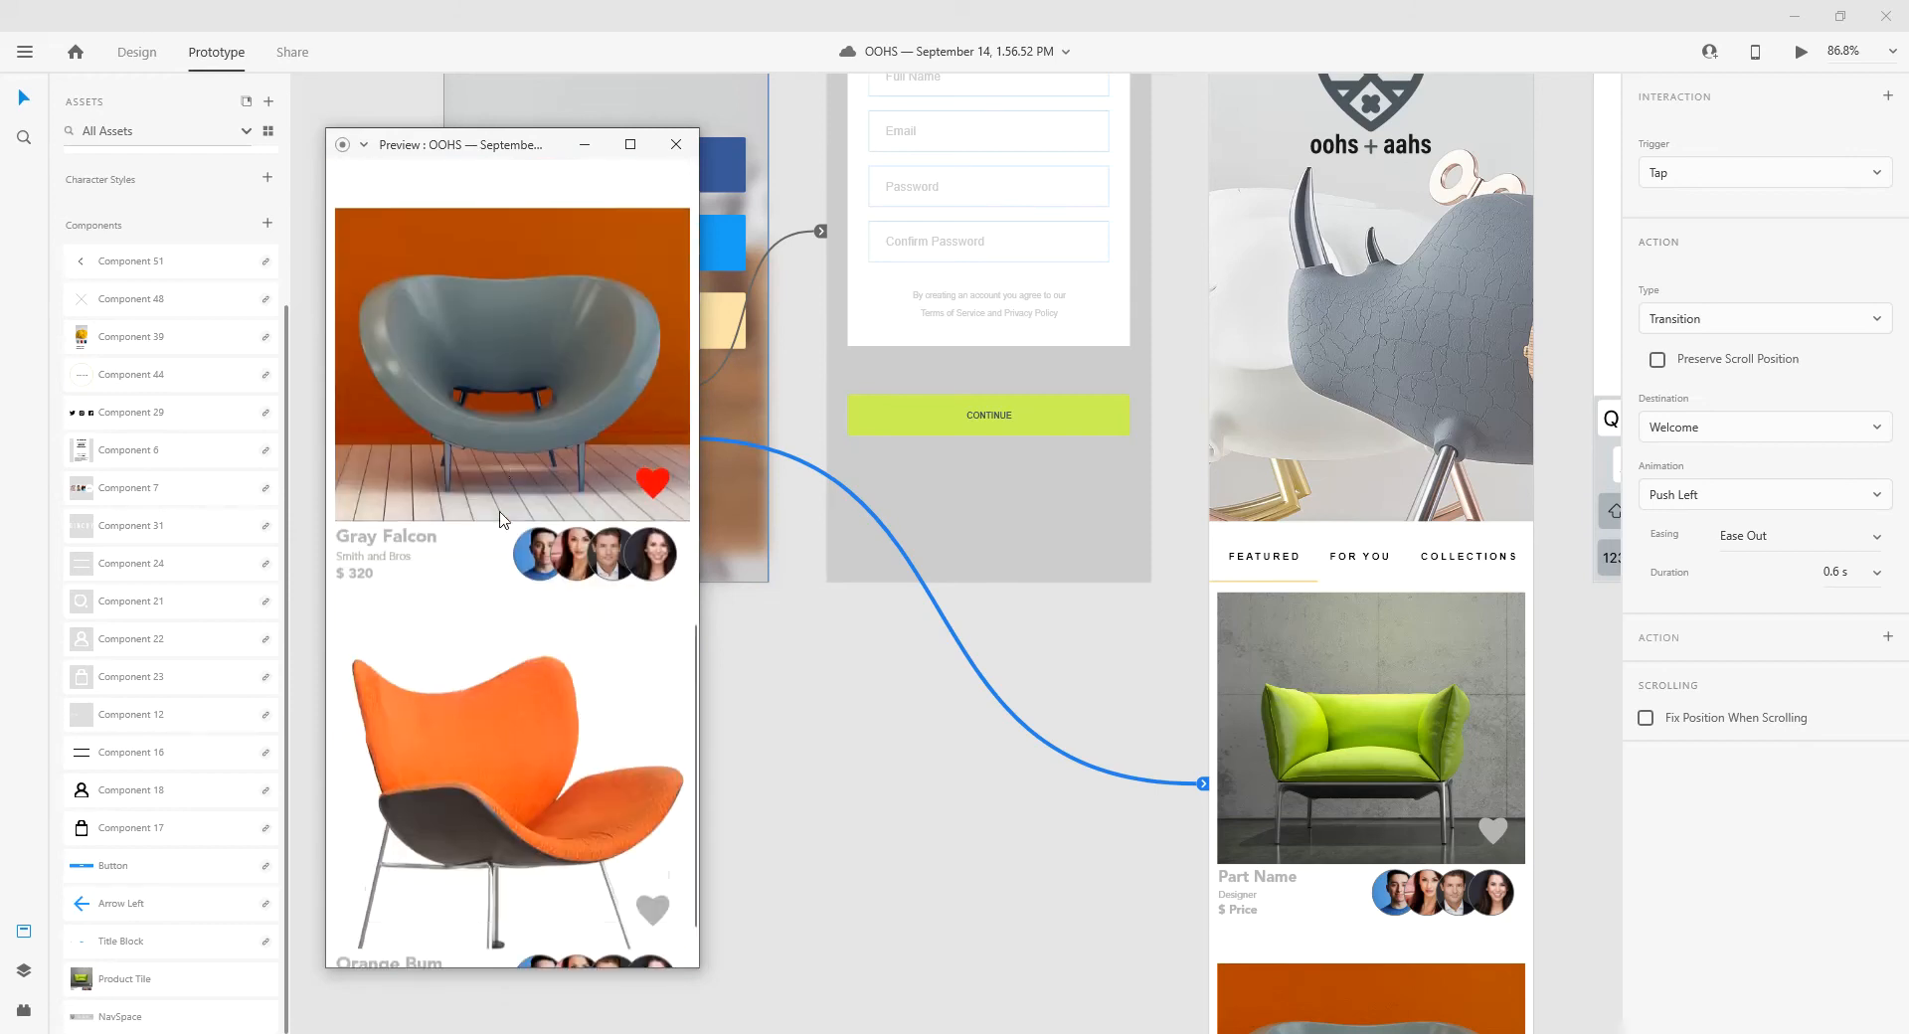
scroll(571, 502, down, 1)
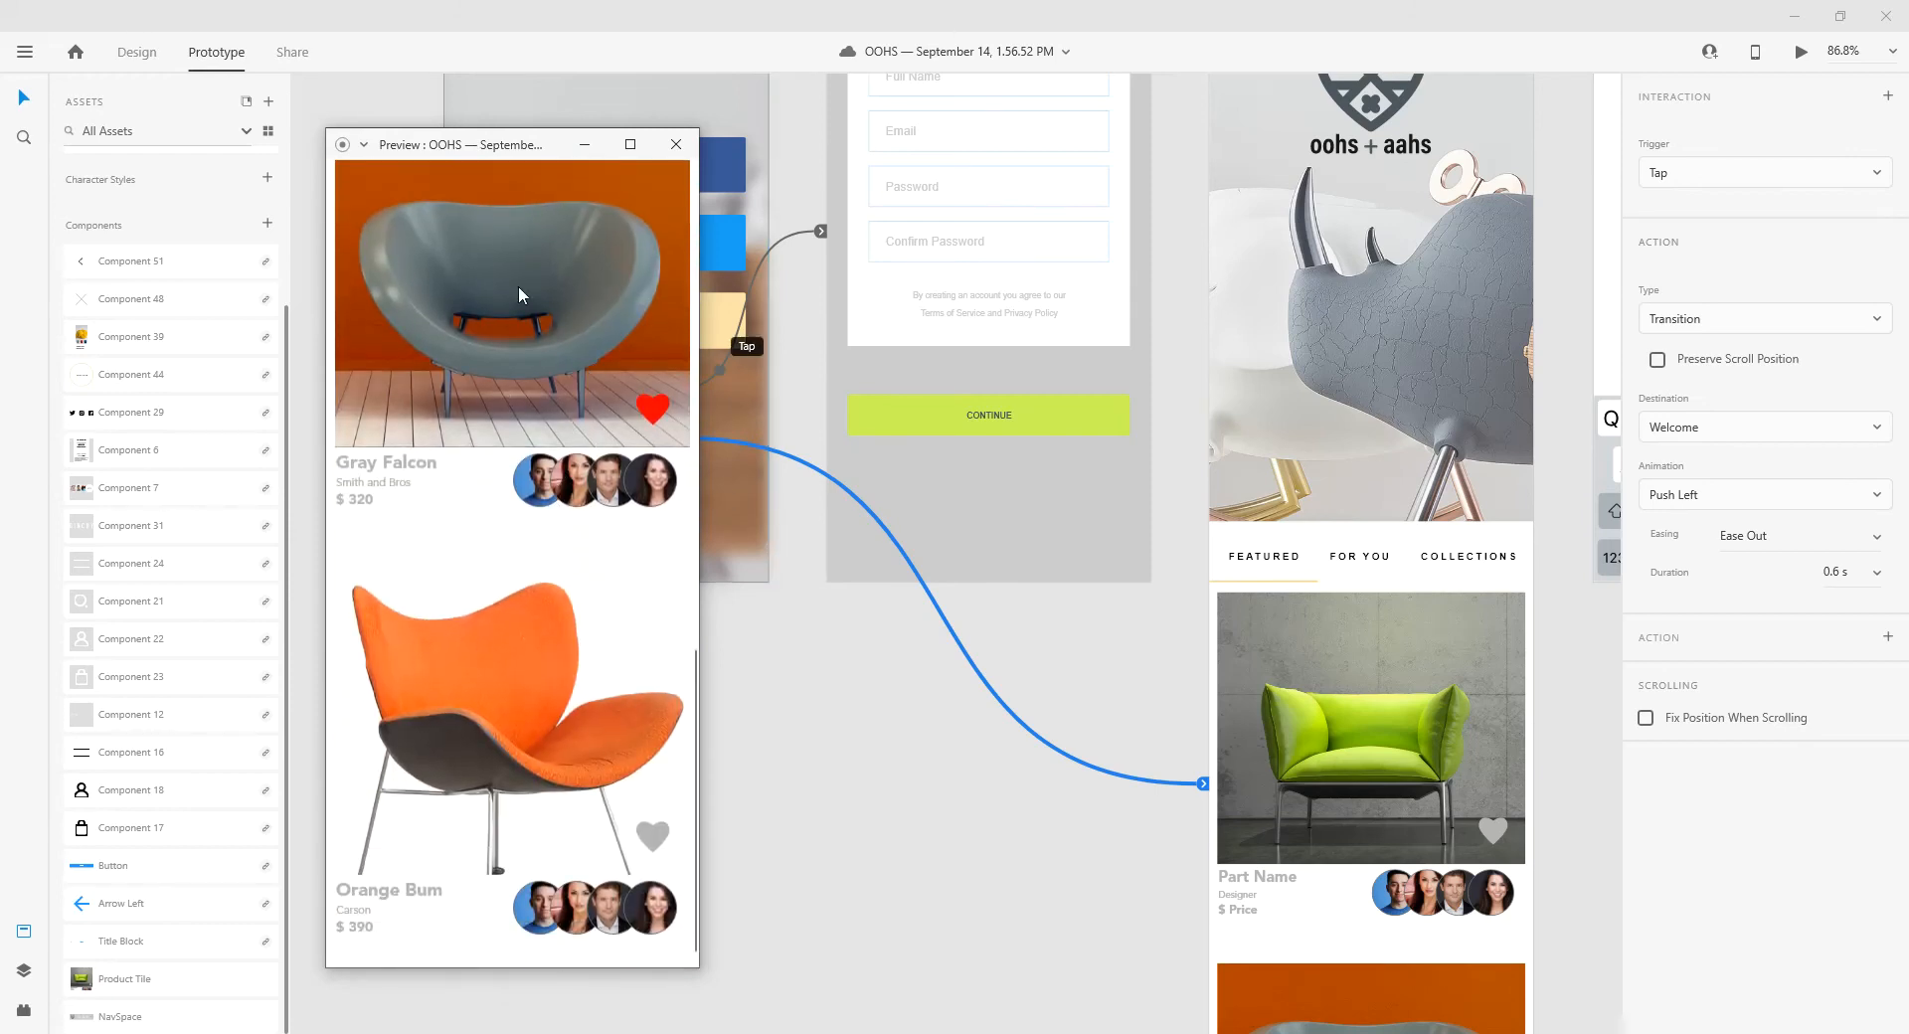
scroll(572, 428, up, 8)
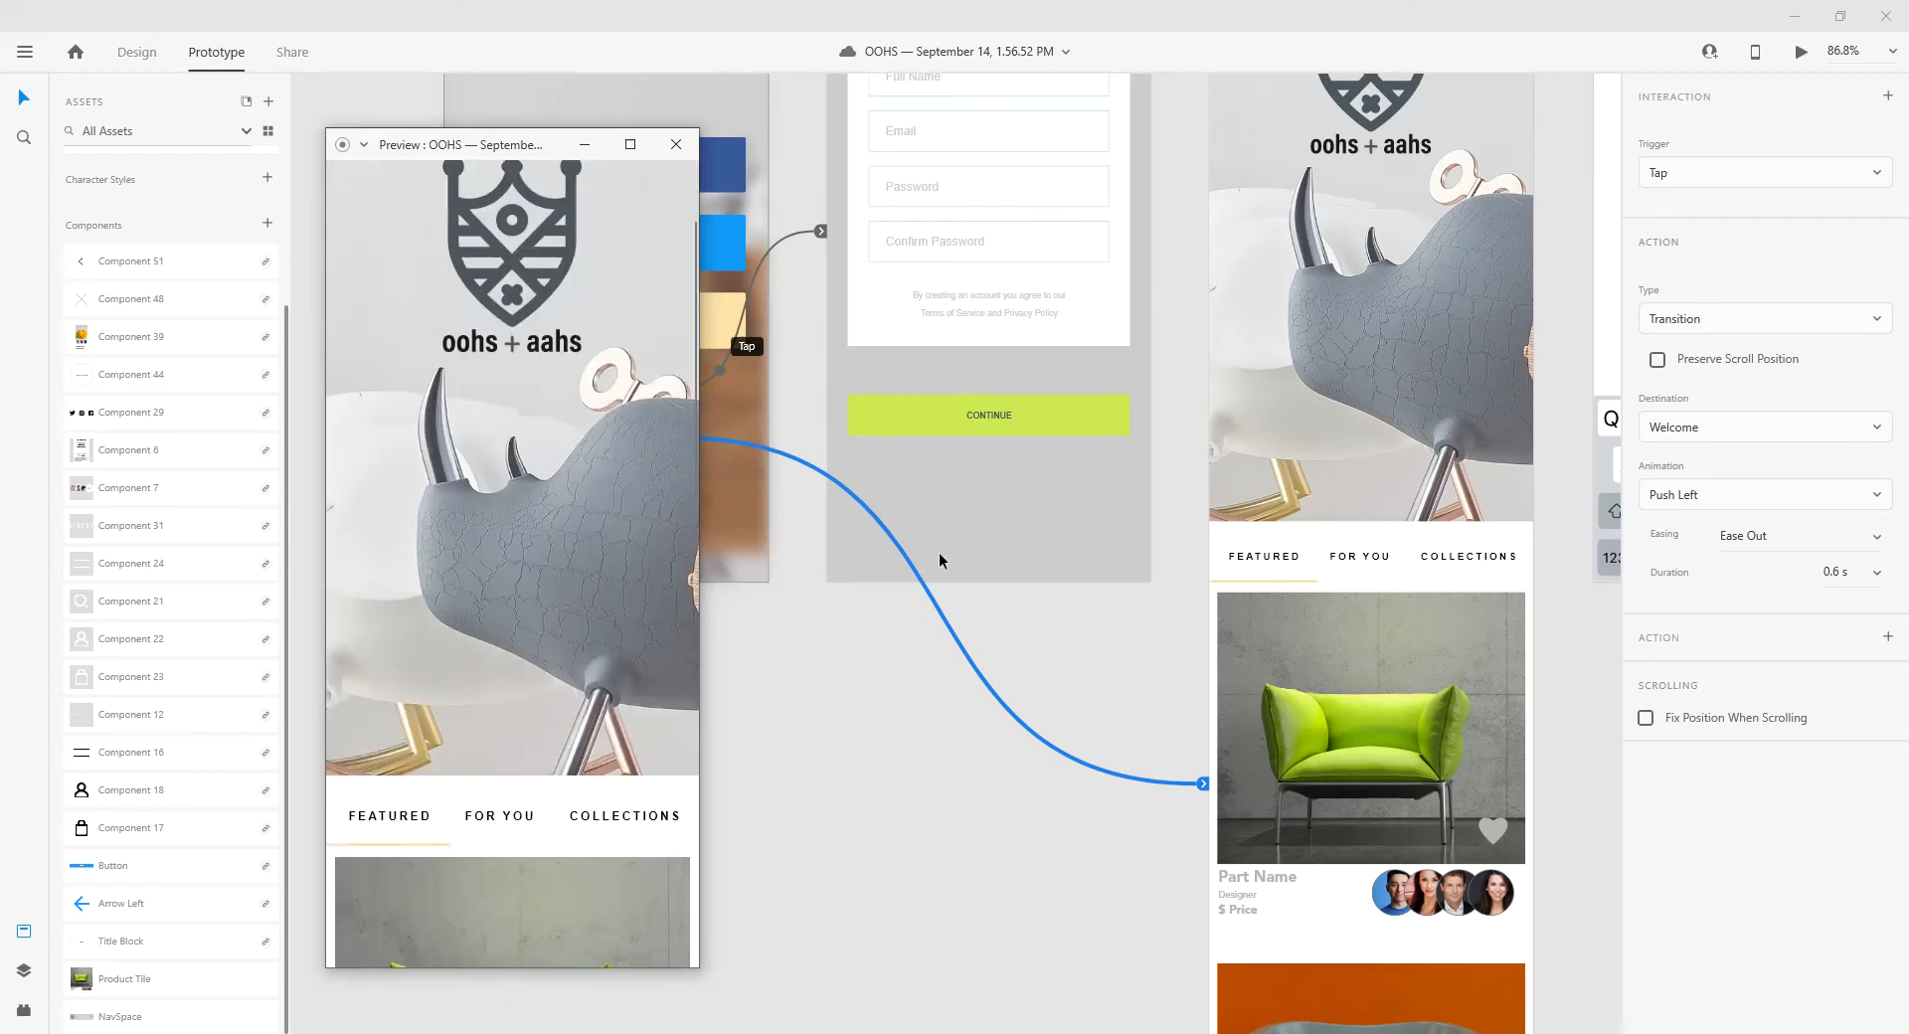
click(676, 144)
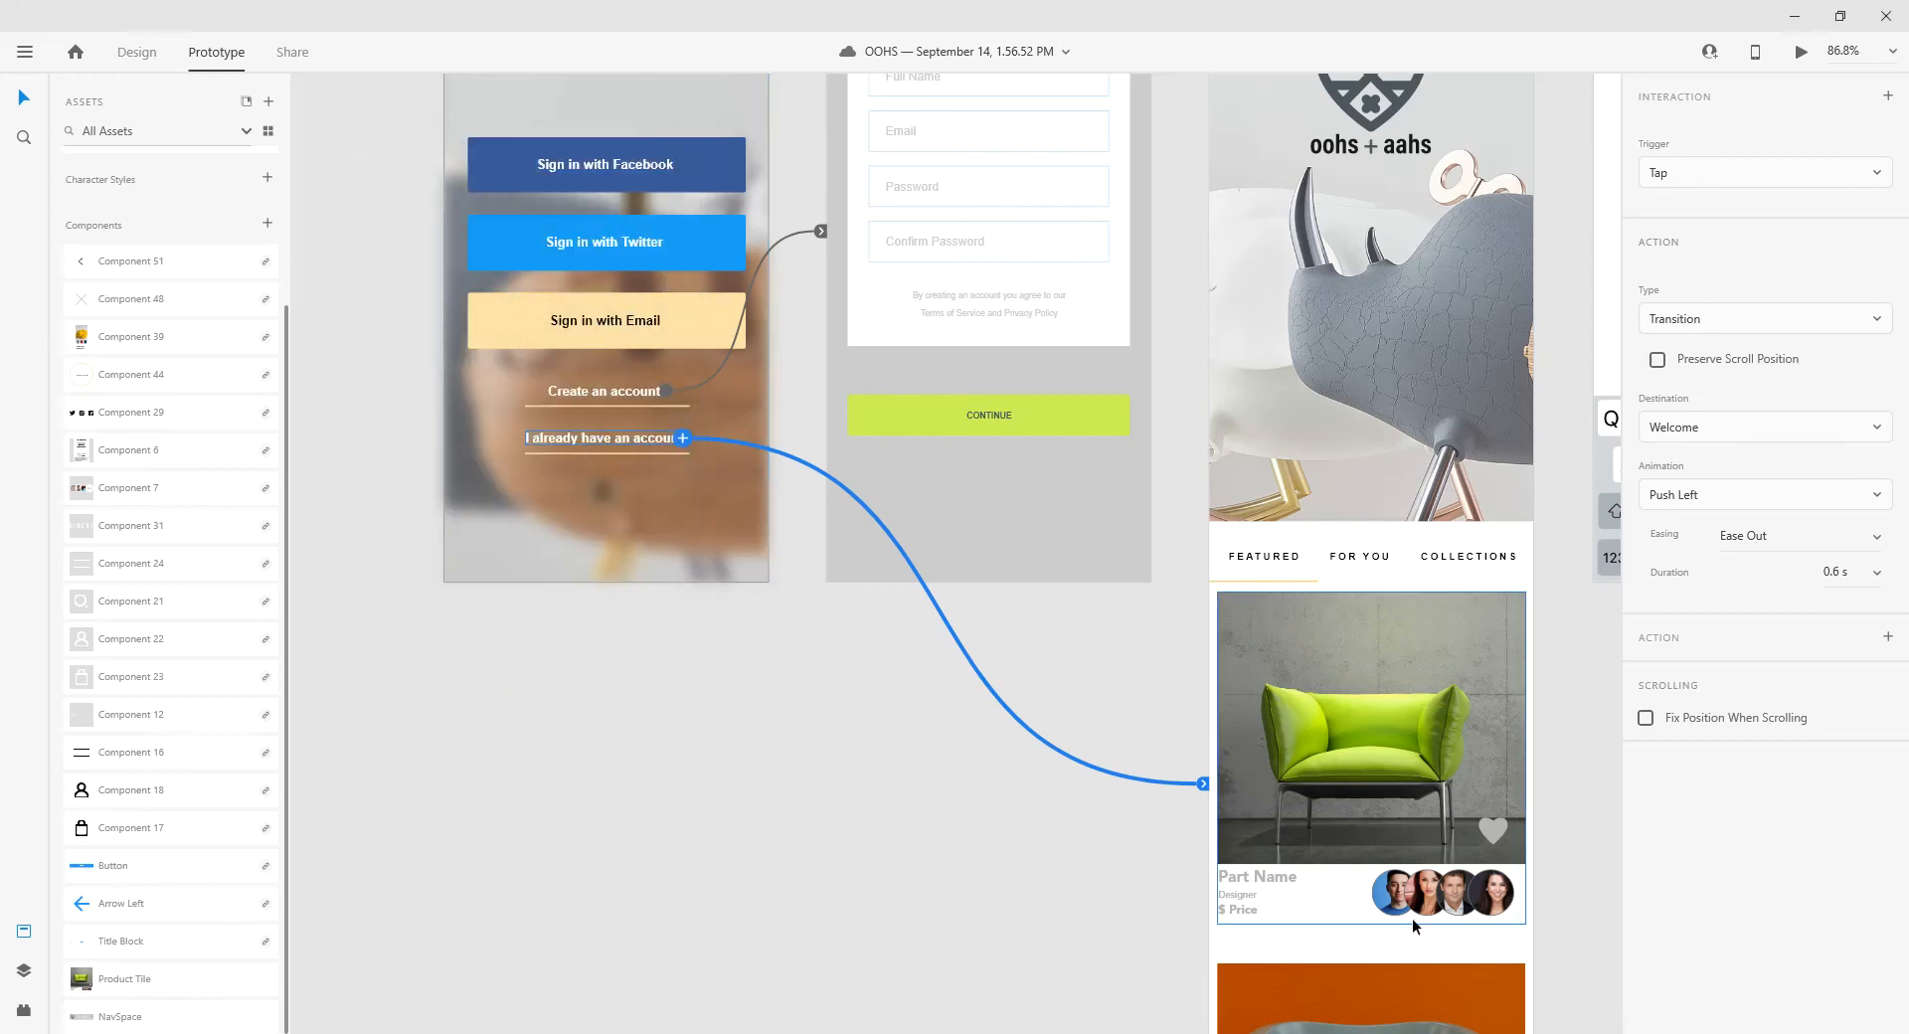
- Link the red heart on the Gray Falcon tile of the Welcome artboard to the Add to Collection Mobile artboard
scroll(1407, 935, down, 2)
scroll(1402, 944, down, 4)
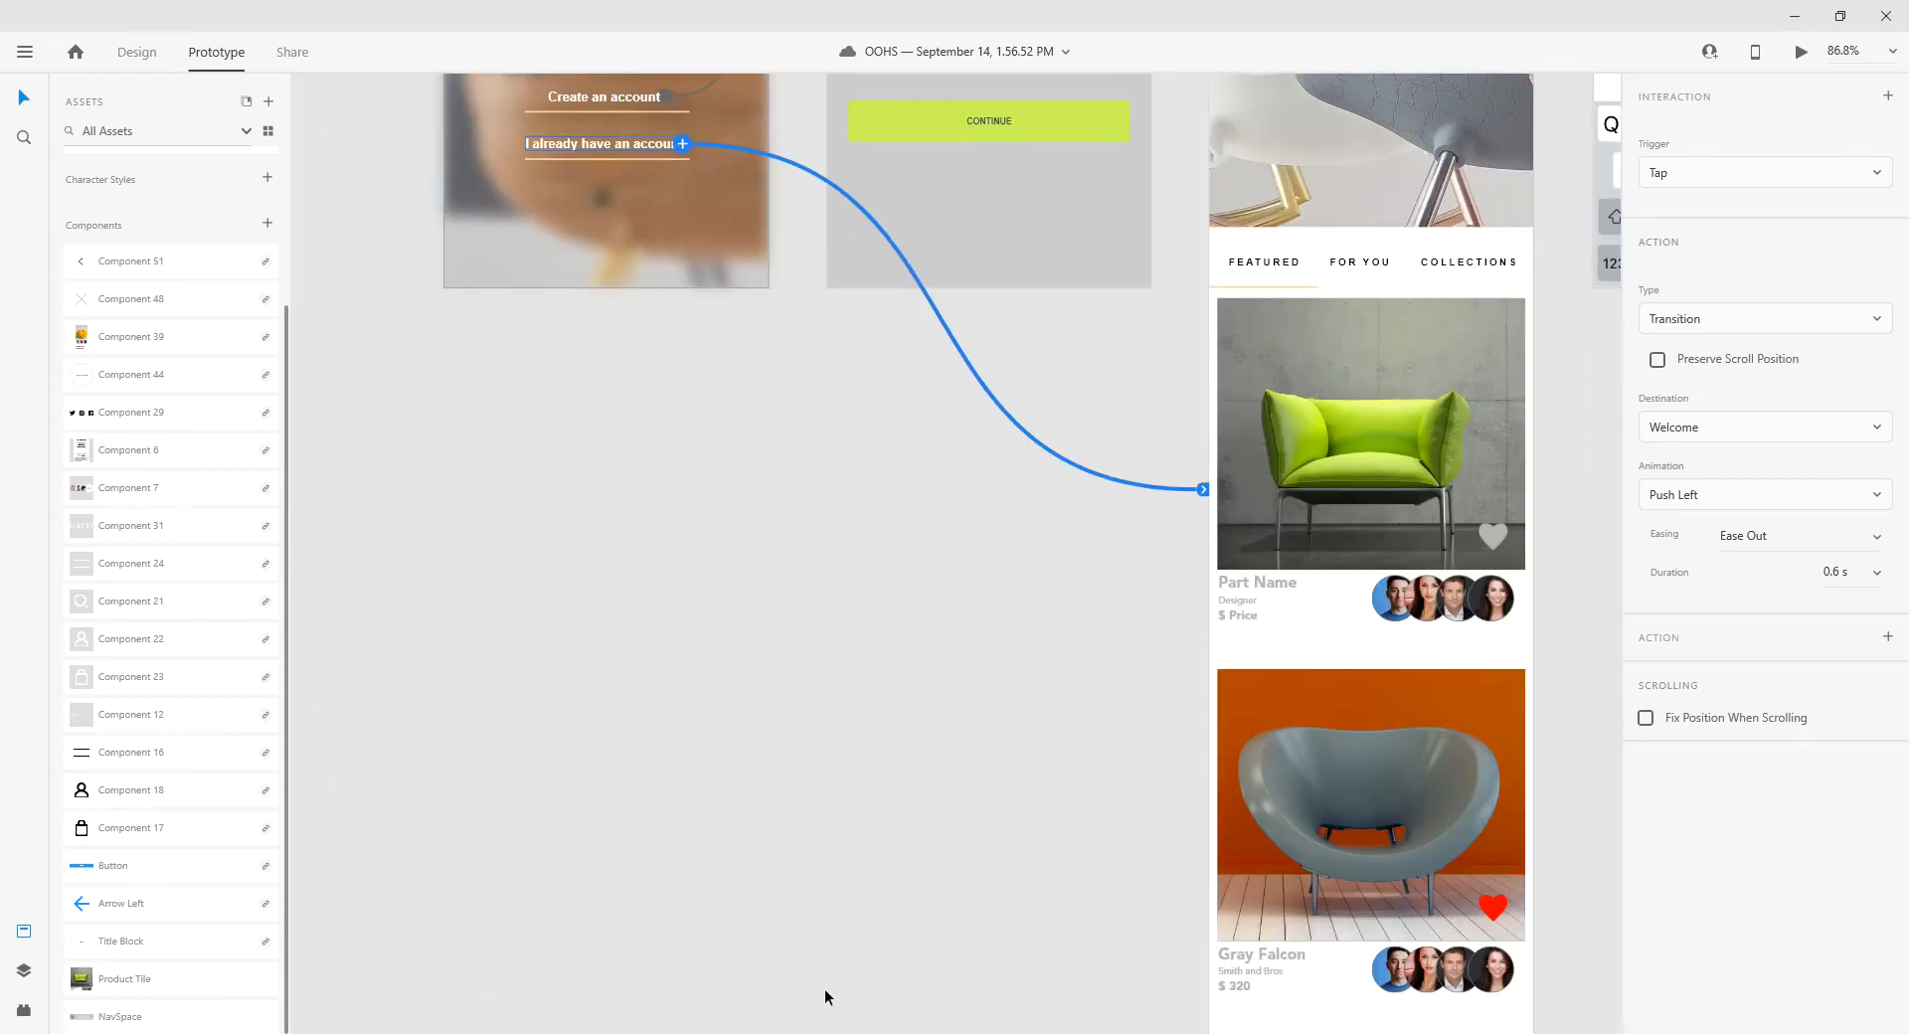
drag(1496, 885, 677, 659)
click(679, 671)
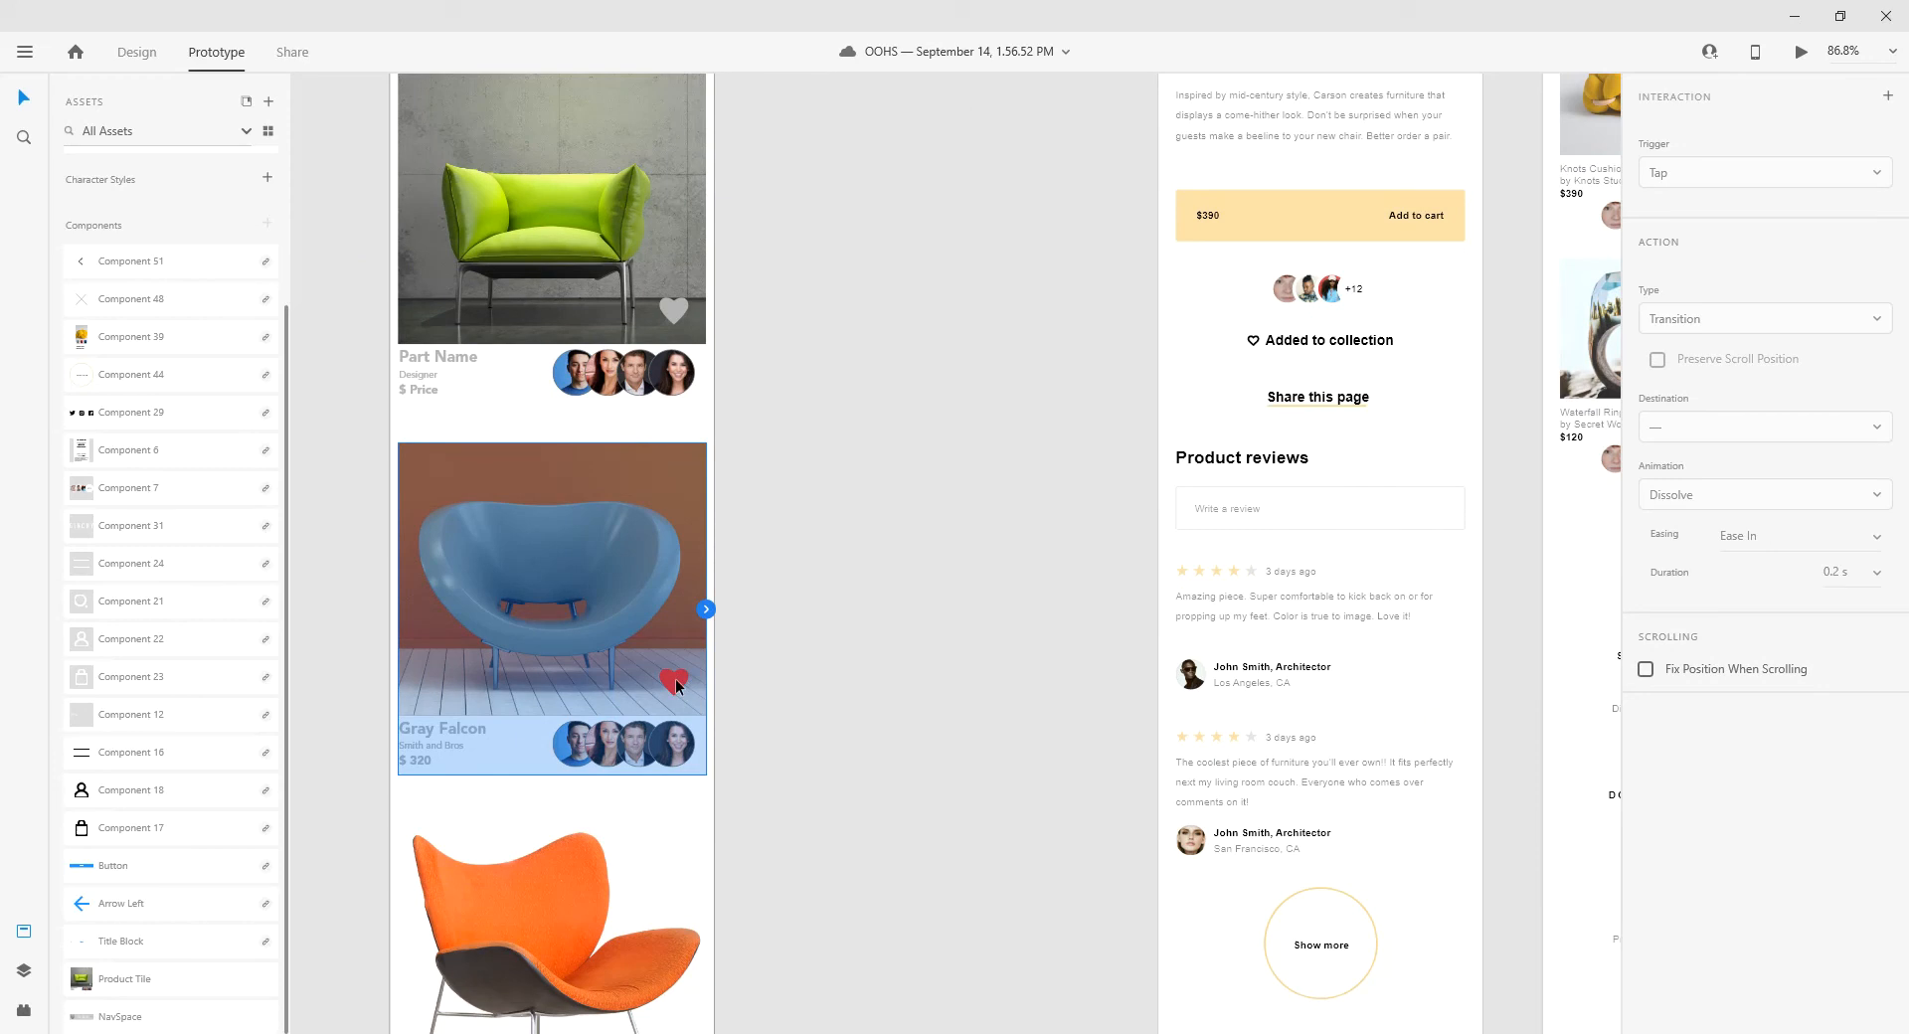
click(684, 690)
double_click(678, 687)
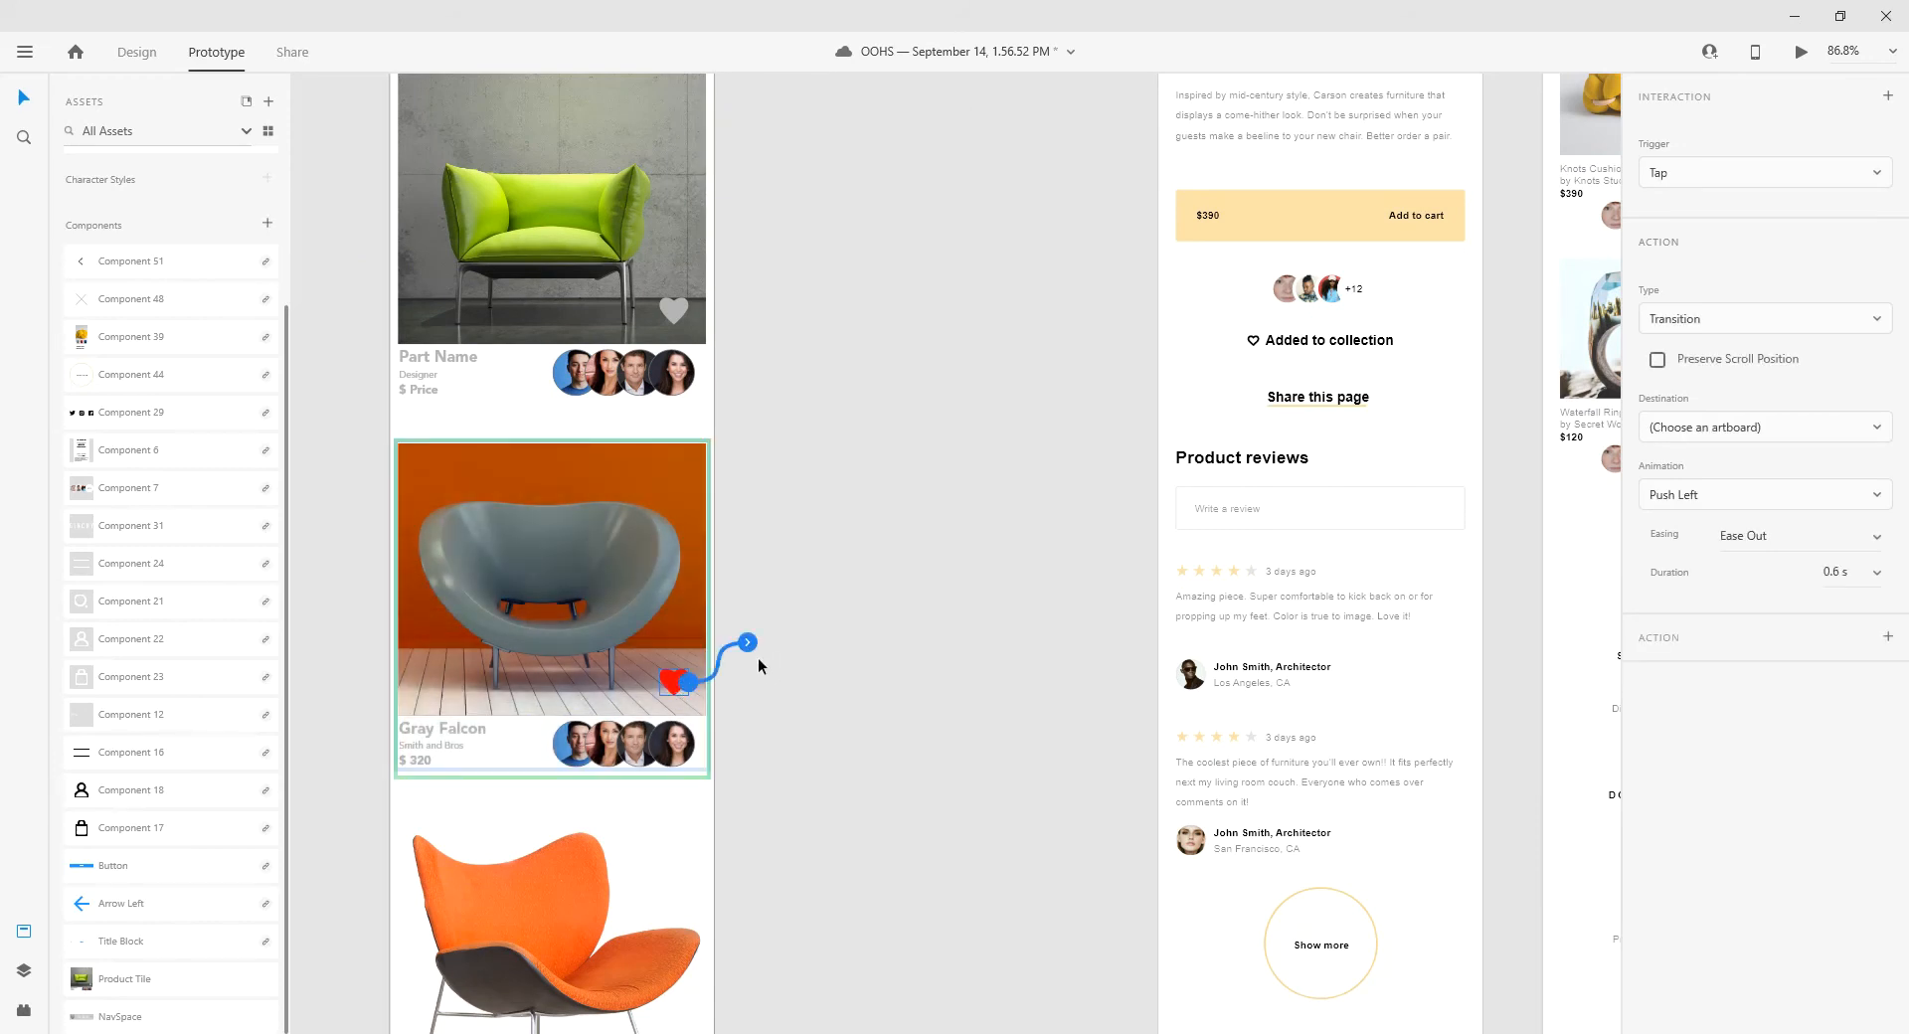
click(959, 695)
scroll(994, 690, down, 5)
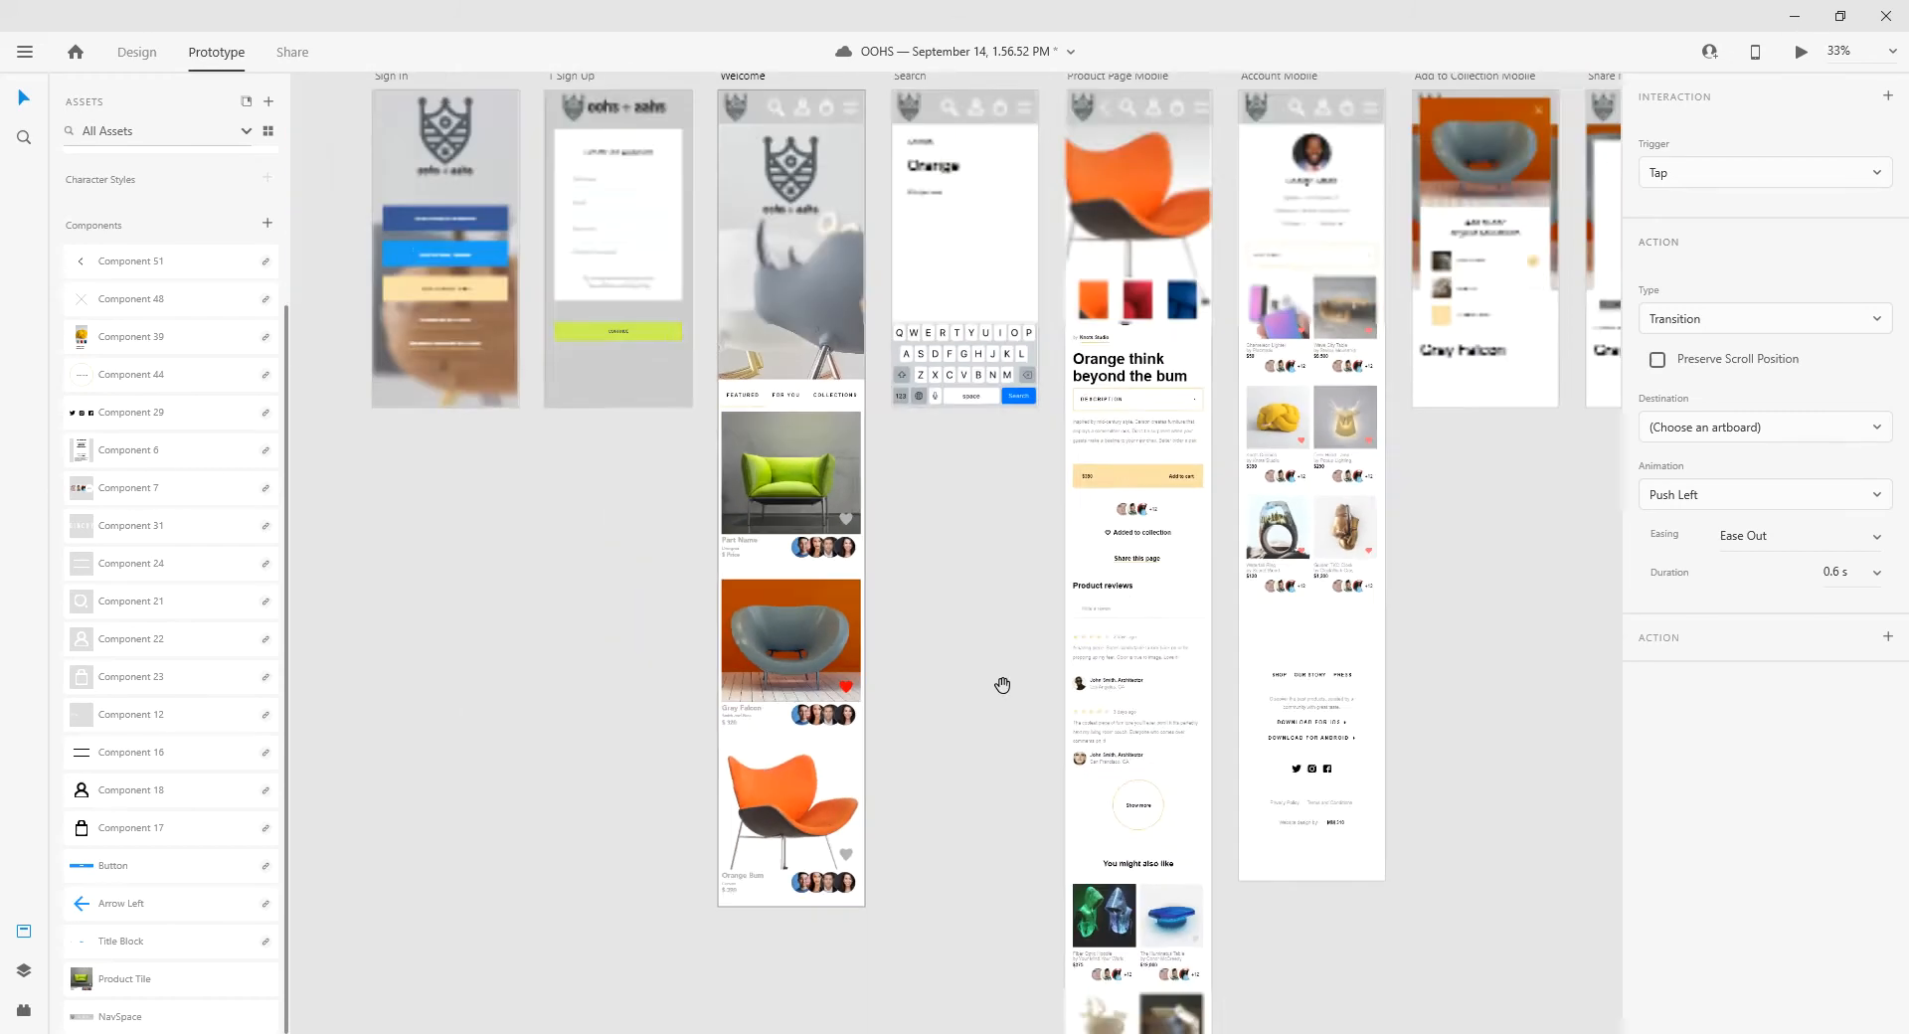
drag(932, 649, 1382, 315)
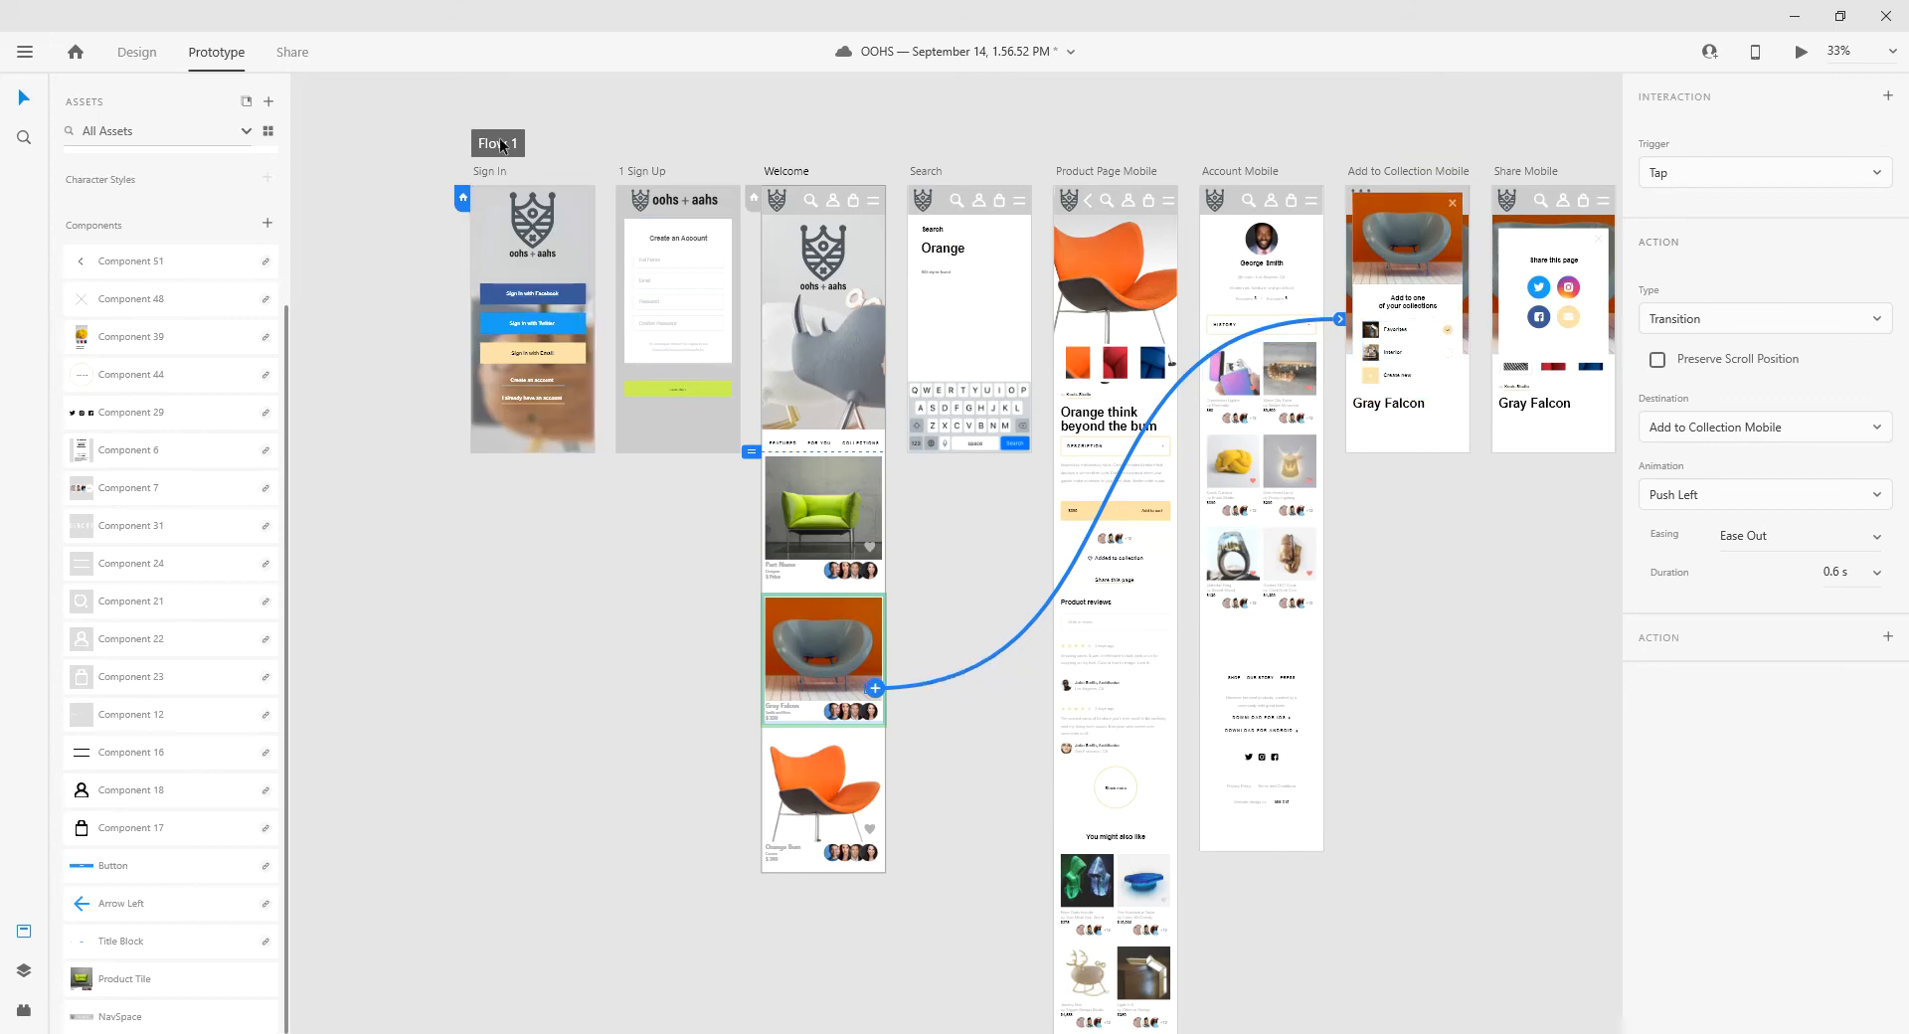
- Preview the flow from the Sign in artboard through the Welcome screen, test the Gray Falcon heart link, and close the preview
click(491, 170)
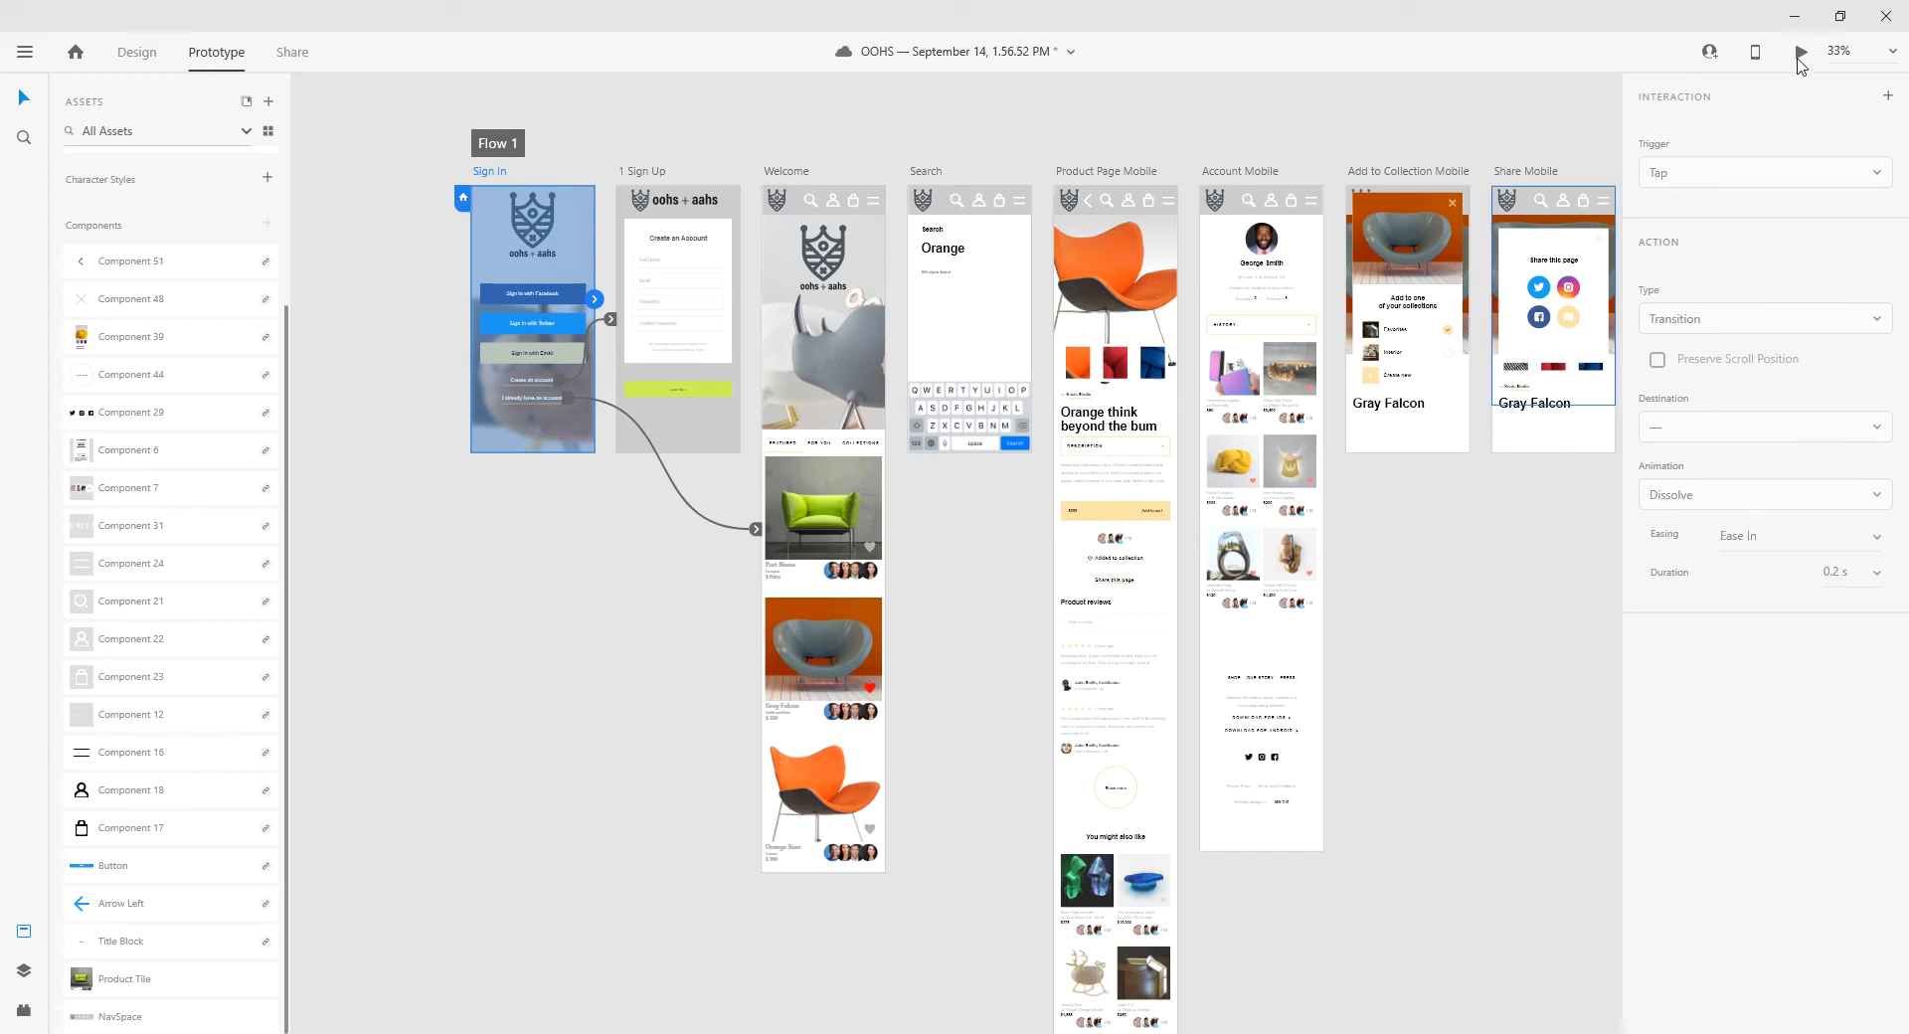
click(1800, 57)
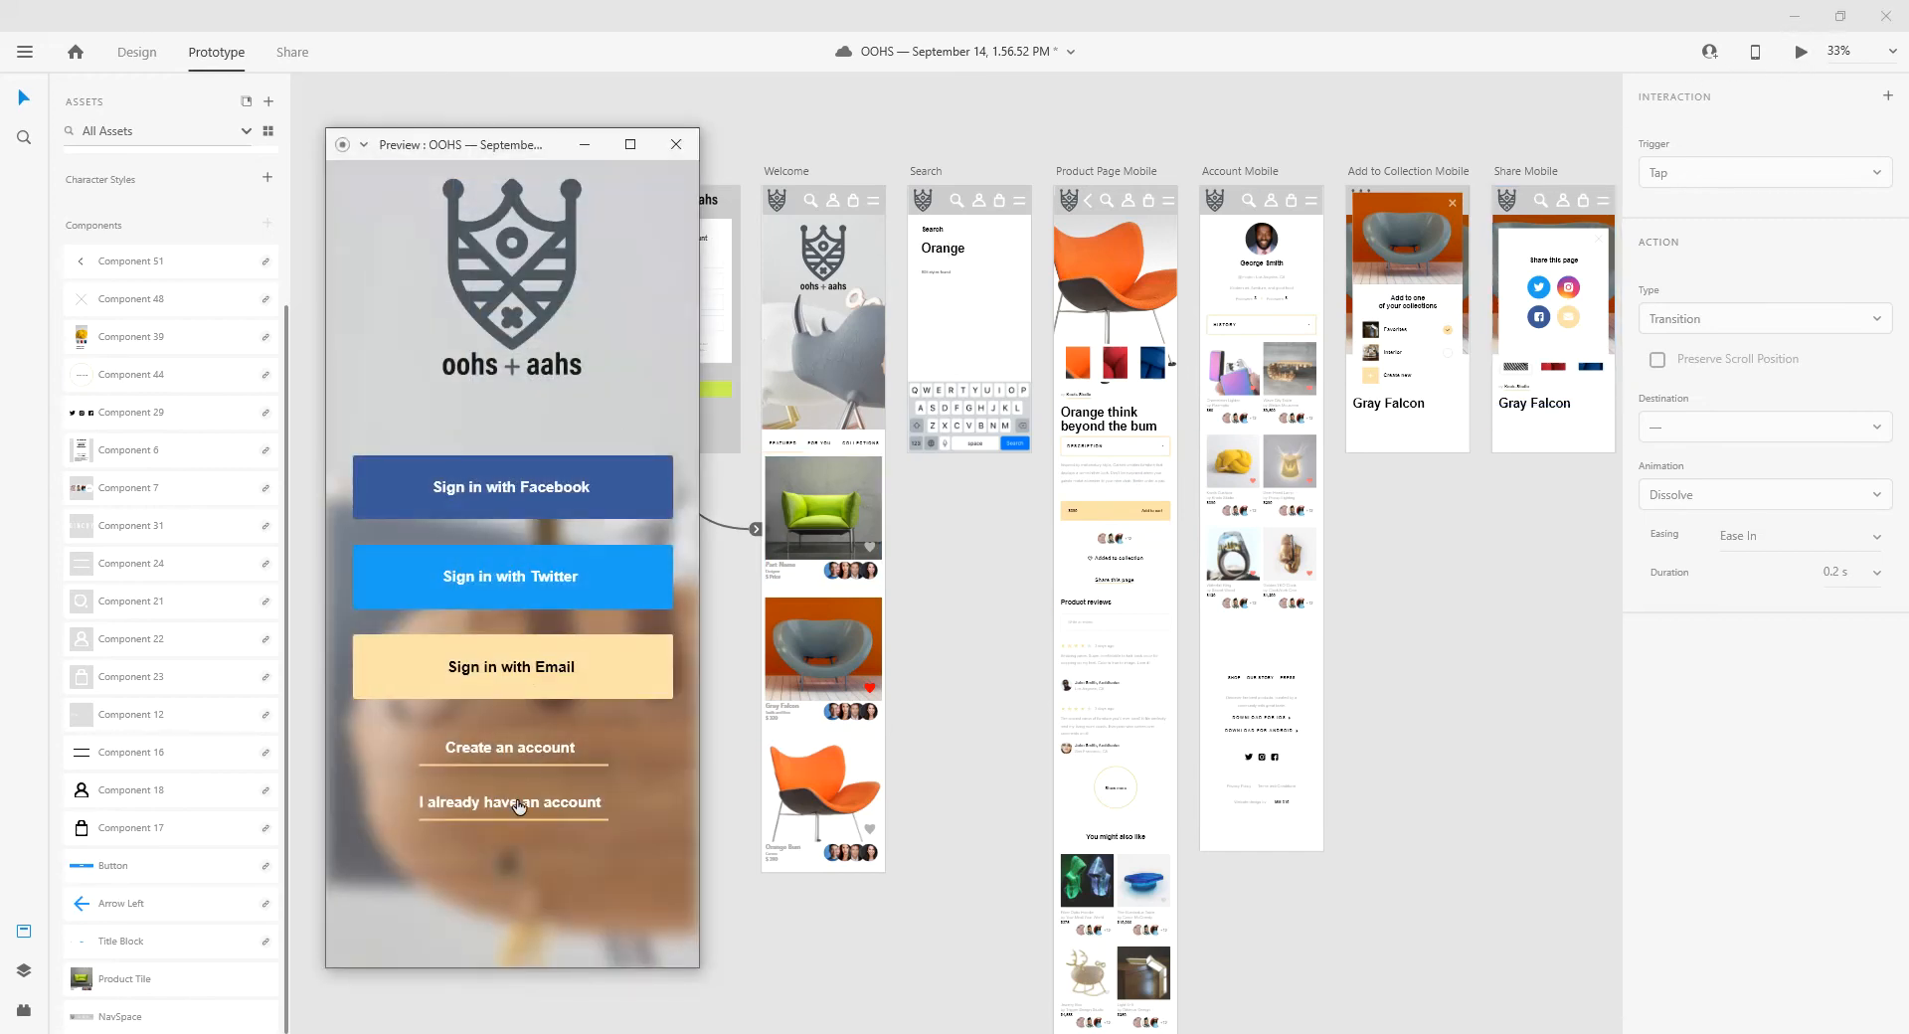
click(518, 803)
scroll(535, 662, down, 10)
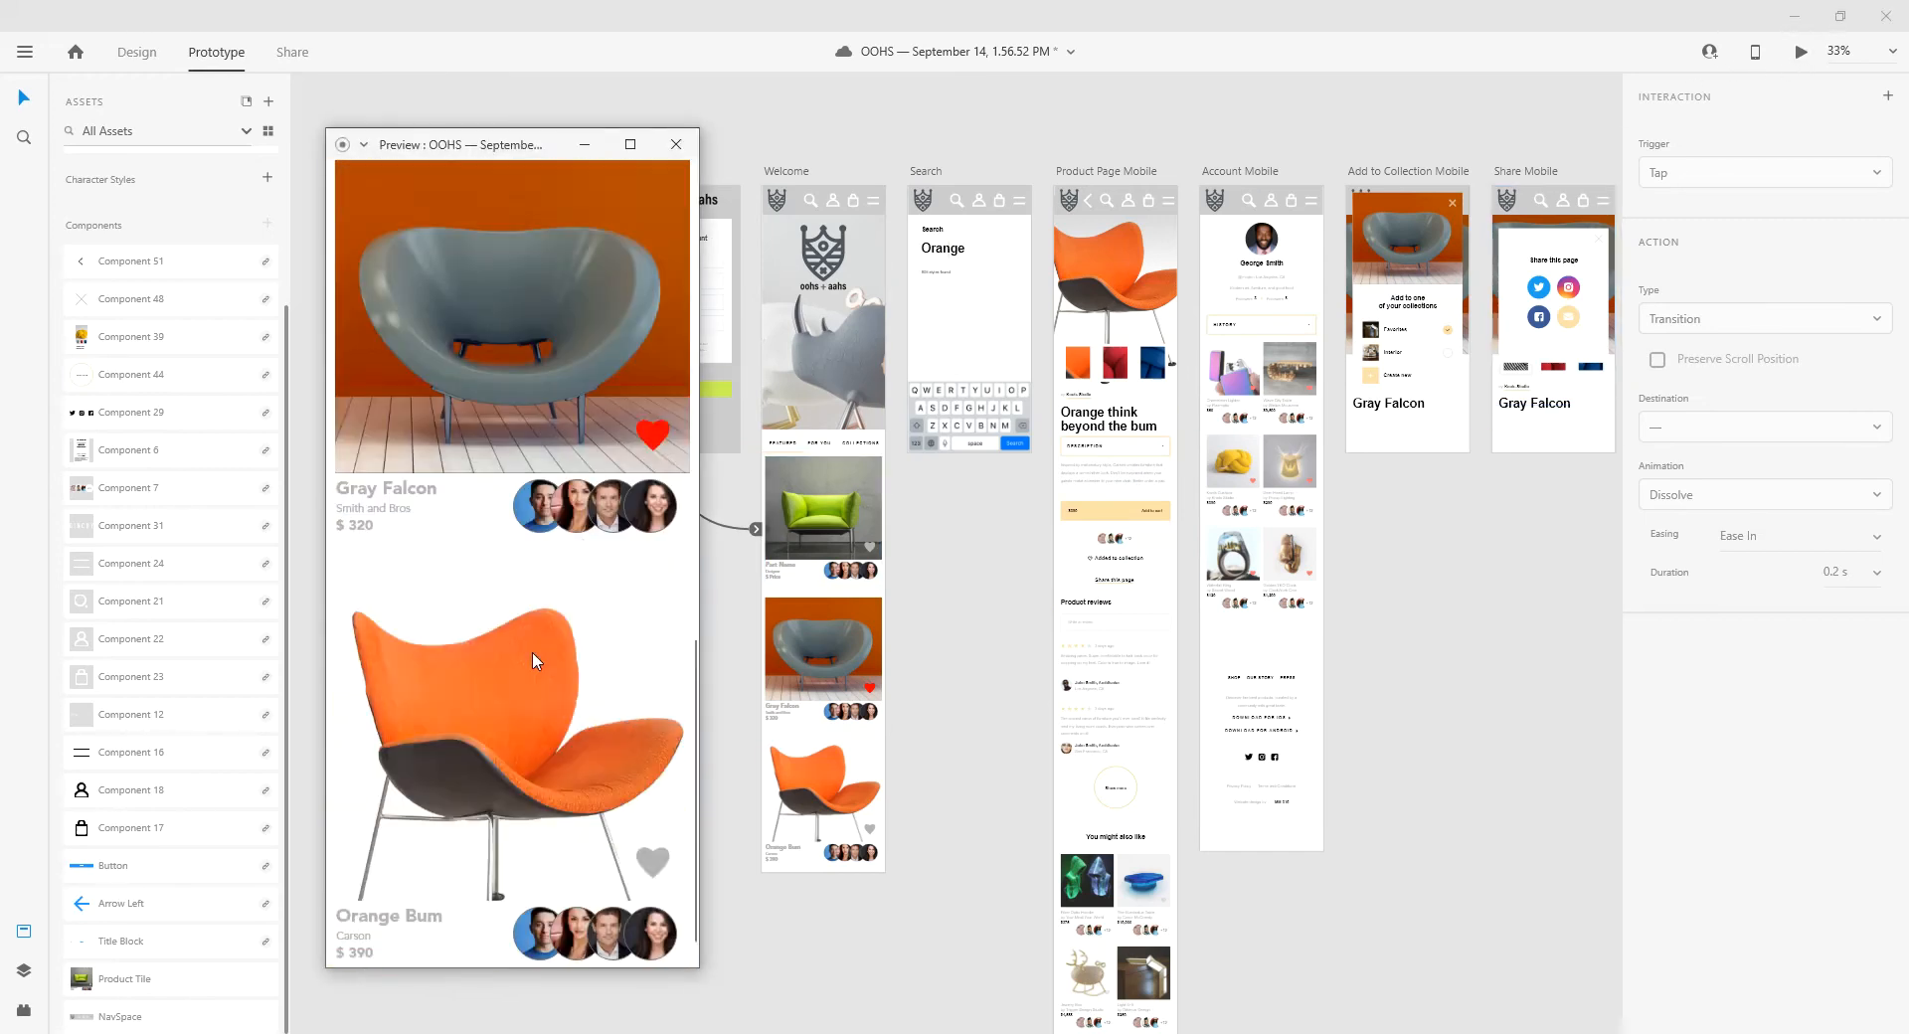
click(659, 408)
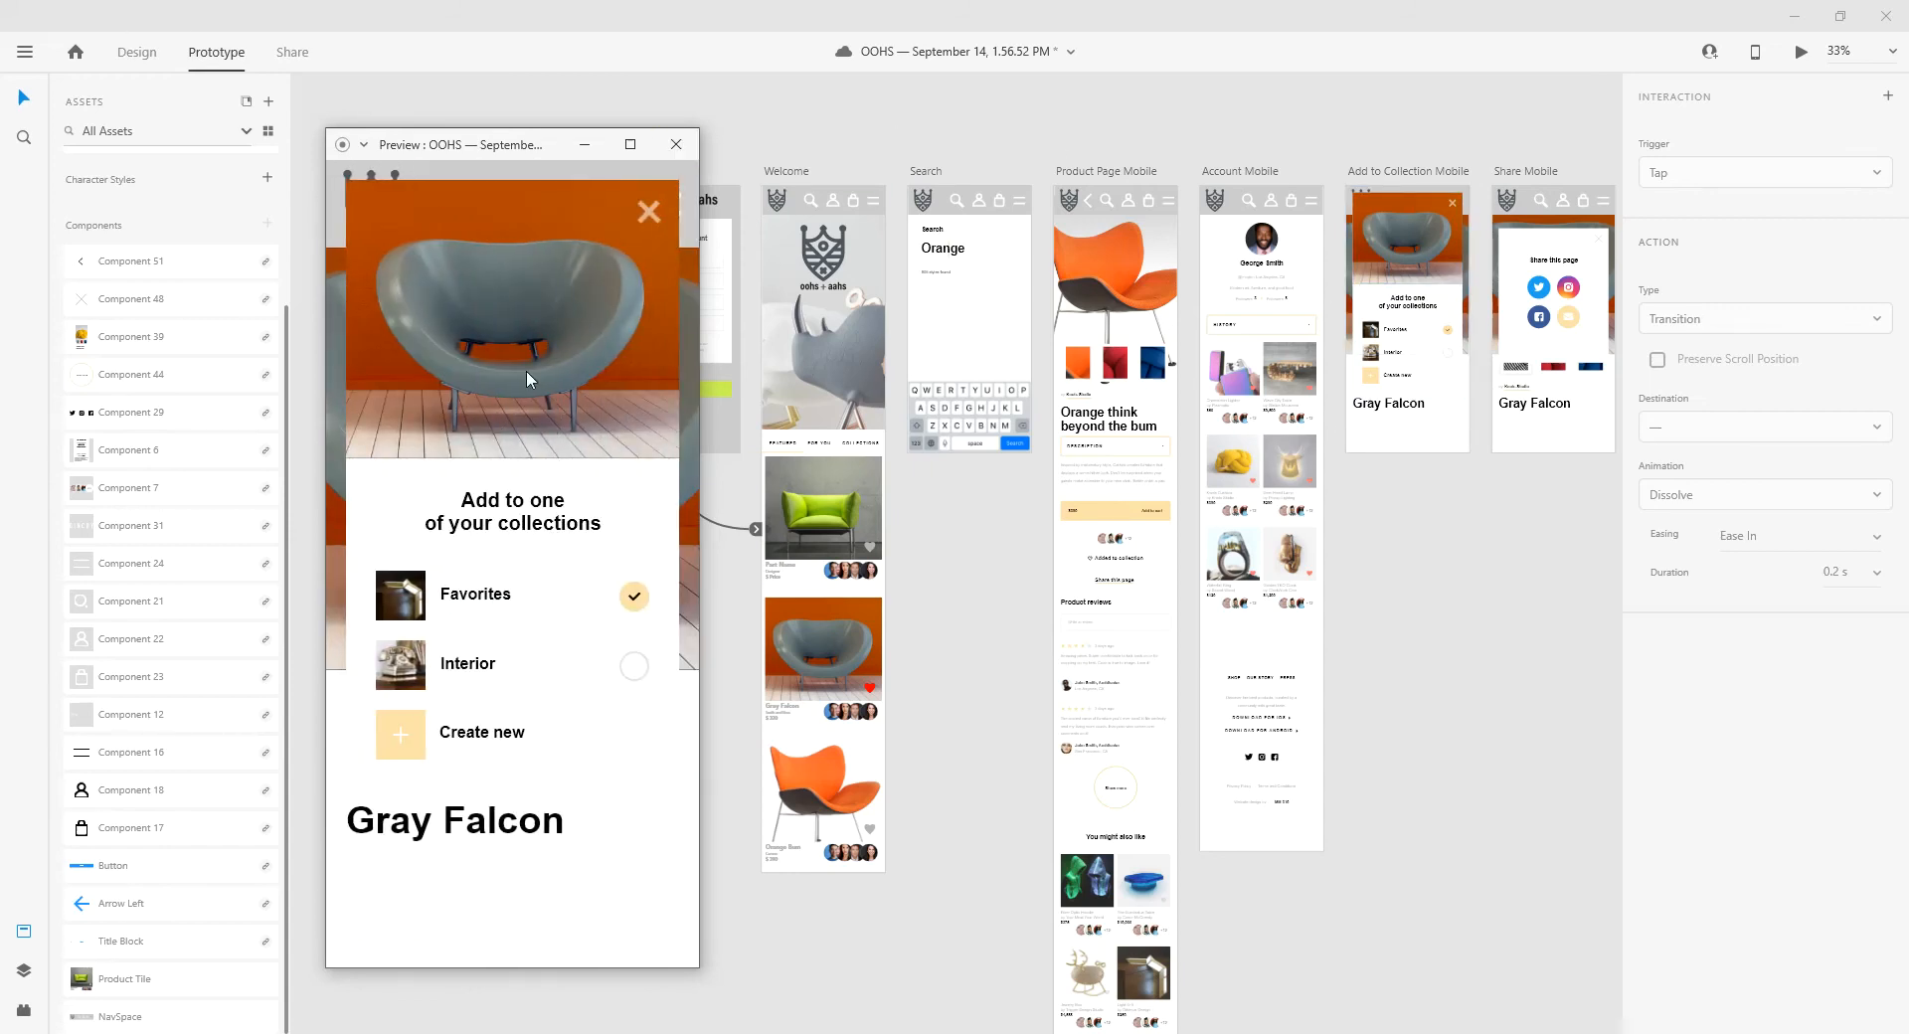
click(676, 144)
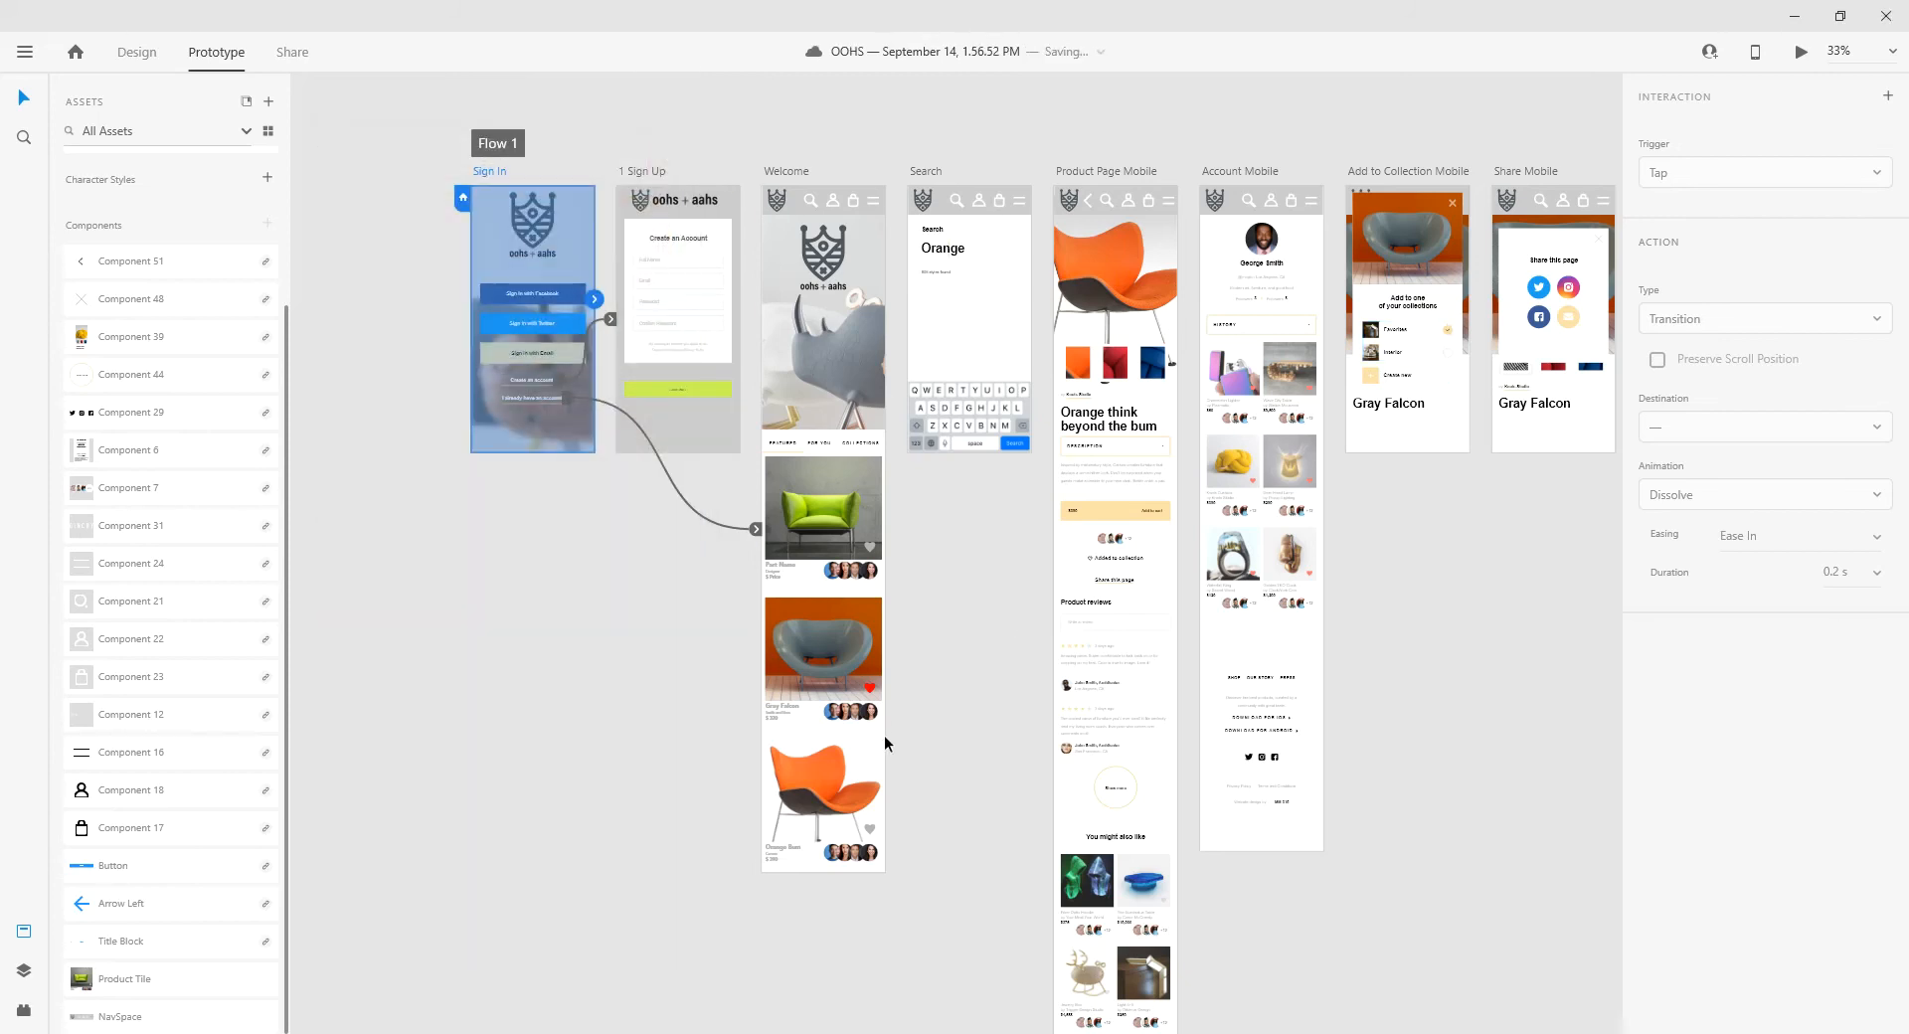
- Set the animation of the Gray Falcon heart's transition to Add to Collection Mobile to Slide Up
click(869, 690)
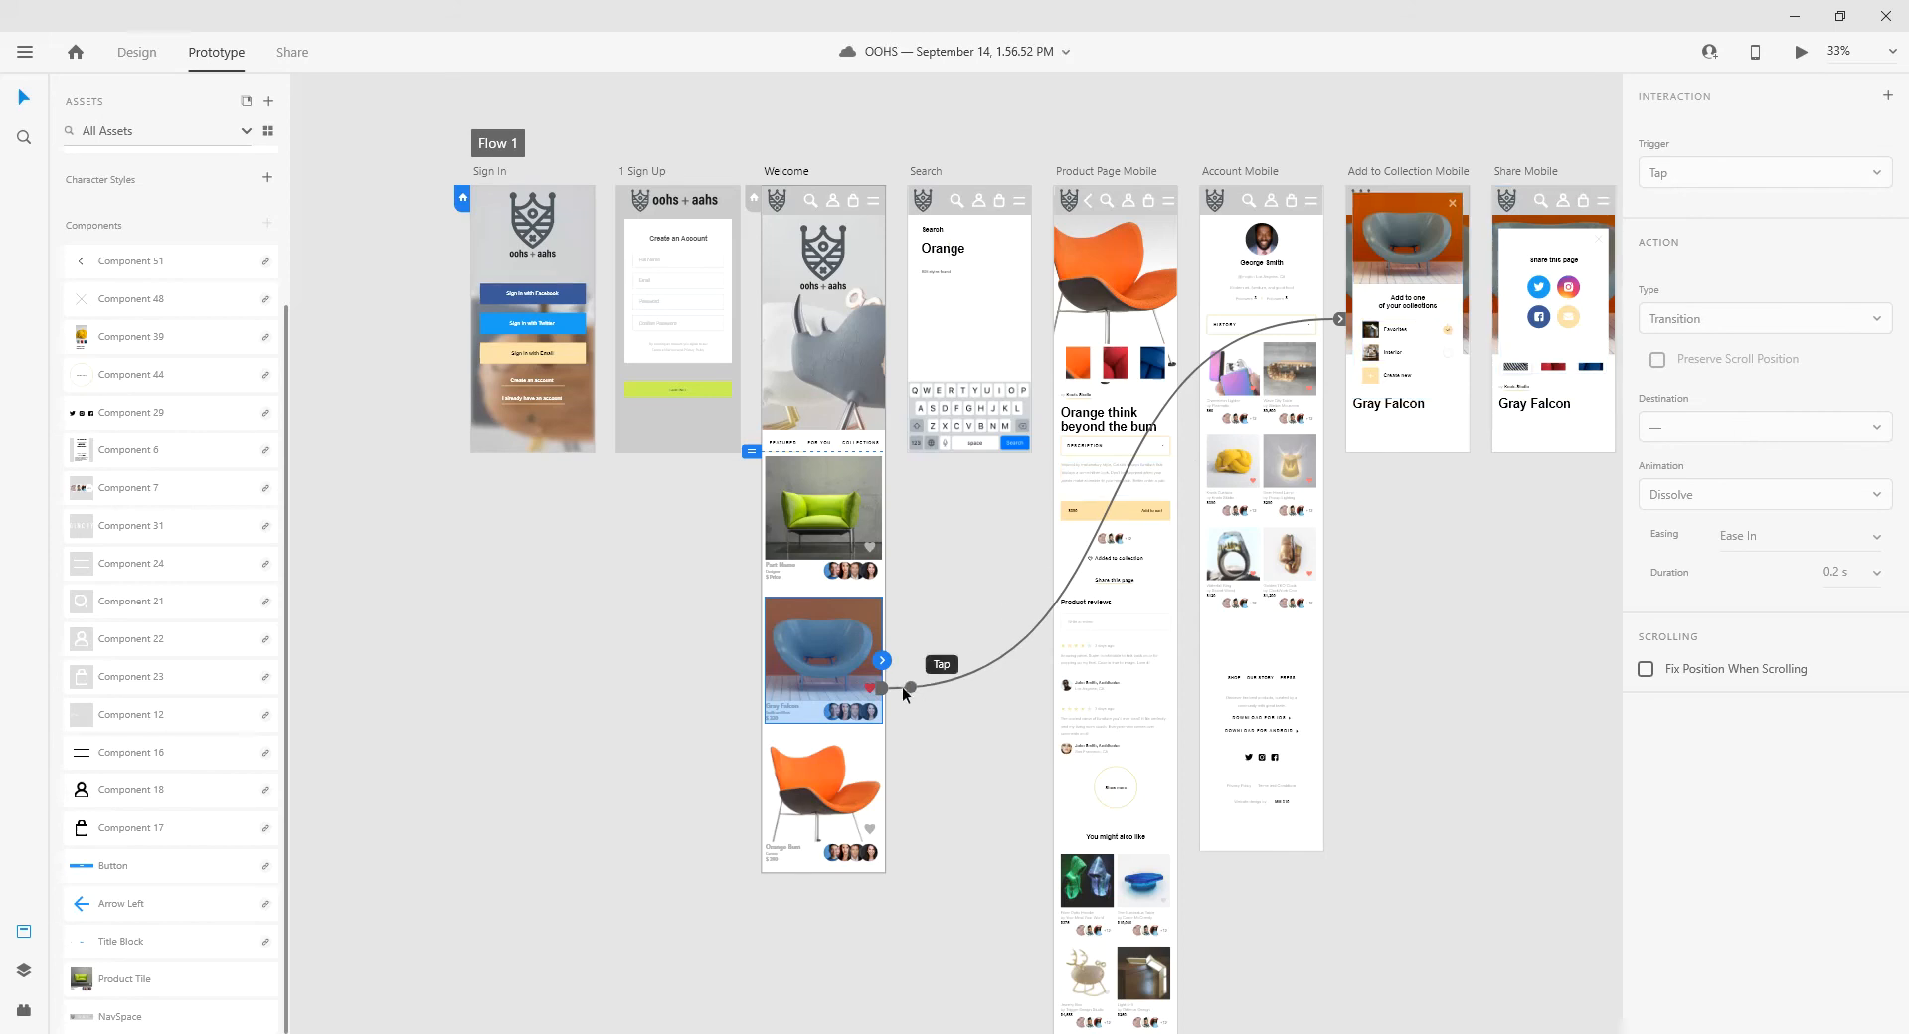
click(874, 689)
drag(873, 688, 962, 767)
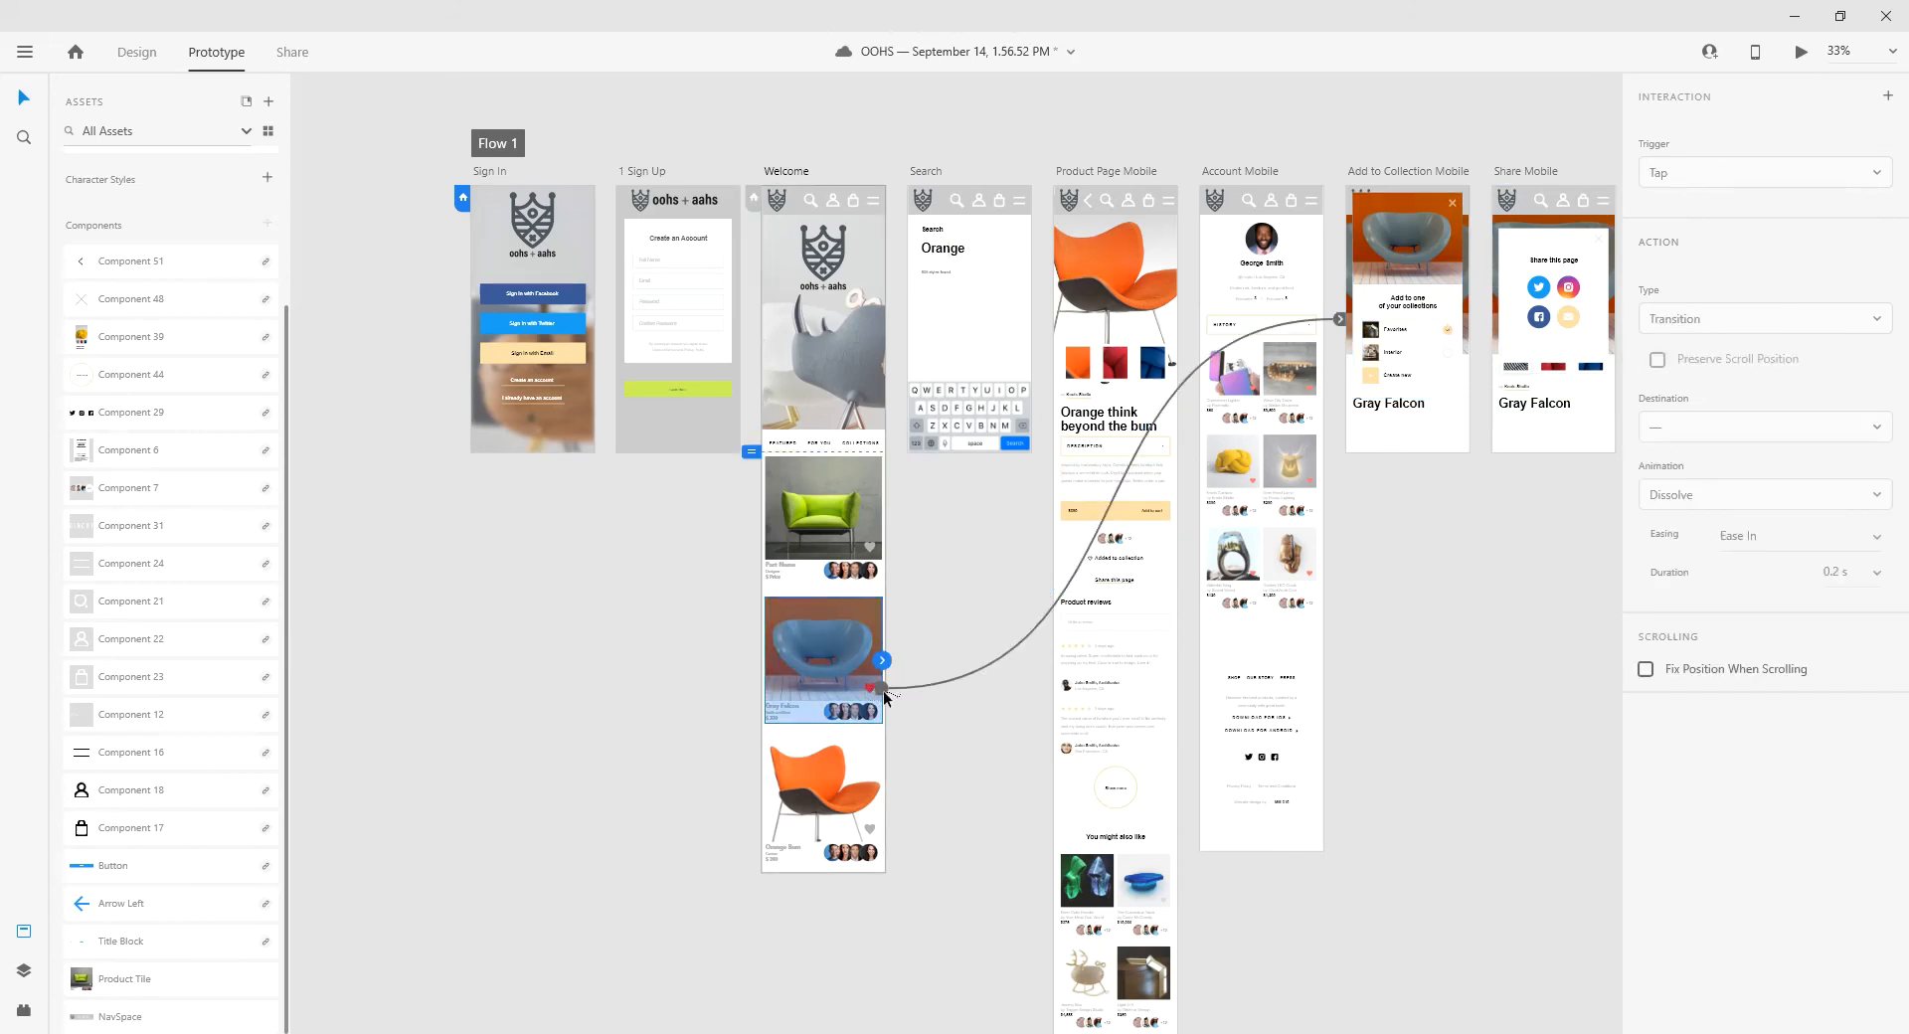
drag(882, 660, 1343, 323)
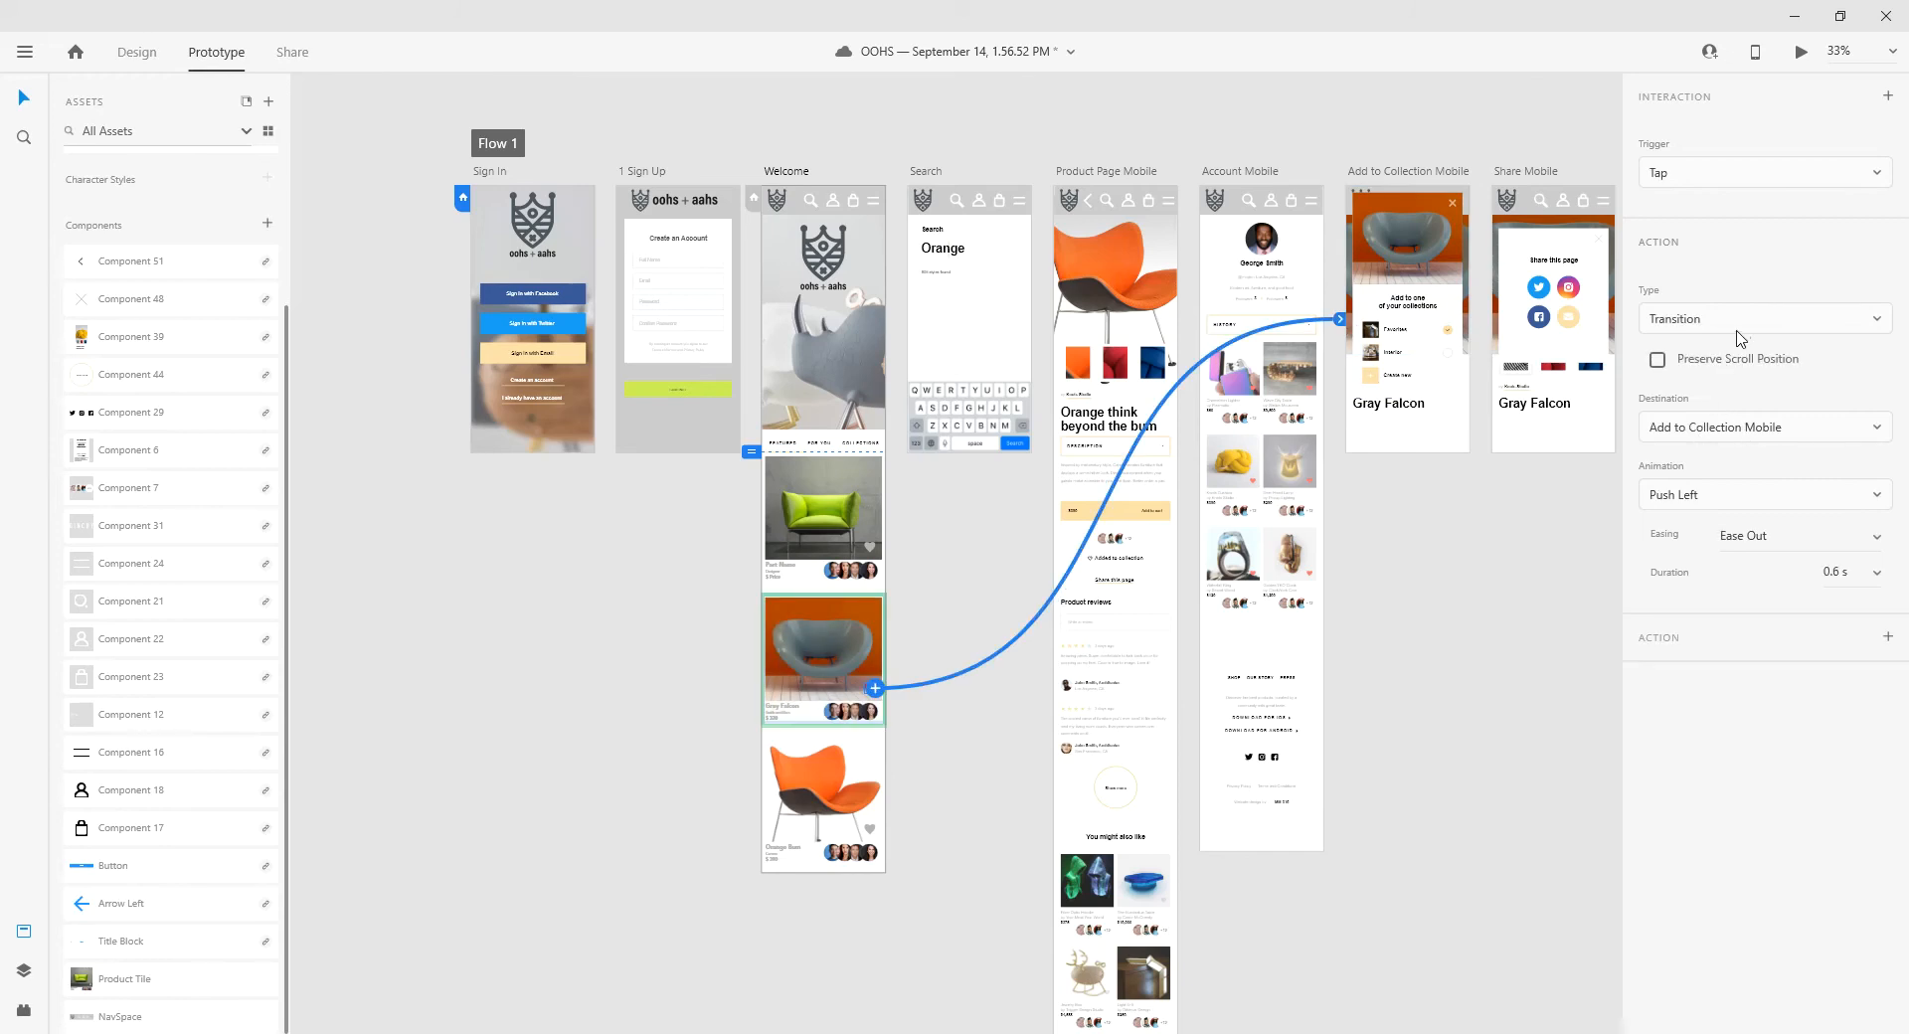
click(1758, 499)
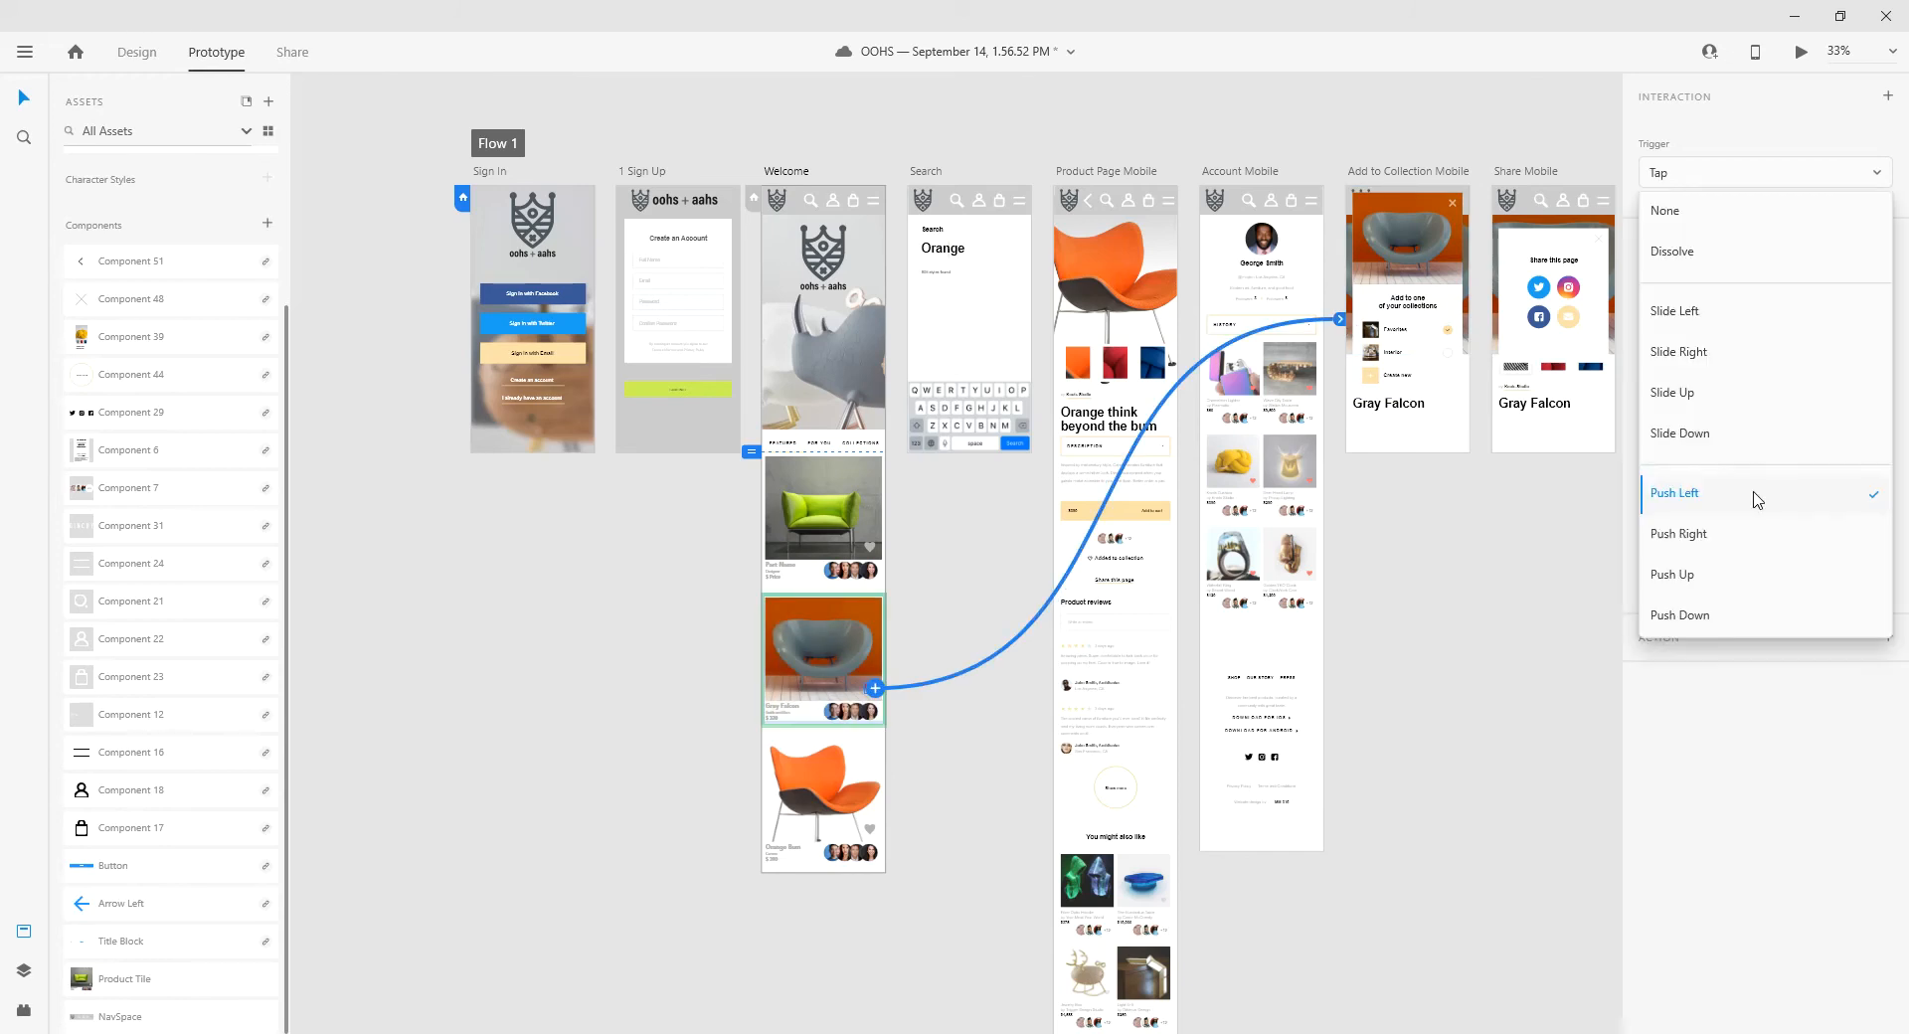
click(1714, 412)
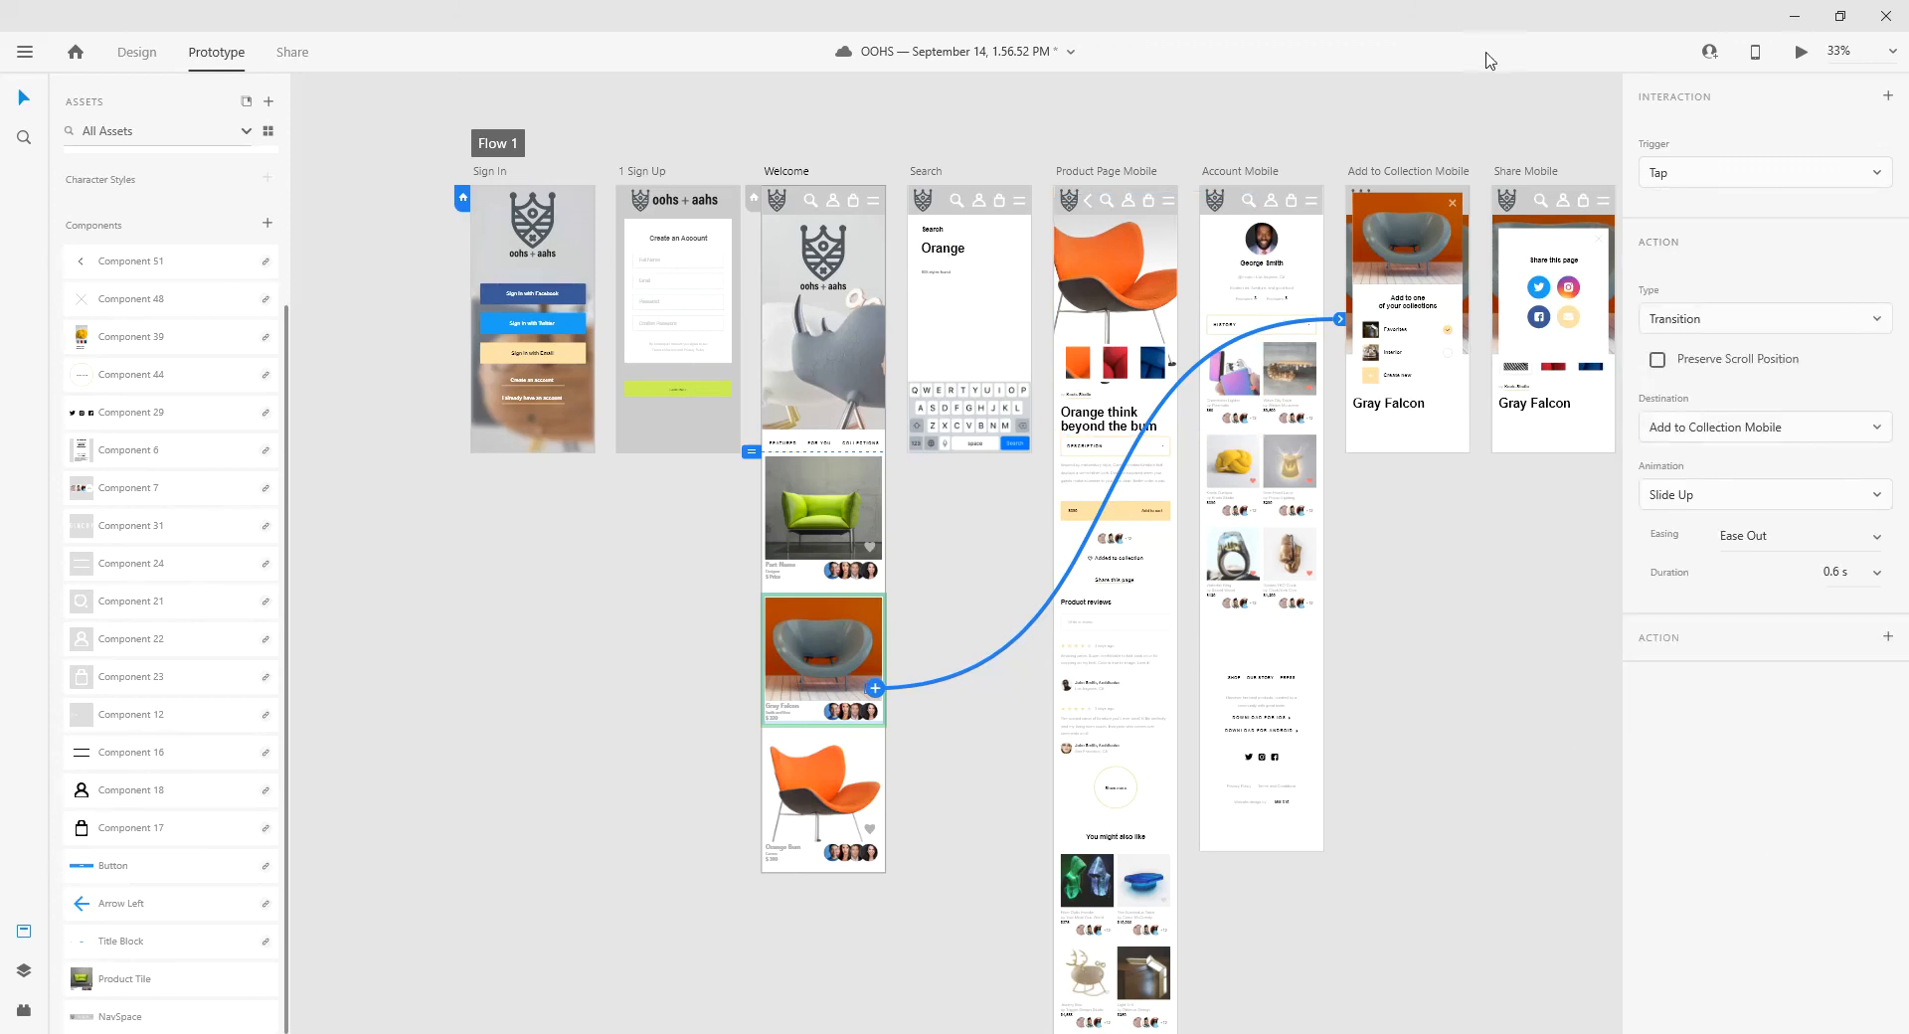
- Preview the prototype from the Welcome screen, test the Gray Falcon heart link again, and close the preview
click(1801, 51)
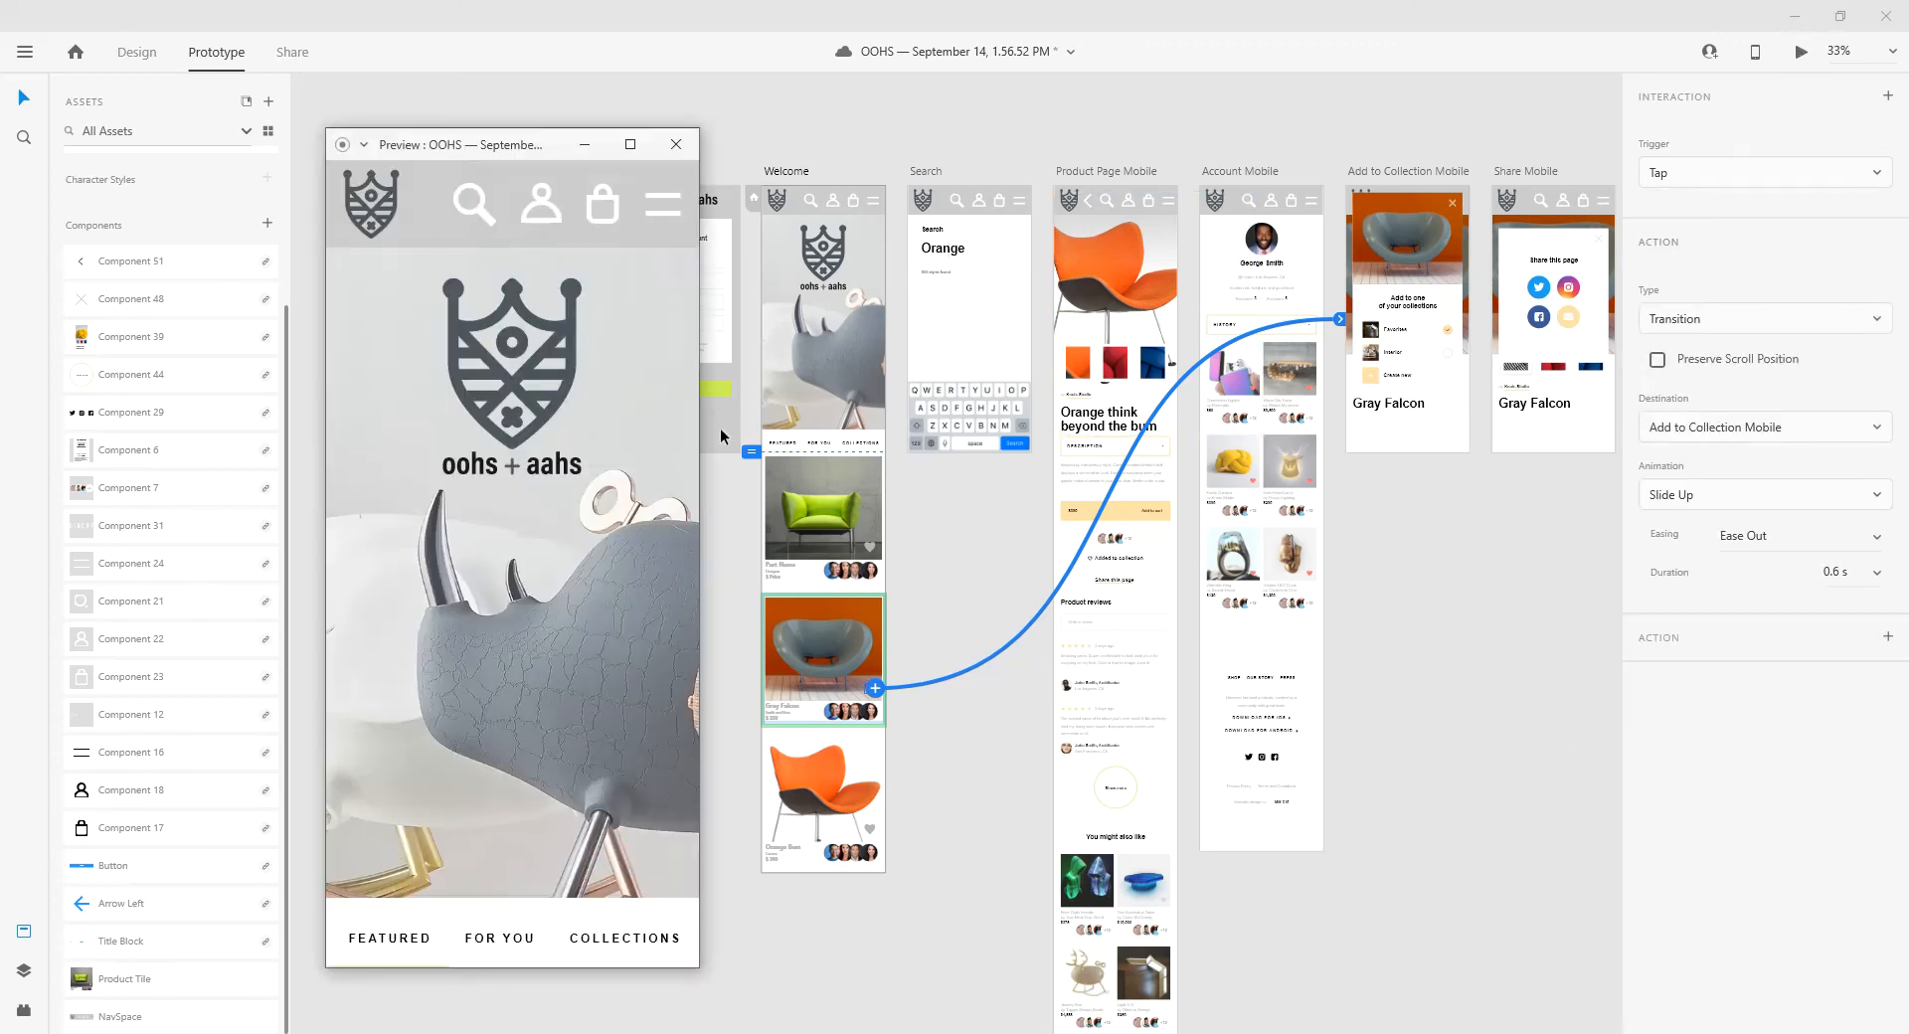
scroll(592, 722, down, 10)
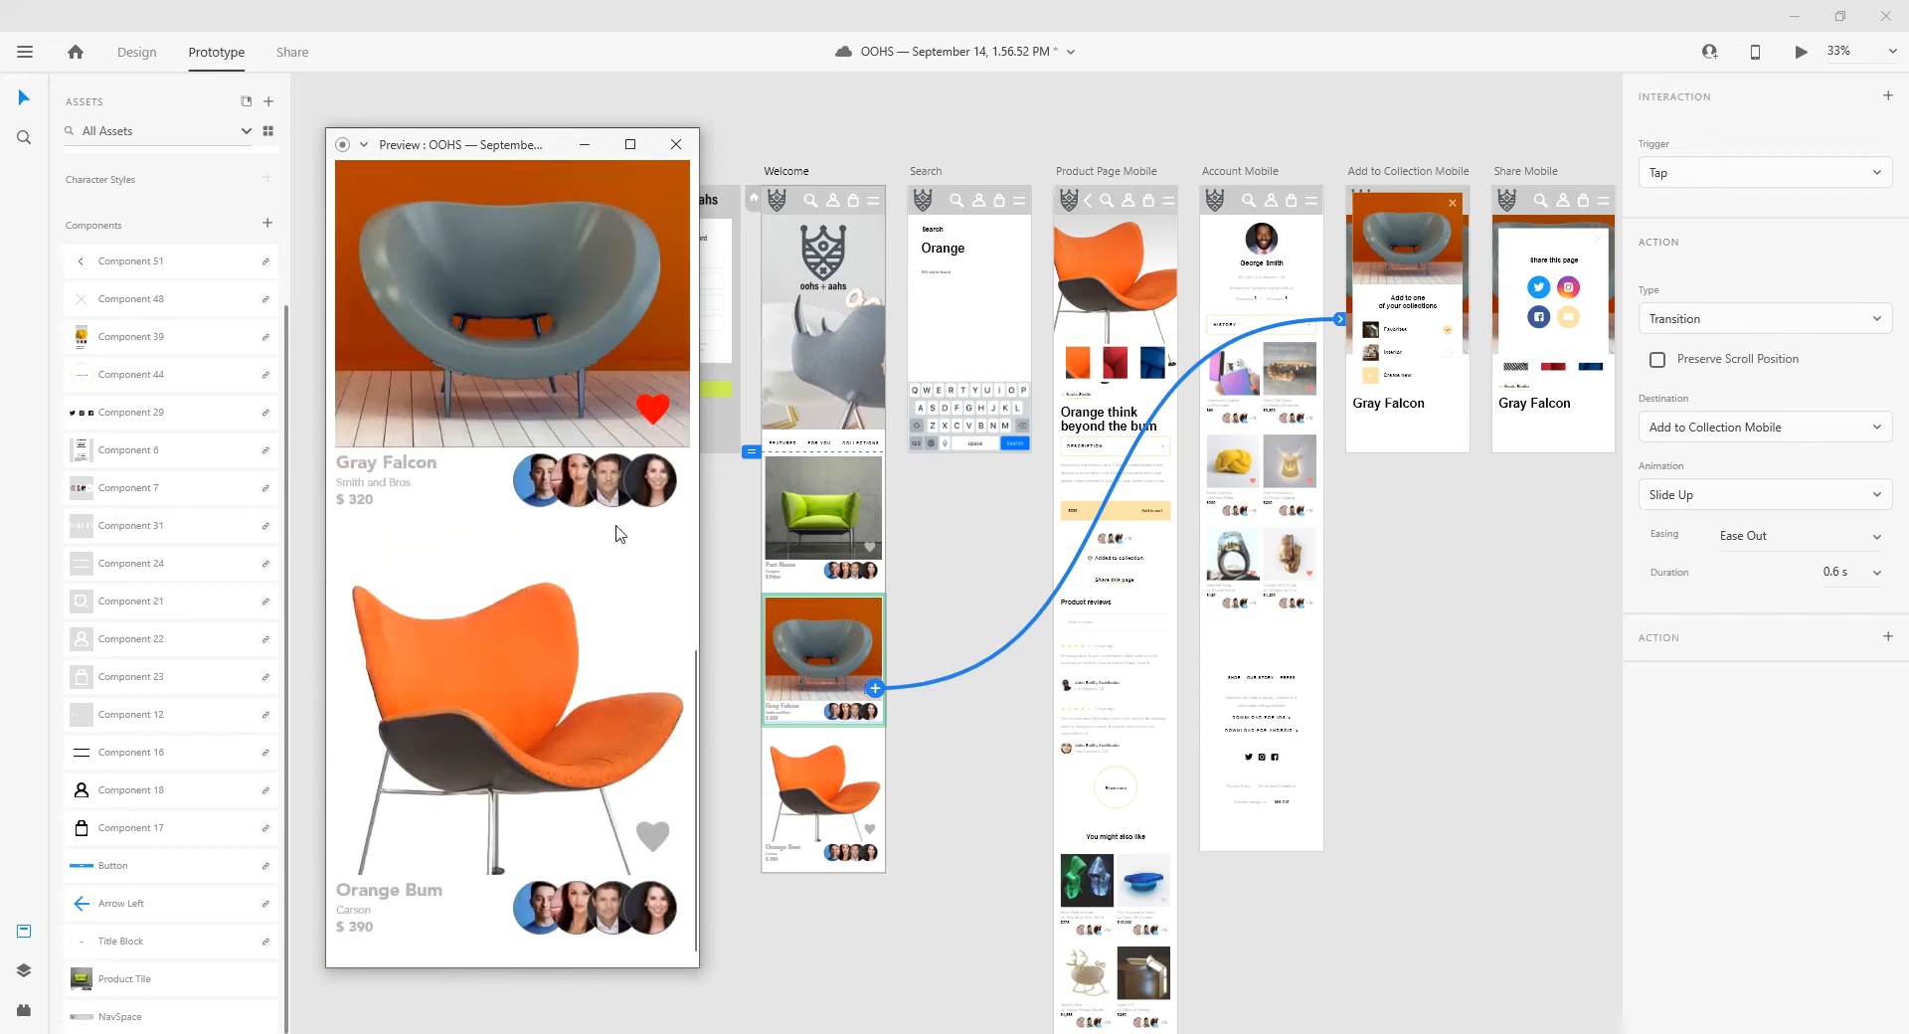
click(652, 402)
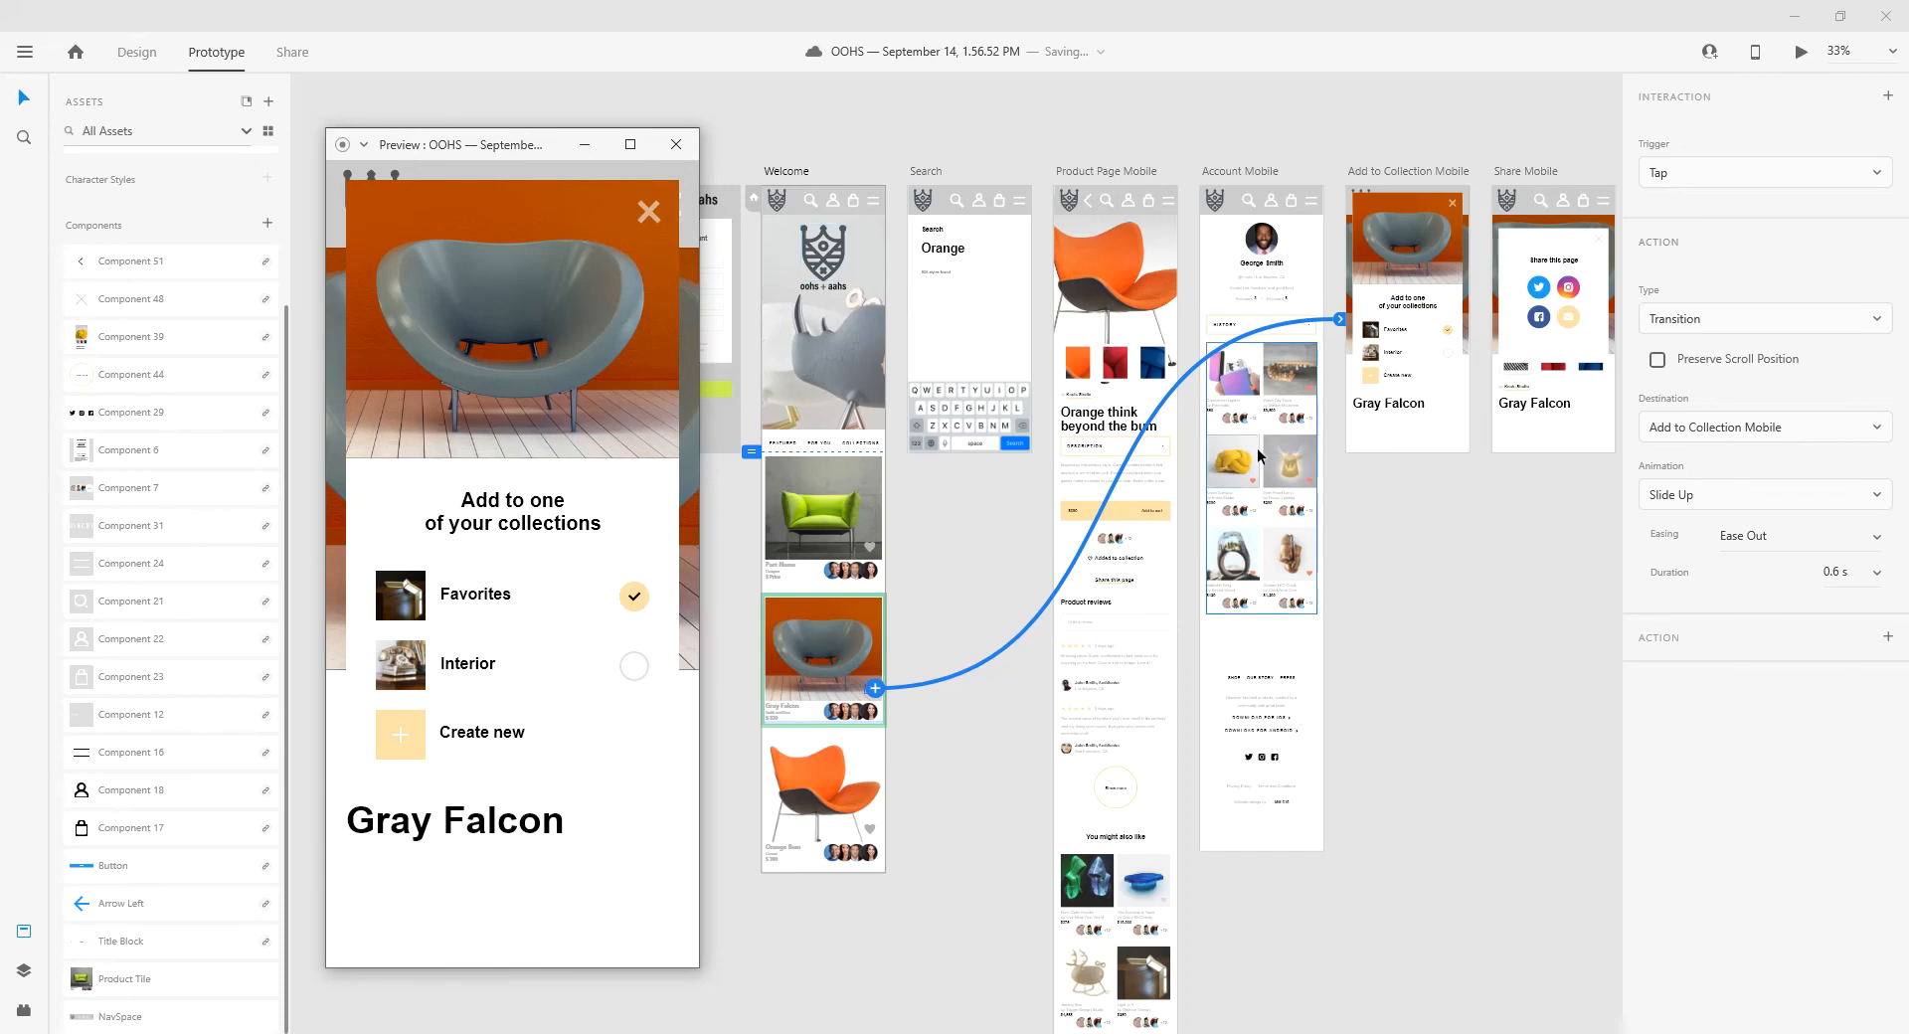
click(675, 148)
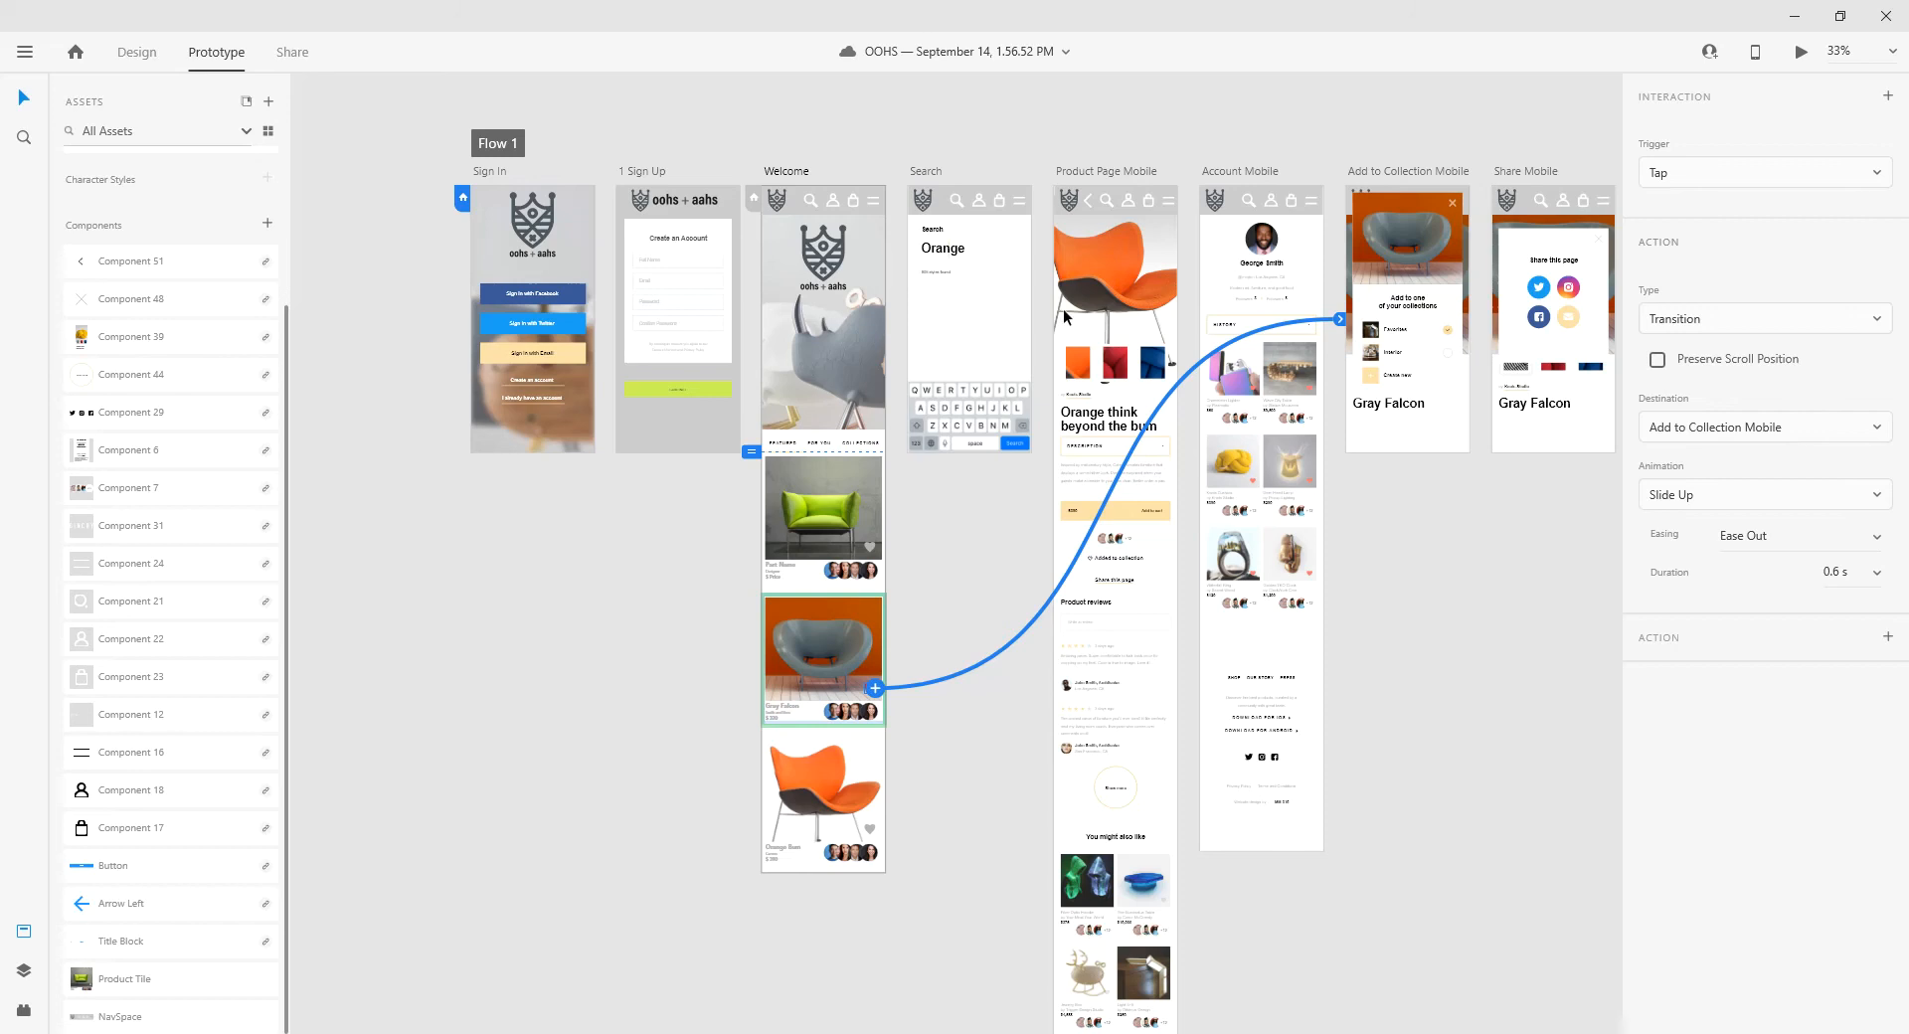
- Link the Orange Bum tile of the Welcome artboard to the Product Page Mobile artboard
click(821, 791)
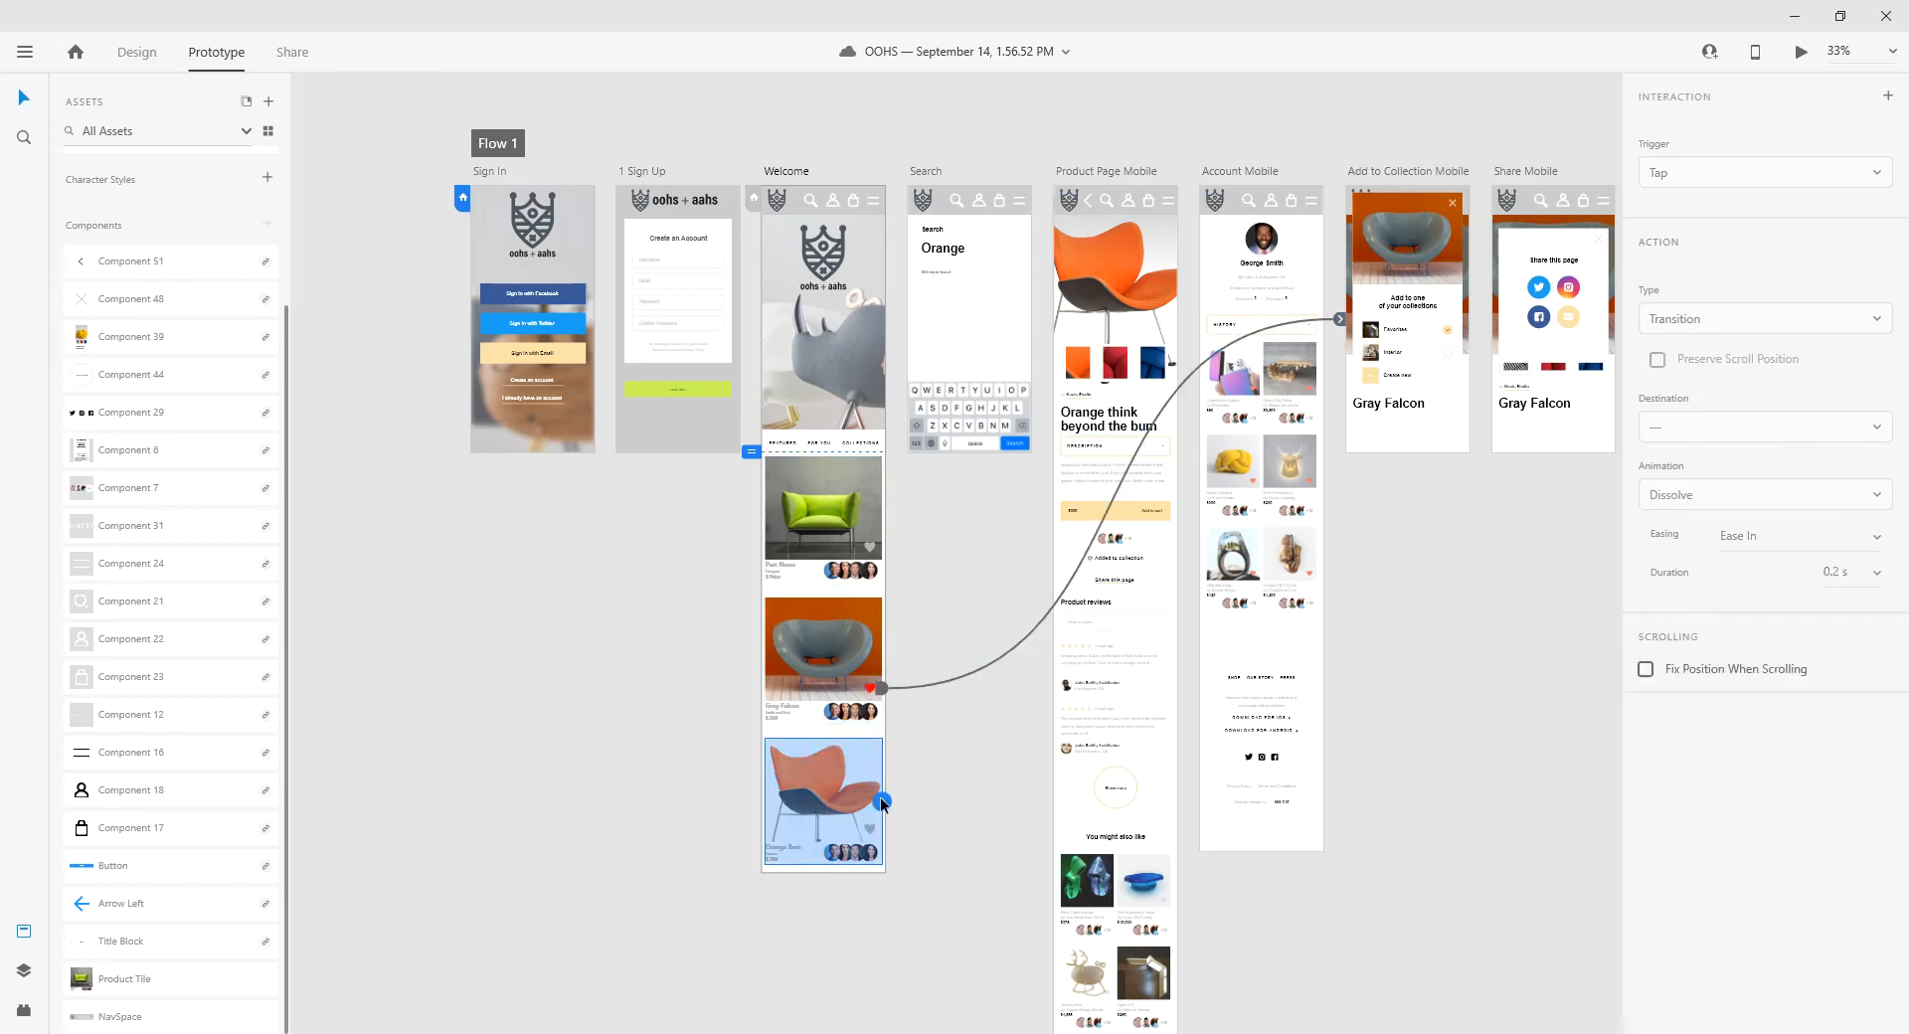
drag(882, 802, 1107, 254)
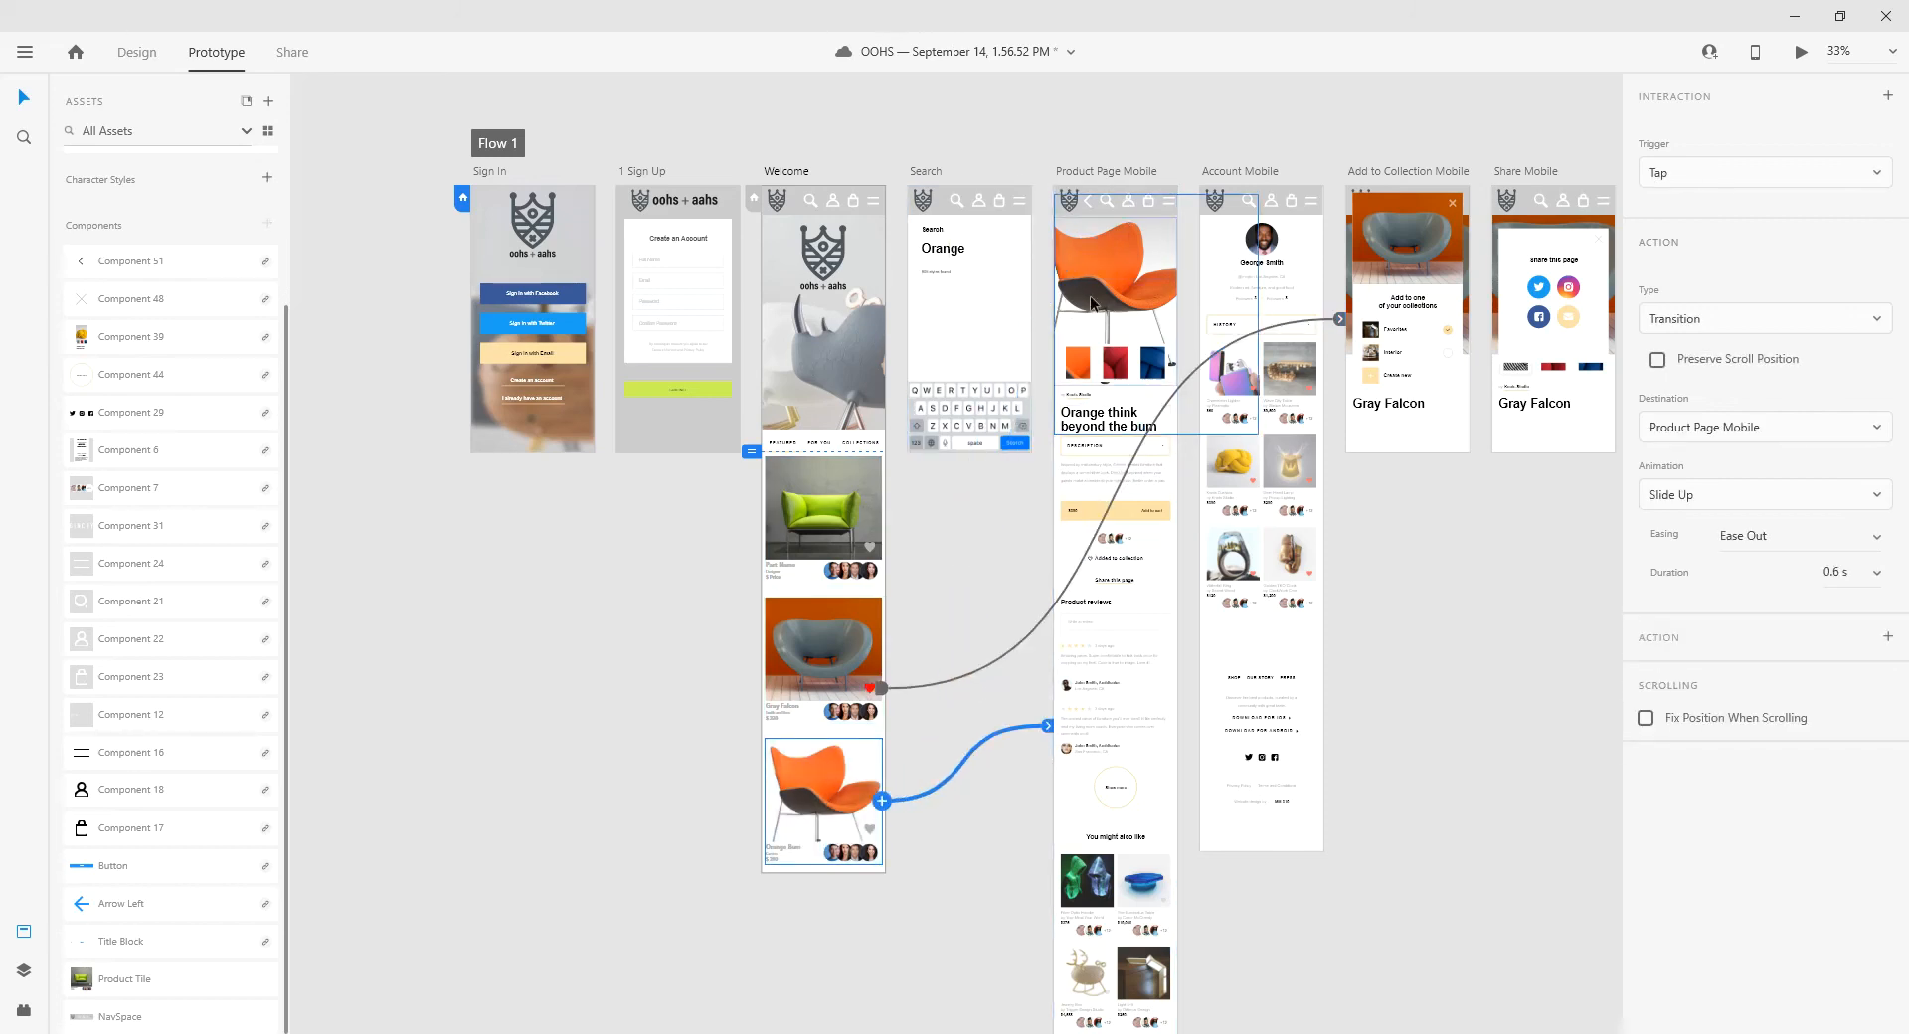
- Give the back arrow in the Product Page Mobile header a Tap interaction with the Previous Artboard action
click(1085, 203)
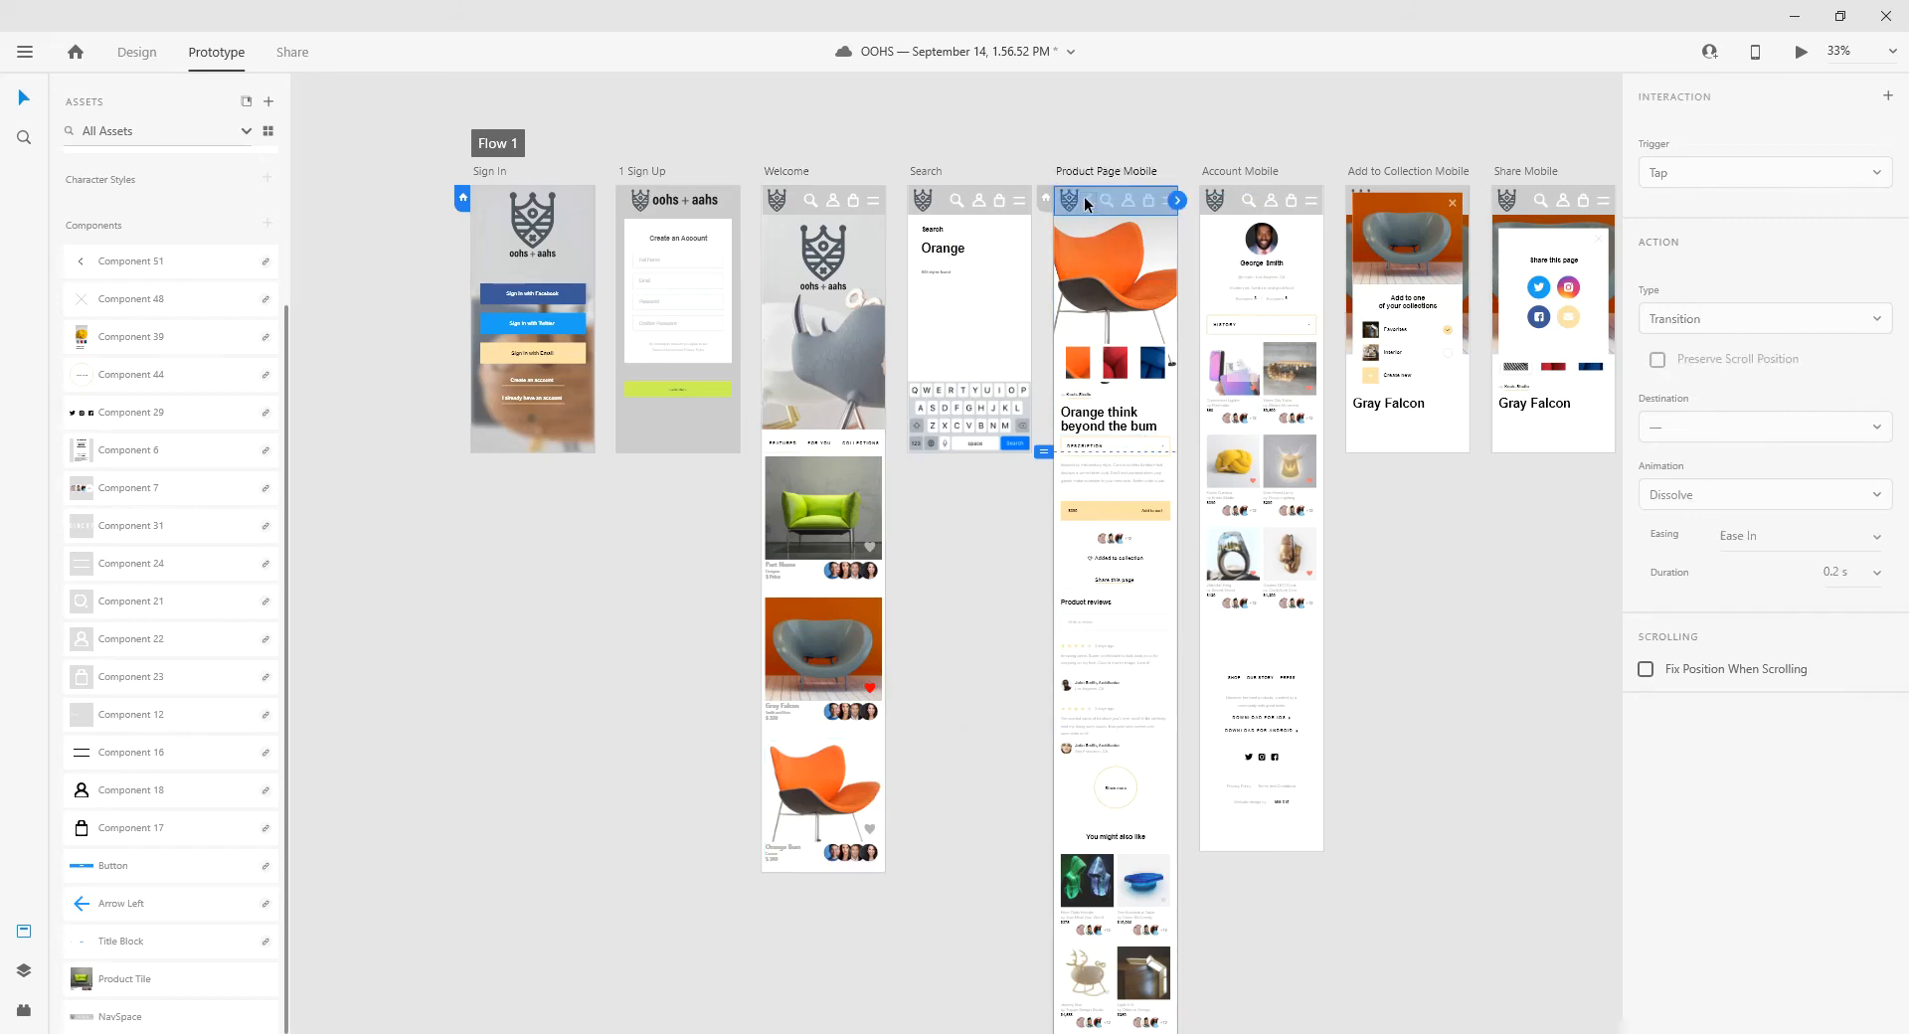
double_click(1085, 198)
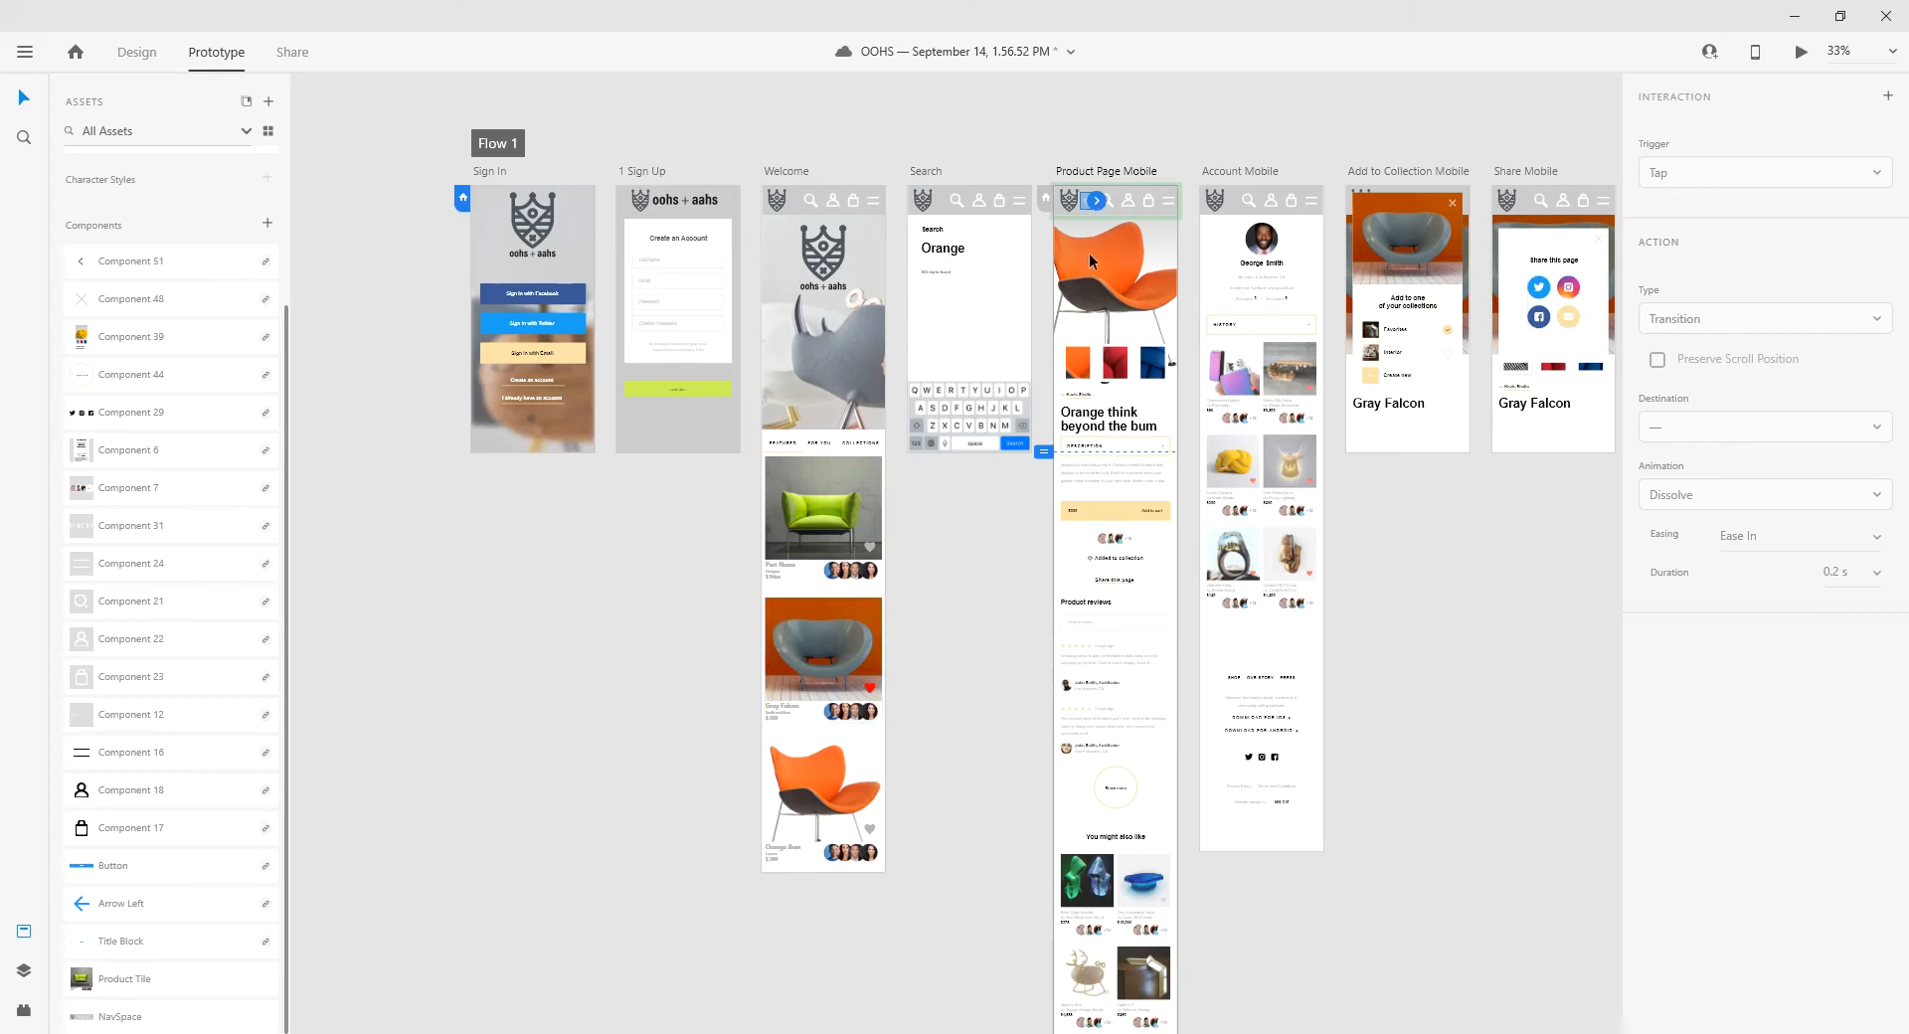
click(1096, 198)
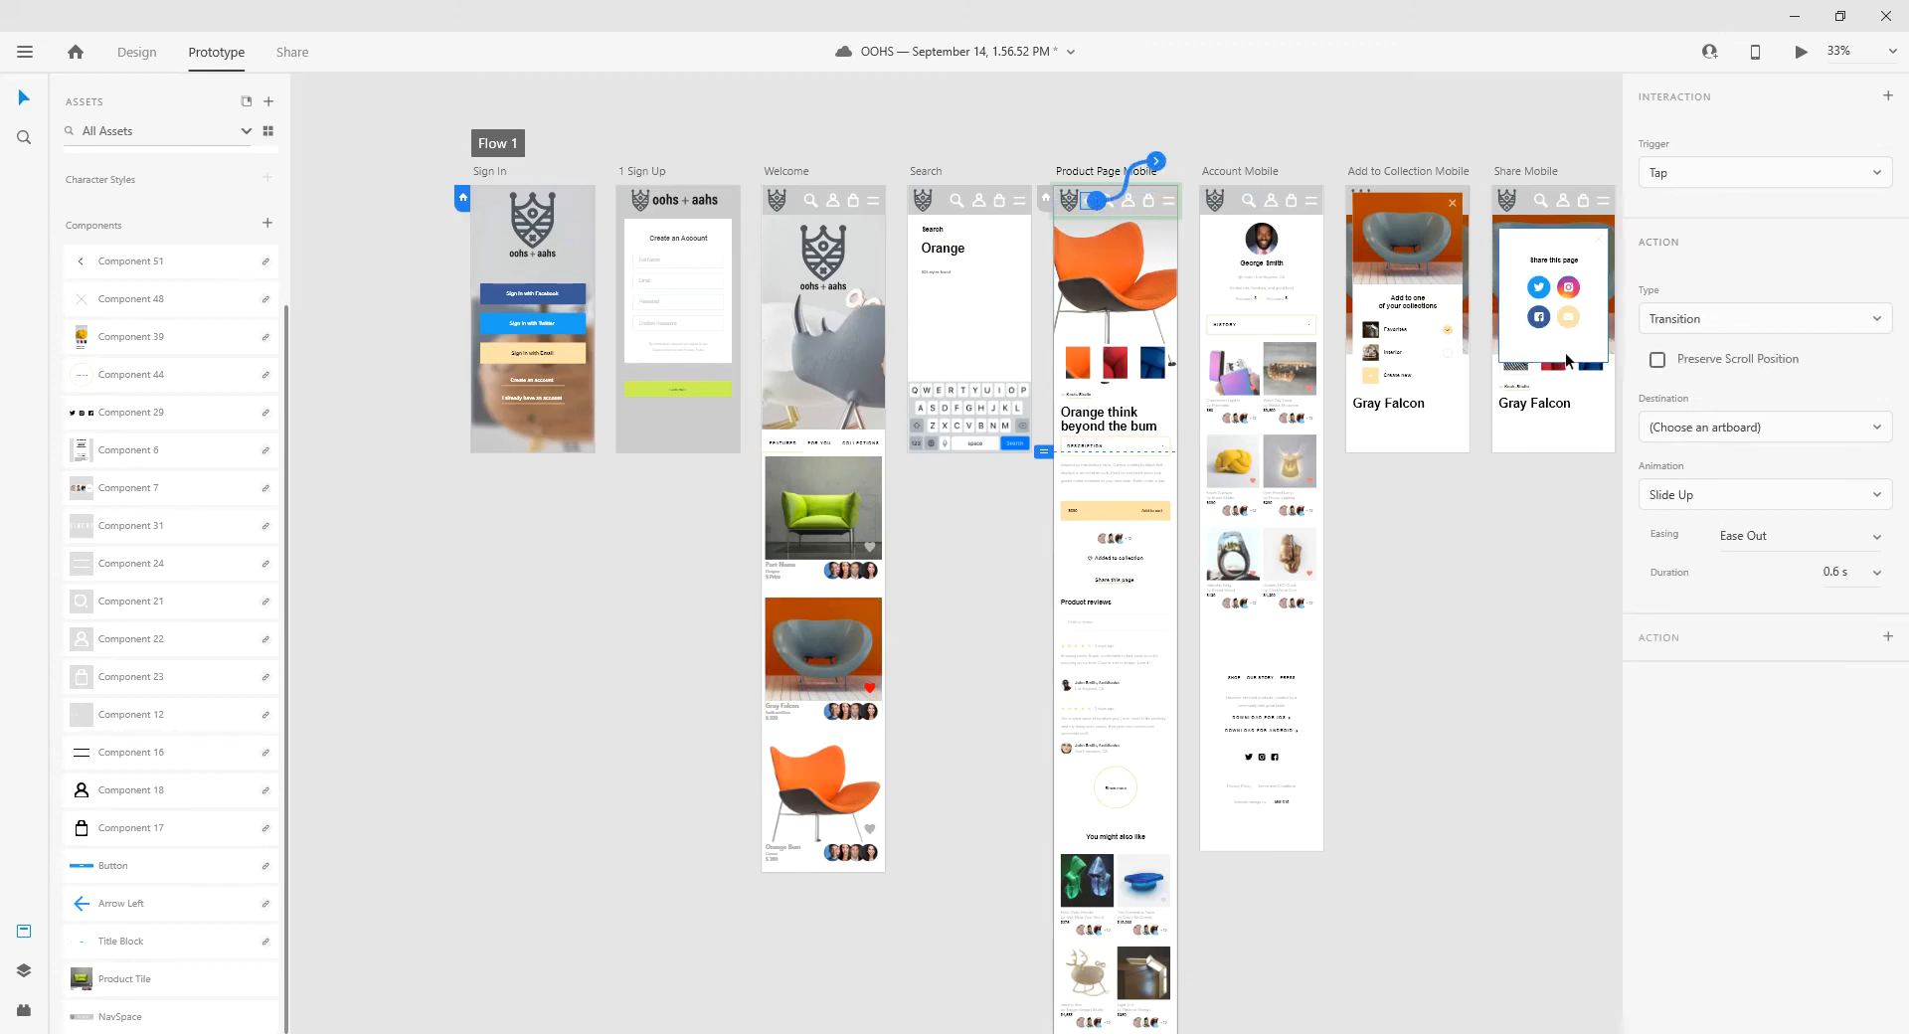
click(1865, 320)
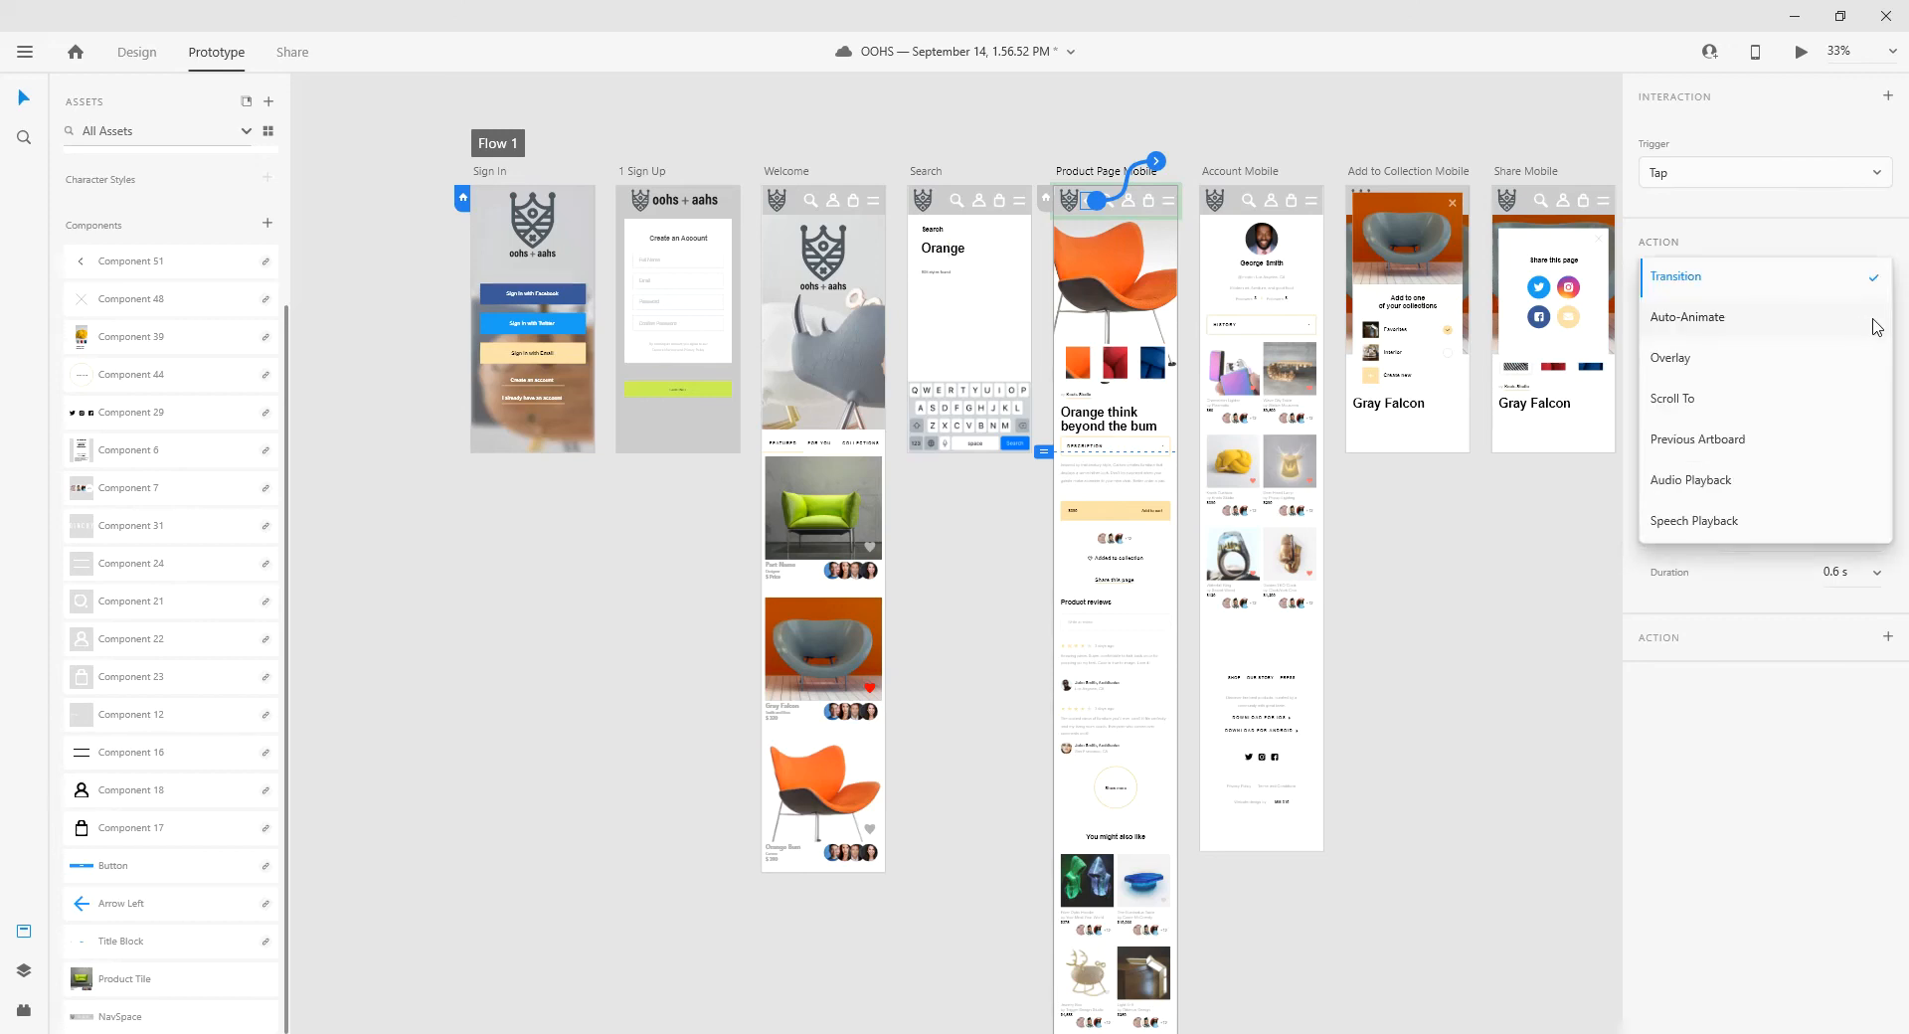
click(1717, 212)
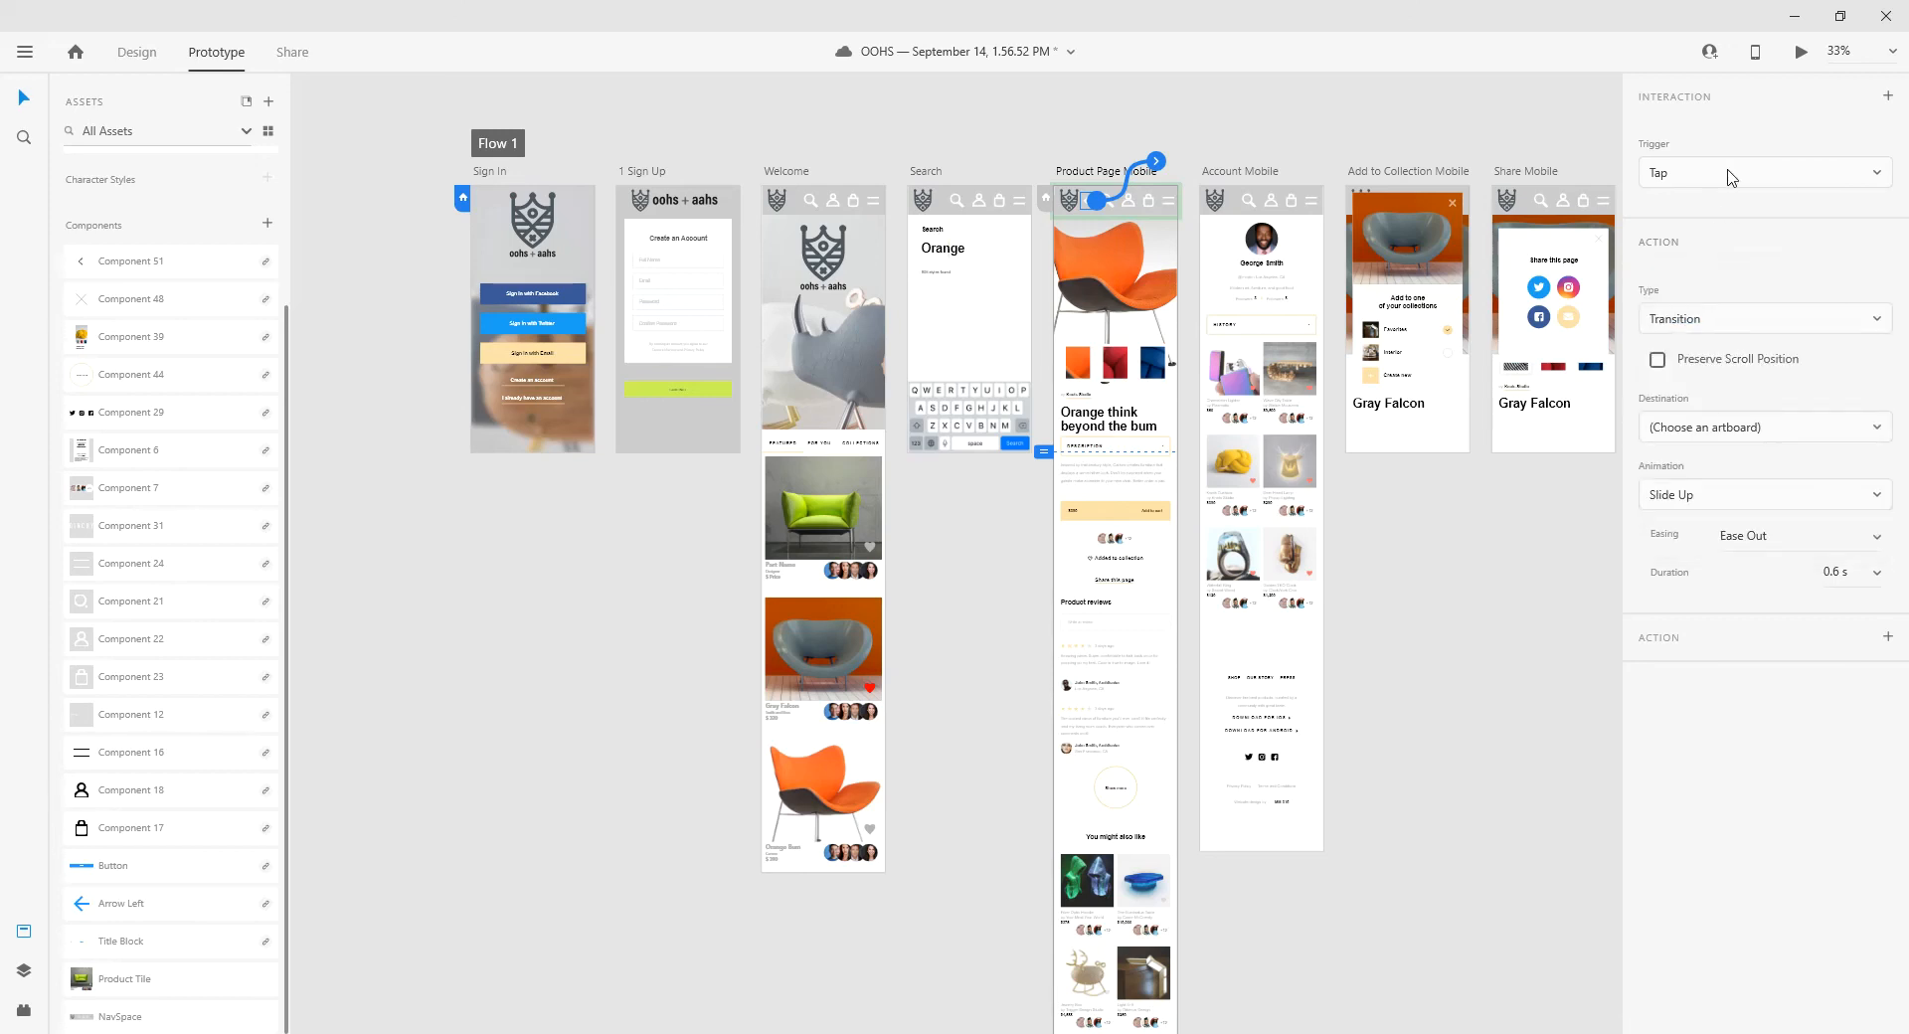
click(1738, 176)
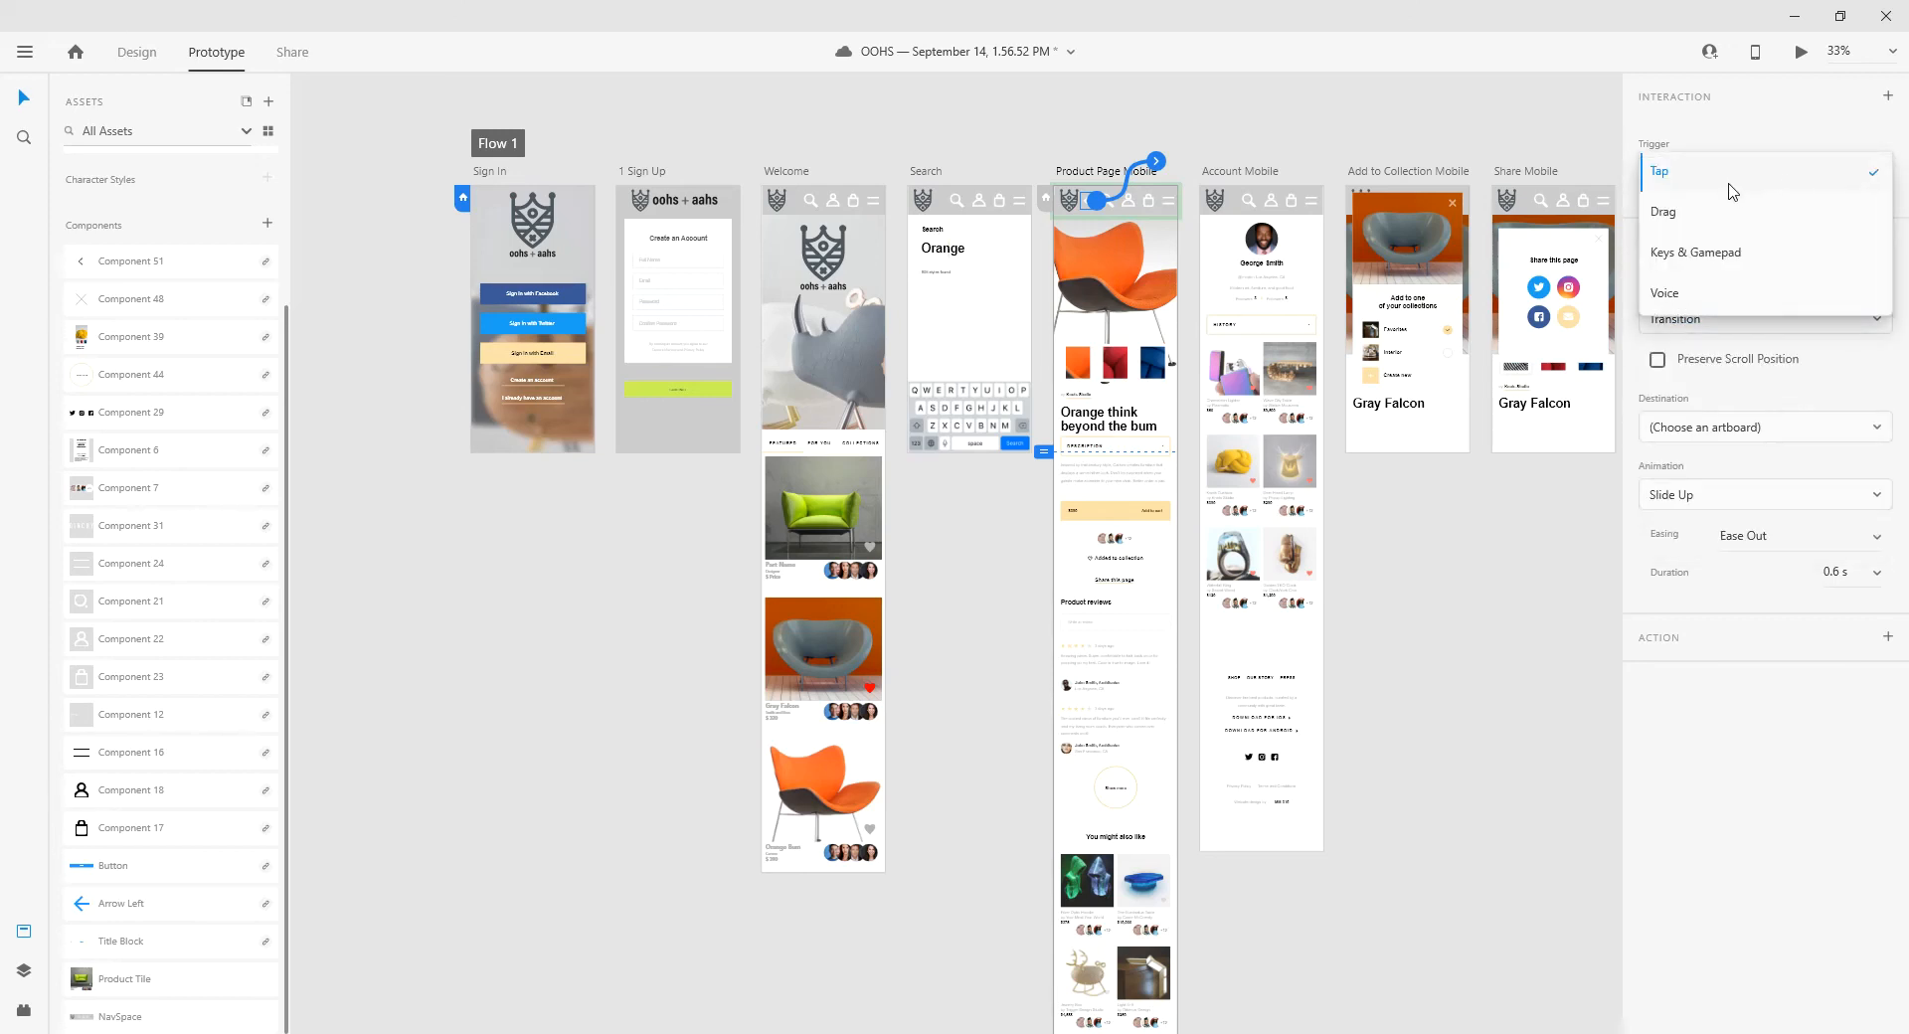
click(1729, 184)
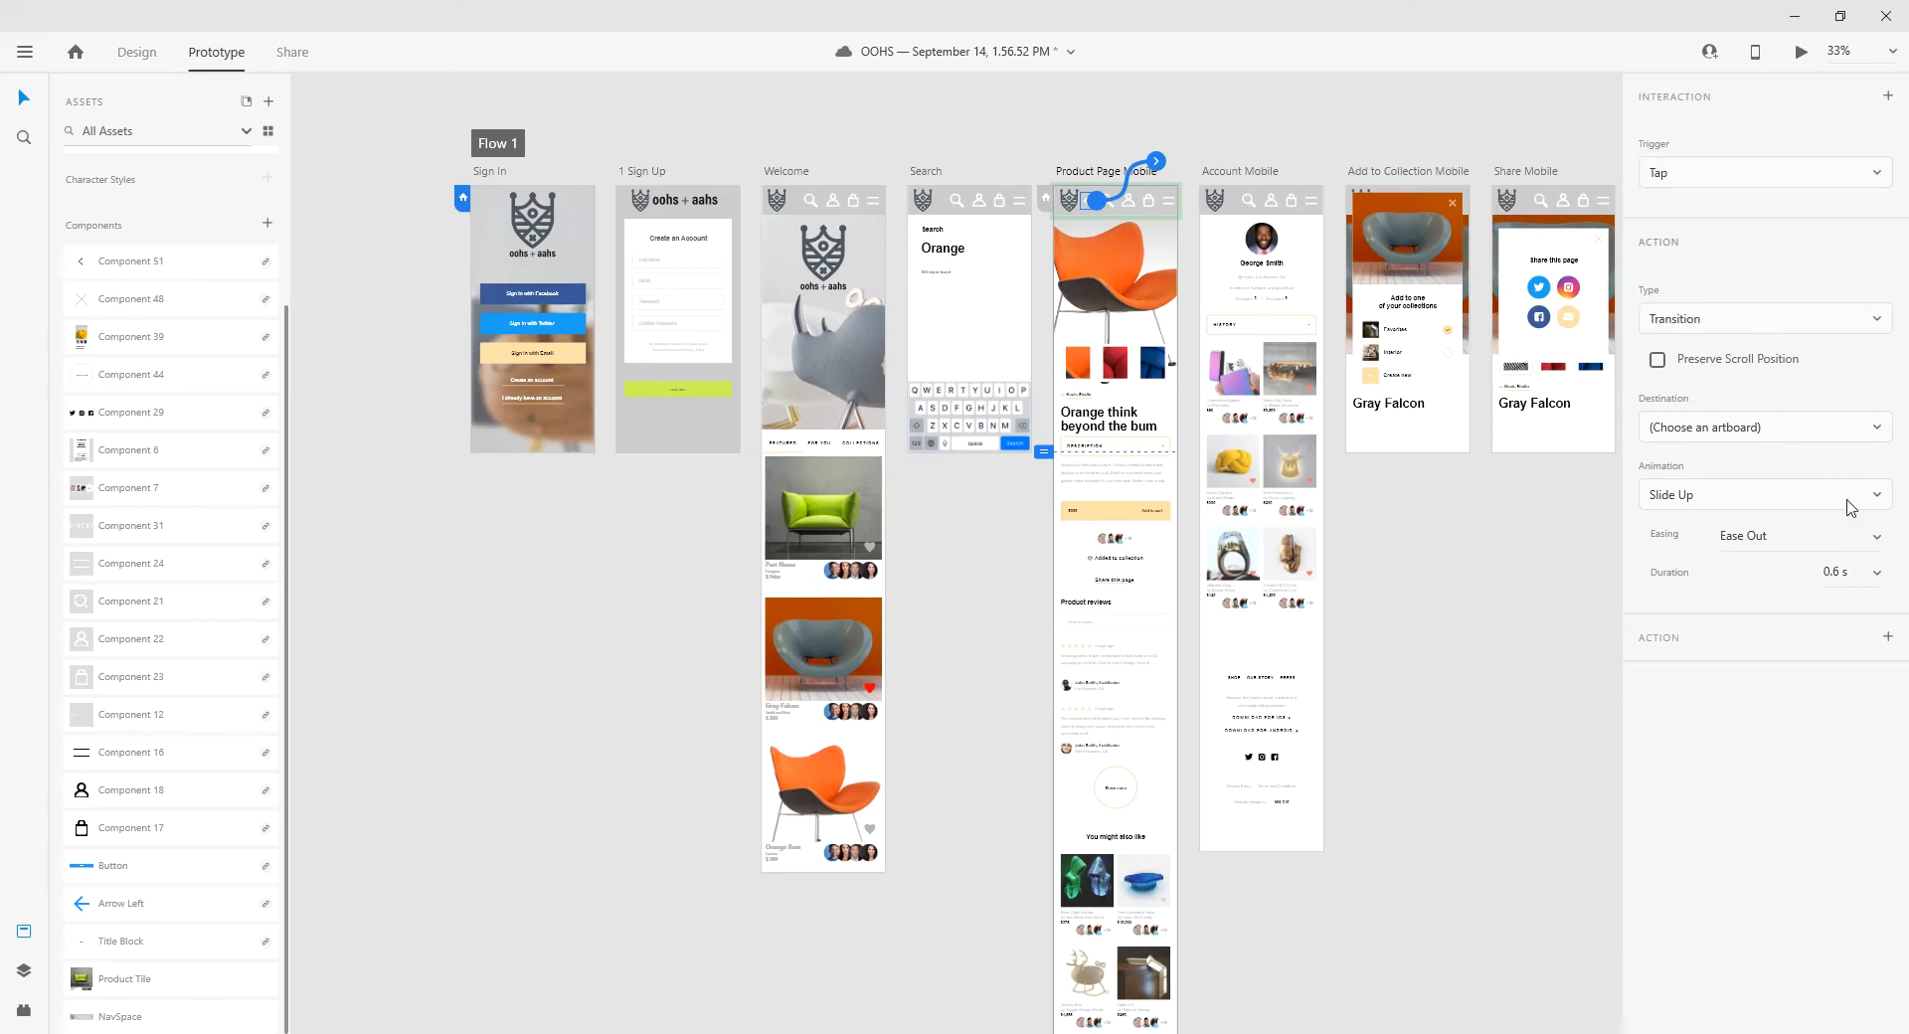
click(1877, 322)
click(1702, 444)
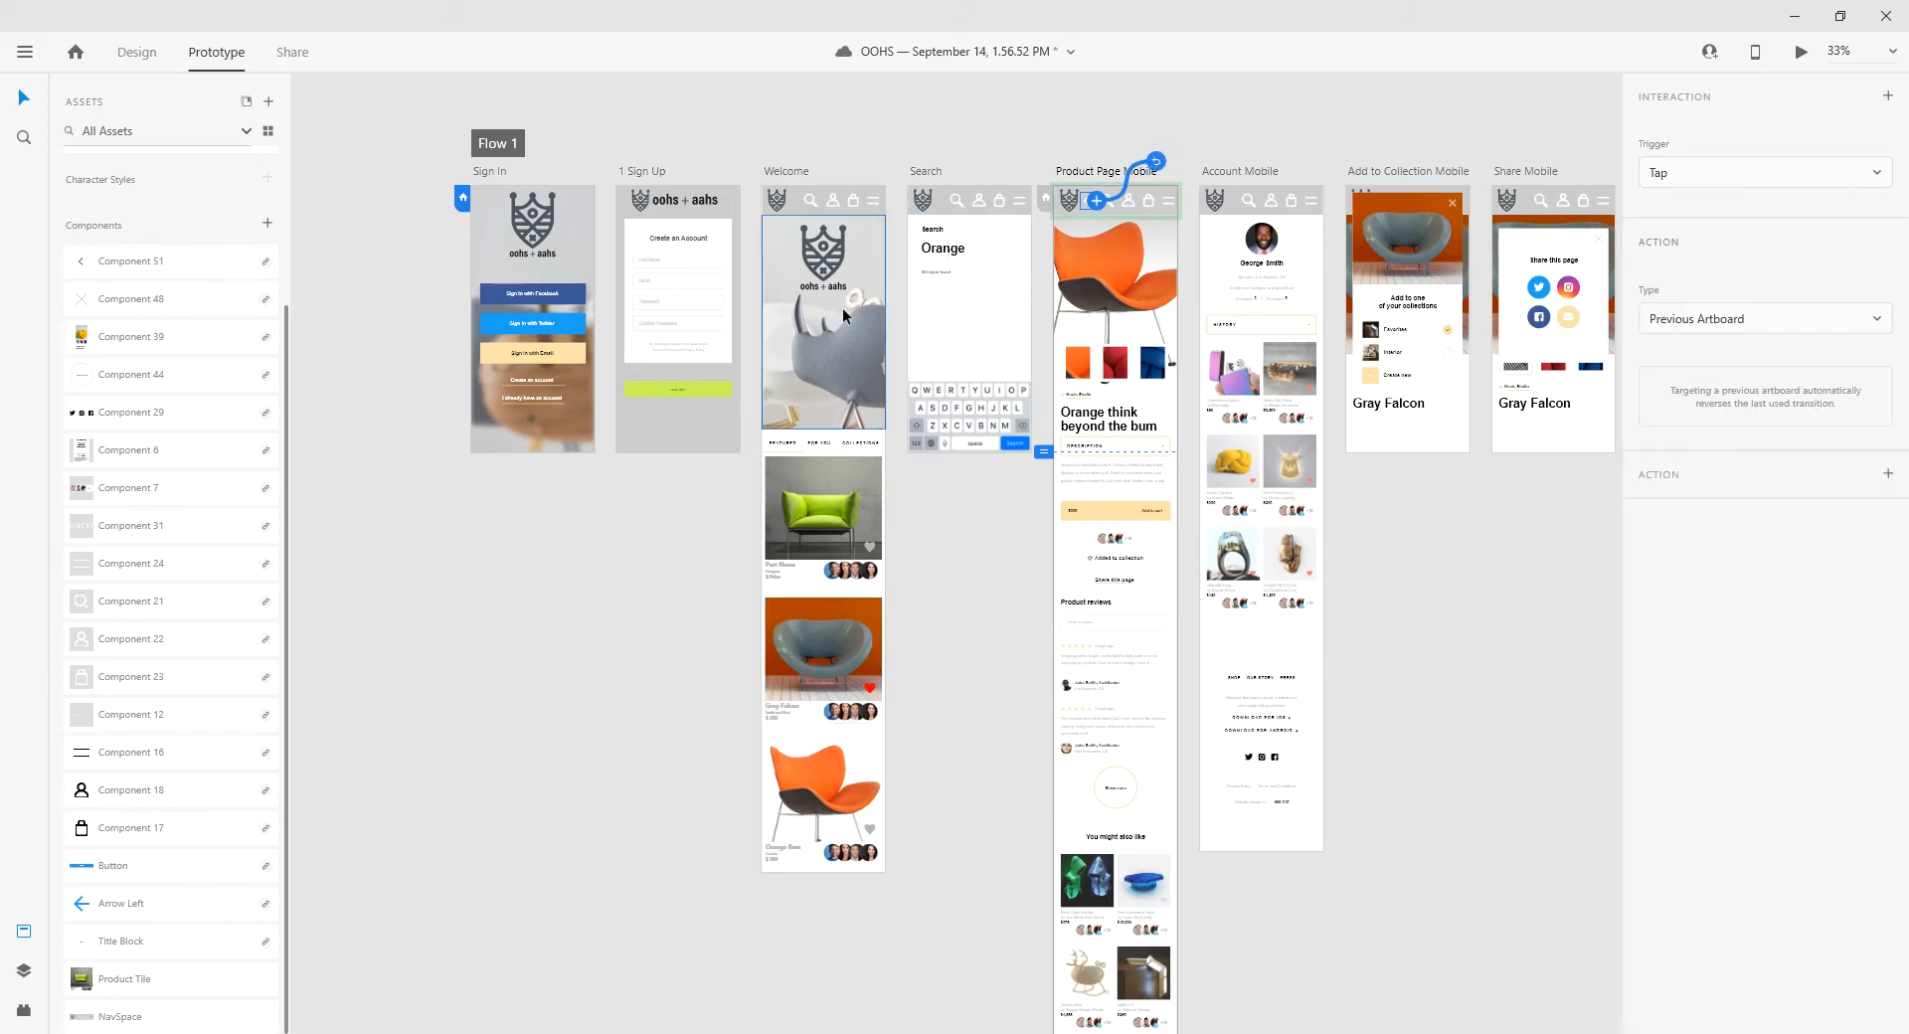
- Preview the flow from the Sign In artboard through Welcome to the Orange Bum product page, and test the page's back arrow
click(488, 171)
click(1801, 55)
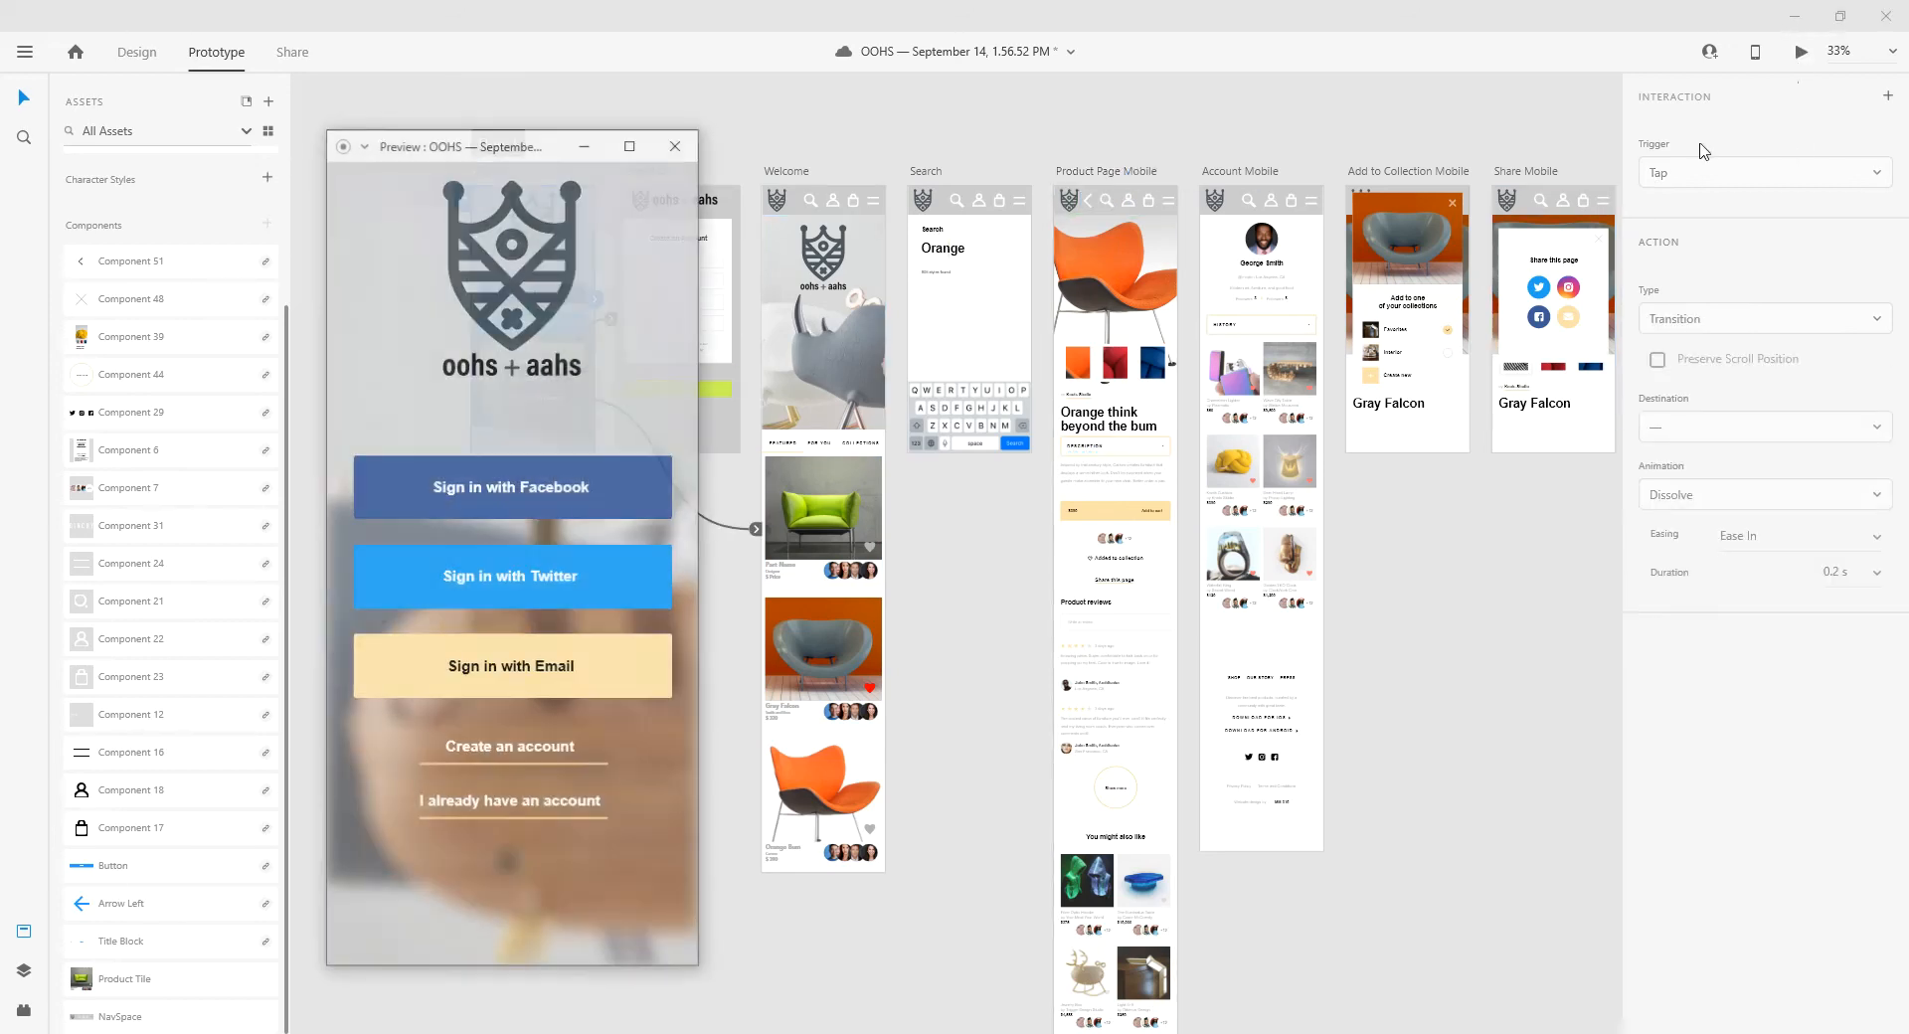
click(499, 805)
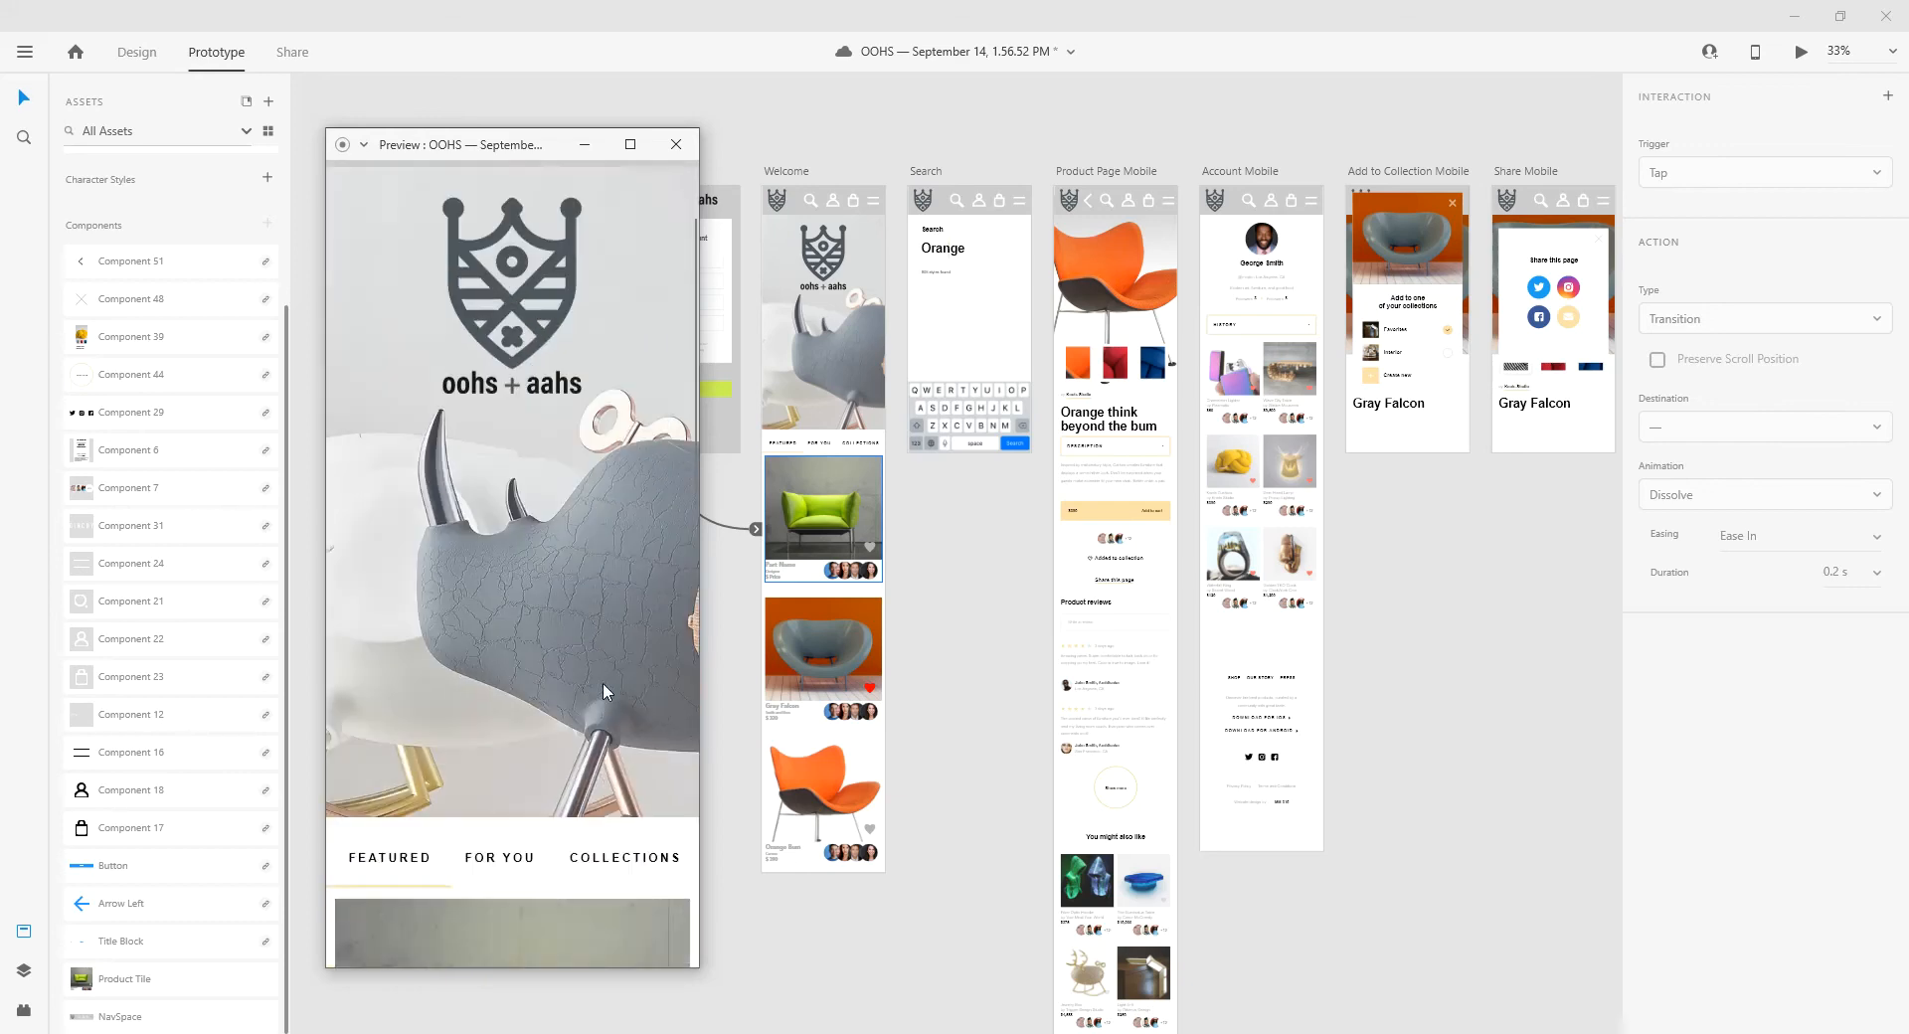
scroll(603, 683, down, 7)
scroll(603, 706, down, 3)
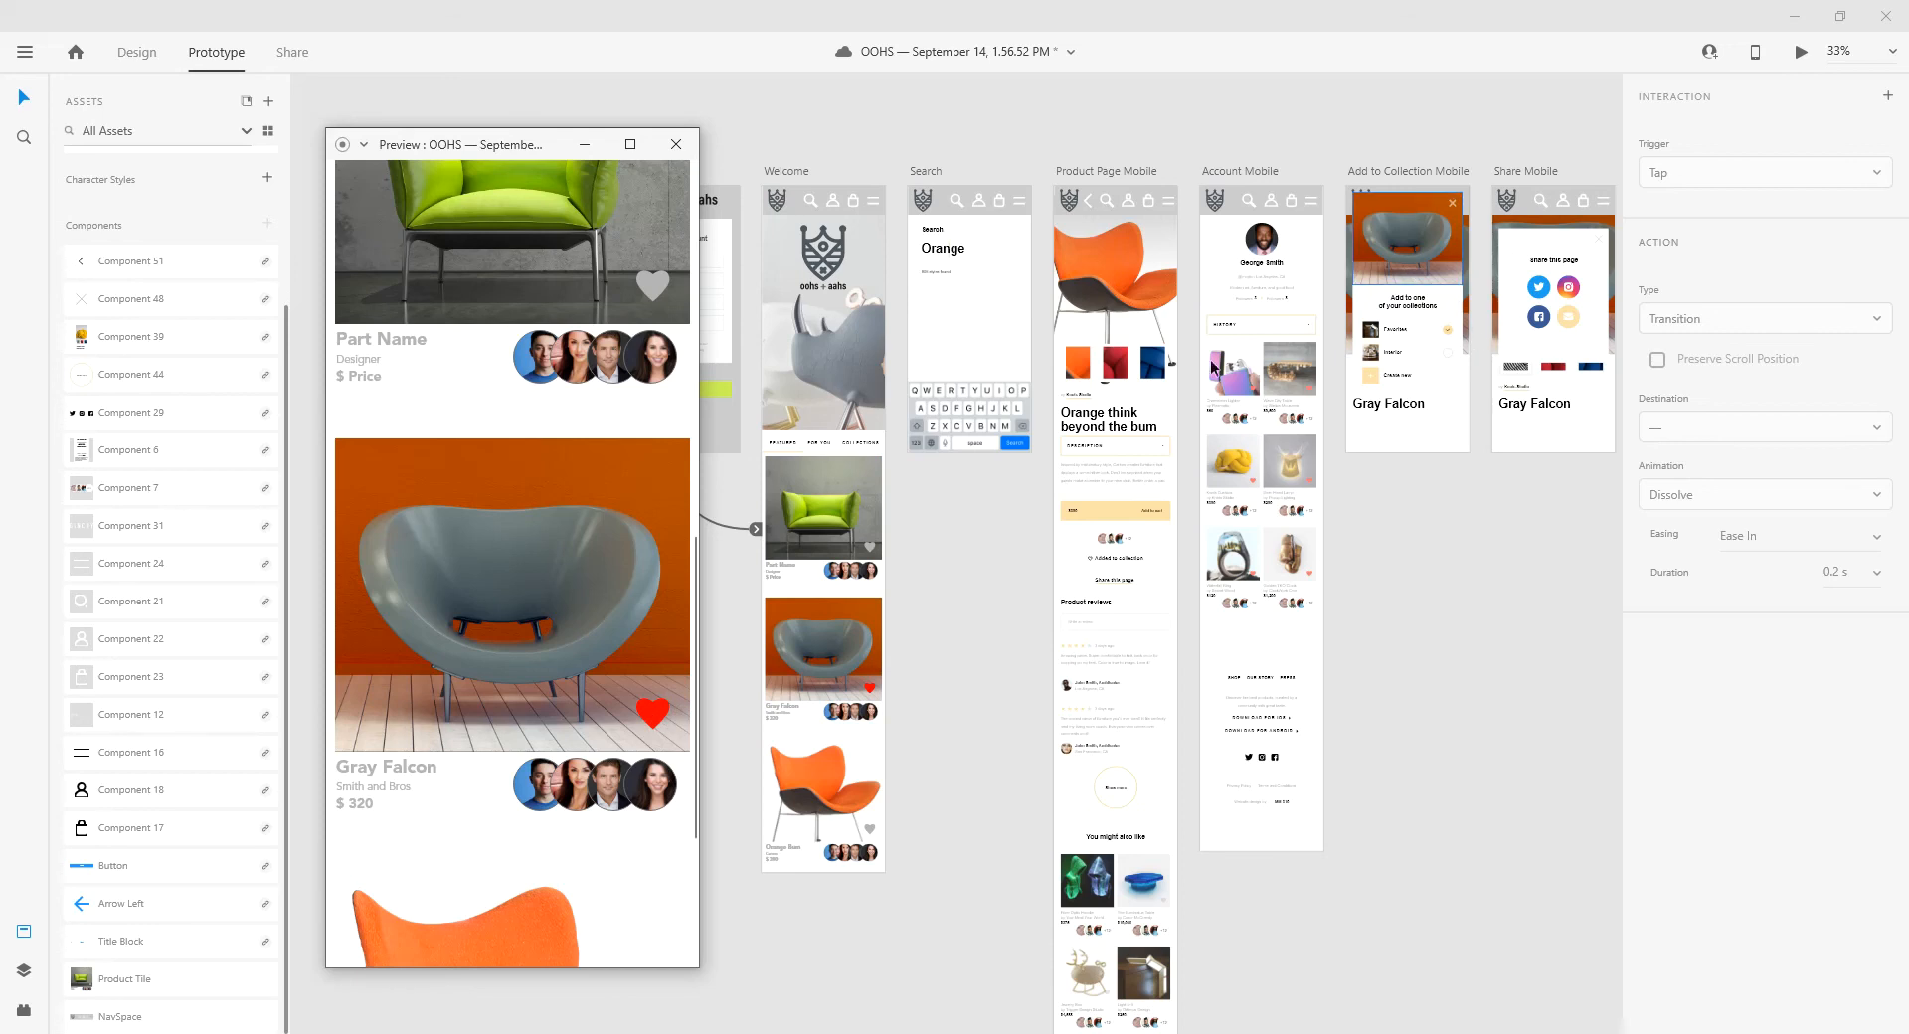
scroll(599, 646, down, 3)
scroll(566, 764, down, 2)
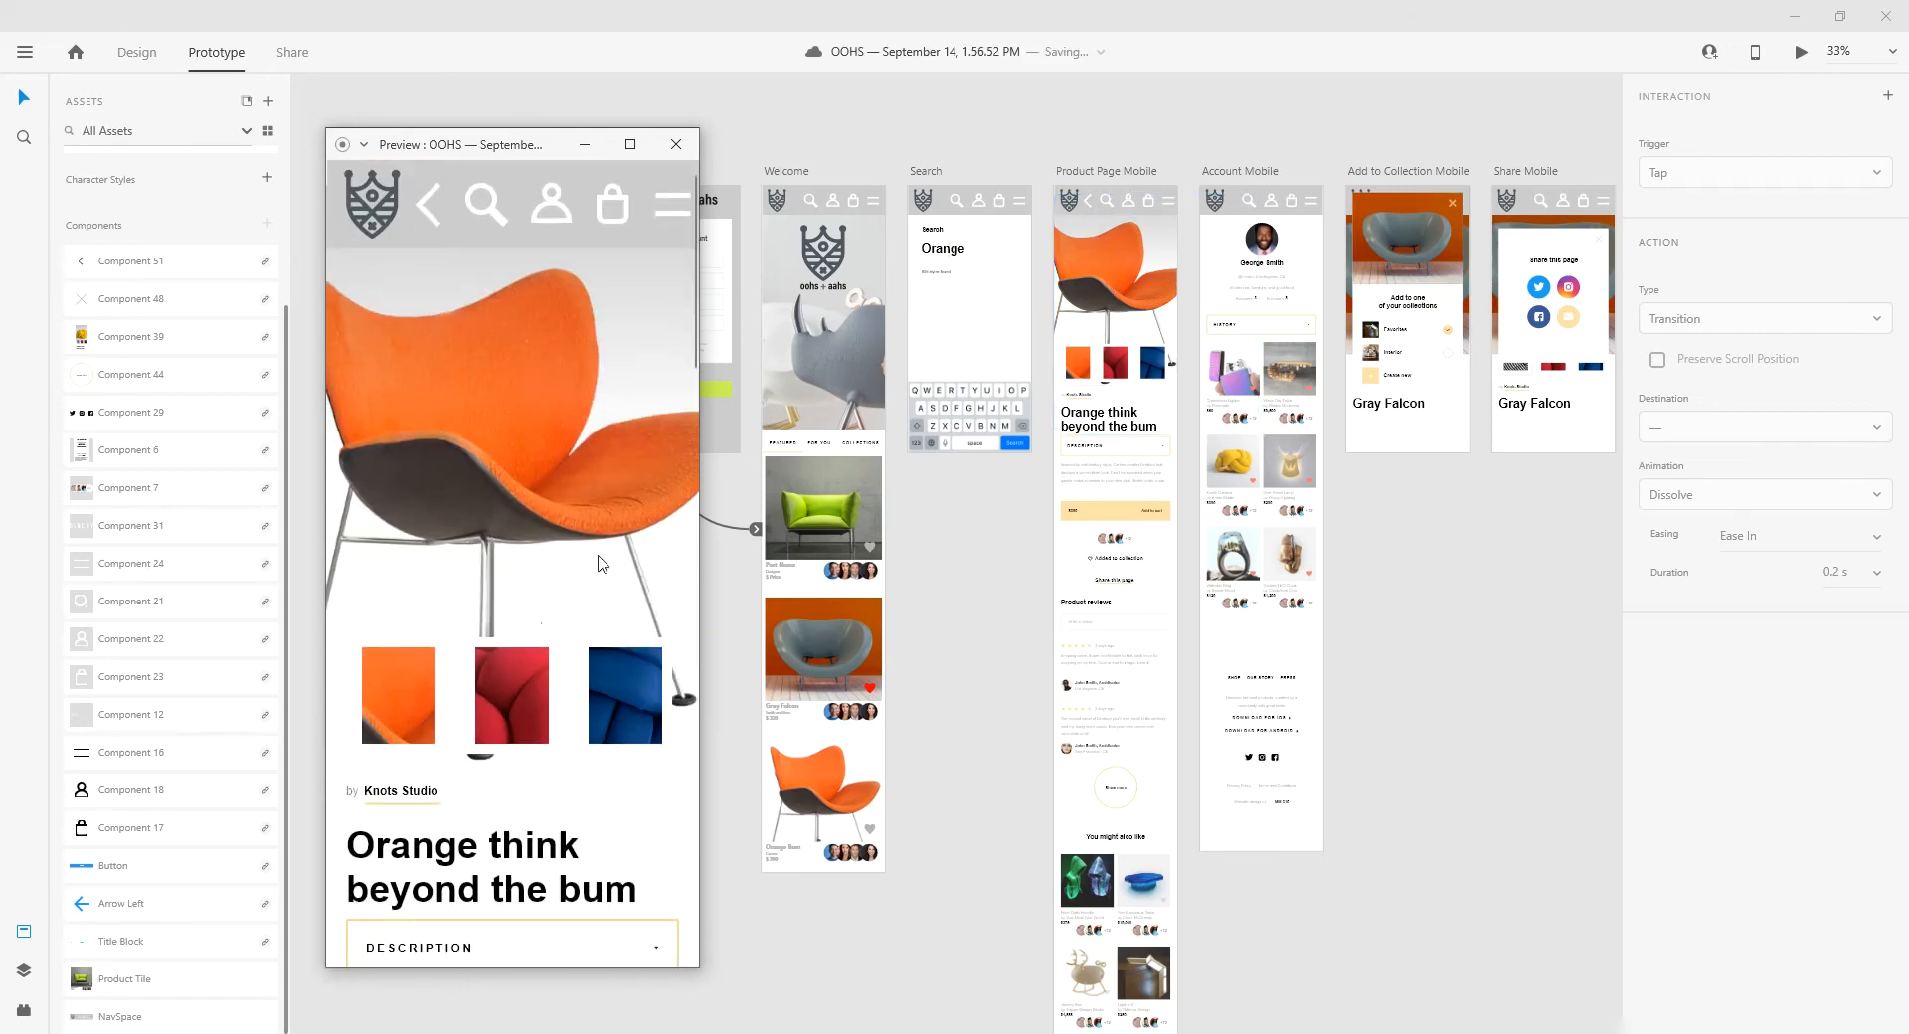
scroll(534, 644, down, 4)
scroll(522, 611, up, 4)
click(436, 209)
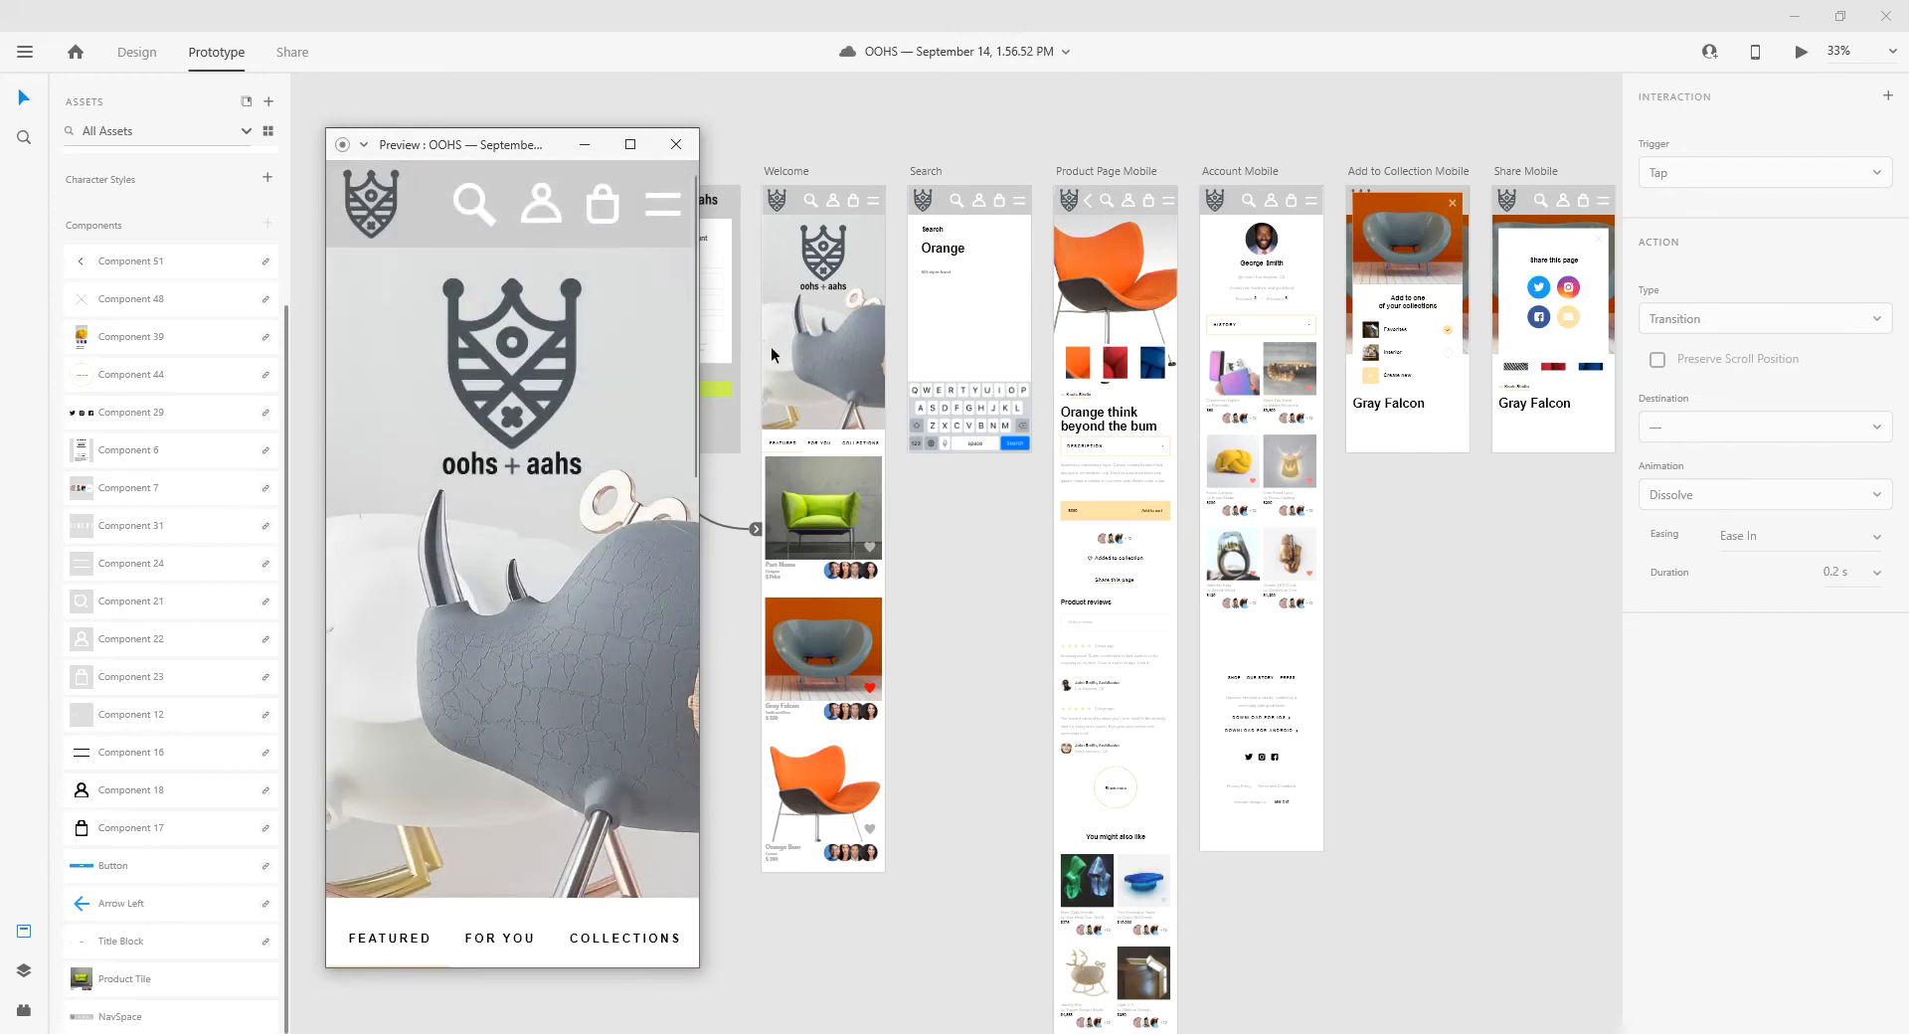
- Reopen the product page from the Welcome screen's Orange Bum tile in the preview, and close the preview
scroll(492, 774, down, 6)
scroll(499, 785, down, 5)
click(589, 768)
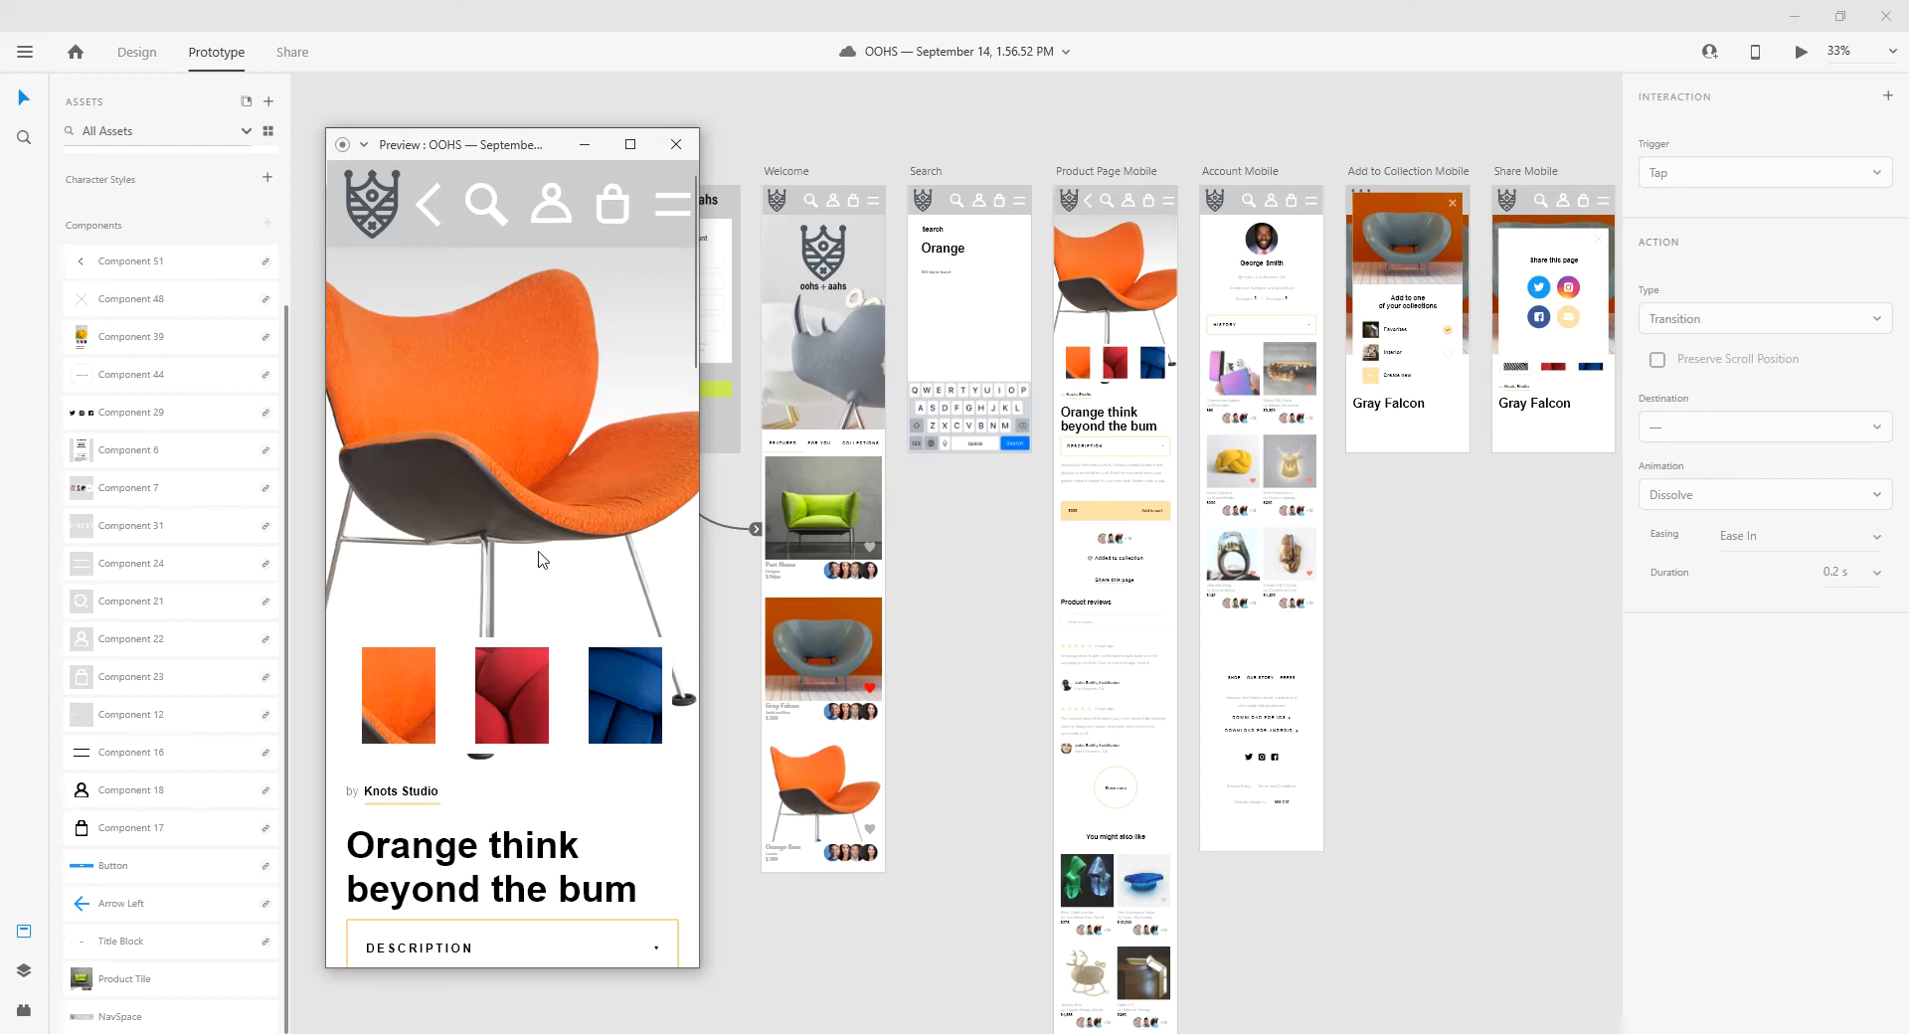
click(677, 151)
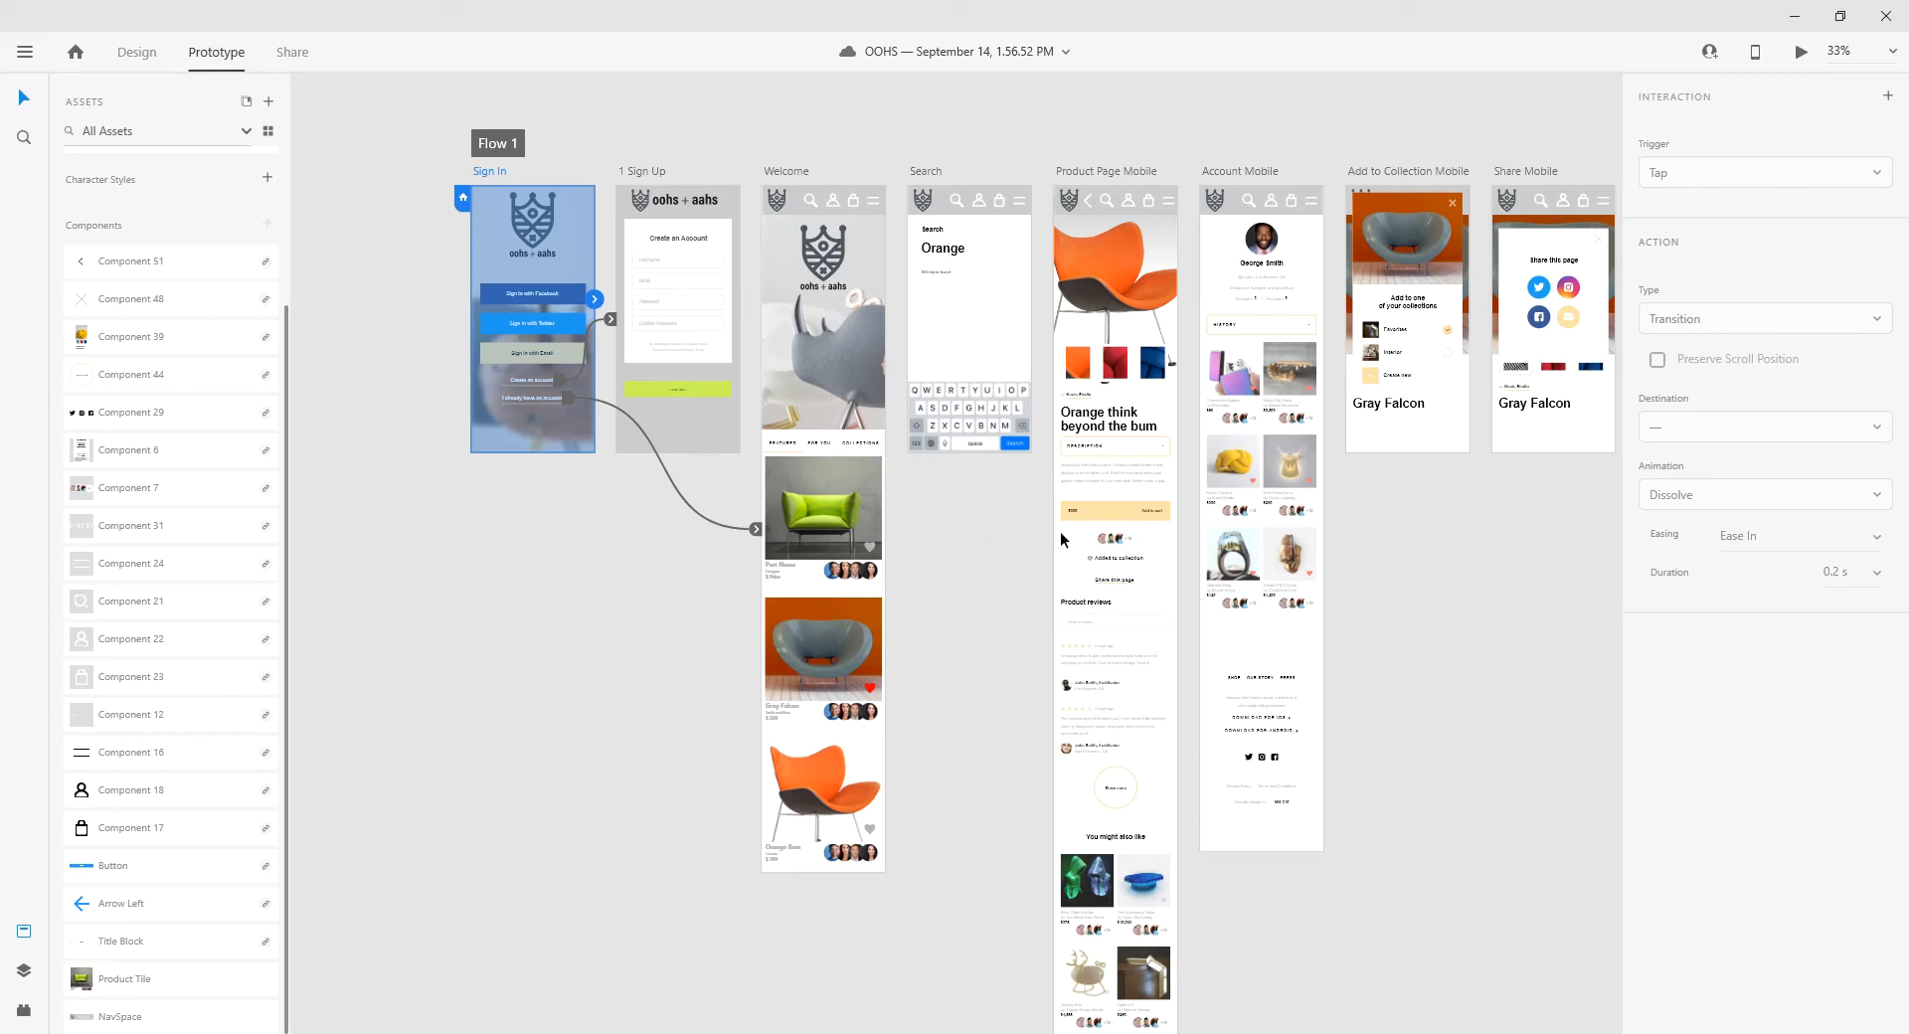
- Select the orange swatch inside the colour swatch row of the Product Page Mobile artboard and switch to Design mode
key(z)
drag(1054, 333, 1222, 427)
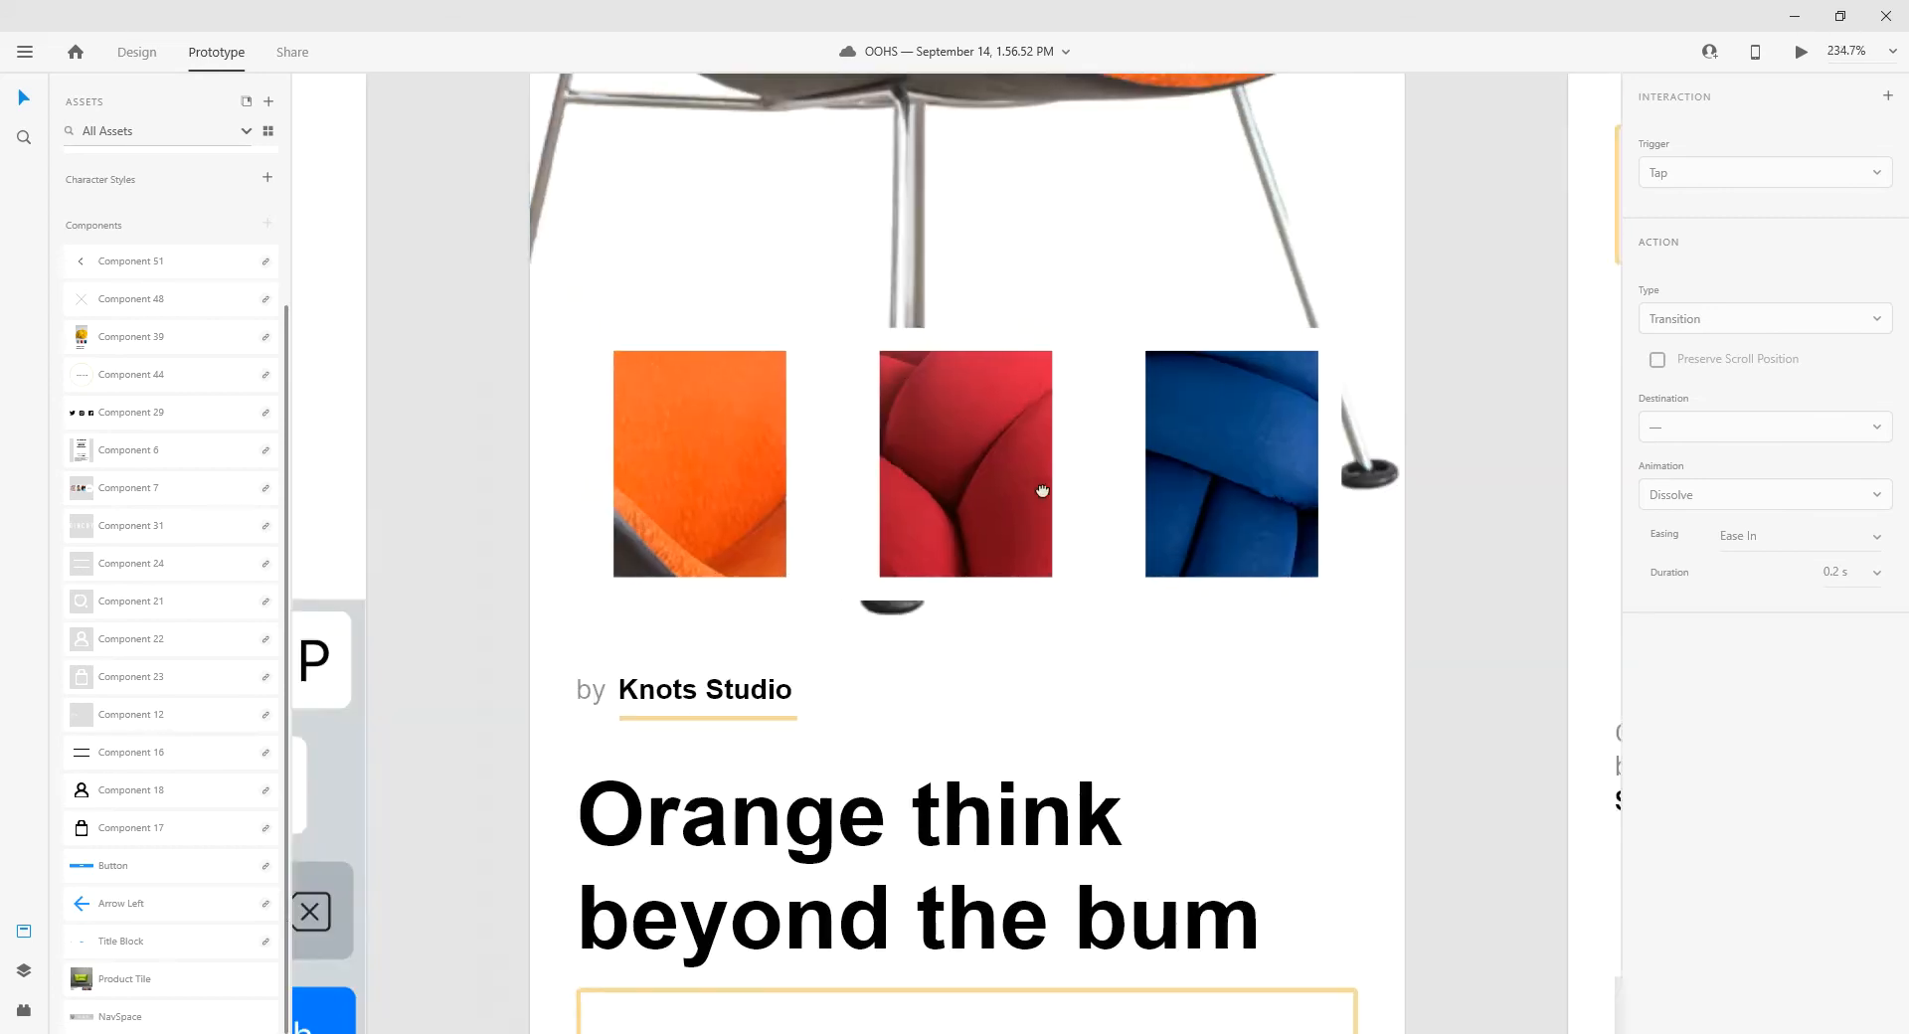
click(1071, 426)
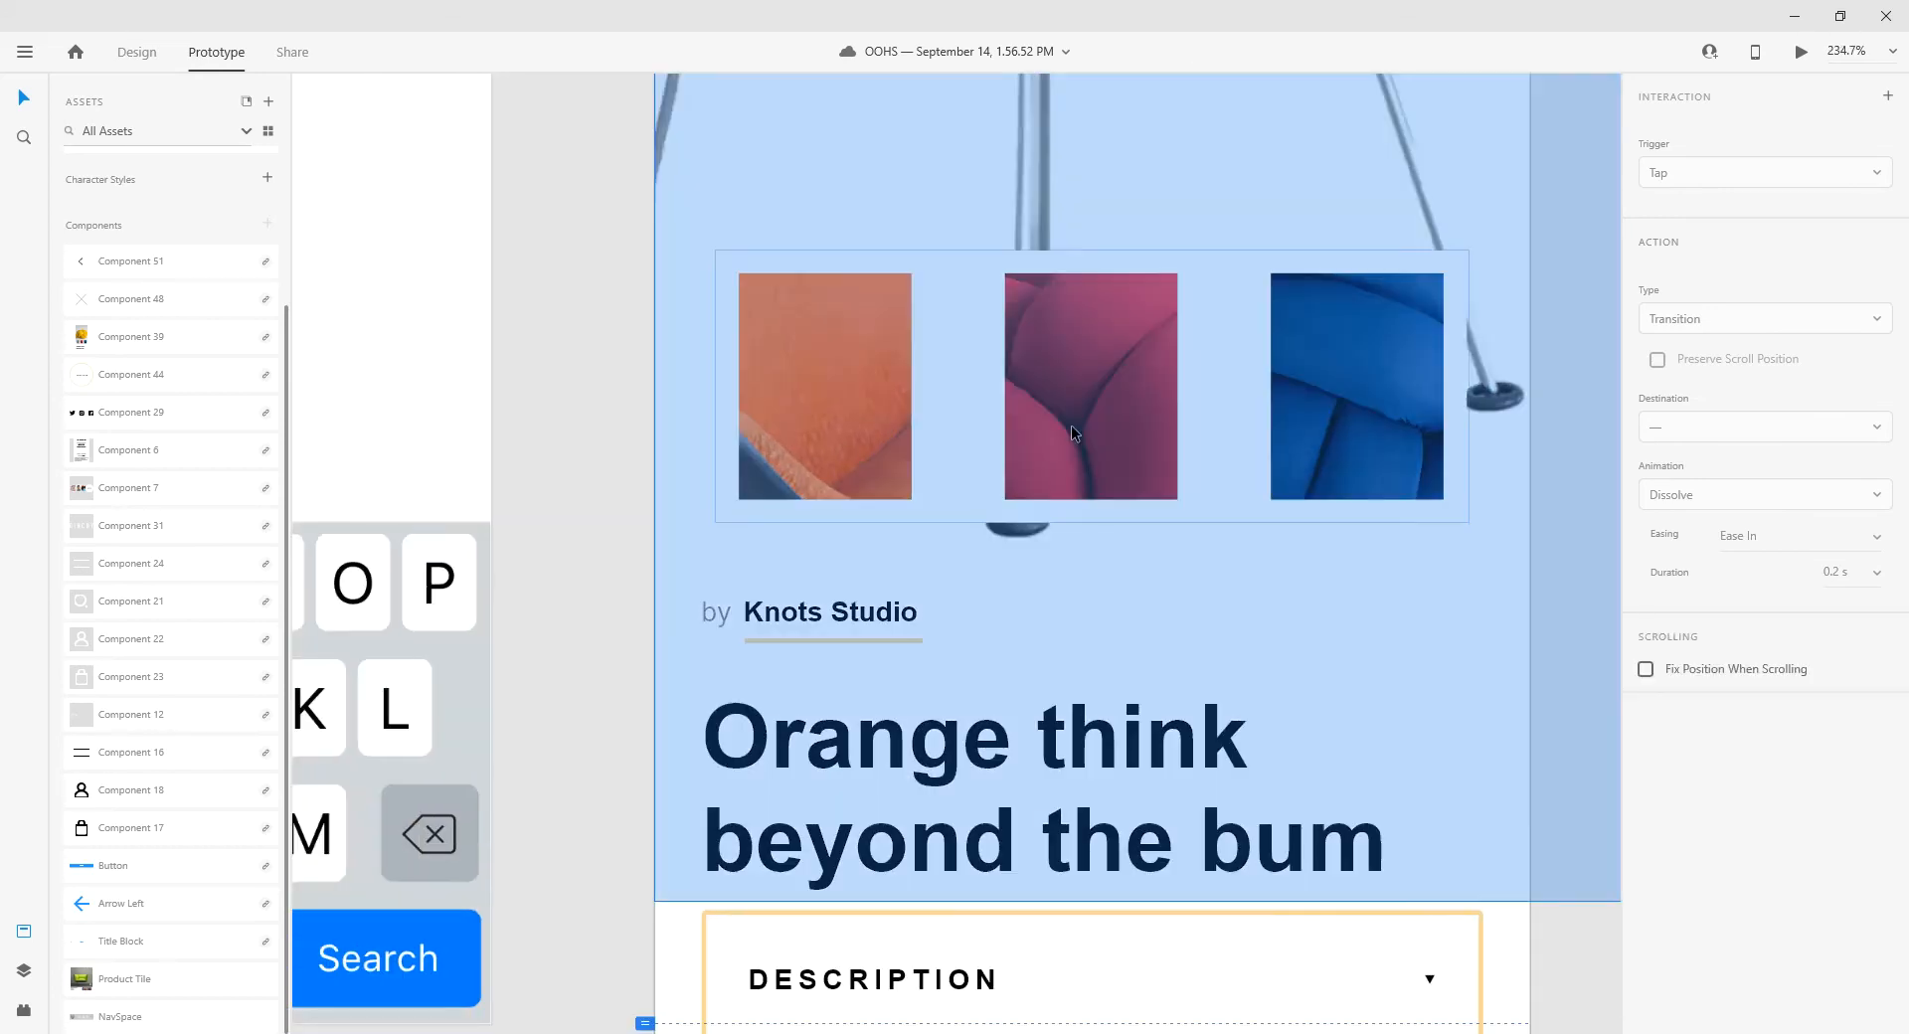
click(850, 414)
double_click(764, 427)
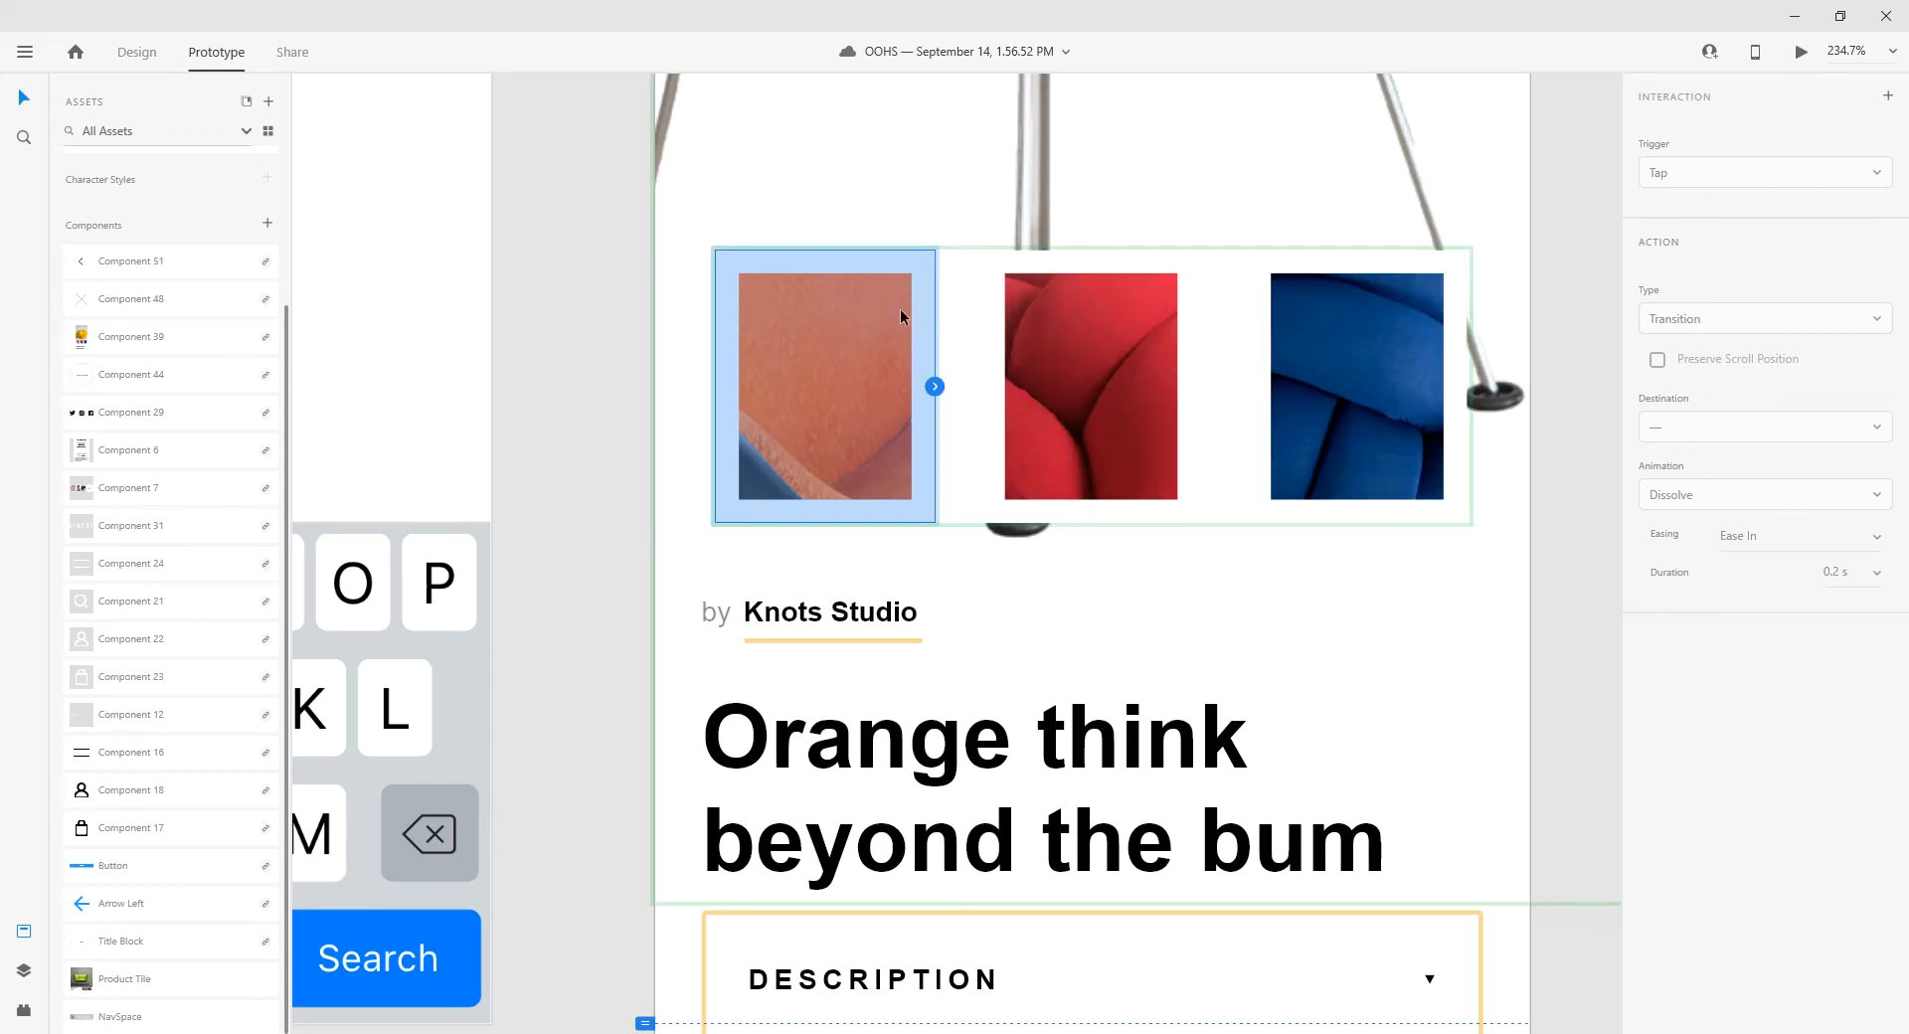
scroll(1072, 375, up, 3)
scroll(1083, 366, up, 3)
scroll(1173, 338, down, 3)
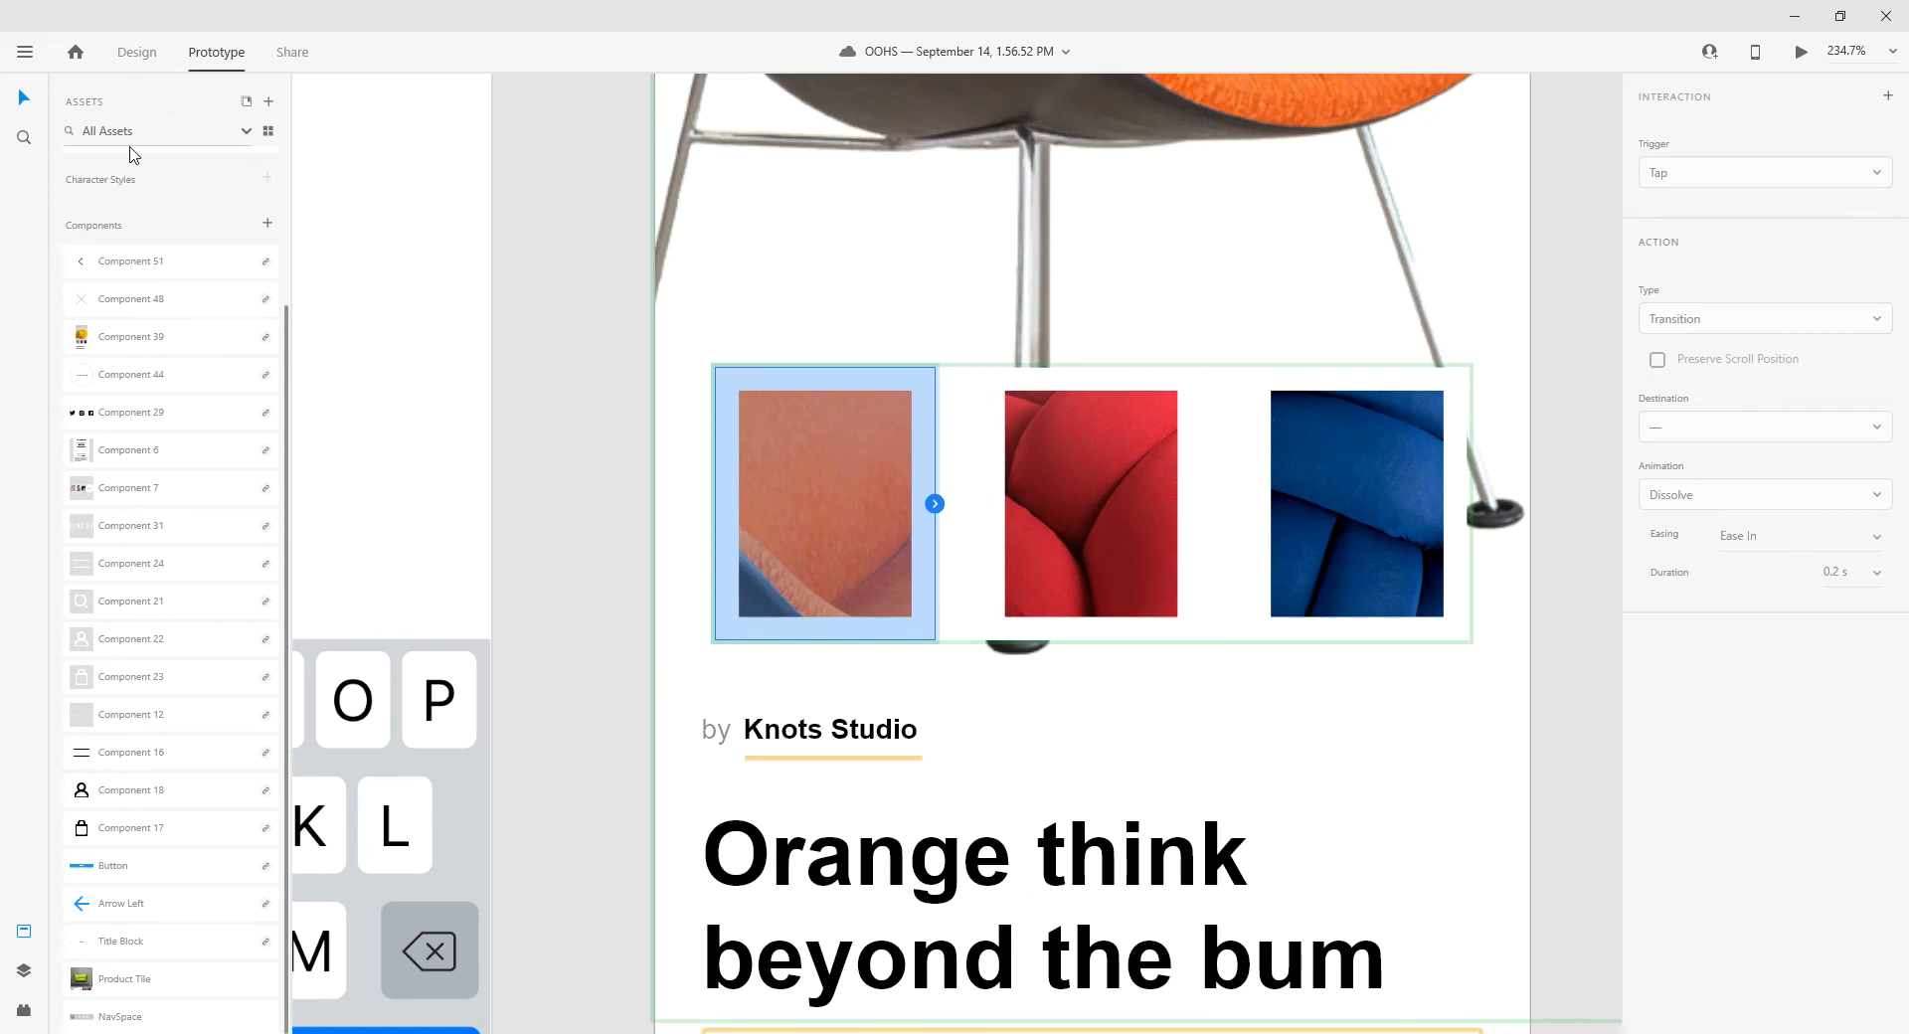
click(136, 53)
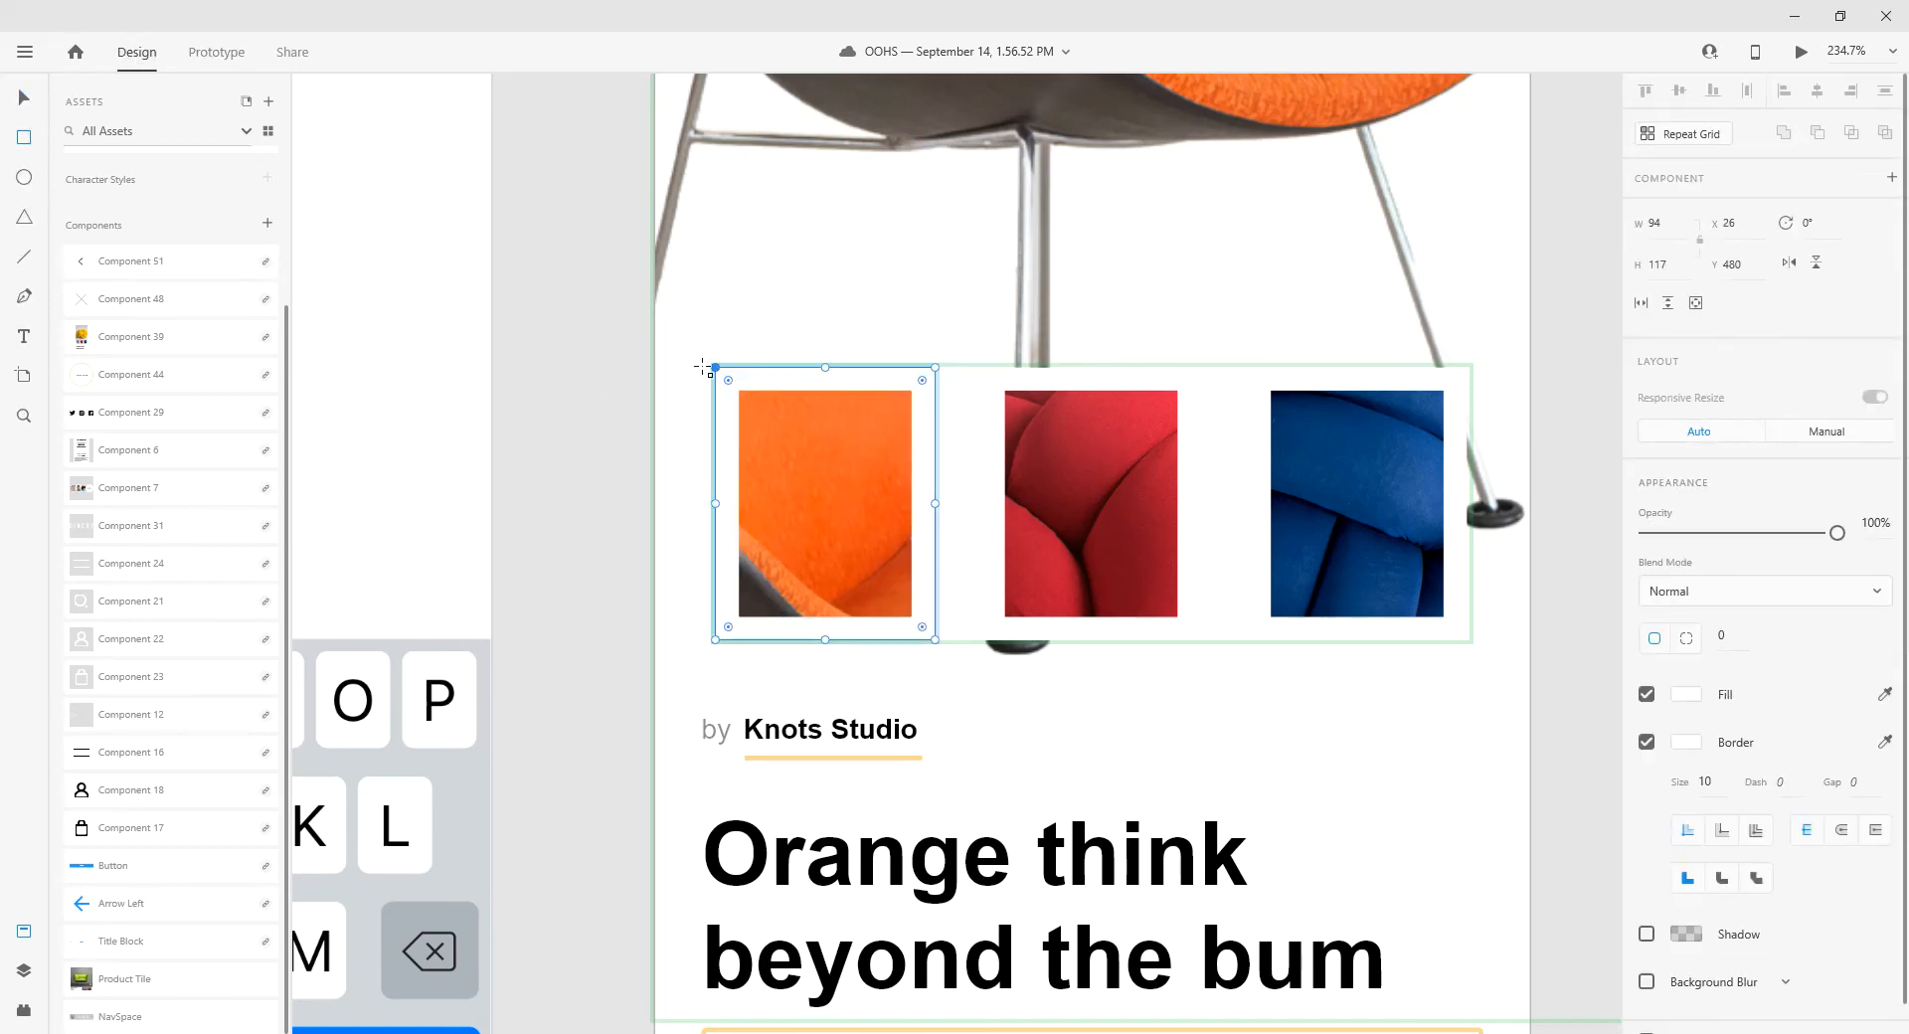
drag(715, 368, 786, 528)
key(ctrl+z)
drag(702, 354, 937, 646)
key(ctrl+z)
- Draw a rectangle about 87 by 115 over the orange swatch, remove its border, and enable its shadow
click(804, 322)
click(767, 379)
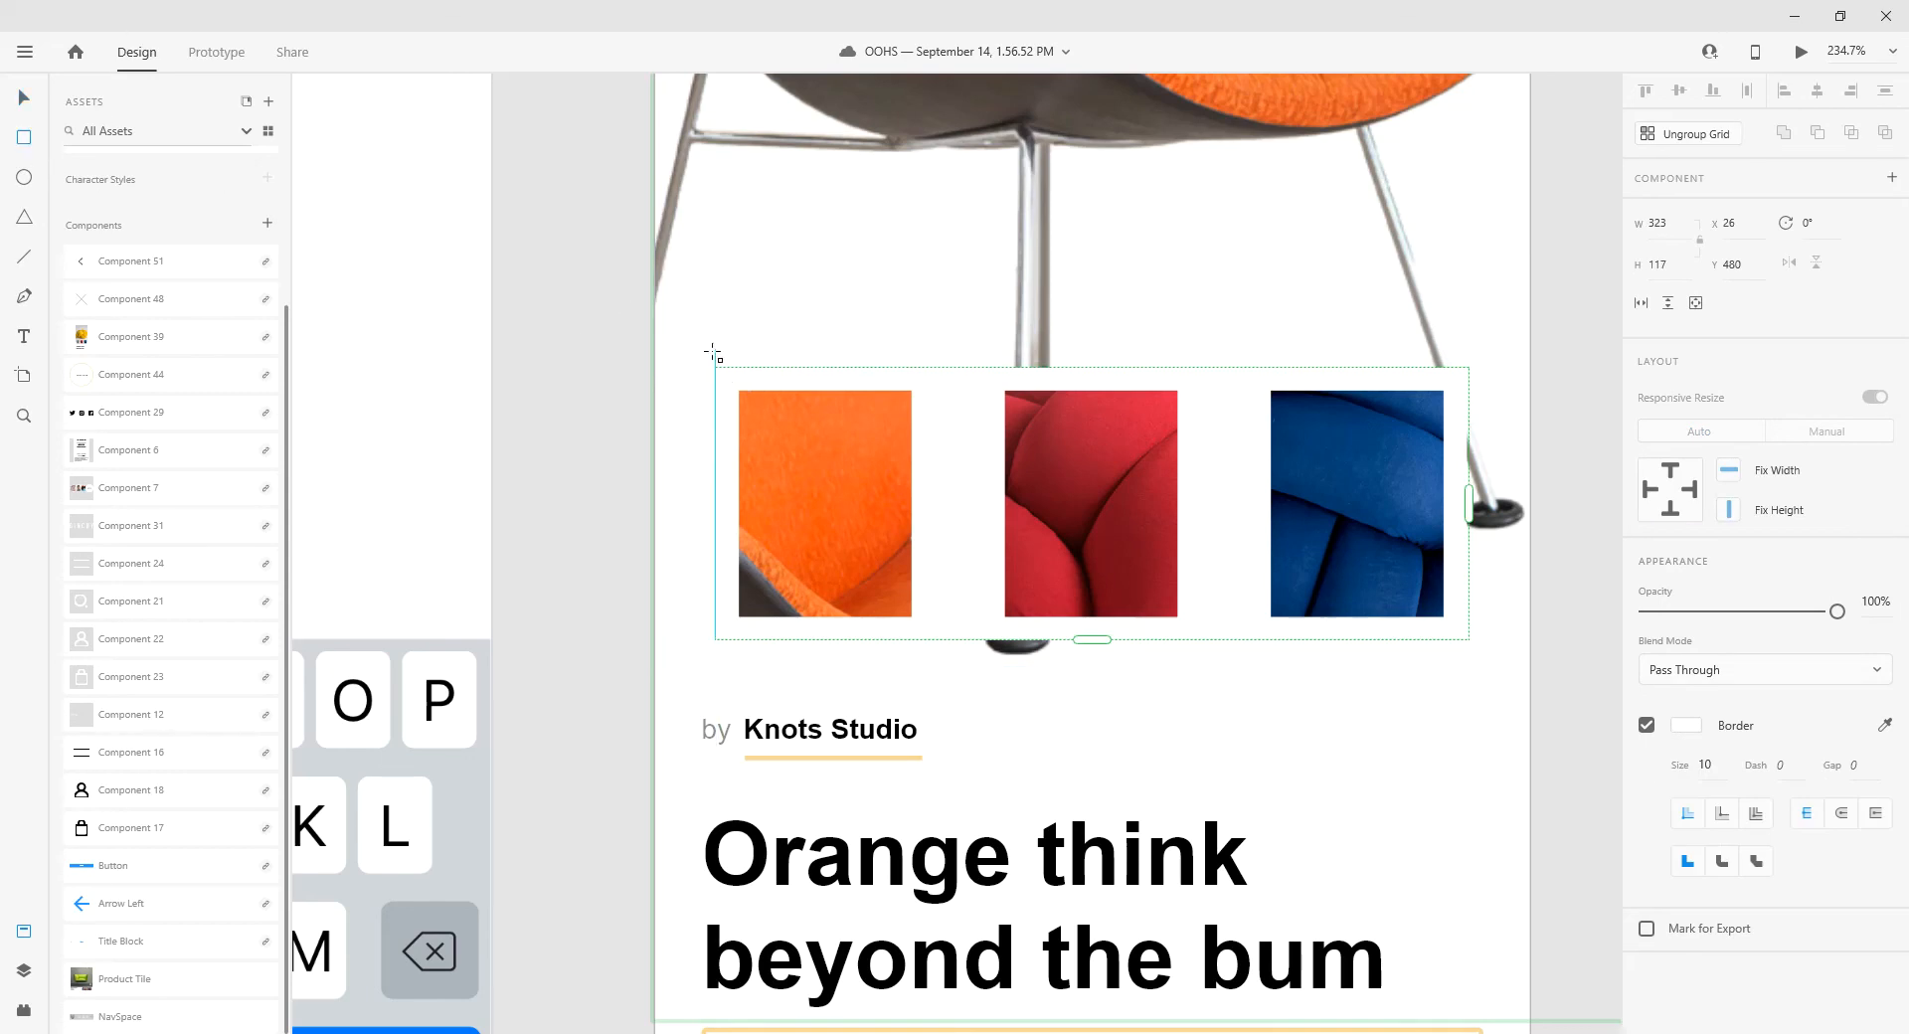
drag(714, 364, 916, 635)
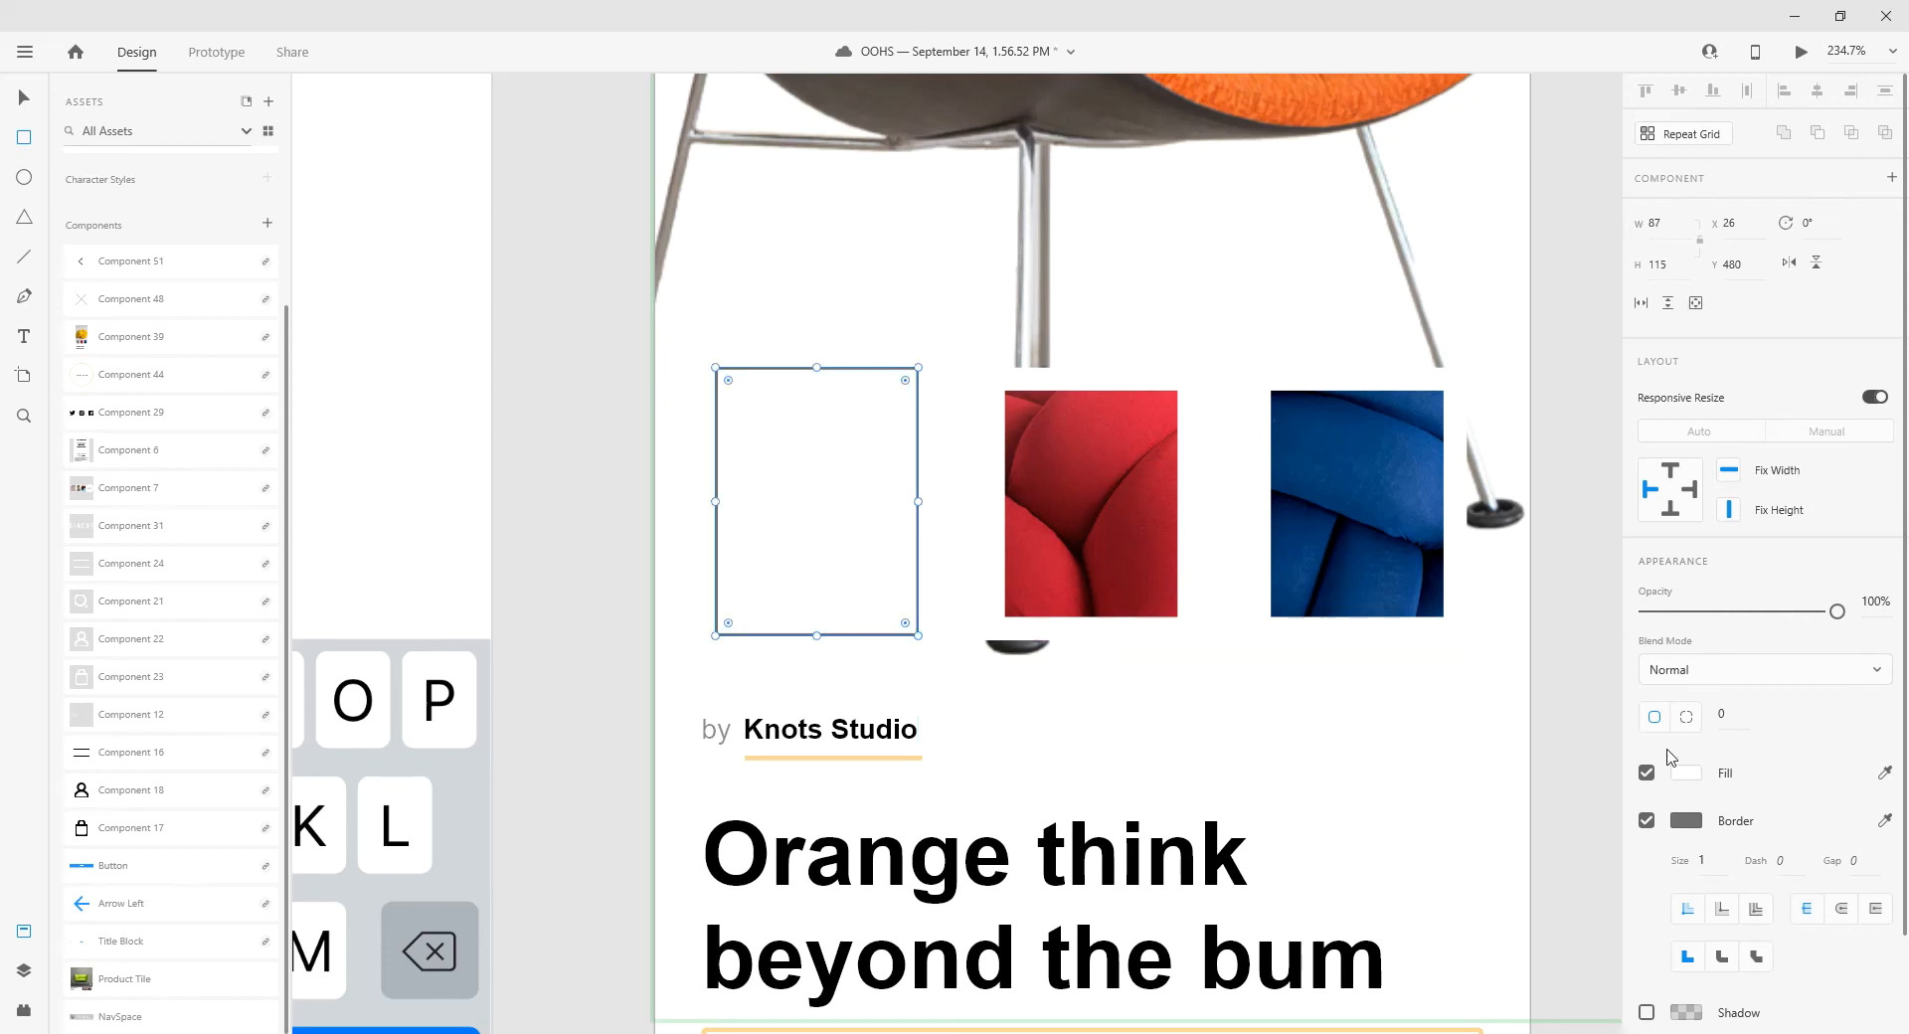
click(1648, 822)
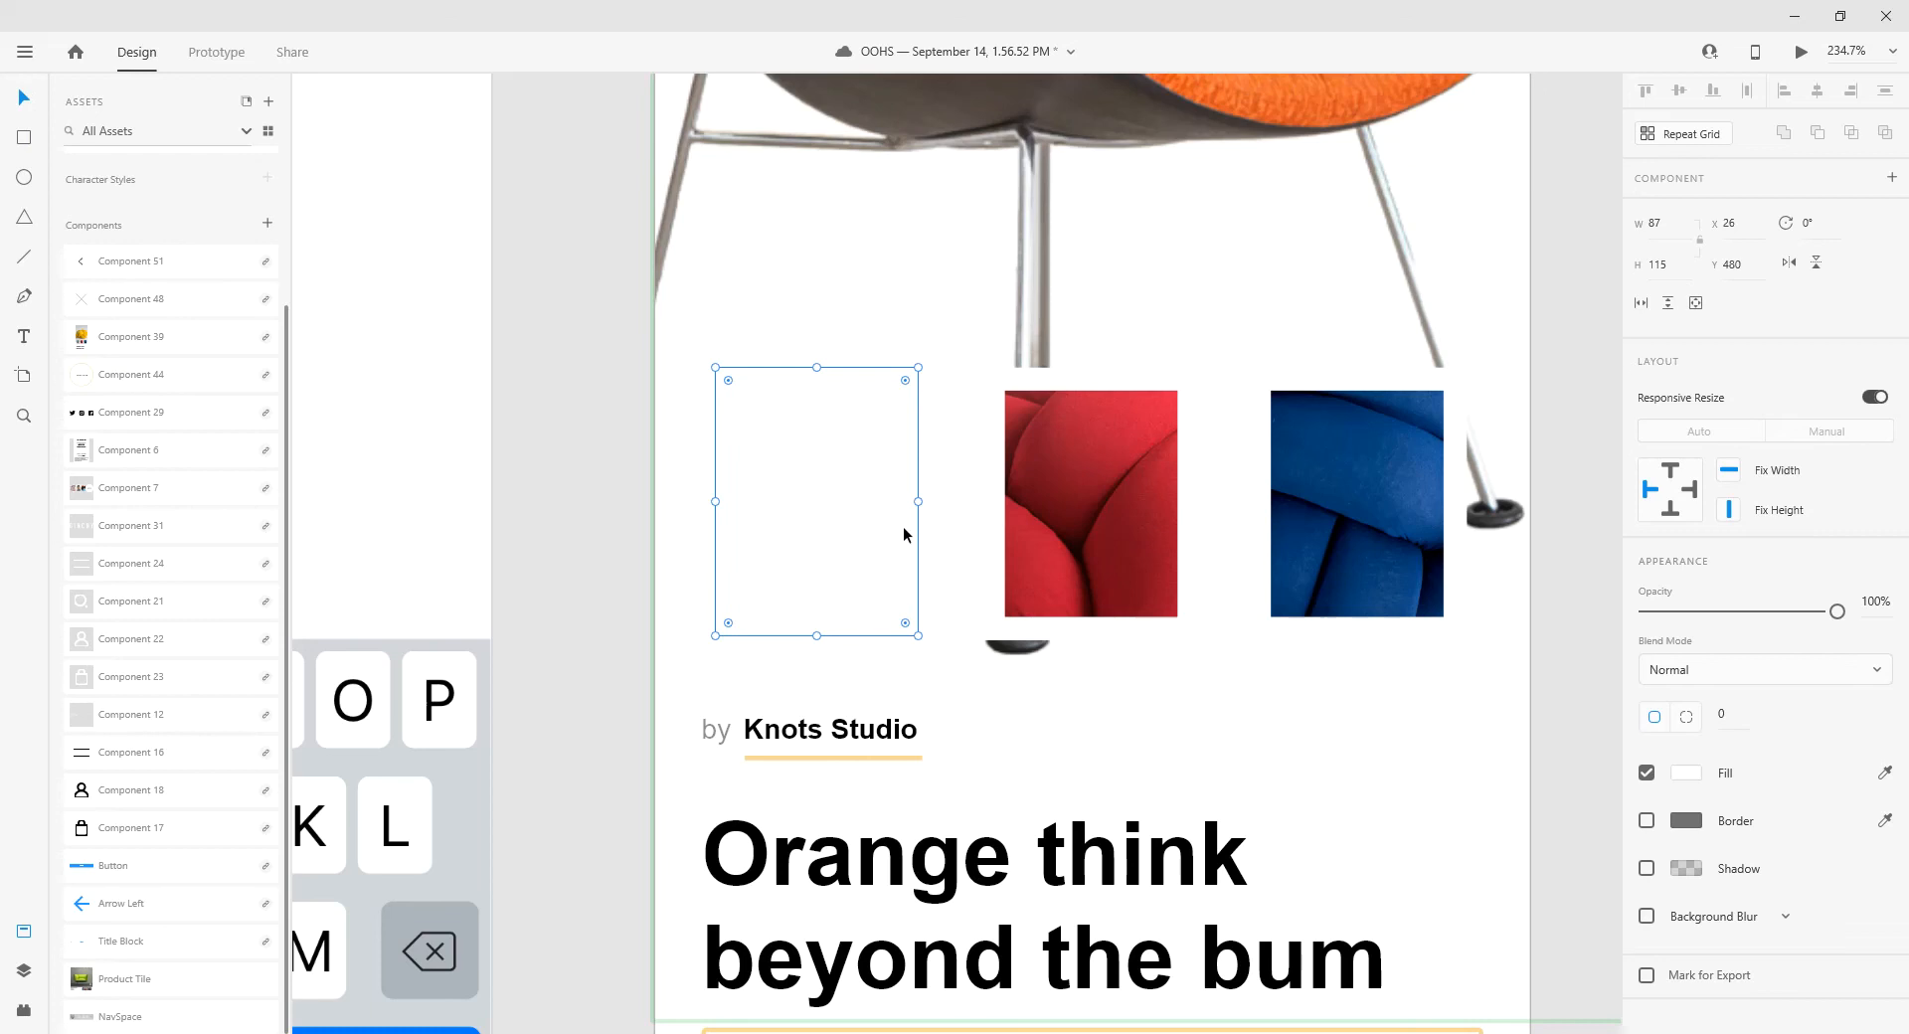
click(1647, 869)
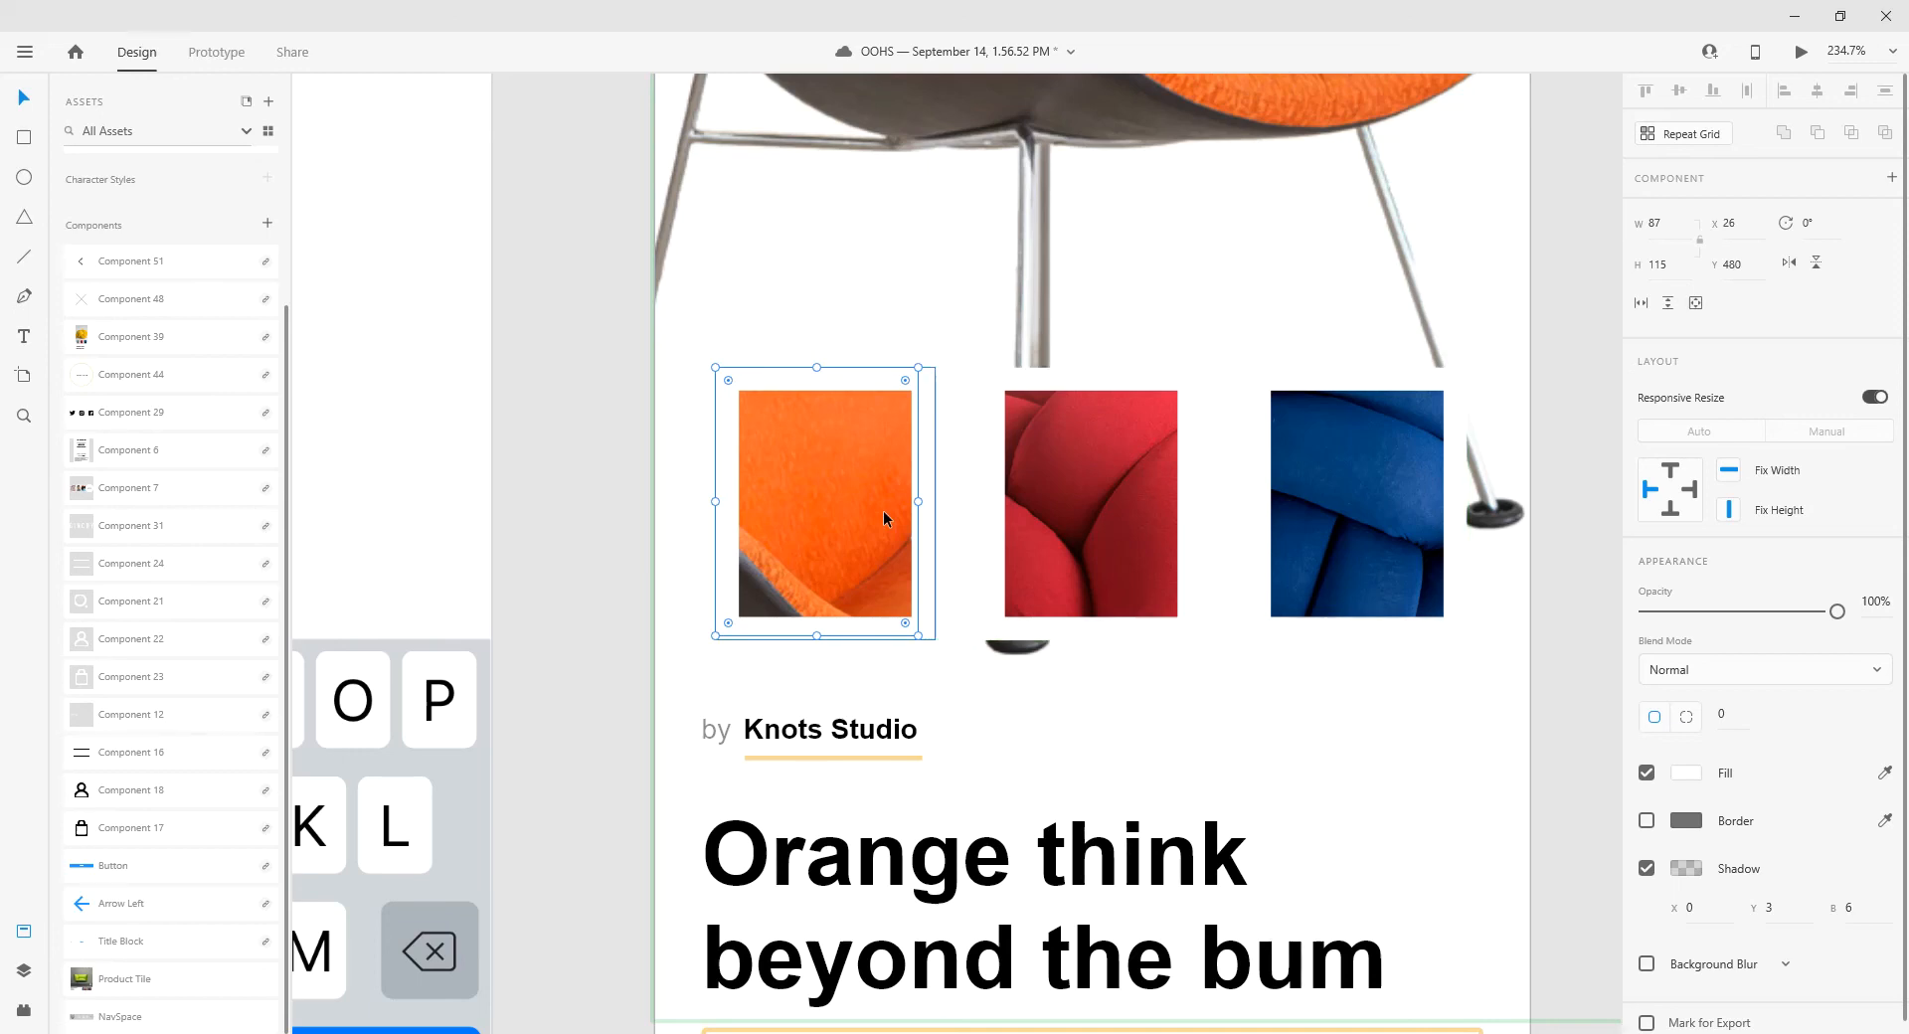
- Arrange the white shadowed rectangle behind the orange swatch image, comparing the result through undo and redo
key(Delete)
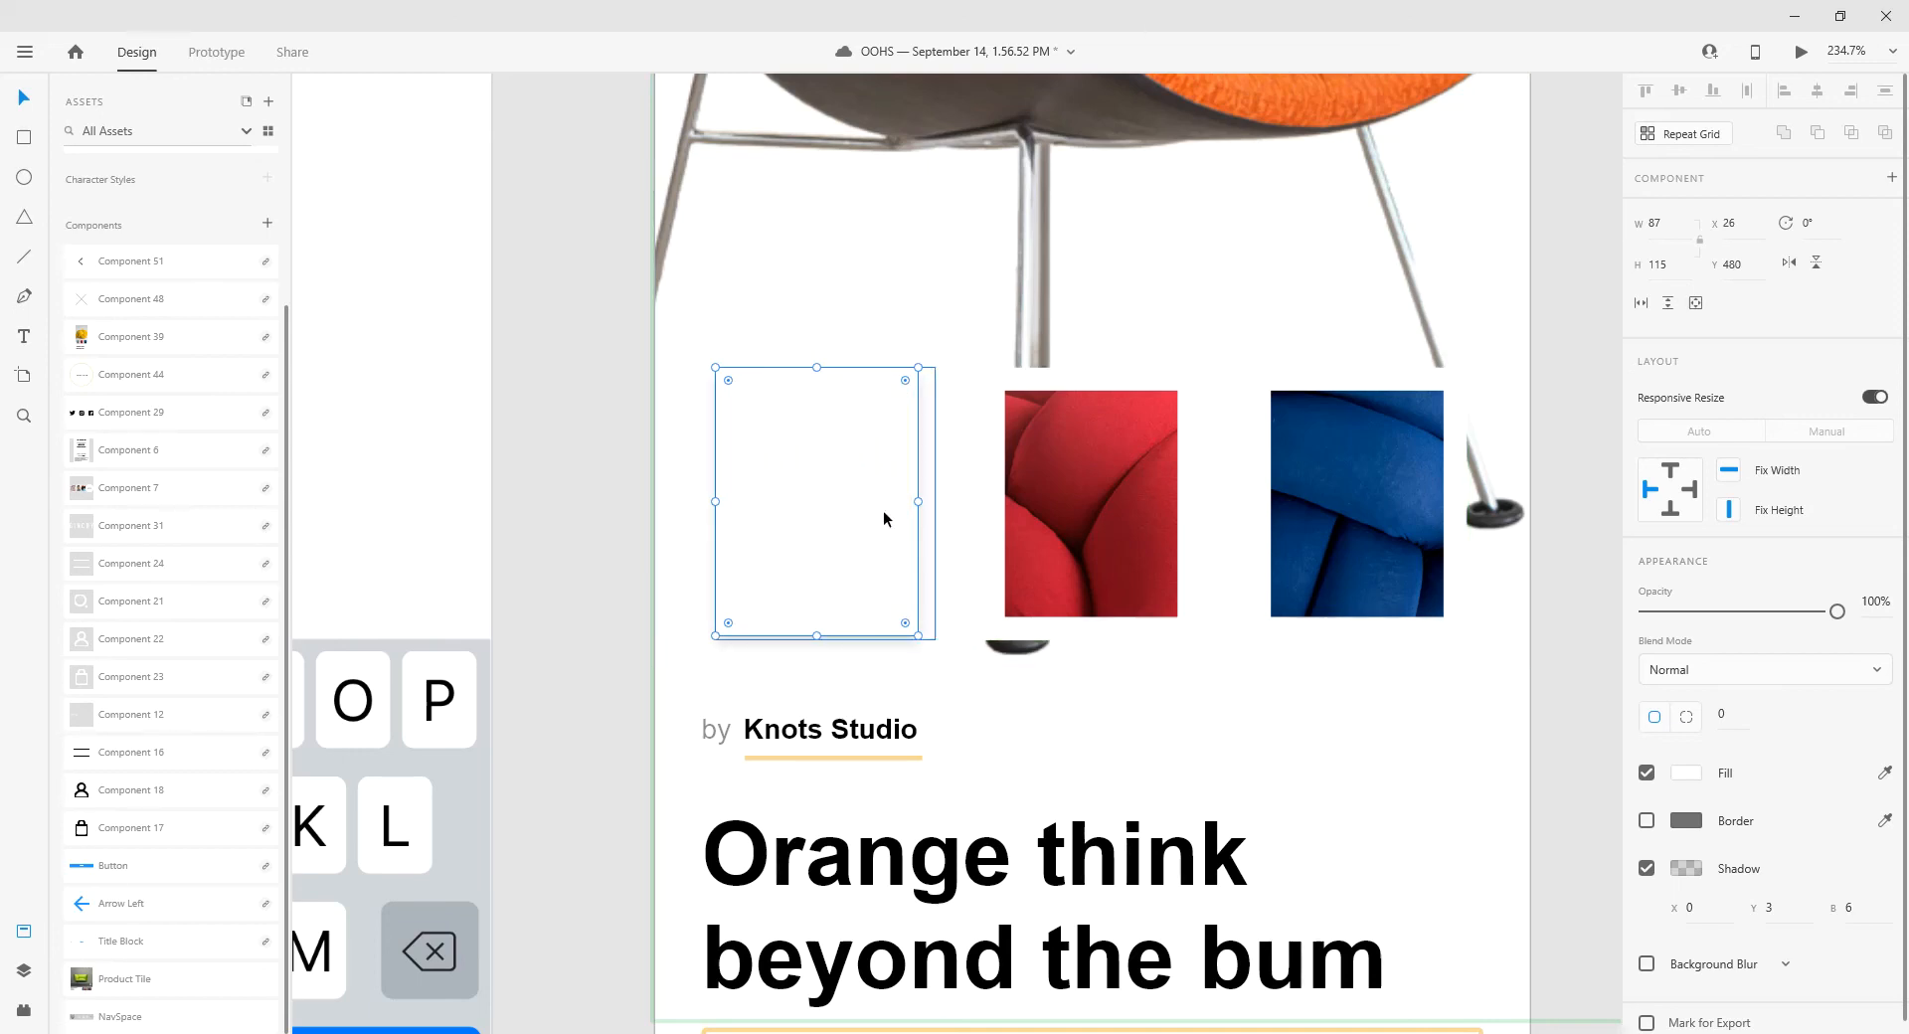
key(ctrl+z)
key(ctrl+shift+z)
key(ctrl+z)
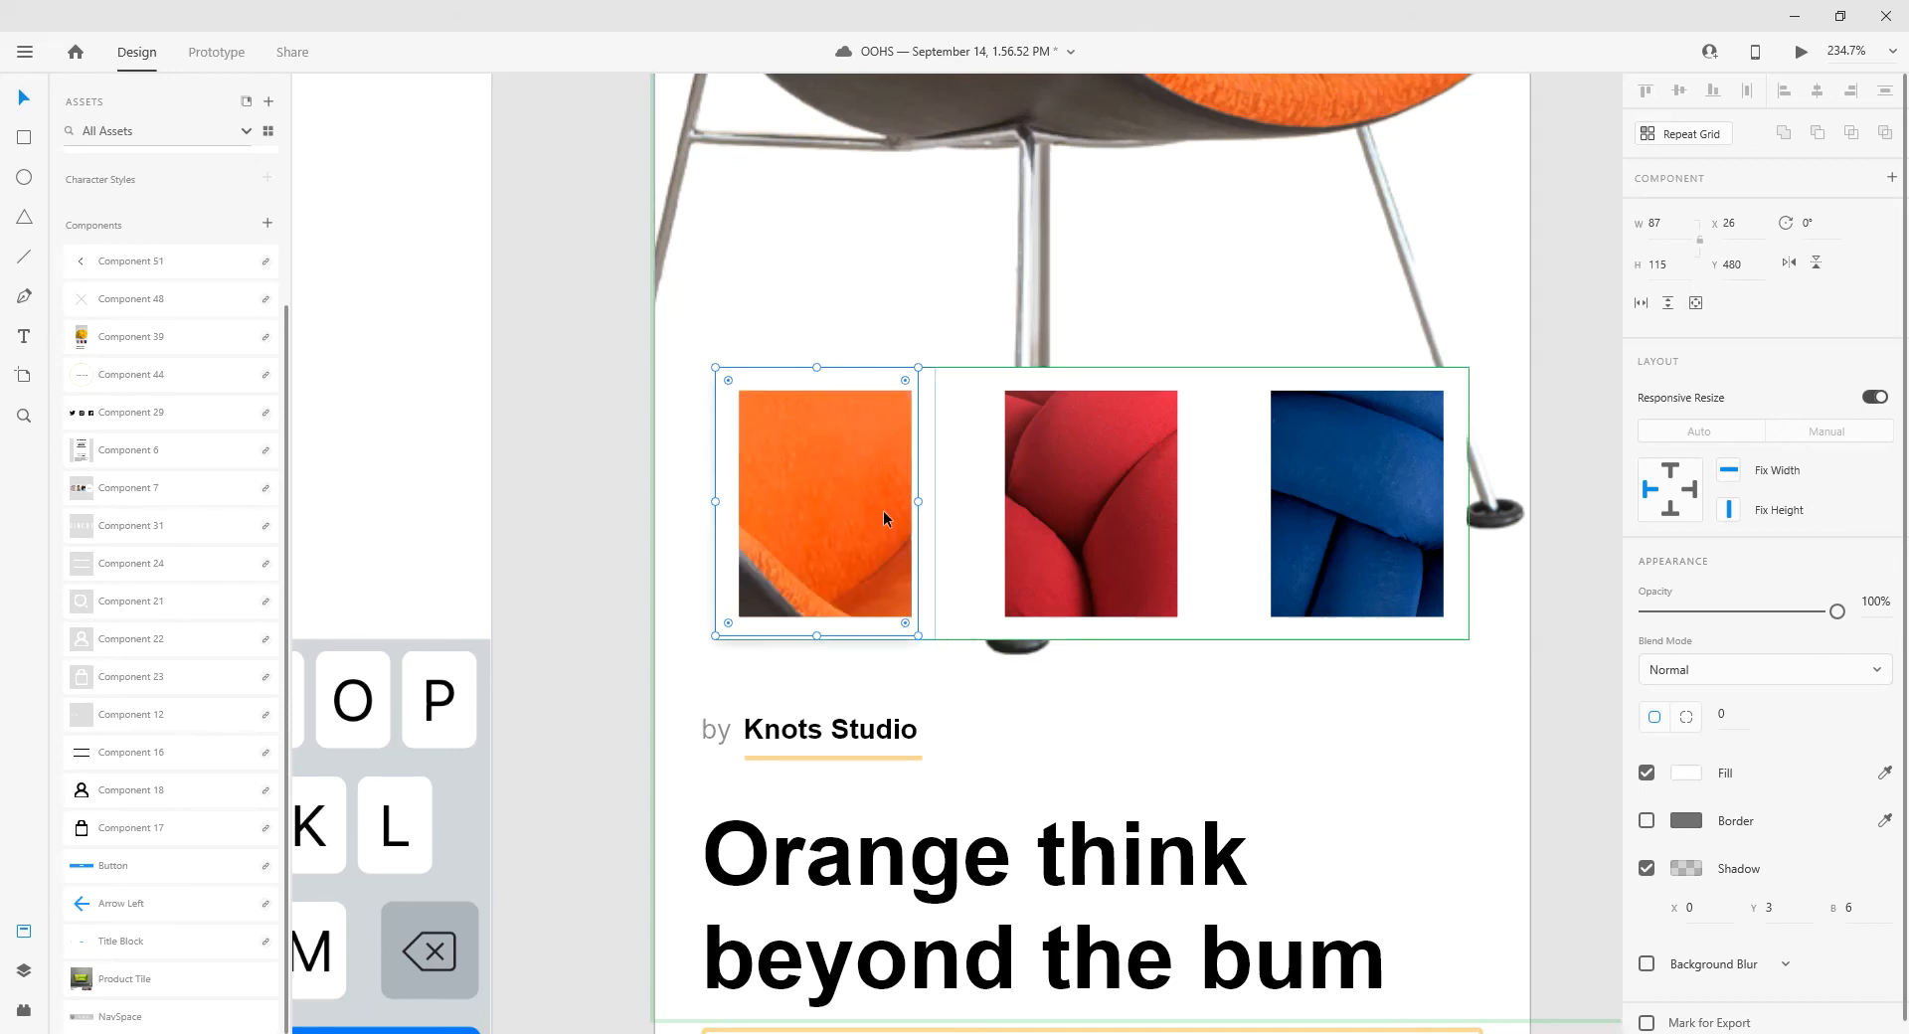
- Nudge the shadowed rectangle and widen it to about 93, extending its lower edge slightly to frame the orange swatch evenly
key(Down)
key(Right)
key(Right)
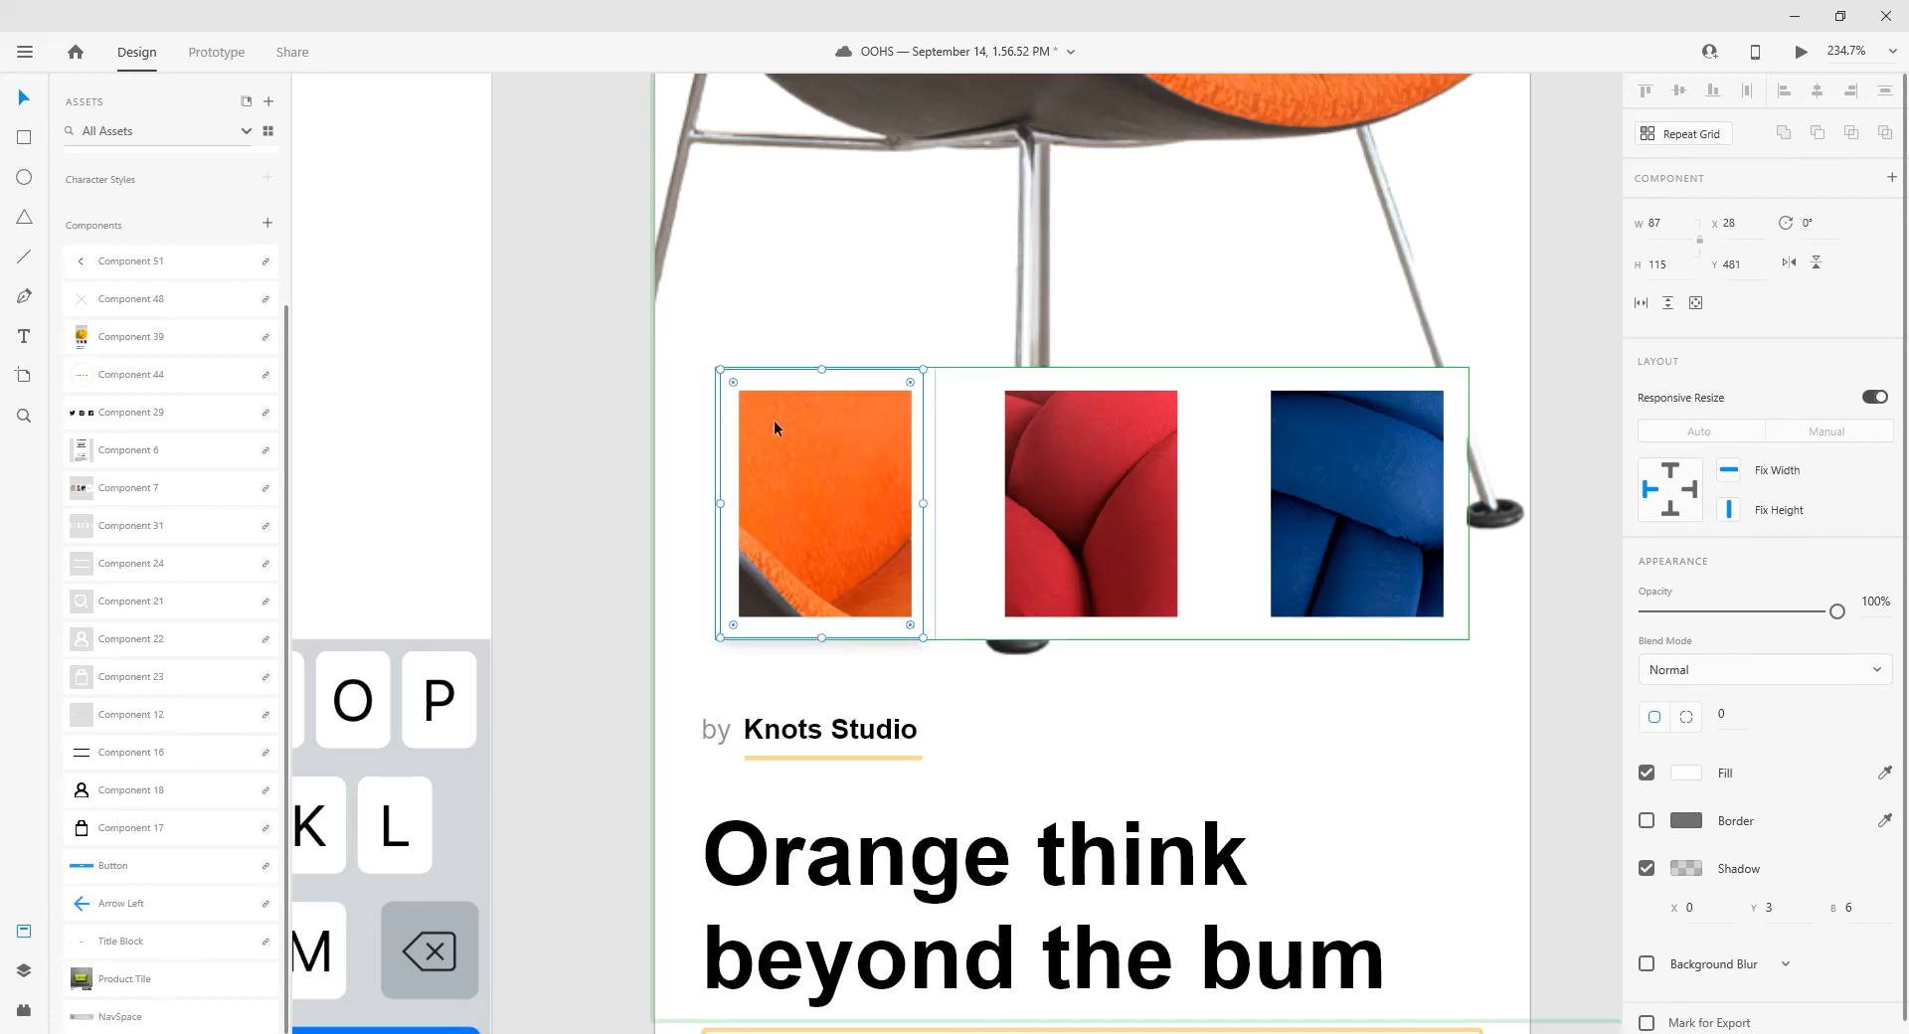
drag(922, 503, 934, 503)
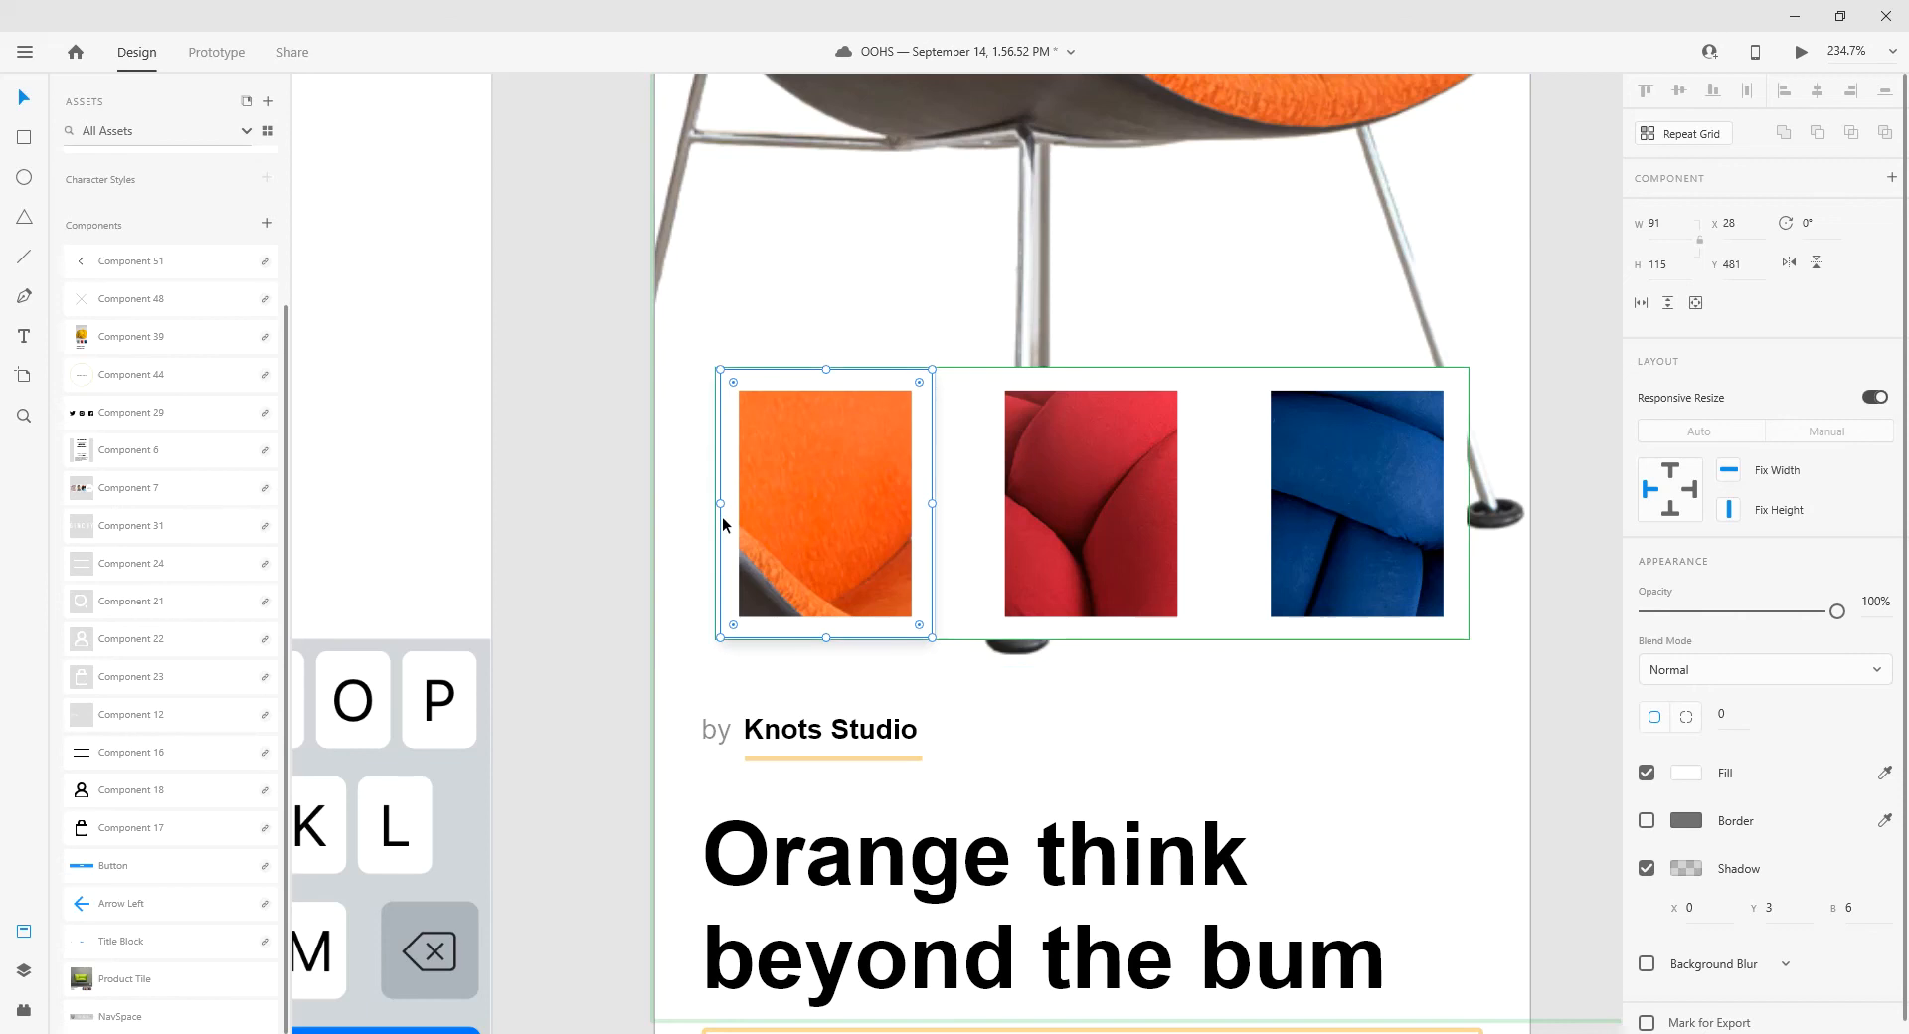
drag(722, 502, 716, 500)
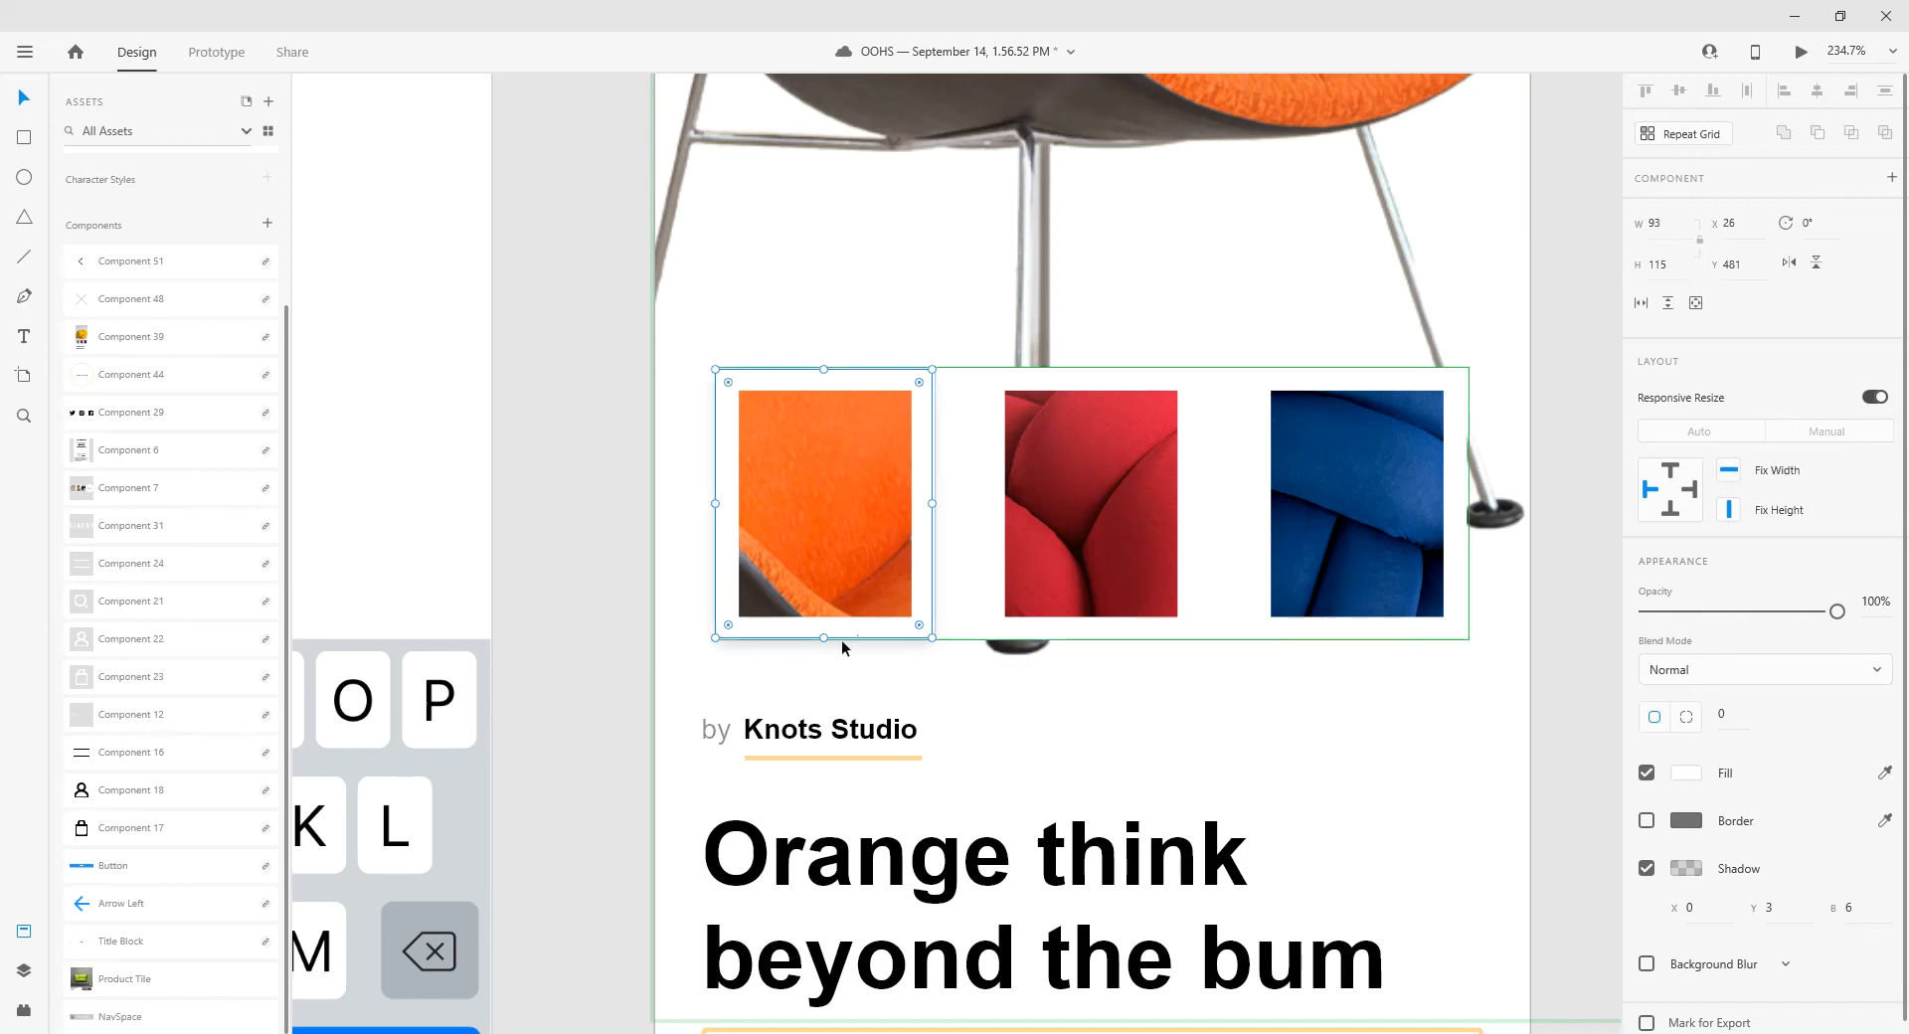
drag(823, 636, 823, 642)
key(Escape)
- Try a shadow on the red swatch in the colour row and switch it off again
double_click(1053, 578)
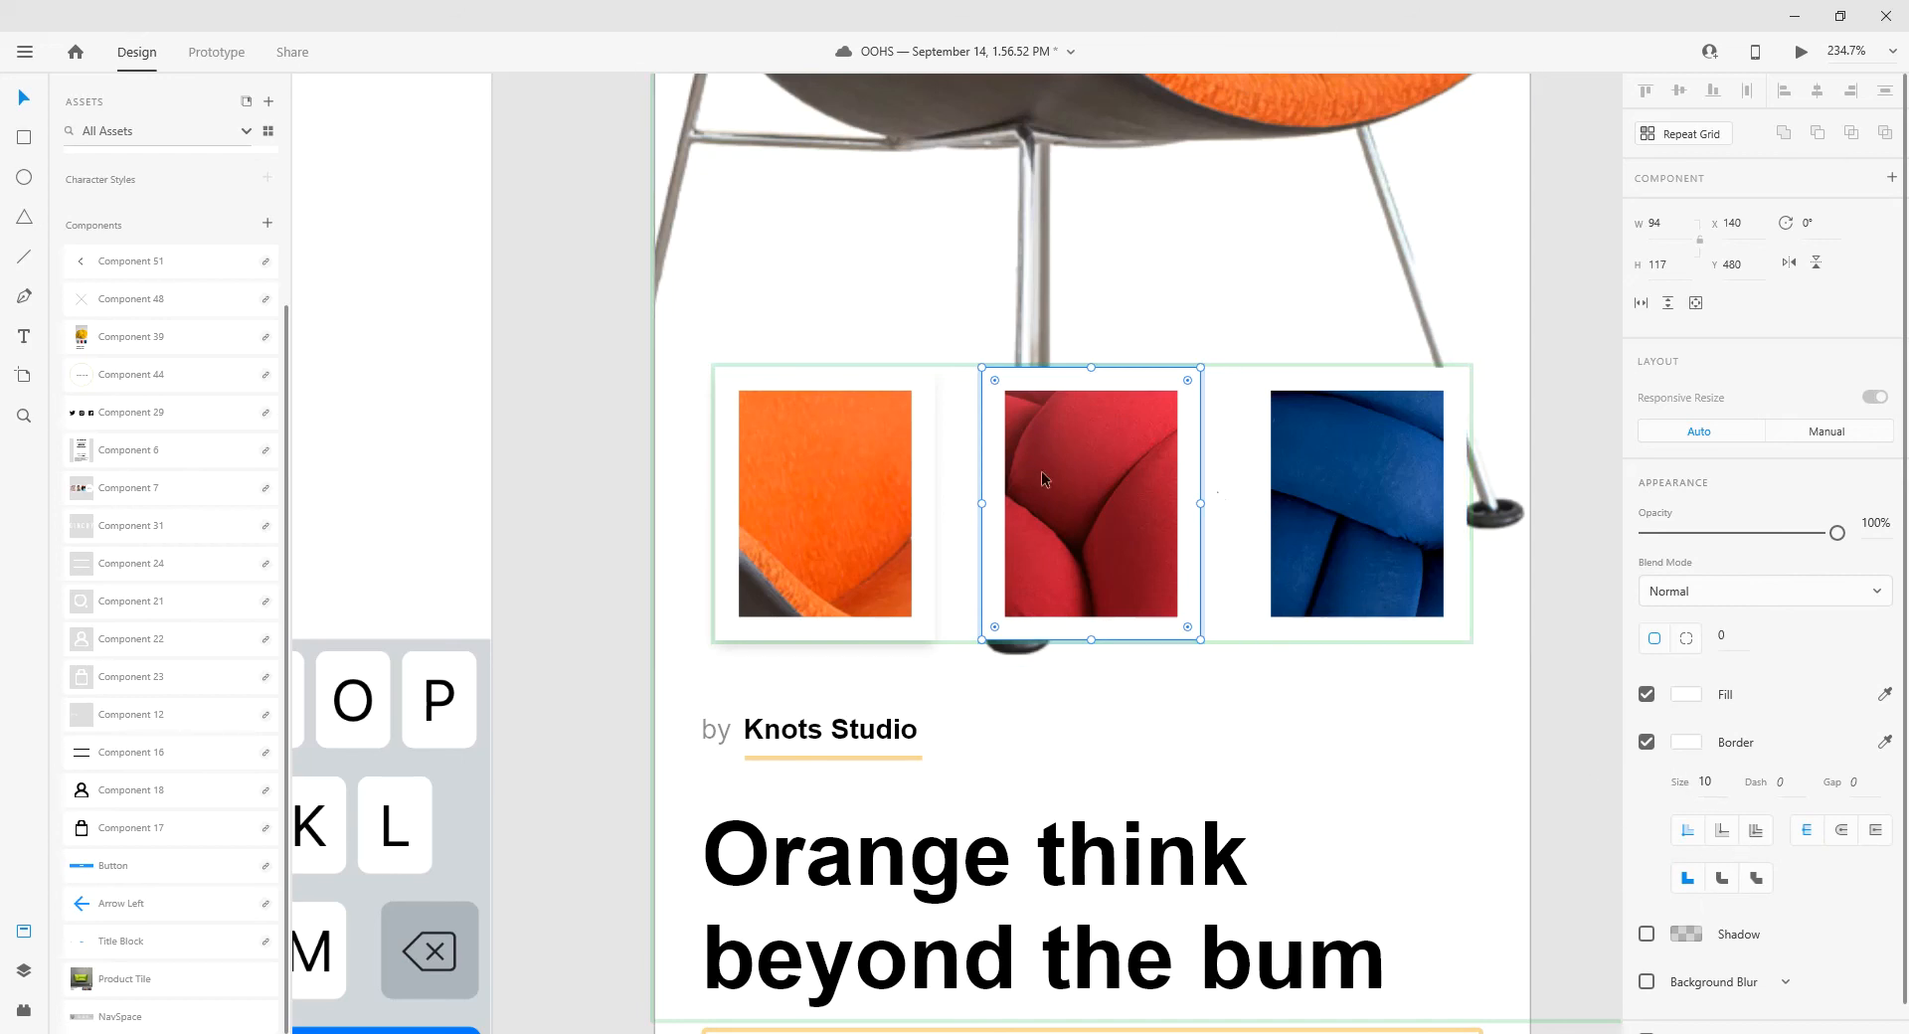
click(1647, 934)
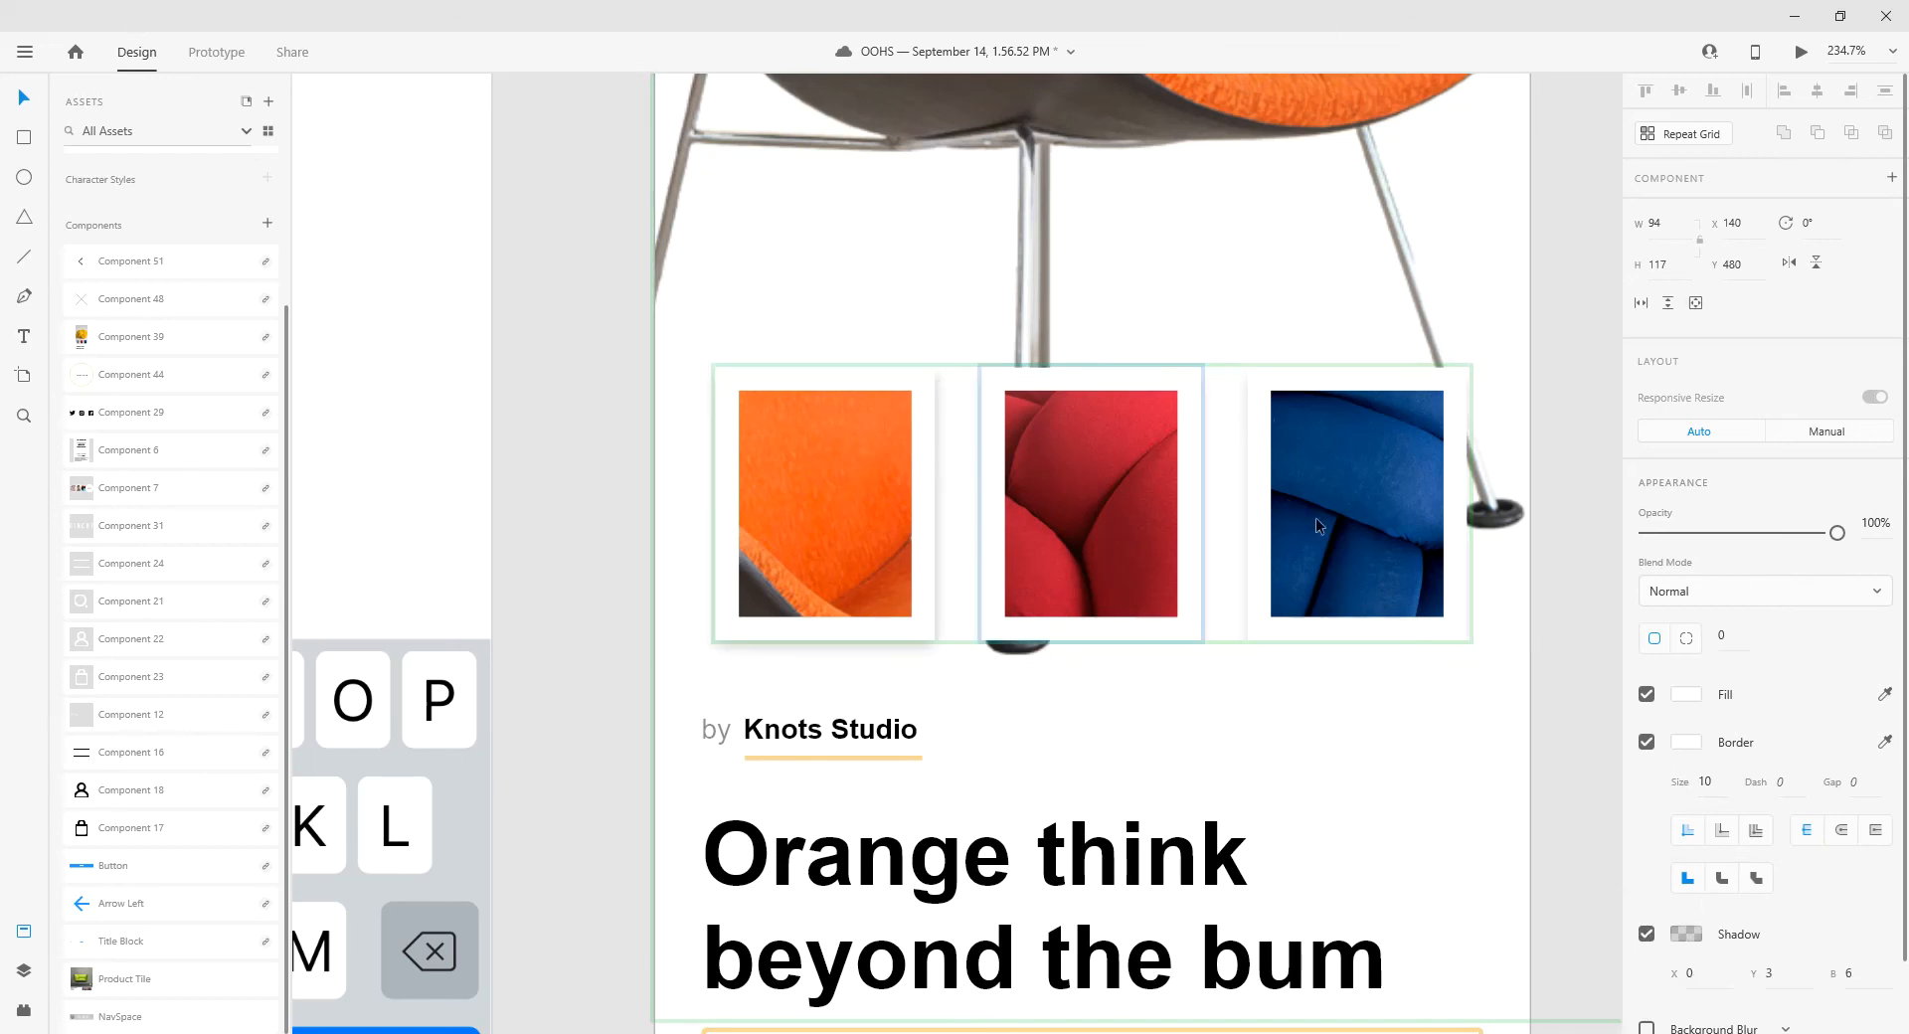
click(1647, 934)
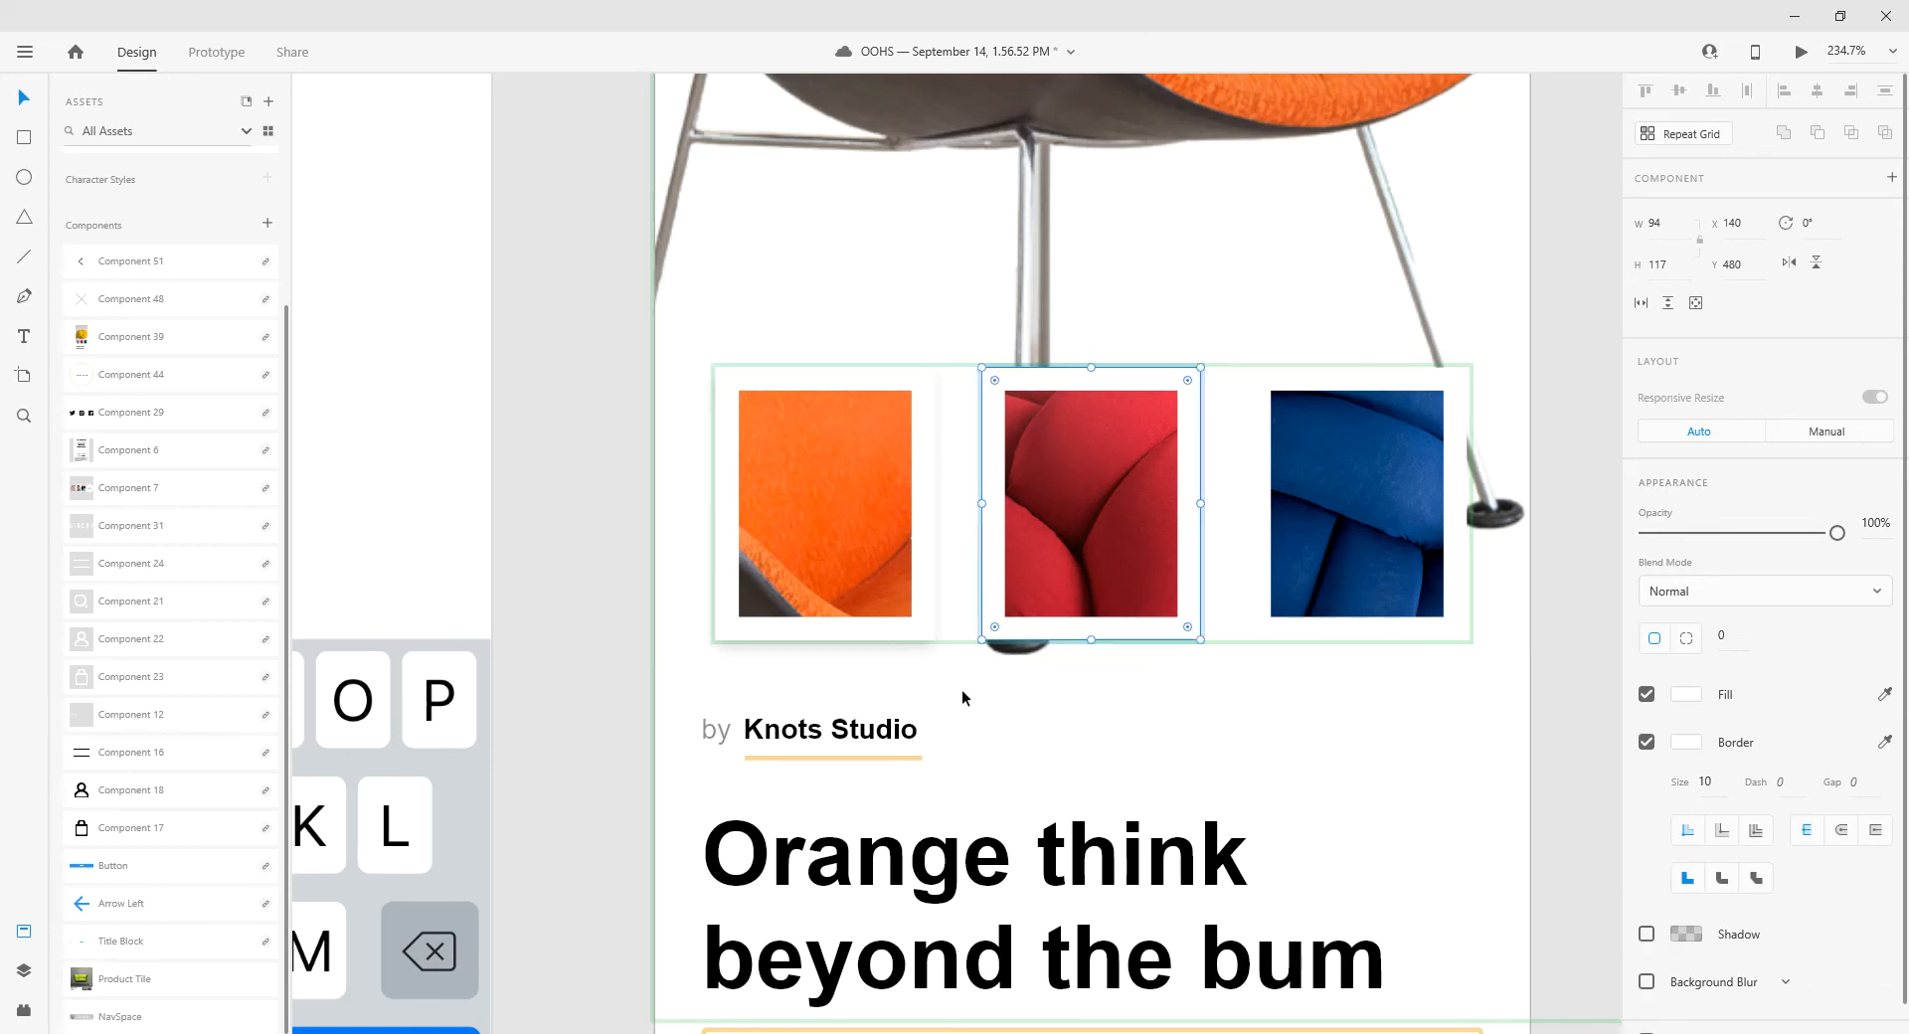
key(Escape)
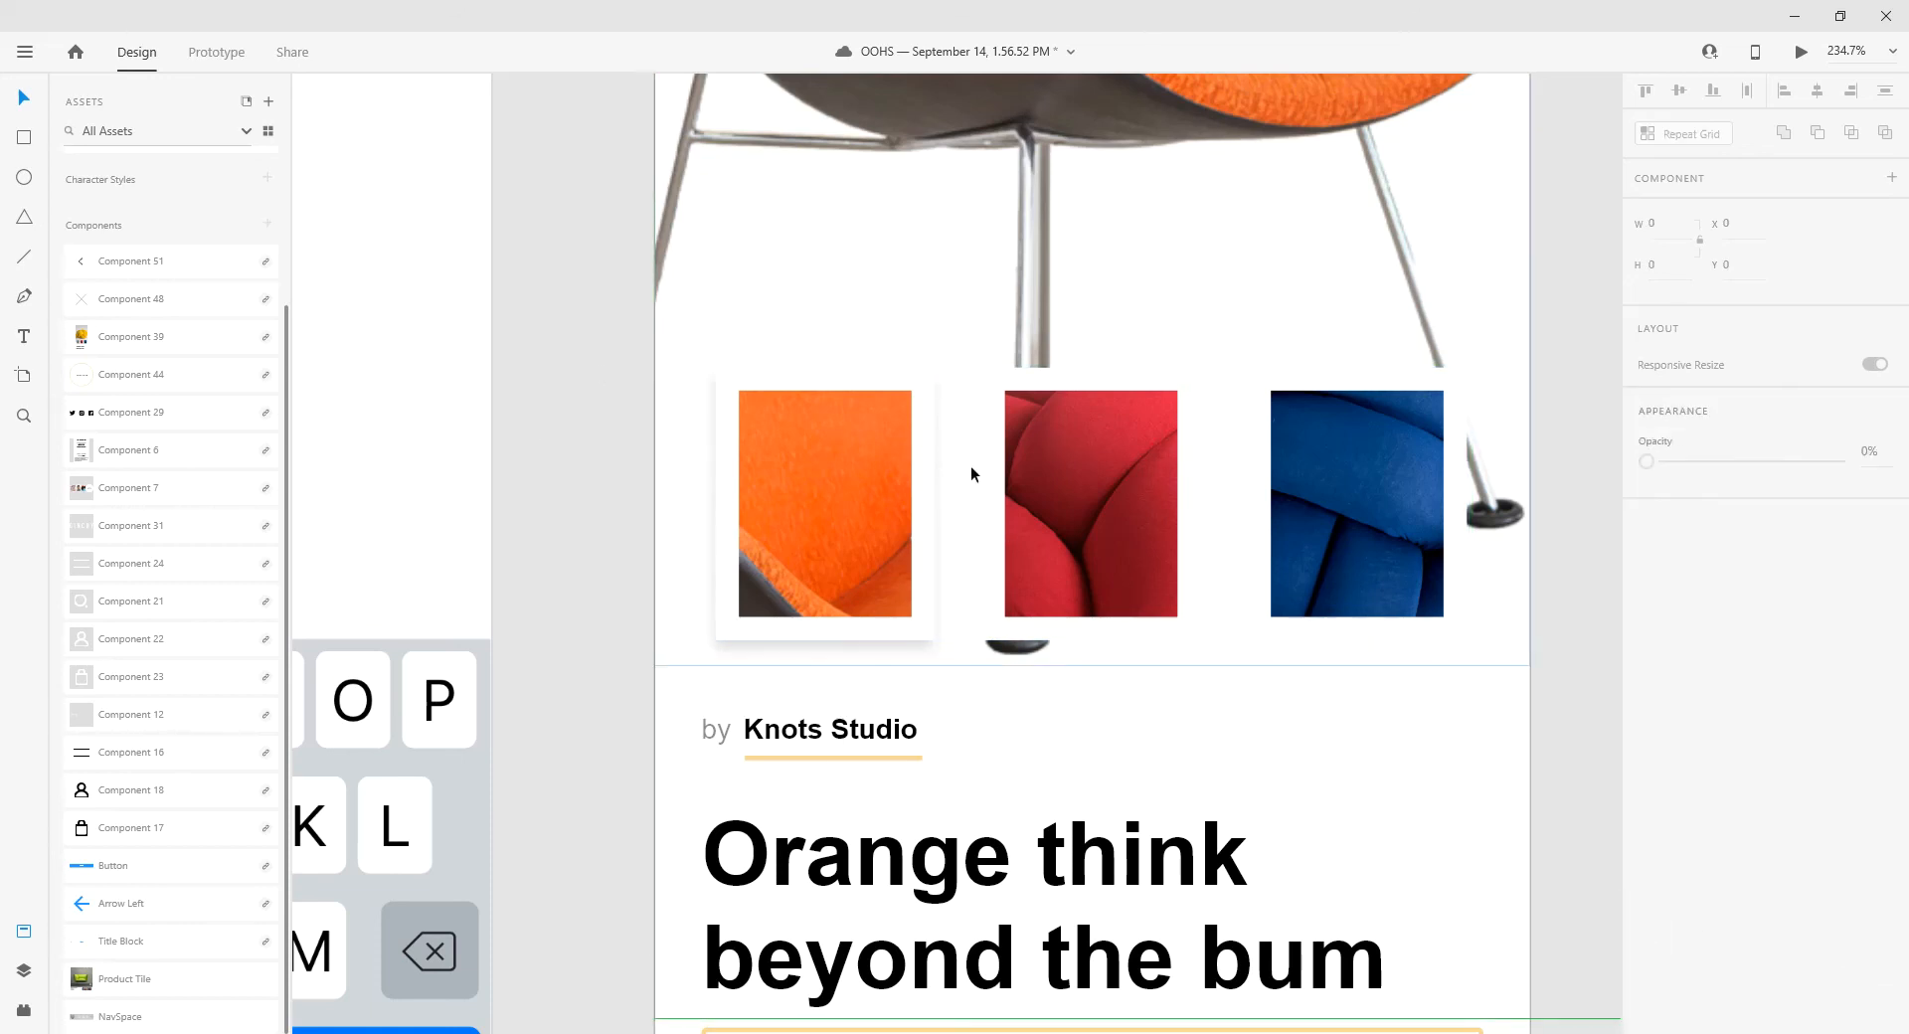
- Try moving the You might also like content down the Product Page Mobile artboard, undoing each trial move
key(ctrl+space)
scroll(1212, 531, down, 6)
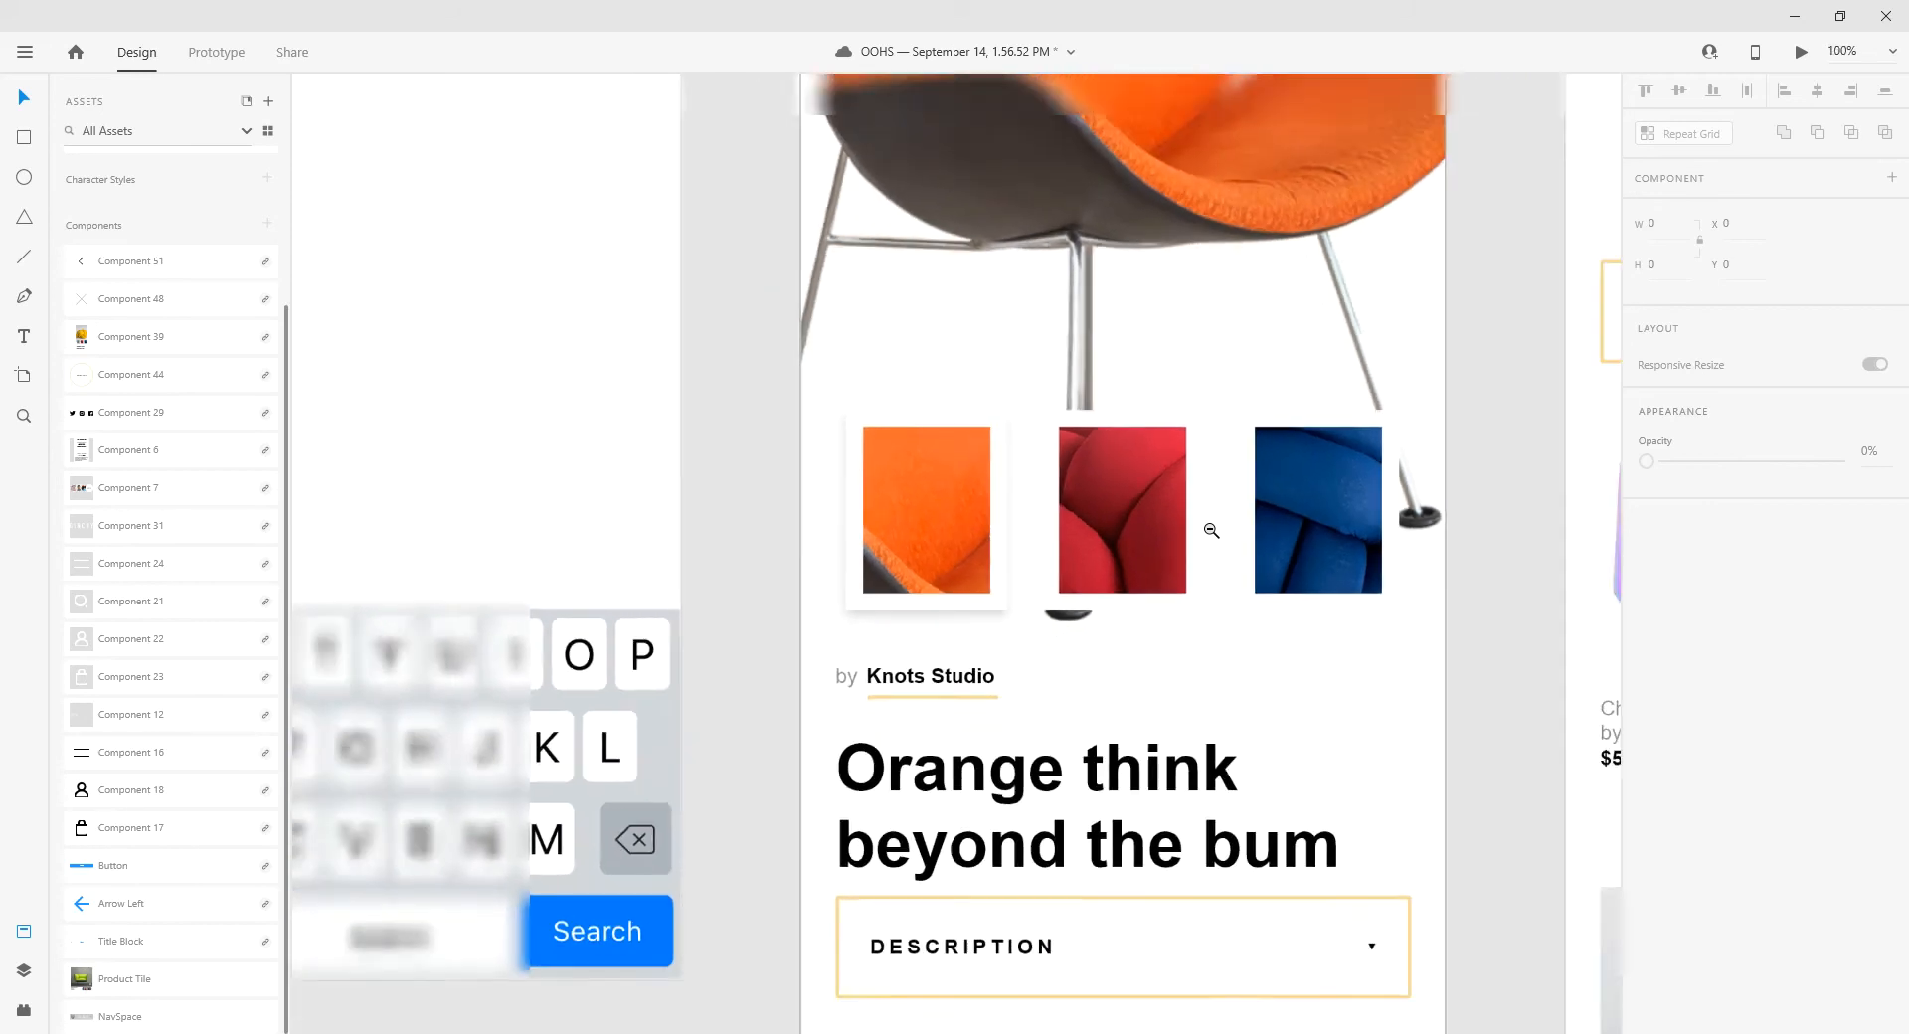
scroll(1041, 315, down, 10)
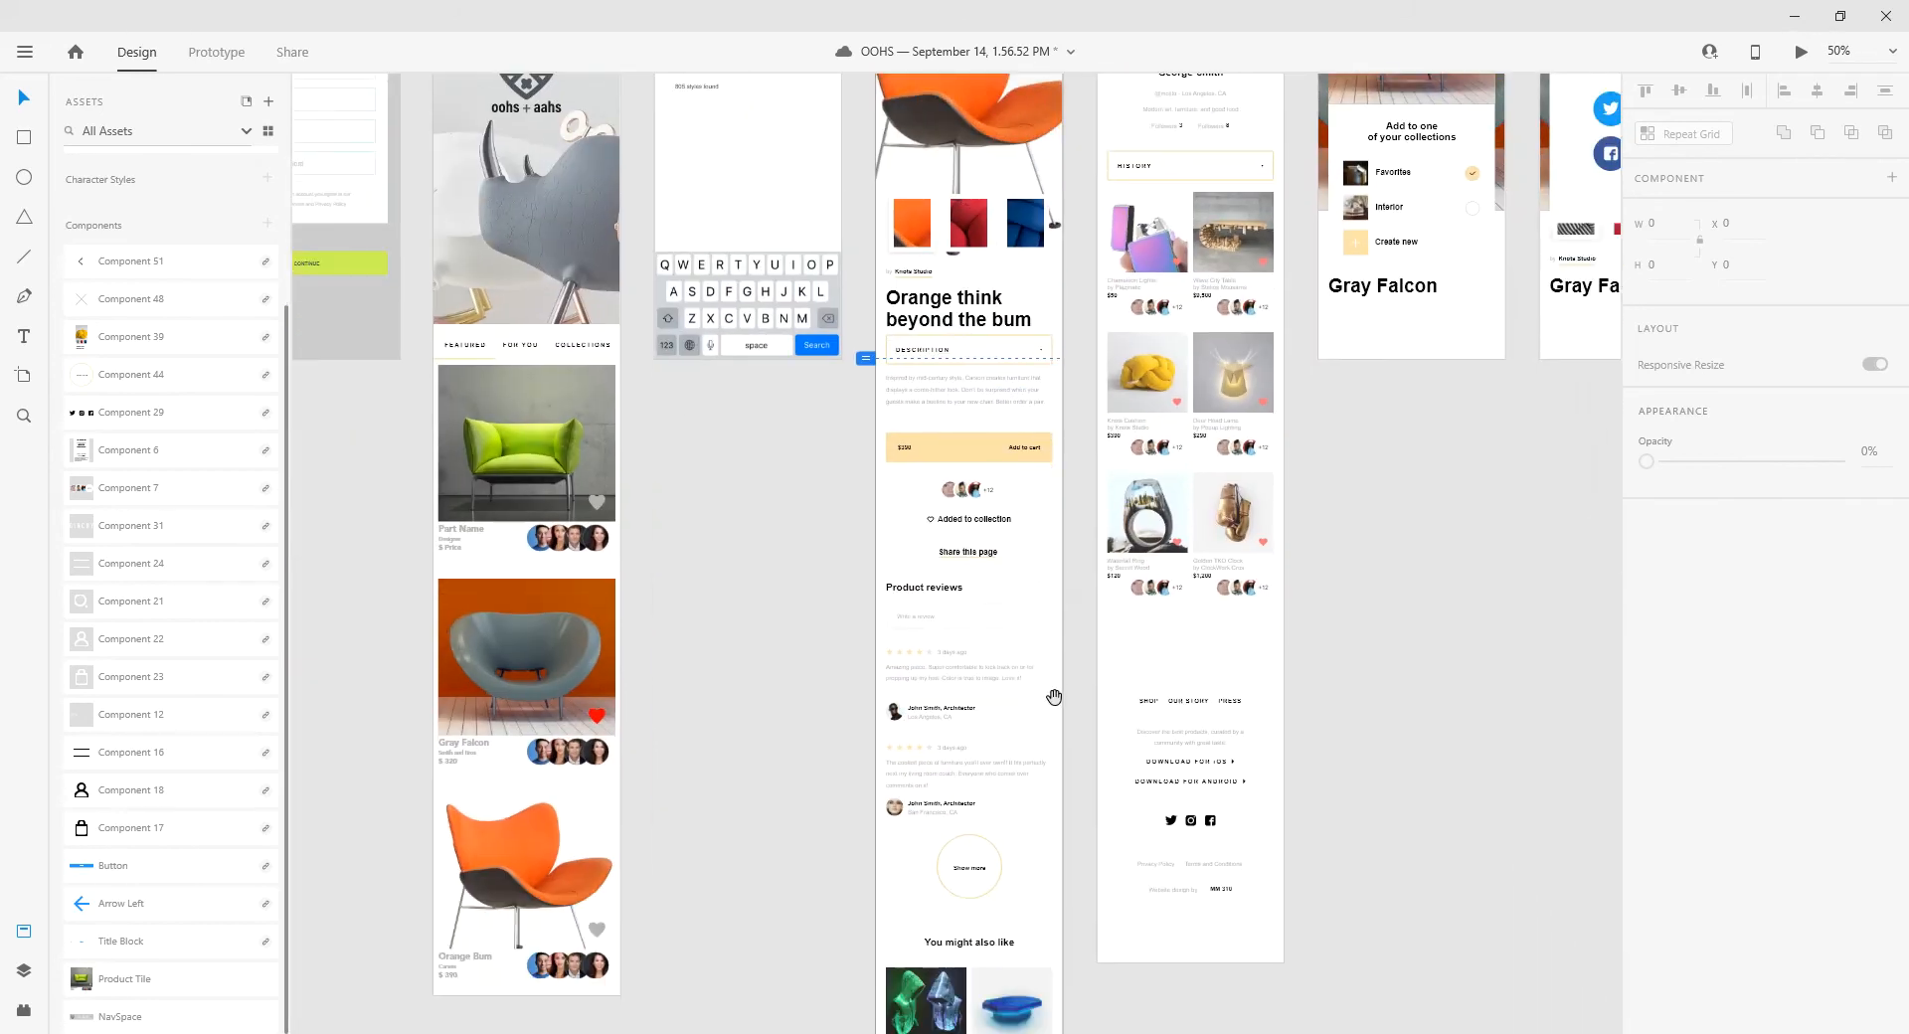
scroll(935, 887, up, 8)
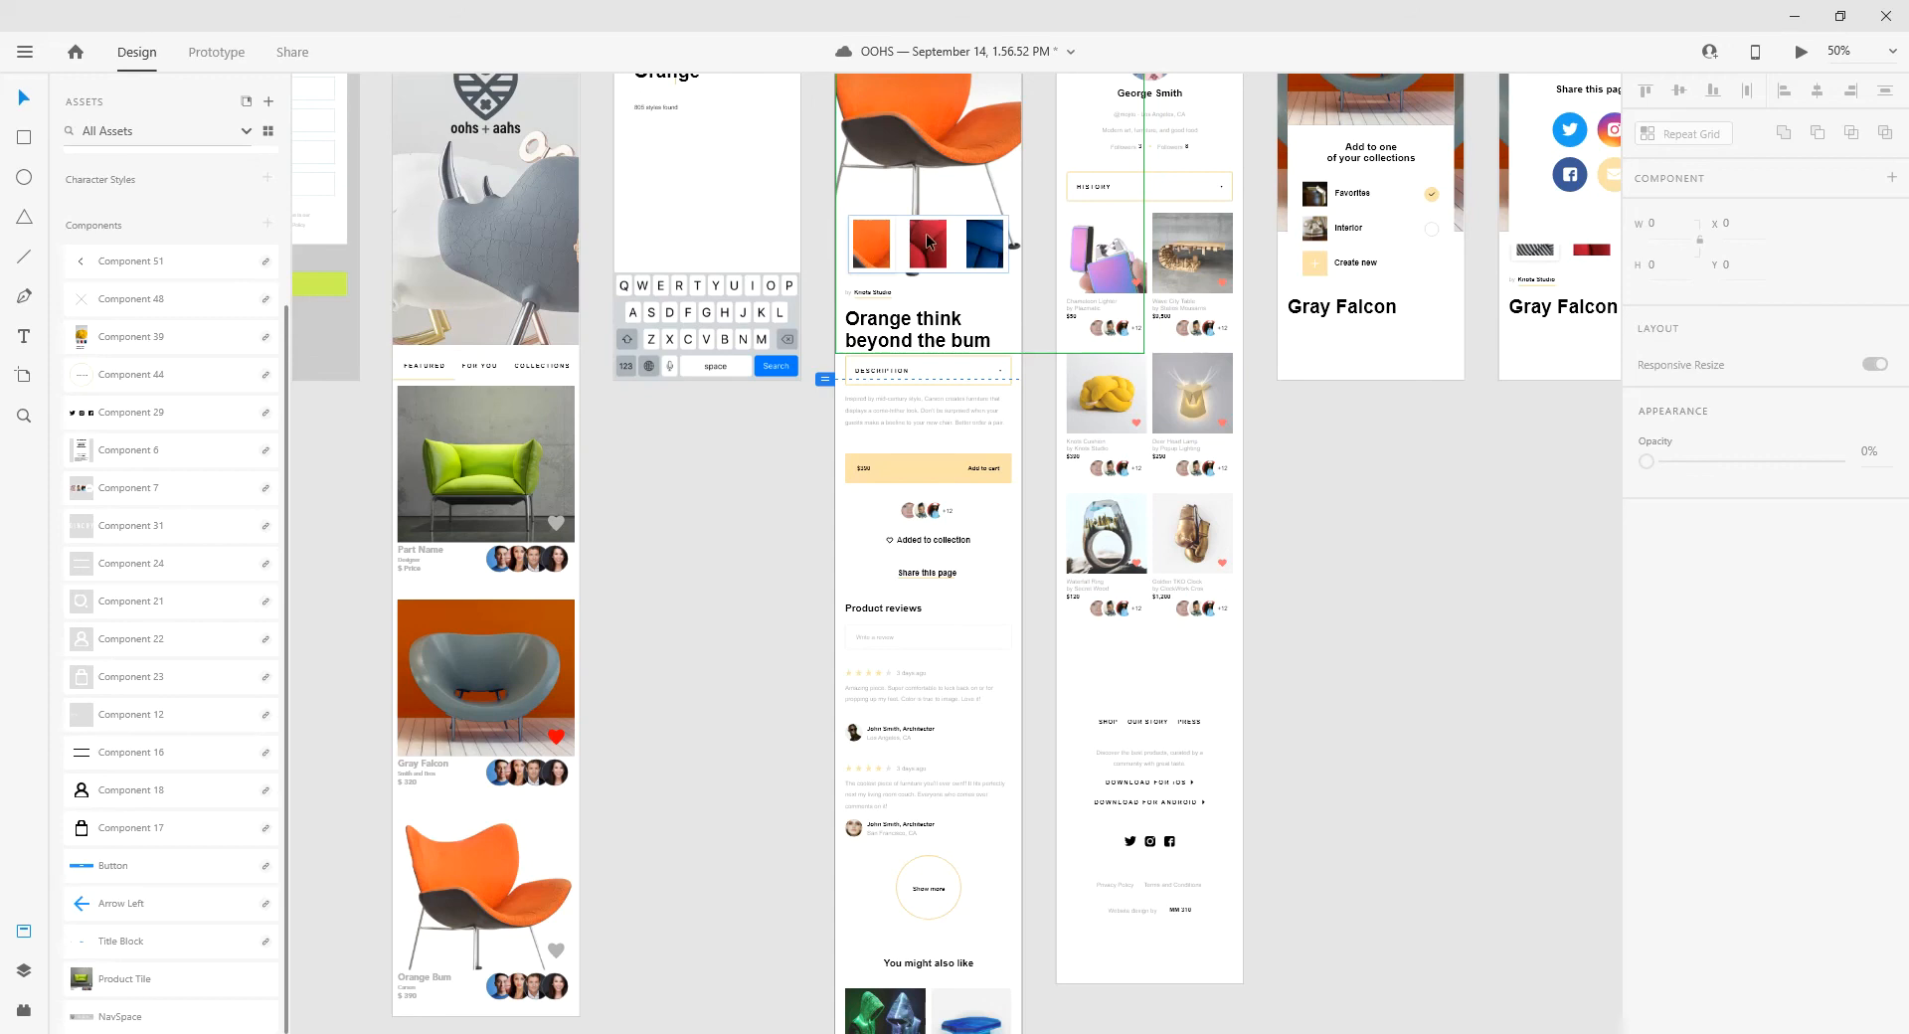
scroll(927, 232, up, 2)
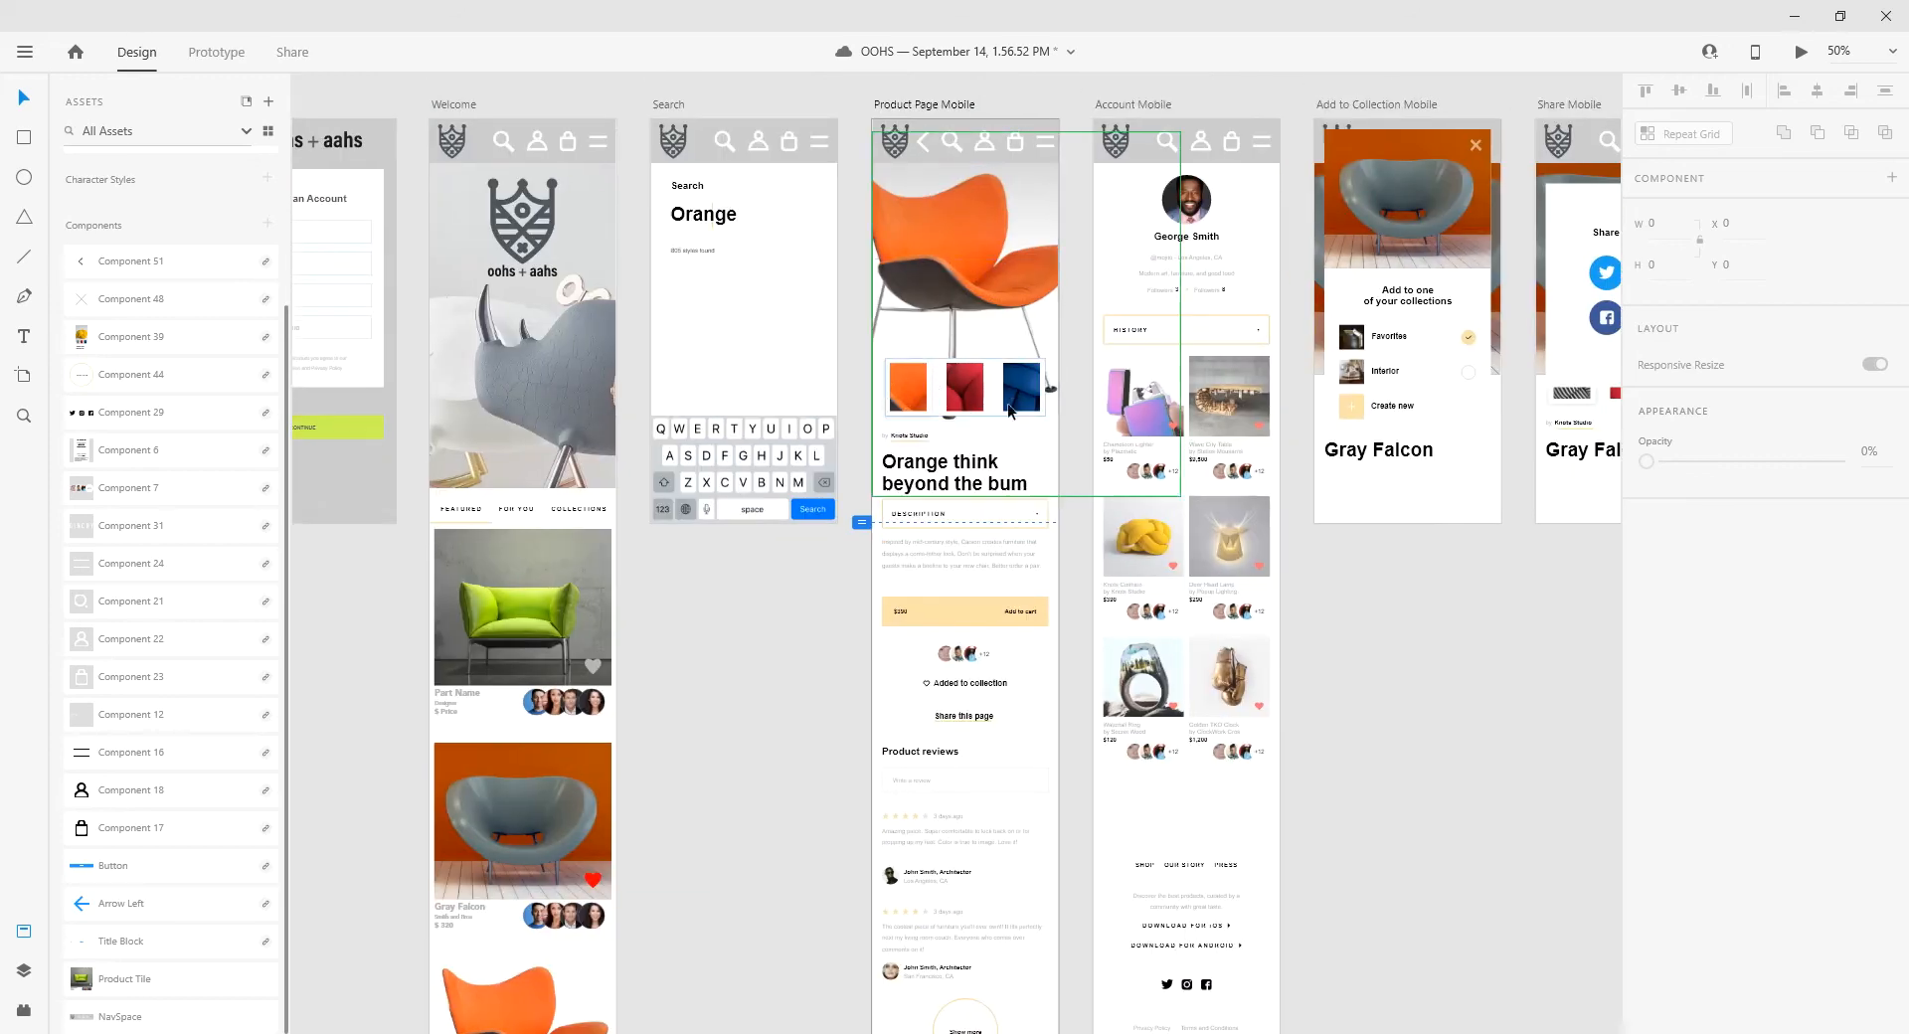
scroll(1006, 550, down, 10)
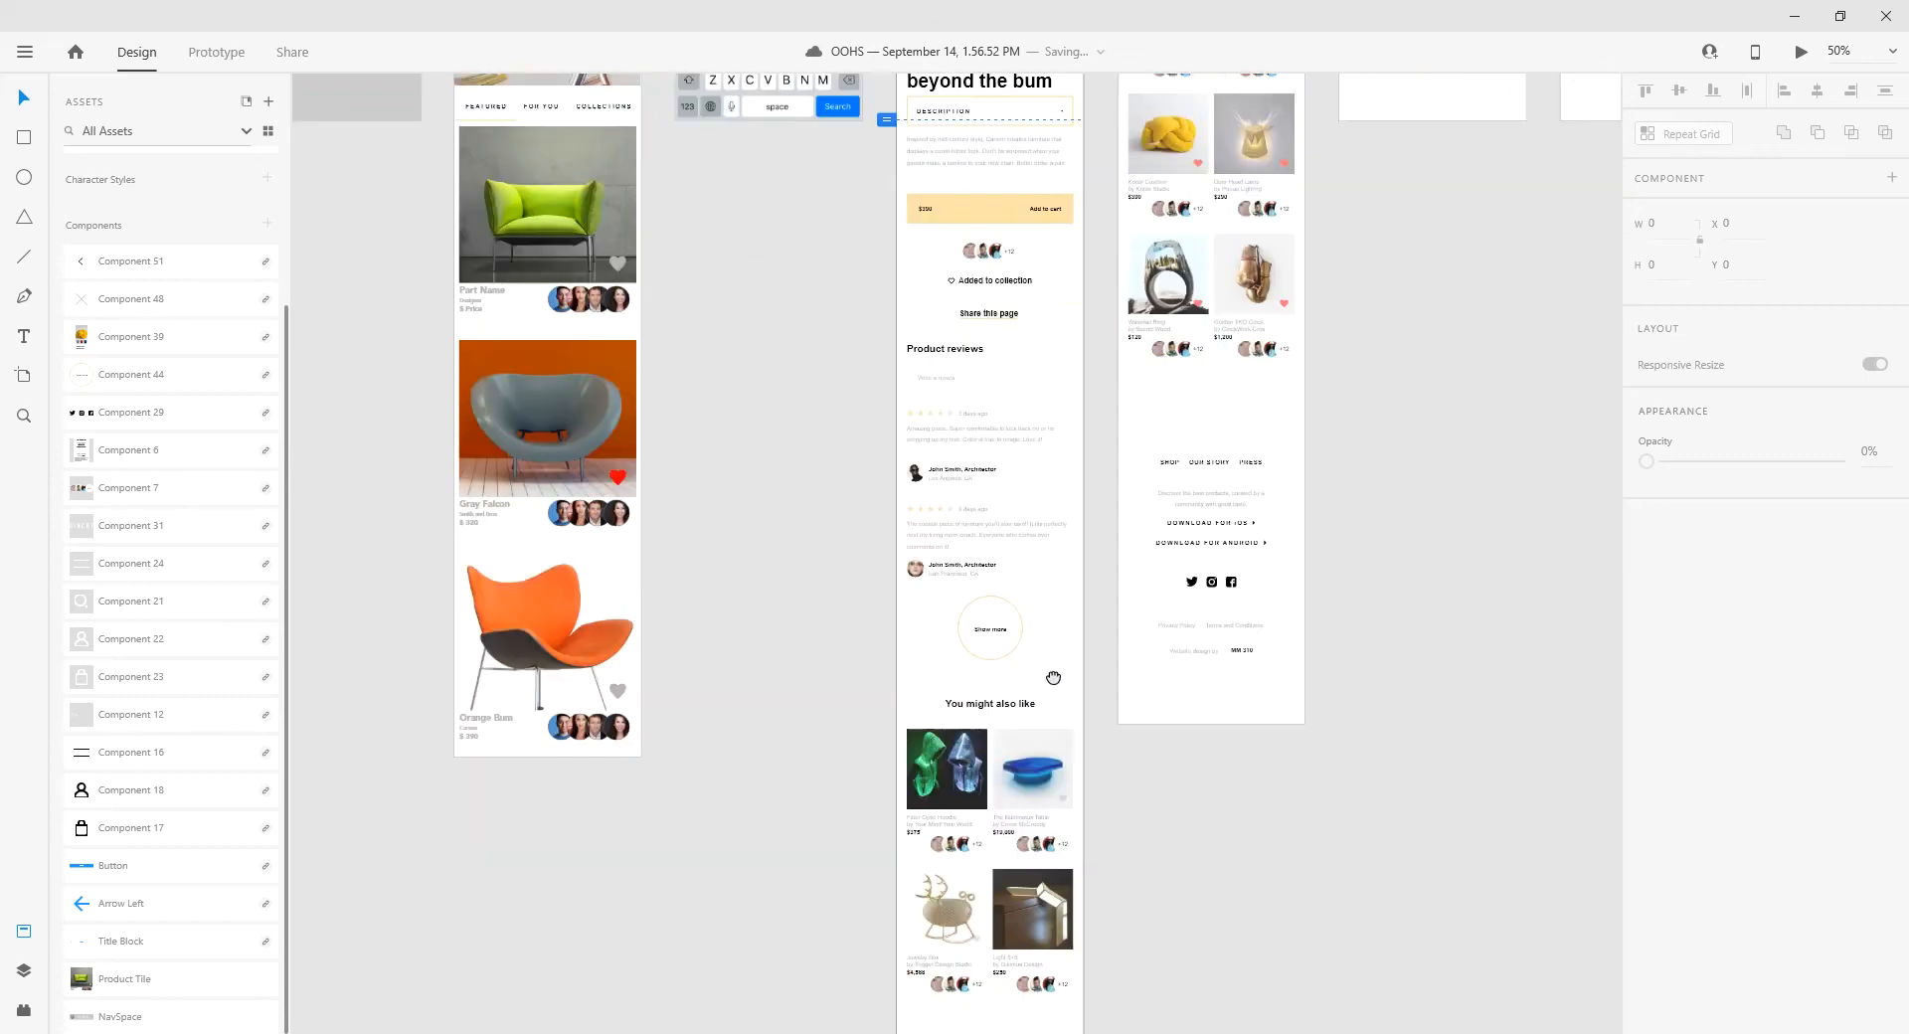
scroll(988, 633, down, 4)
click(977, 249)
drag(942, 289, 957, 347)
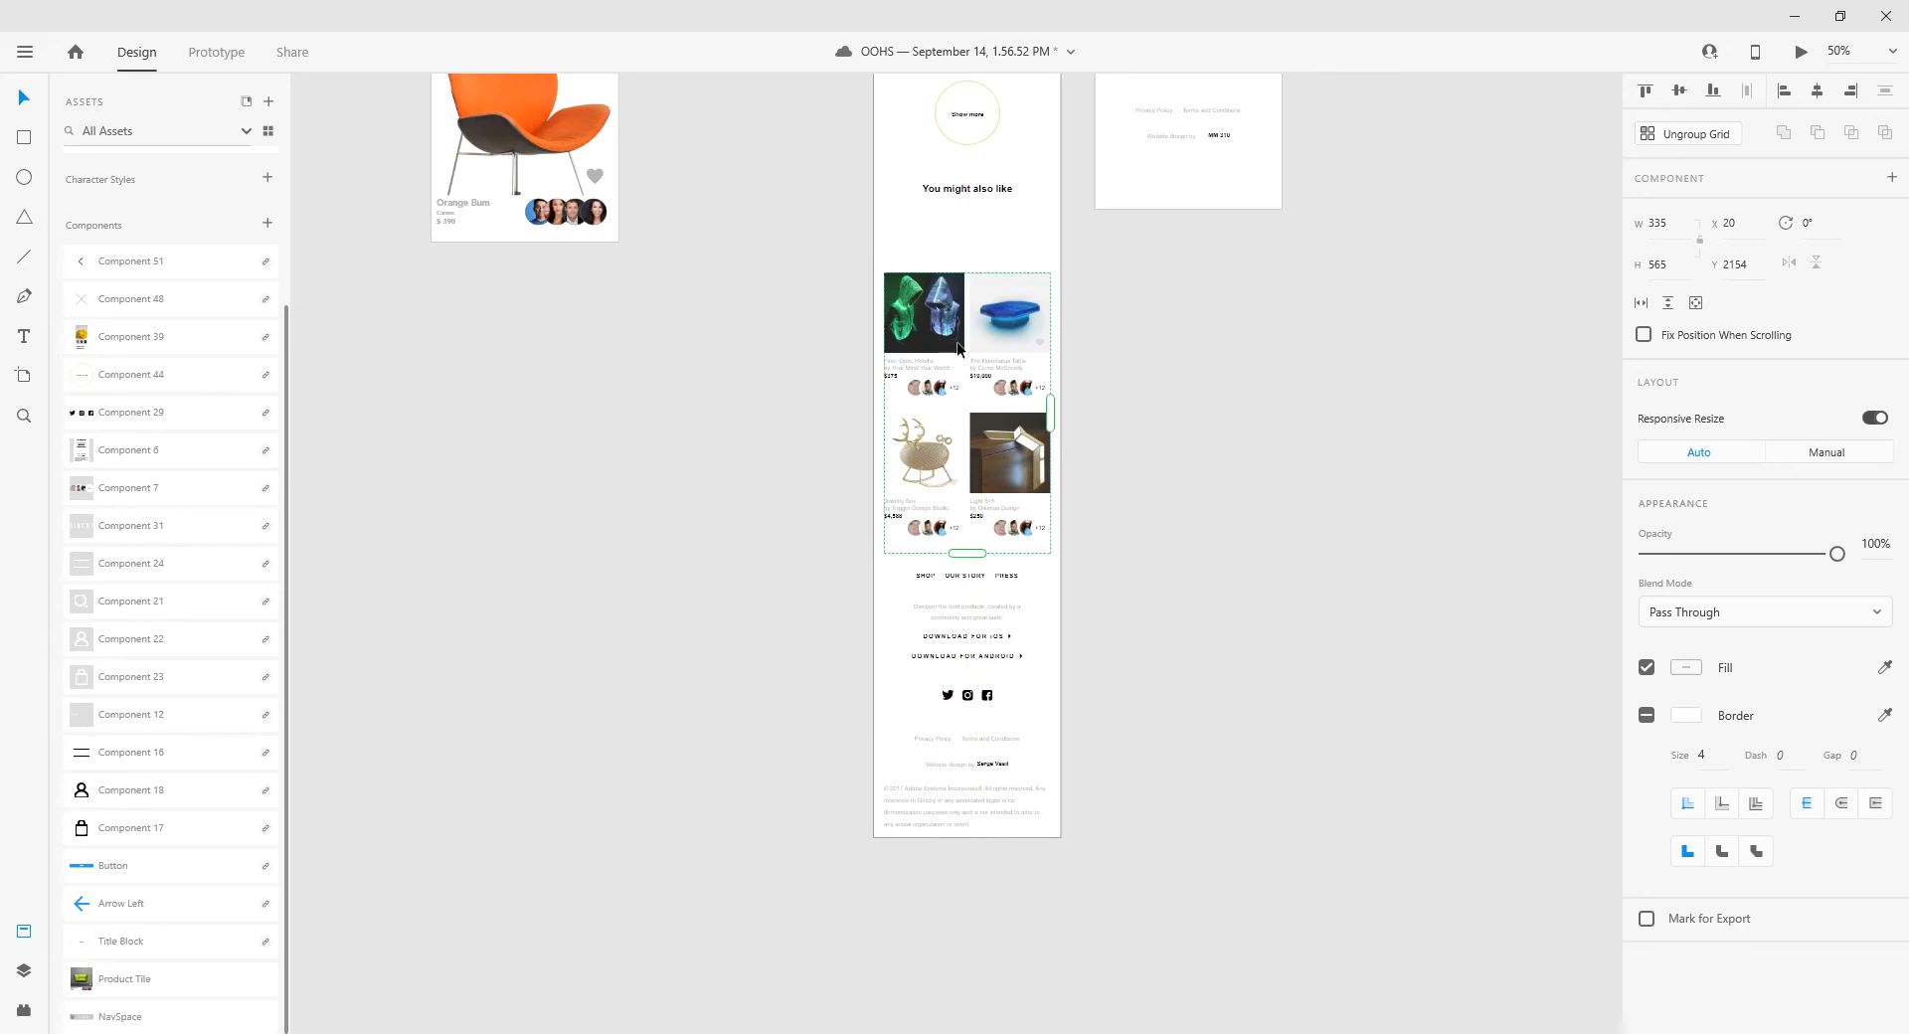
key(ctrl+z)
scroll(970, 417, up, 3)
drag(972, 419, 972, 481)
click(985, 376)
key(ctrl+z)
- Select the reviews, Show more circle, You might also like heading and product grid together and move them down toward the footer
shift+click(1015, 383)
shift+click(1003, 310)
drag(987, 283, 1001, 448)
shift+click(999, 410)
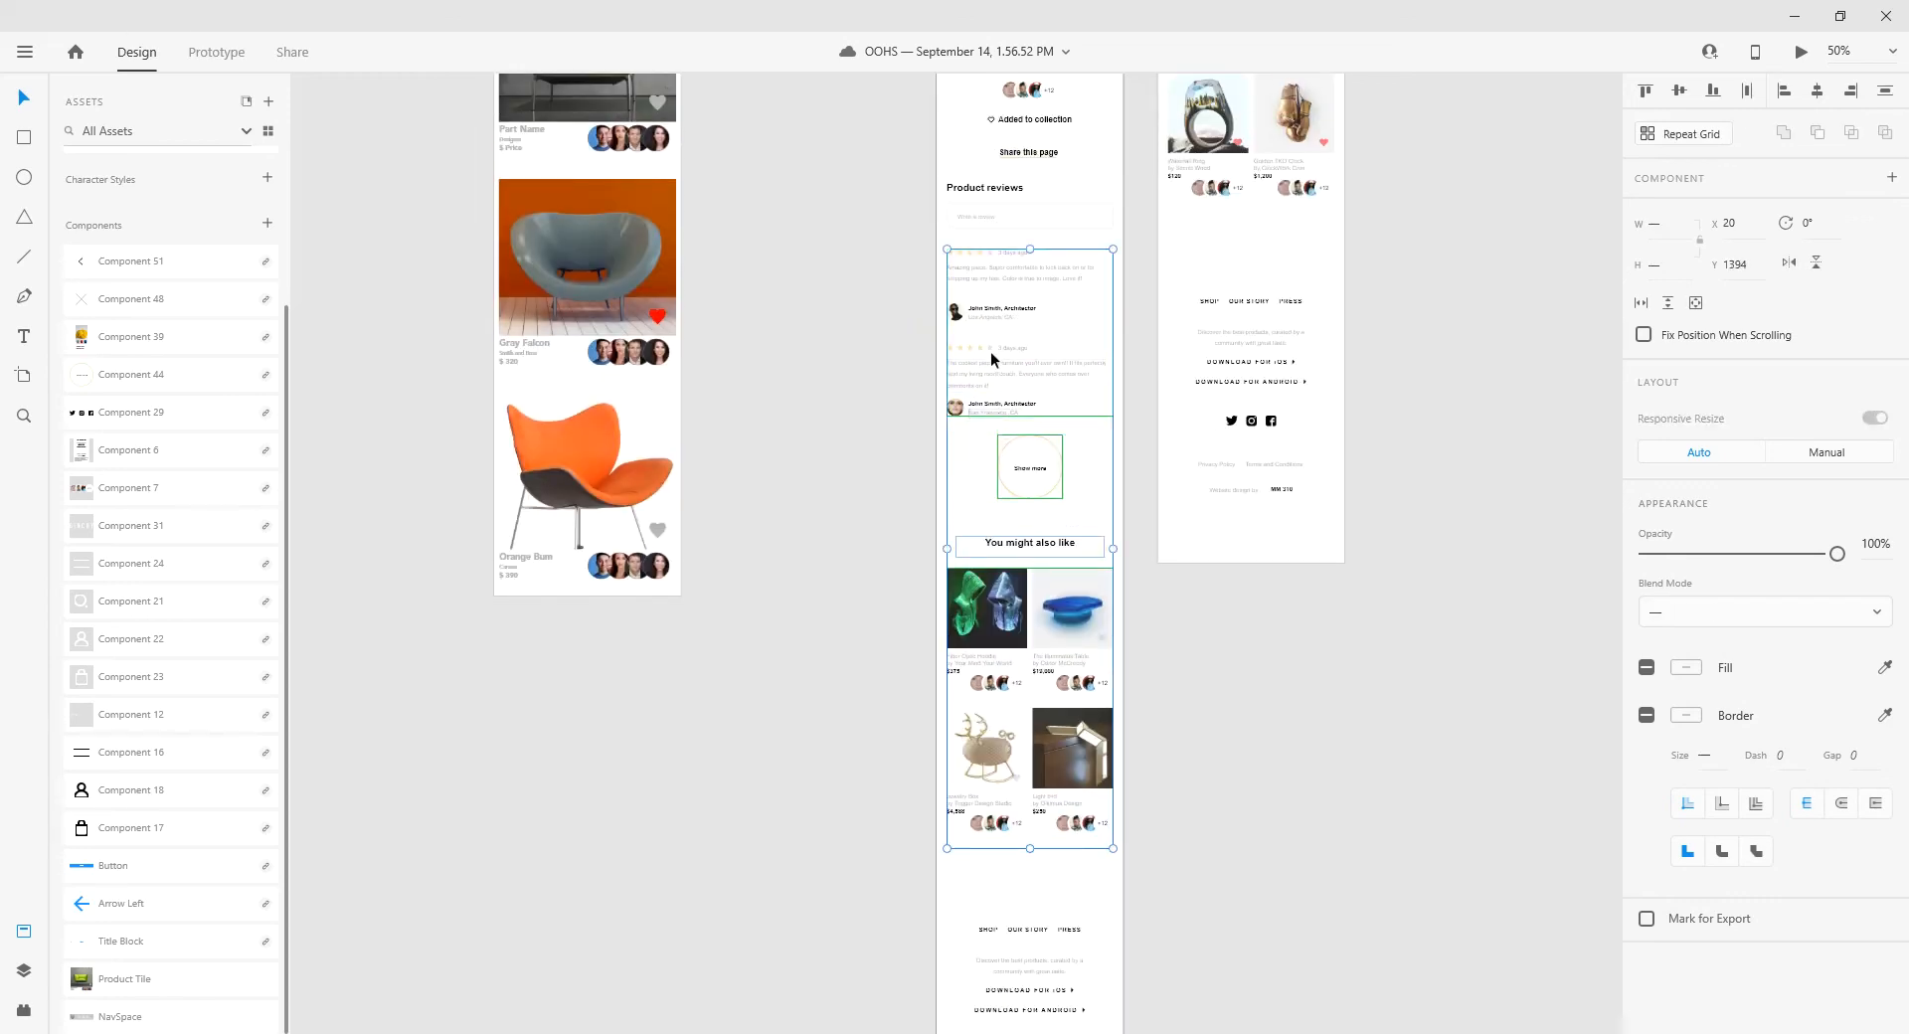
drag(1017, 285, 1018, 364)
key(ctrl+z)
drag(1012, 327, 1059, 389)
click(1030, 348)
- Move the Product reviews heading and its review entry field down to sit just above the reviews
click(1011, 307)
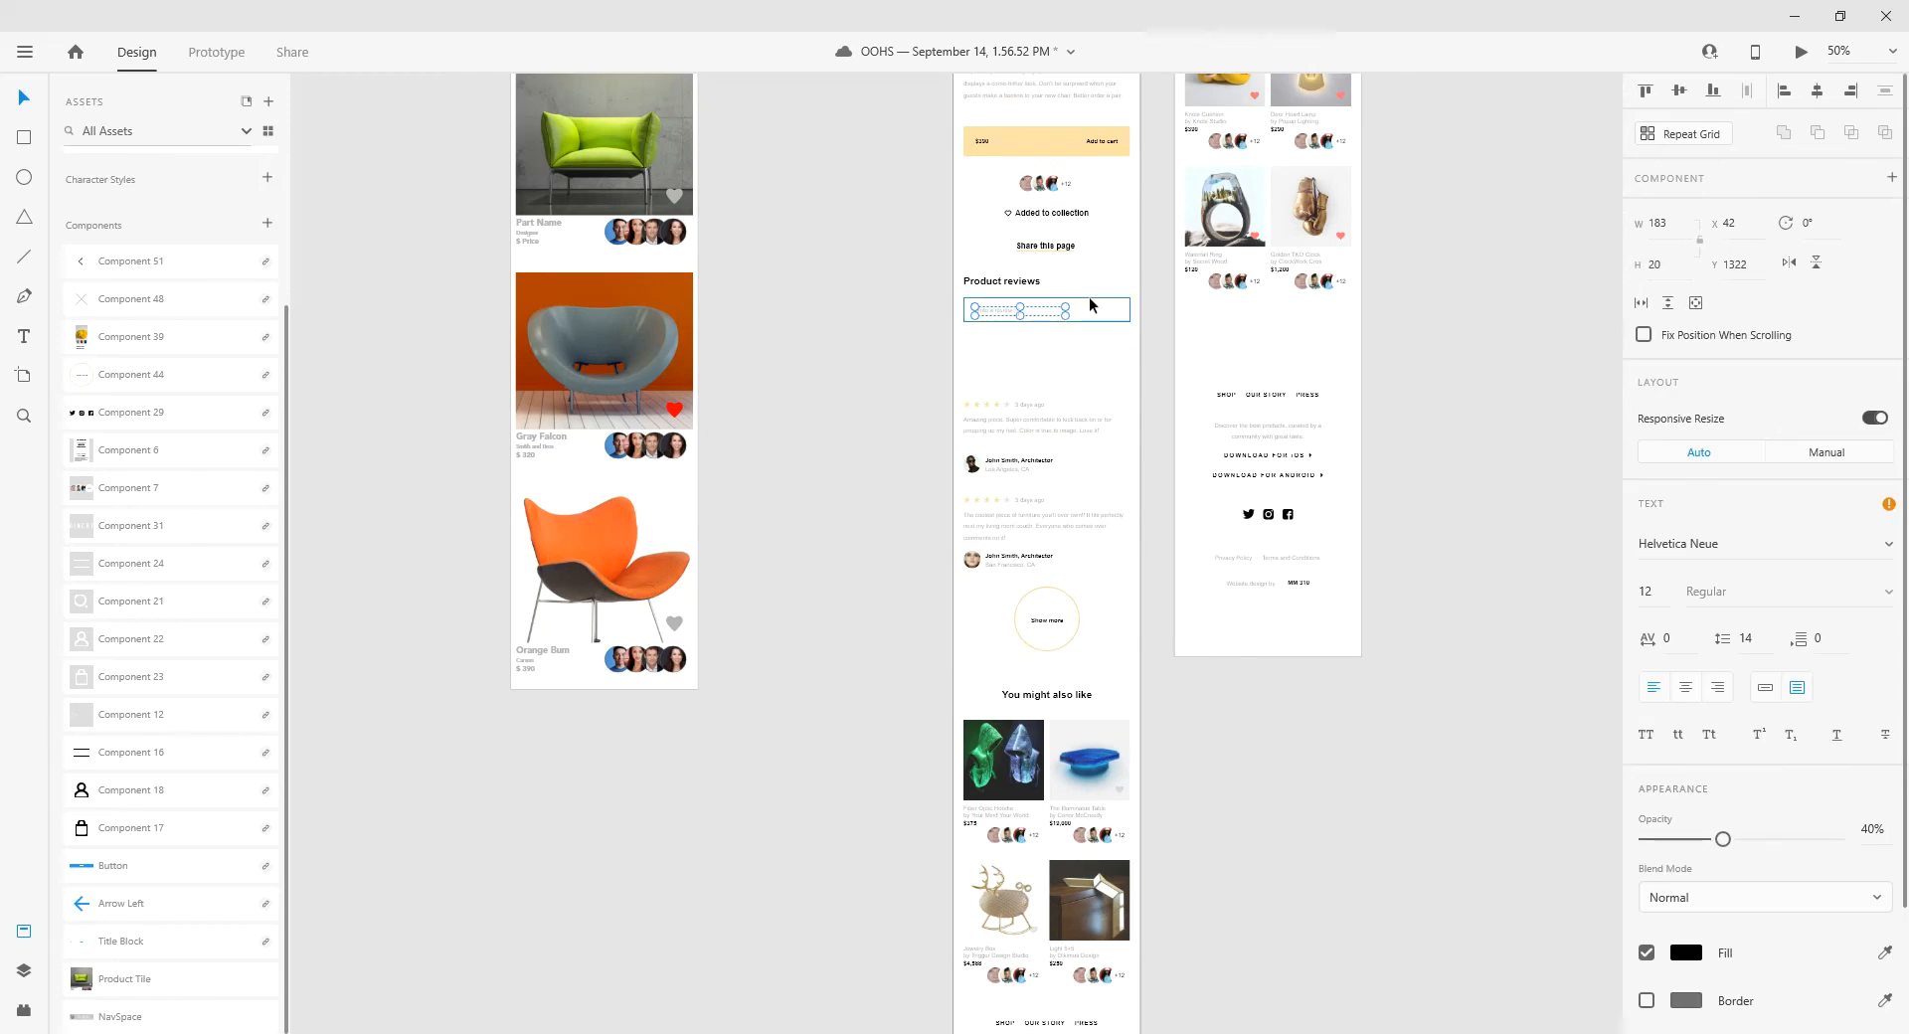
drag(1028, 309, 1023, 366)
drag(1012, 278, 1066, 488)
click(854, 361)
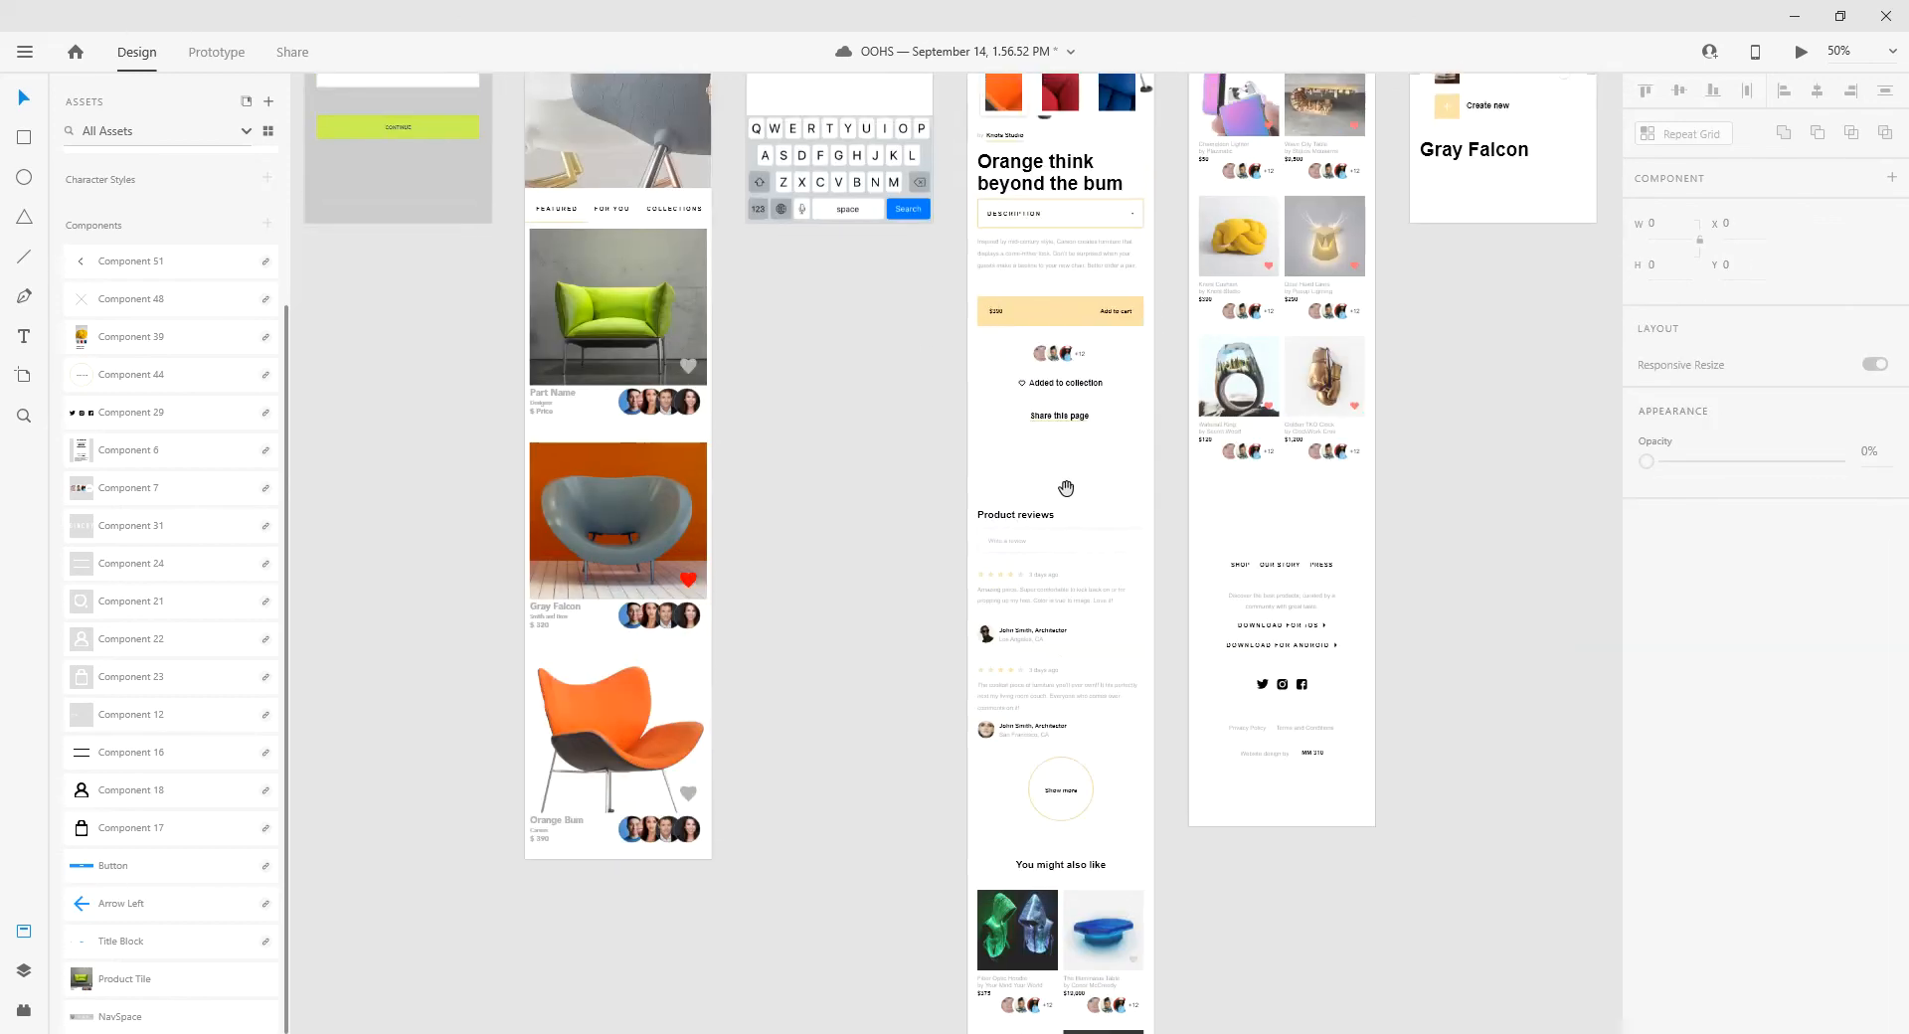
- Select the description text, Add to cart bar, avatars, Added to collection and Share this page, and move them down to Y 1000
drag(967, 242, 975, 345)
click(1022, 235)
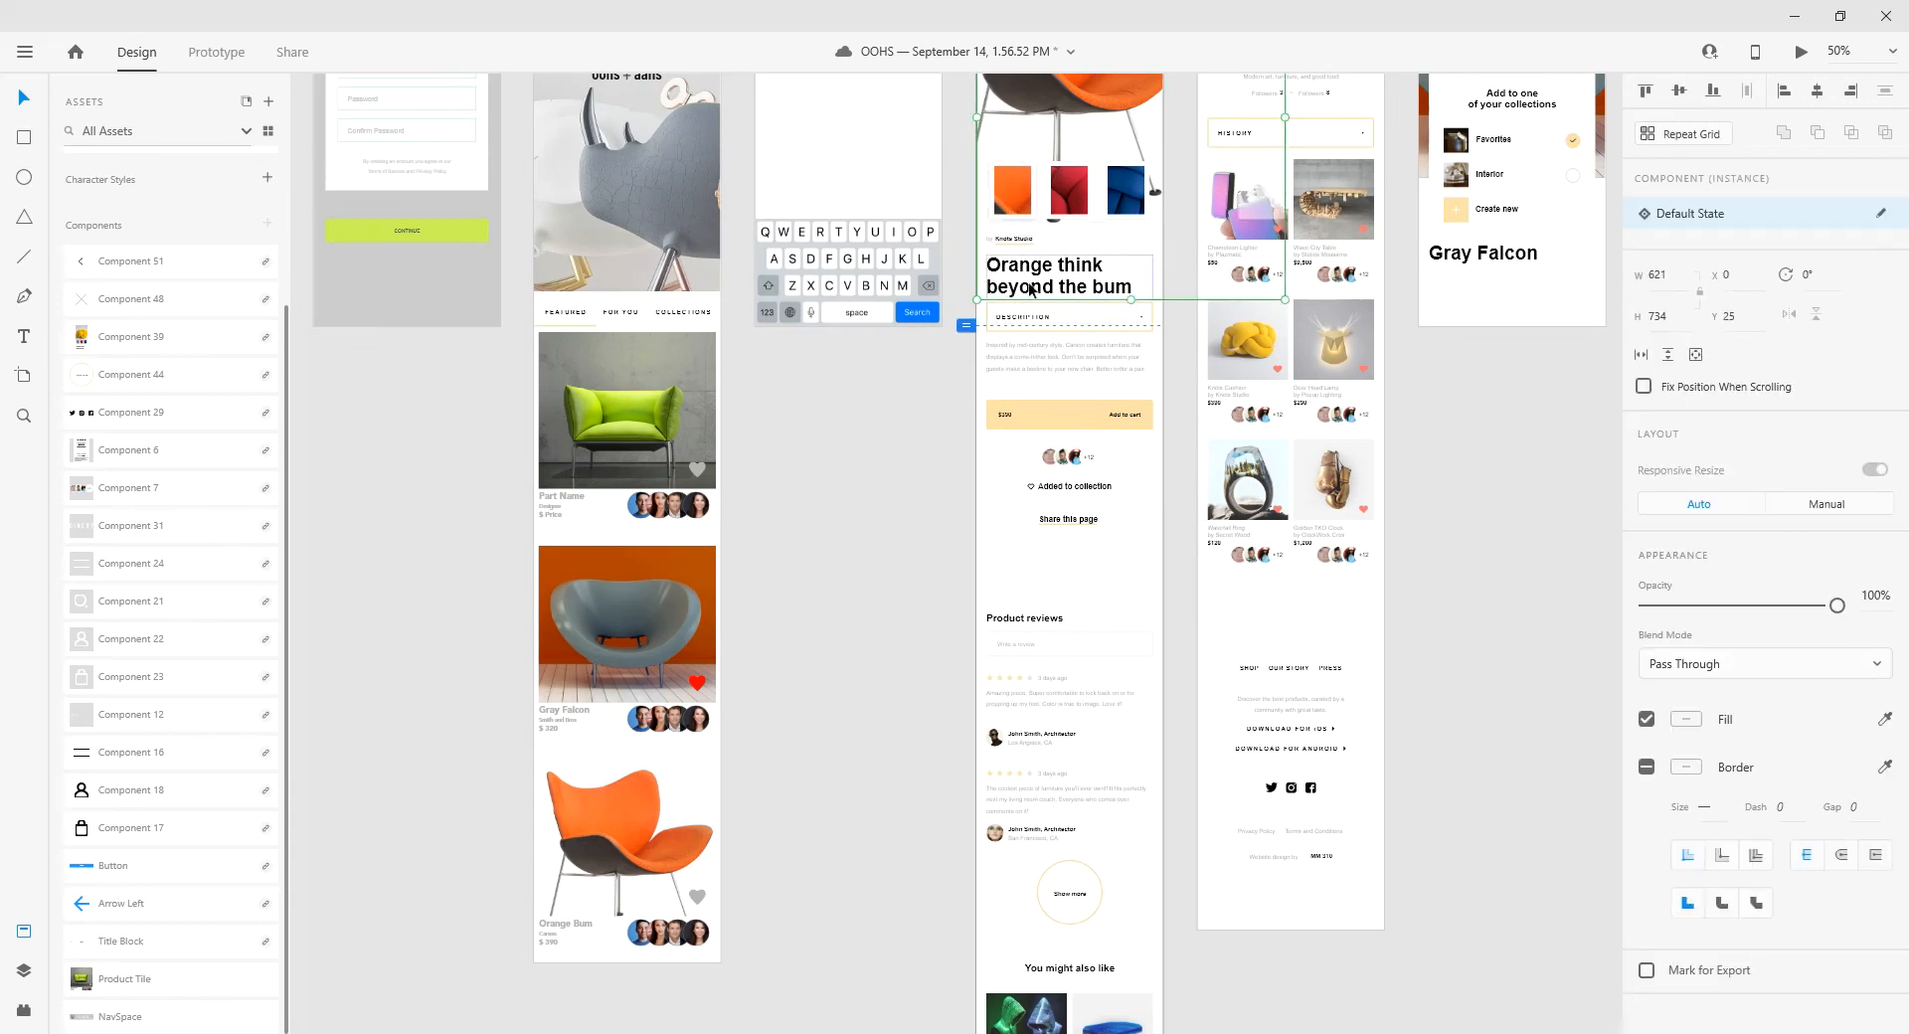
click(1064, 374)
drag(962, 360, 1099, 496)
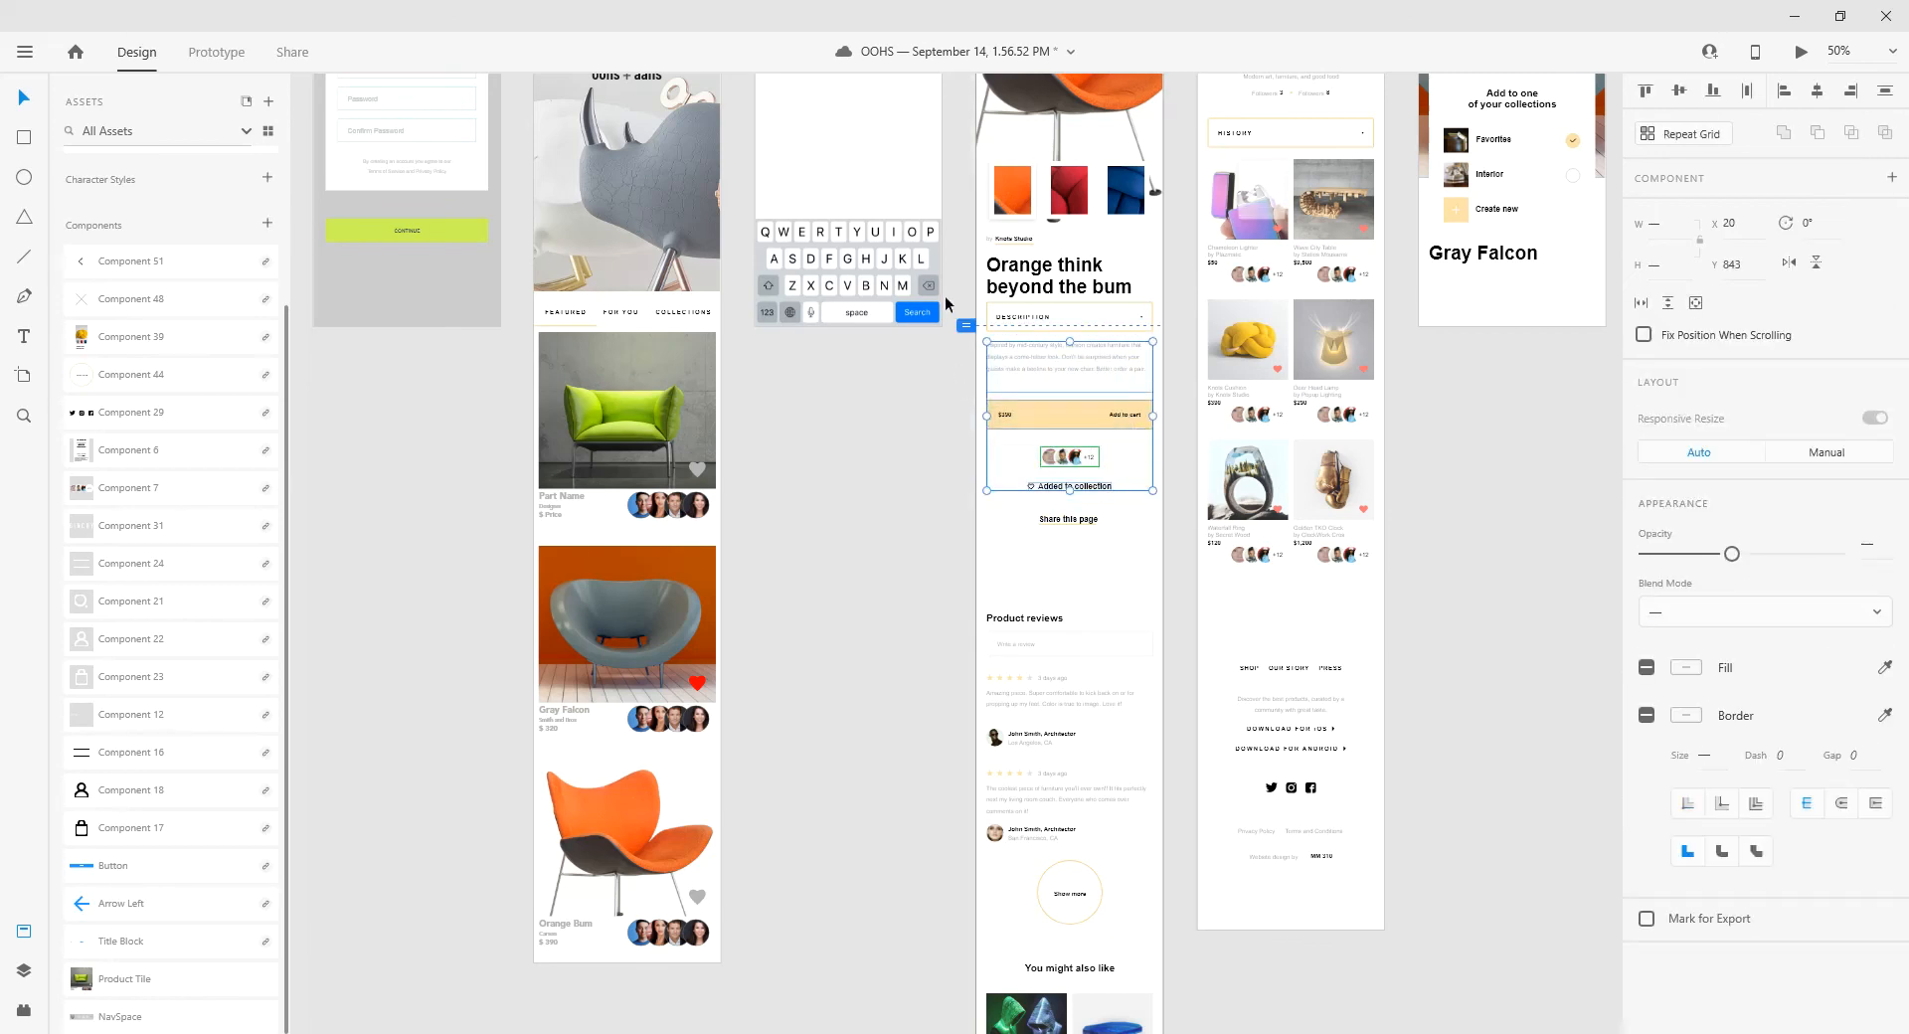
drag(957, 354, 1126, 547)
drag(1074, 373, 1077, 449)
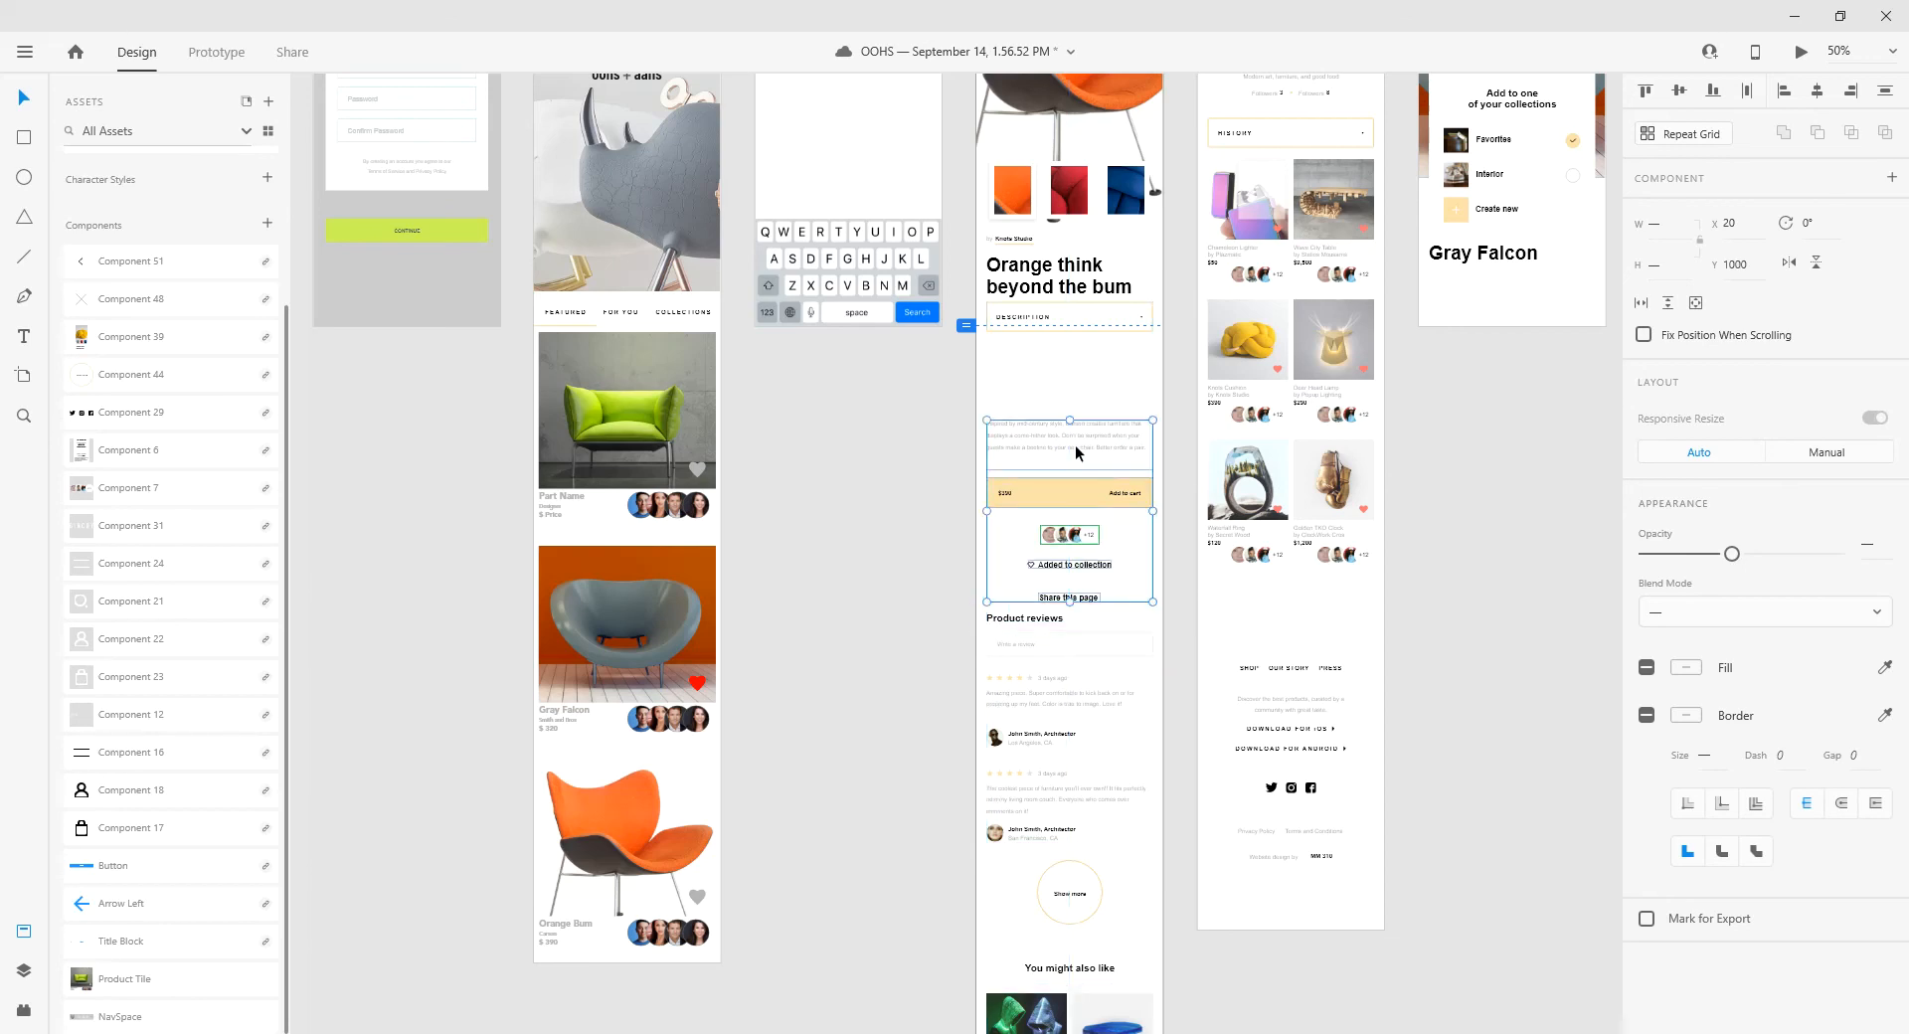
- Move the DESCRIPTION box down to sit directly above the description text
click(1034, 316)
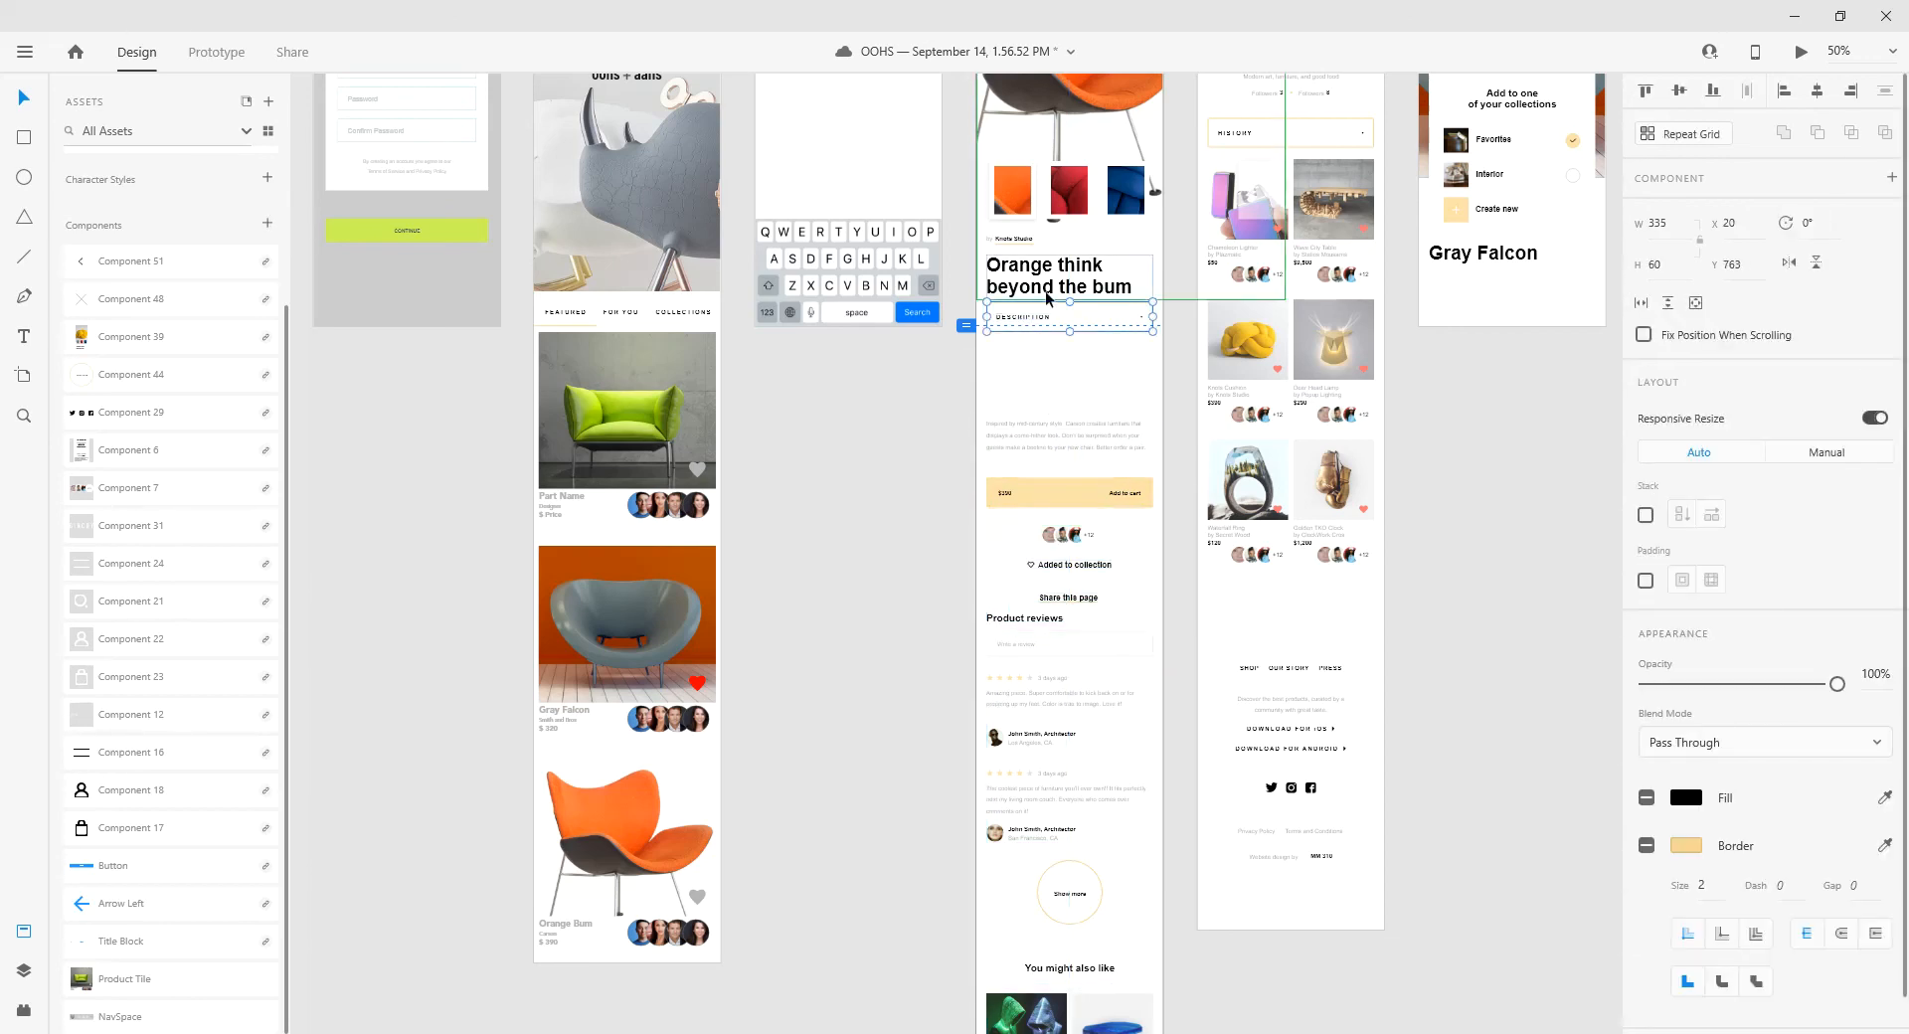
drag(1046, 297, 1036, 401)
key(ctrl+z)
click(968, 373)
click(1034, 290)
- Move the Orange think beyond the bum title together with the underlined Knots Studio credit down to just above the DESCRIPTION box
drag(1044, 288, 1044, 361)
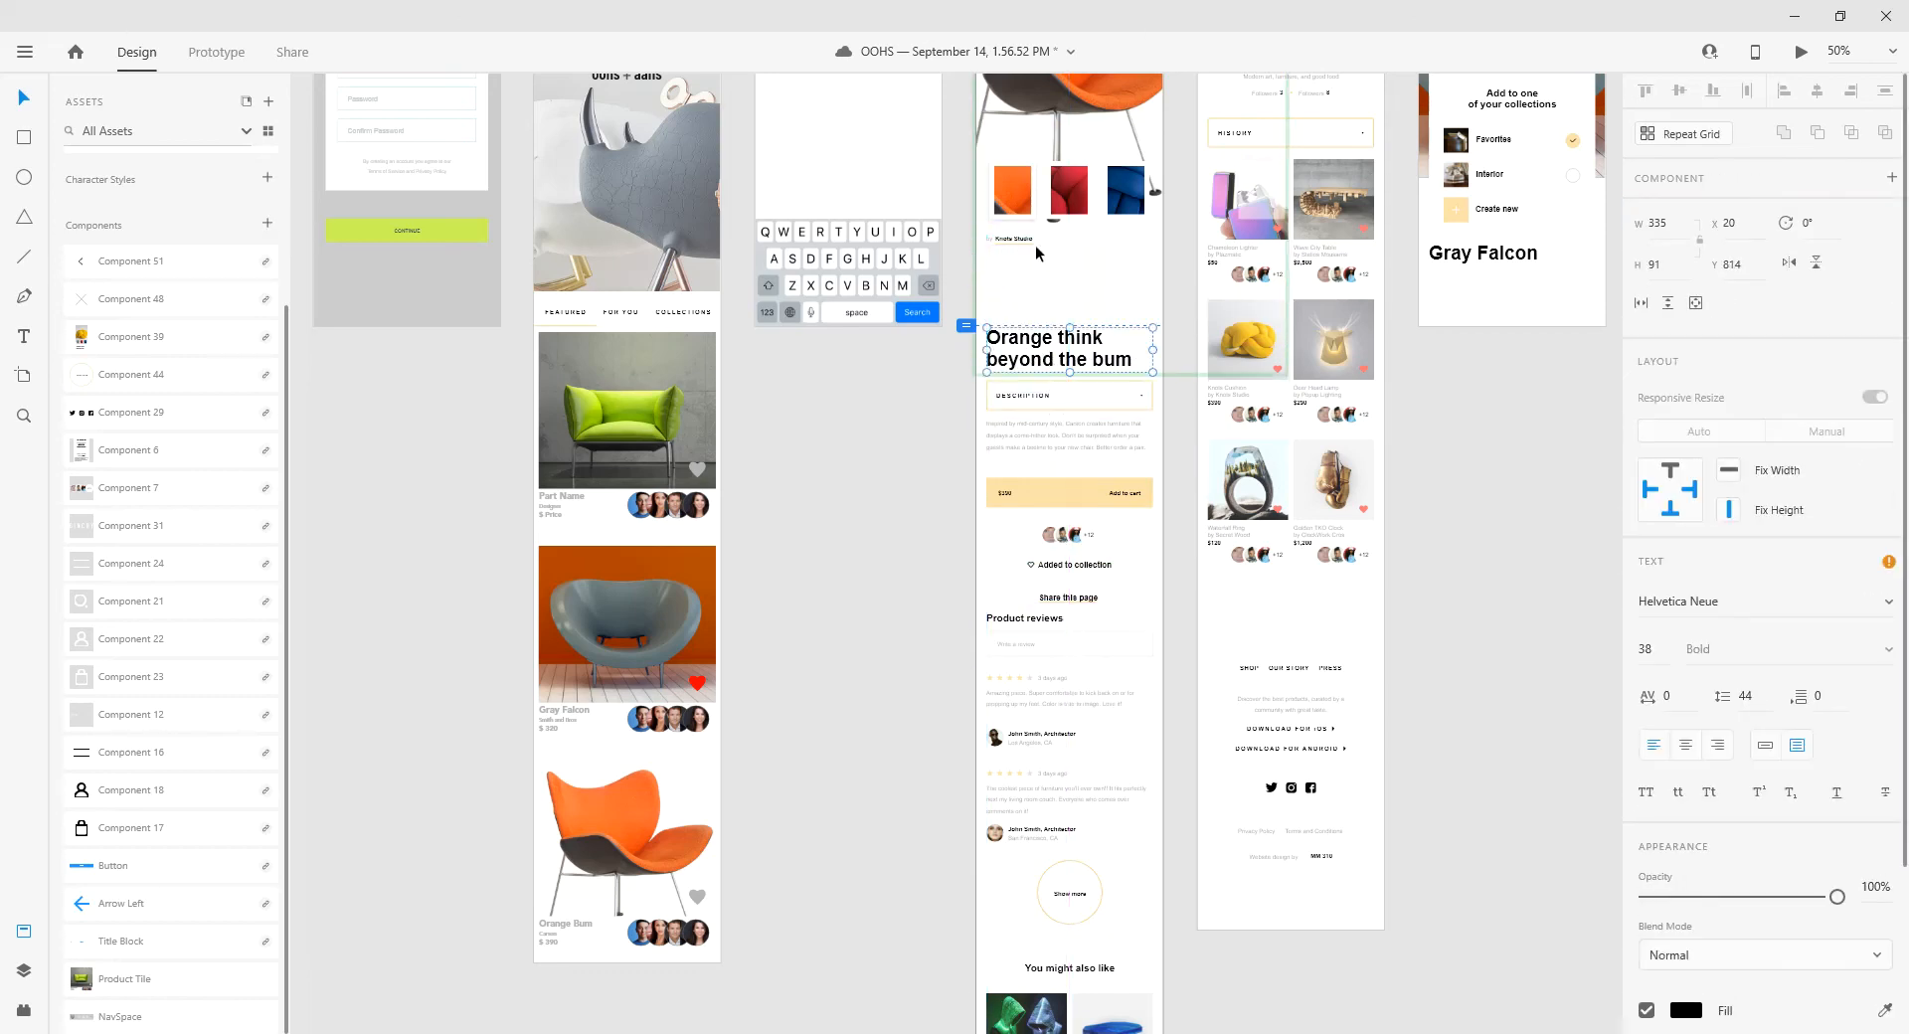
key(ctrl+z)
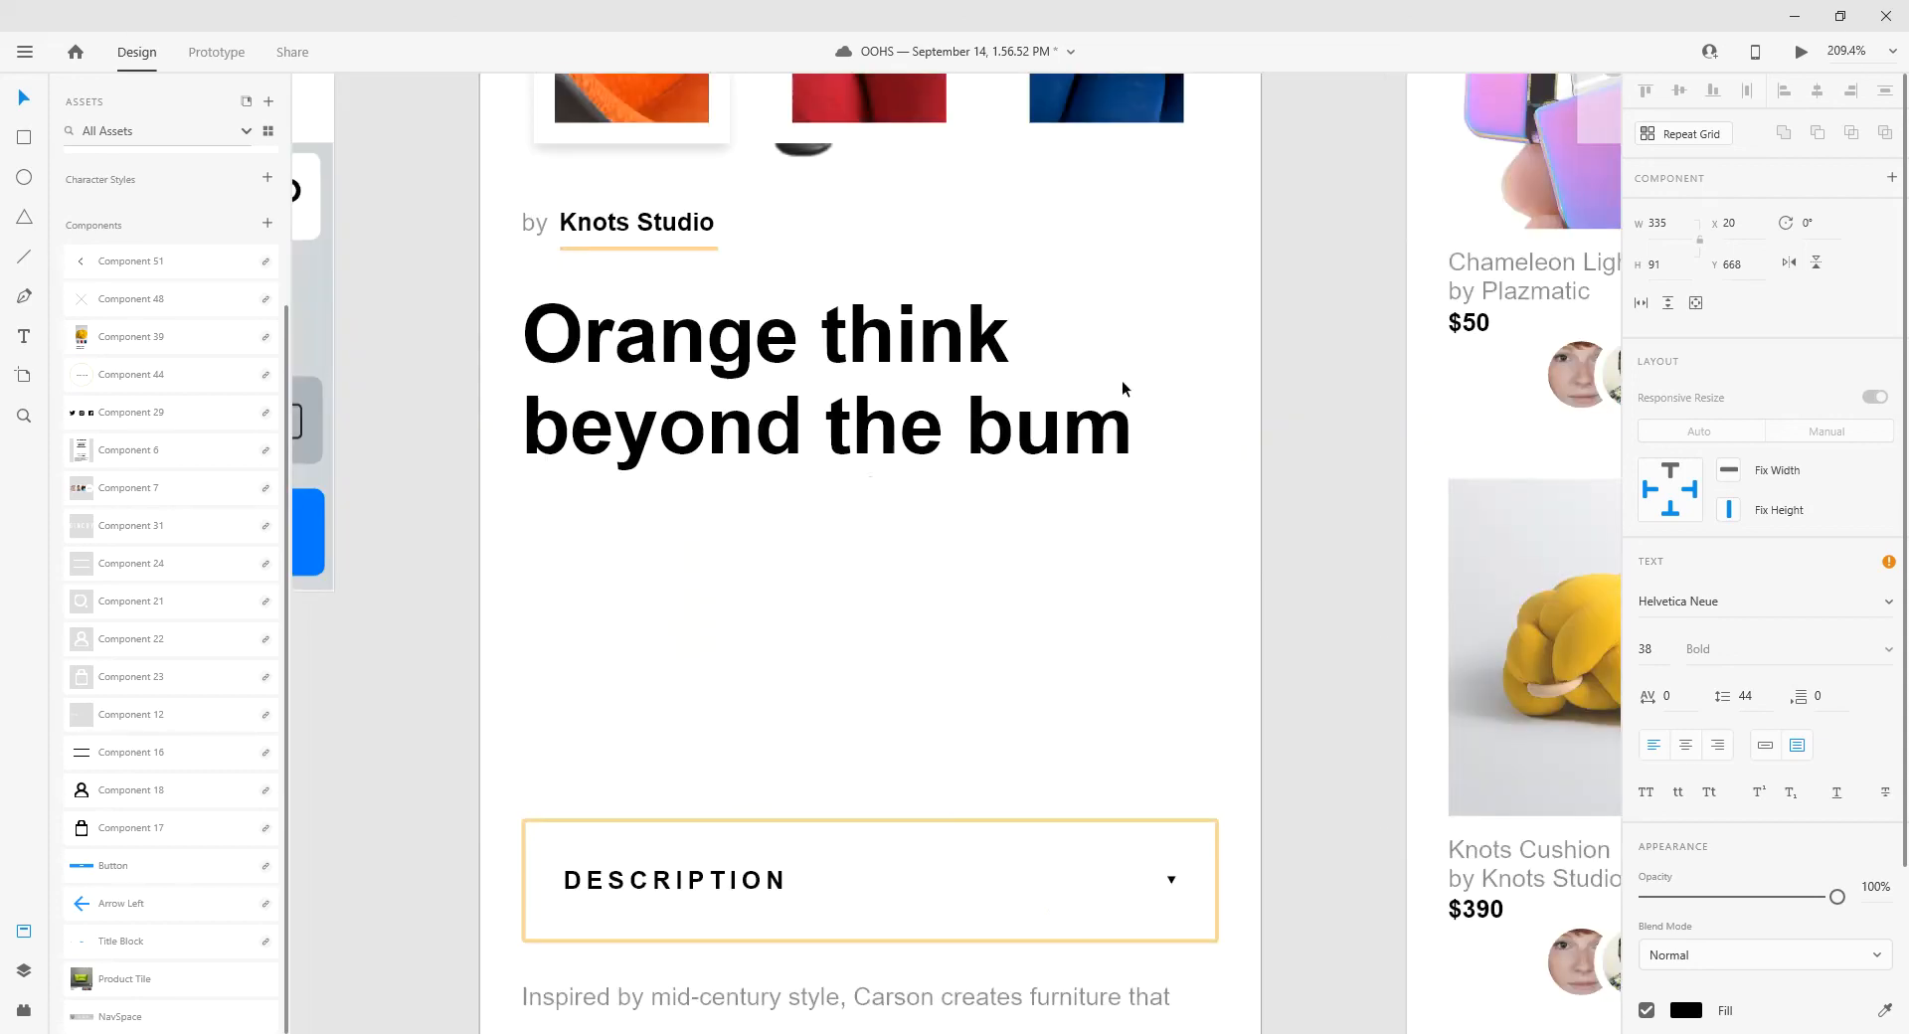
scroll(1122, 398, up, 5)
click(673, 230)
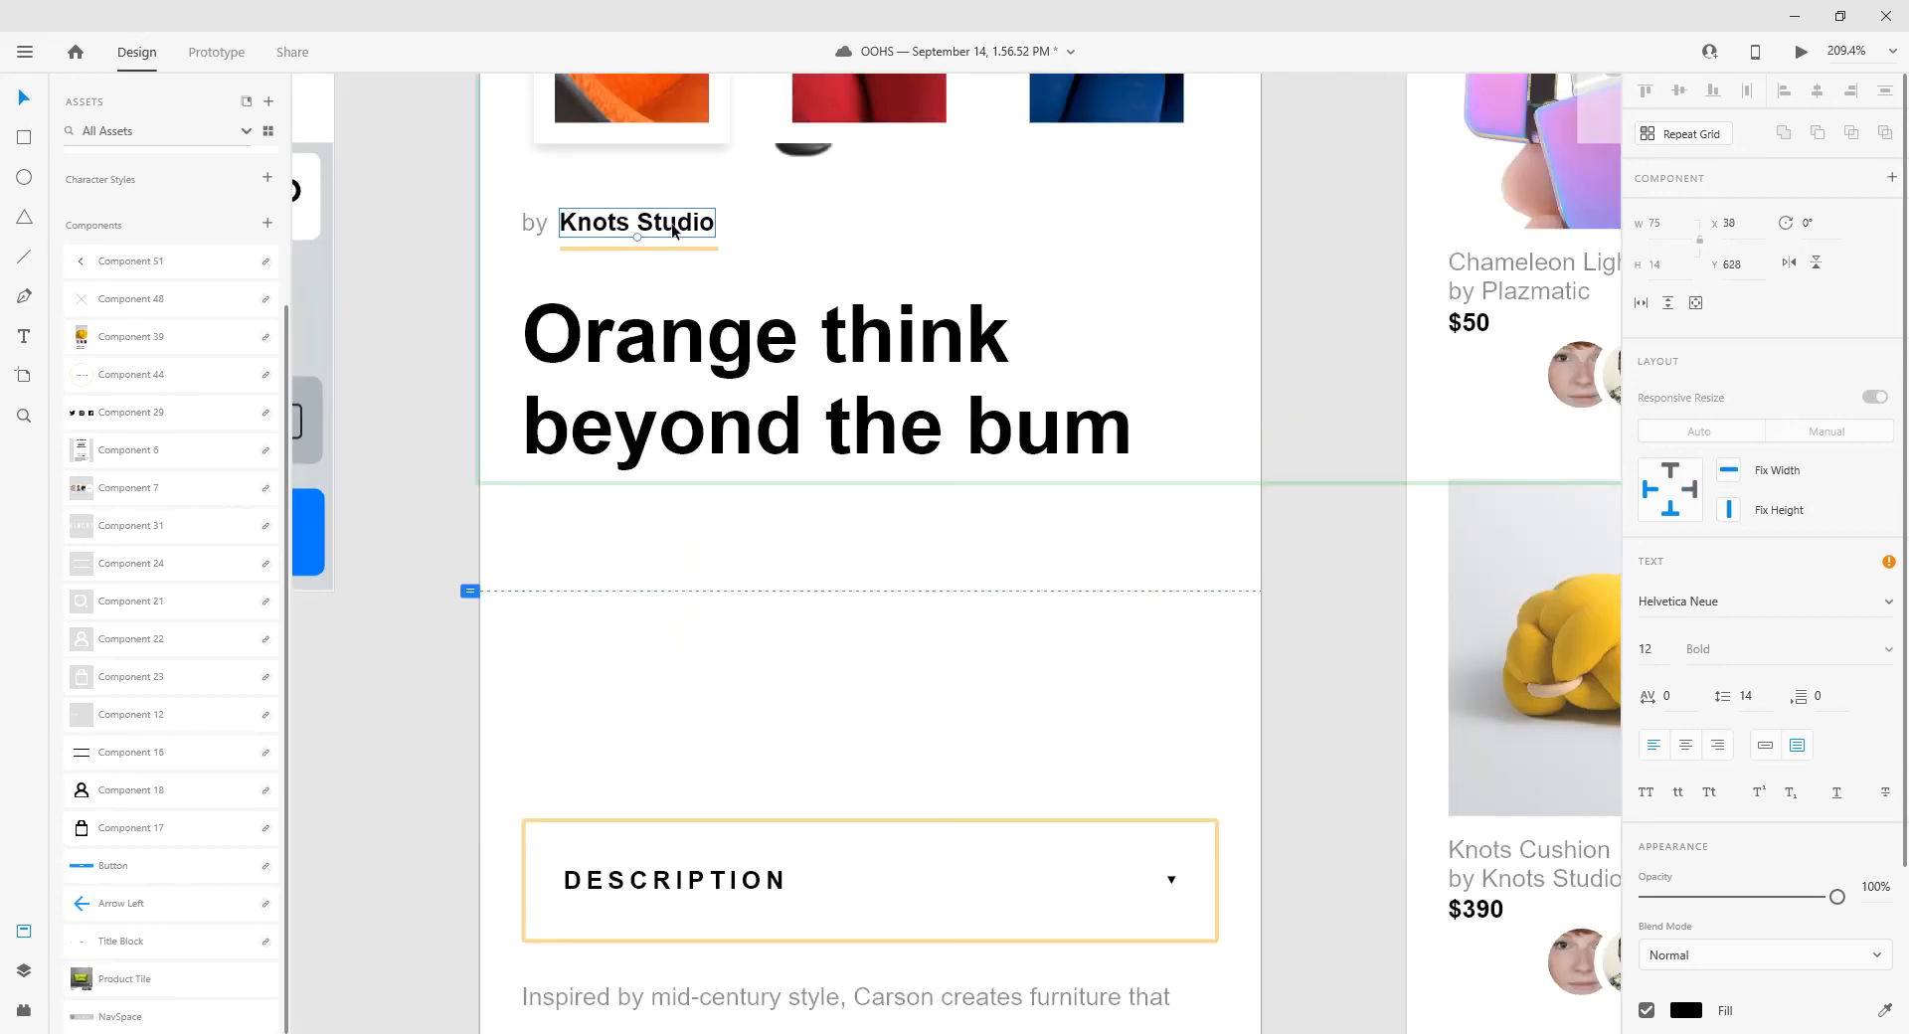
shift+click(534, 222)
drag(617, 330, 646, 666)
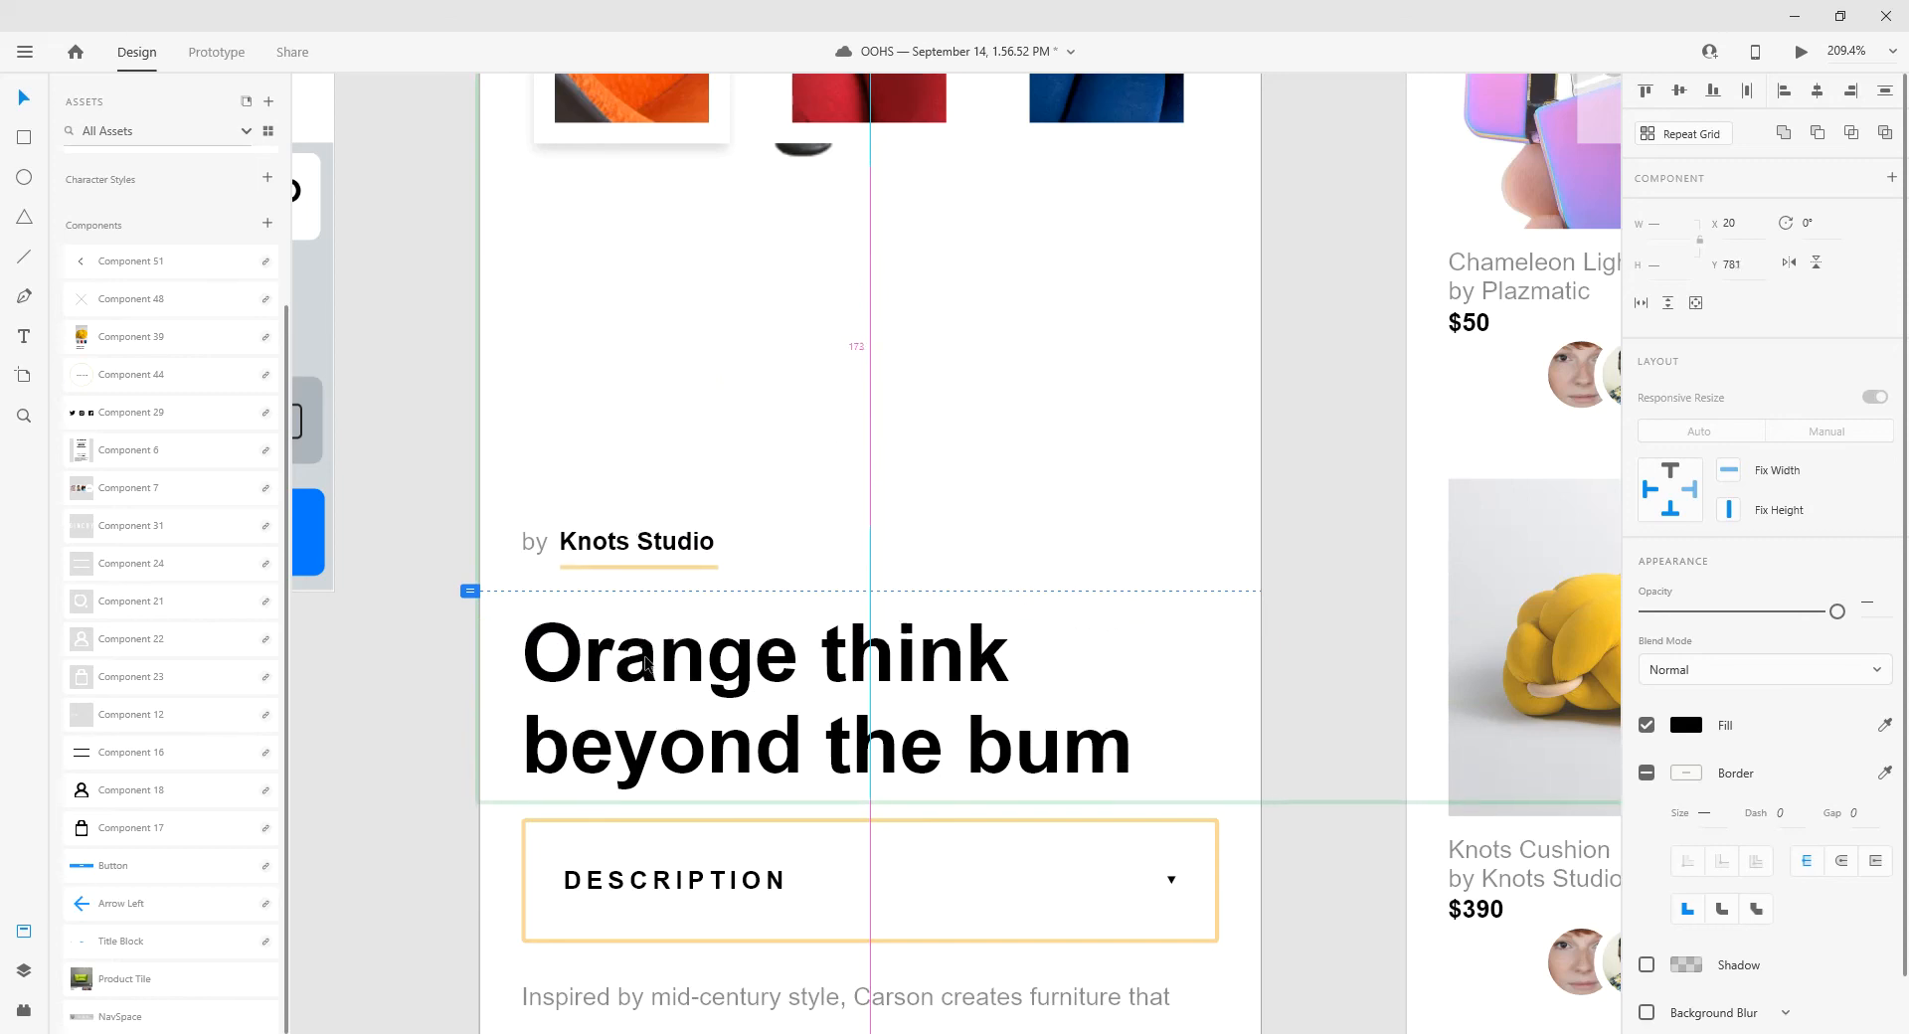
- Try moving the colour swatch row and its white frame down below the chair, undoing each trial move
scroll(746, 452, up, 3)
click(712, 346)
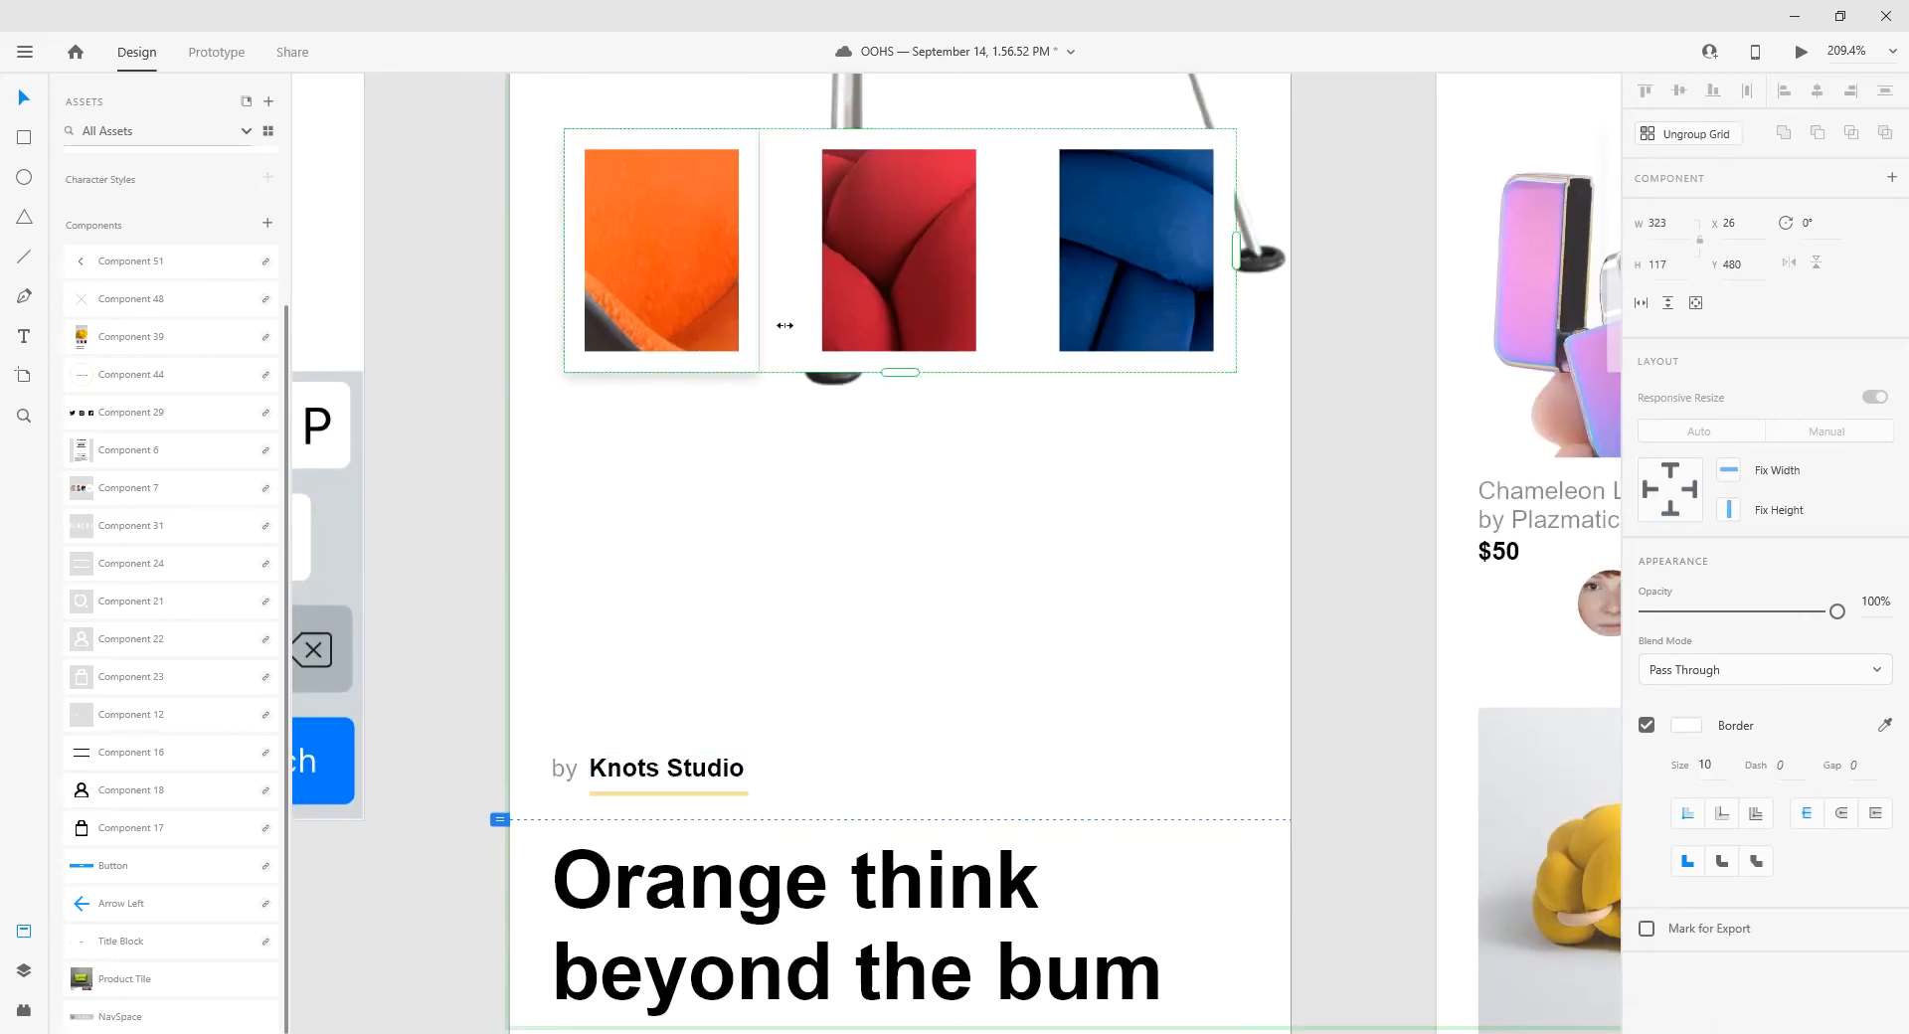
drag(875, 296, 863, 623)
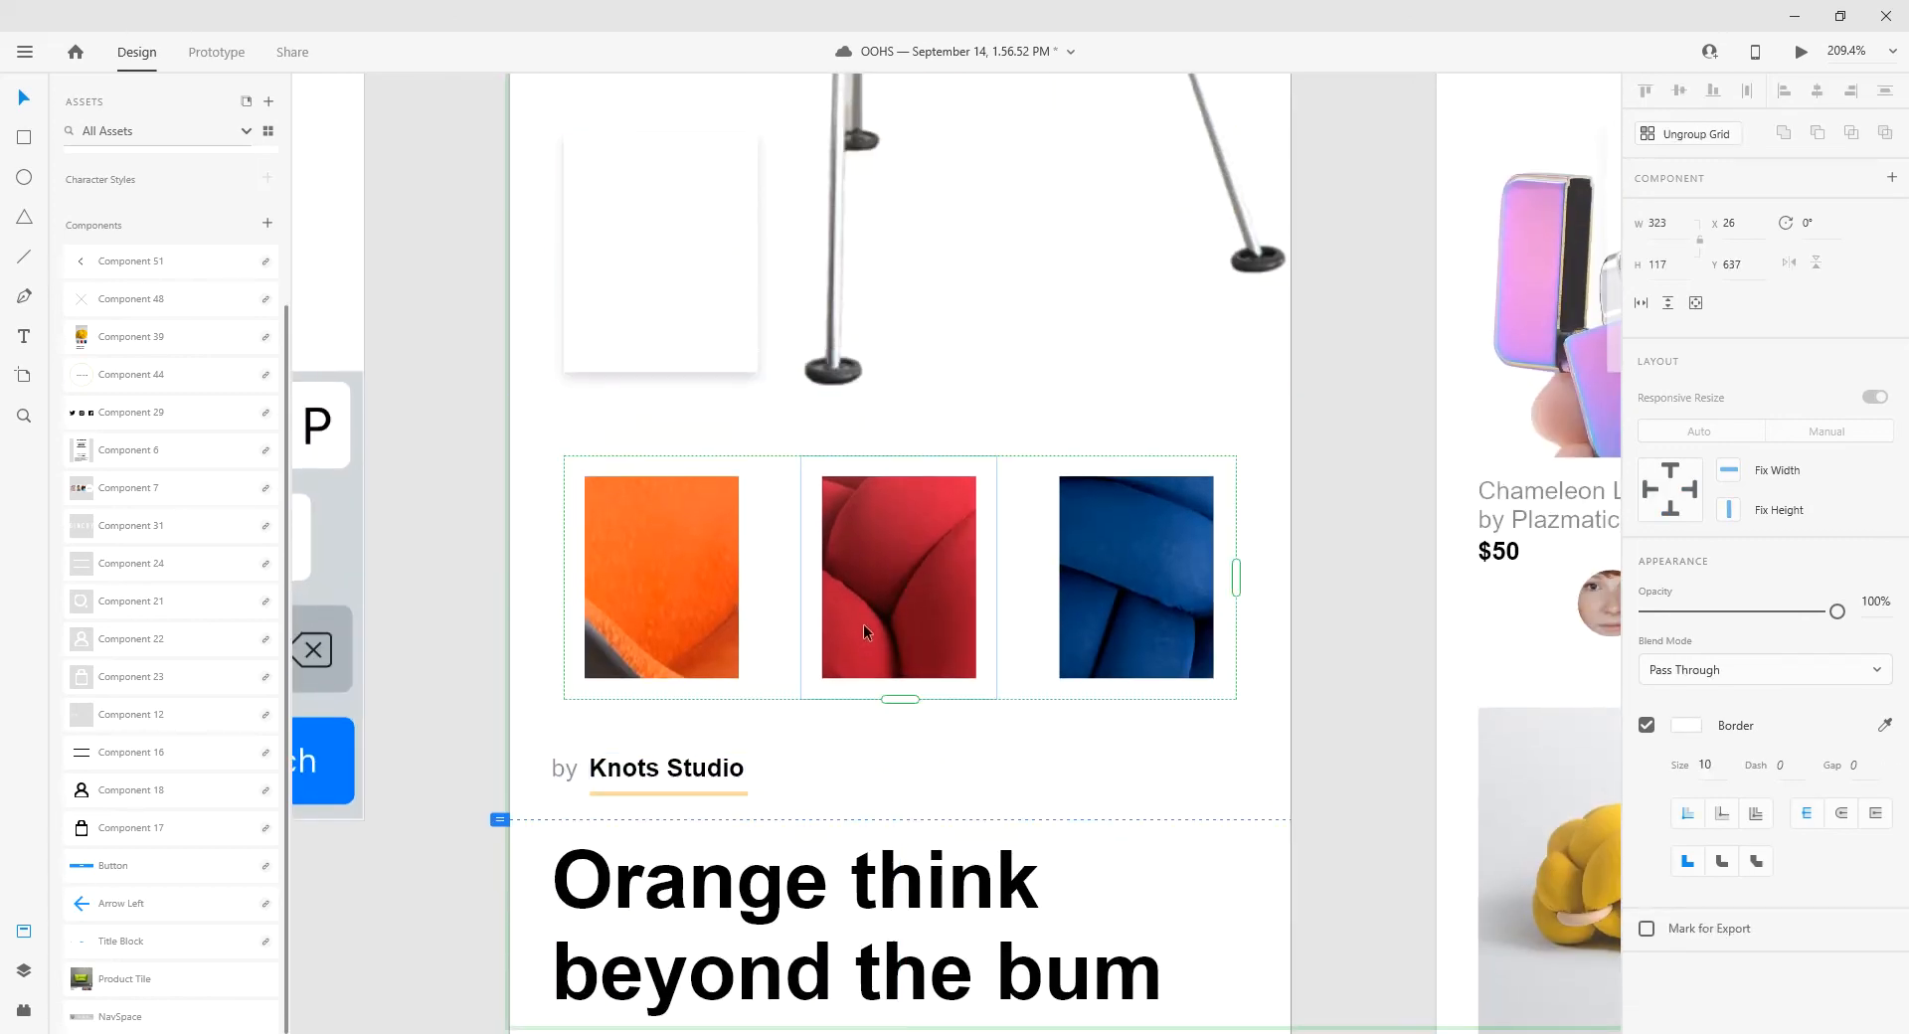
key(ctrl+z)
click(553, 370)
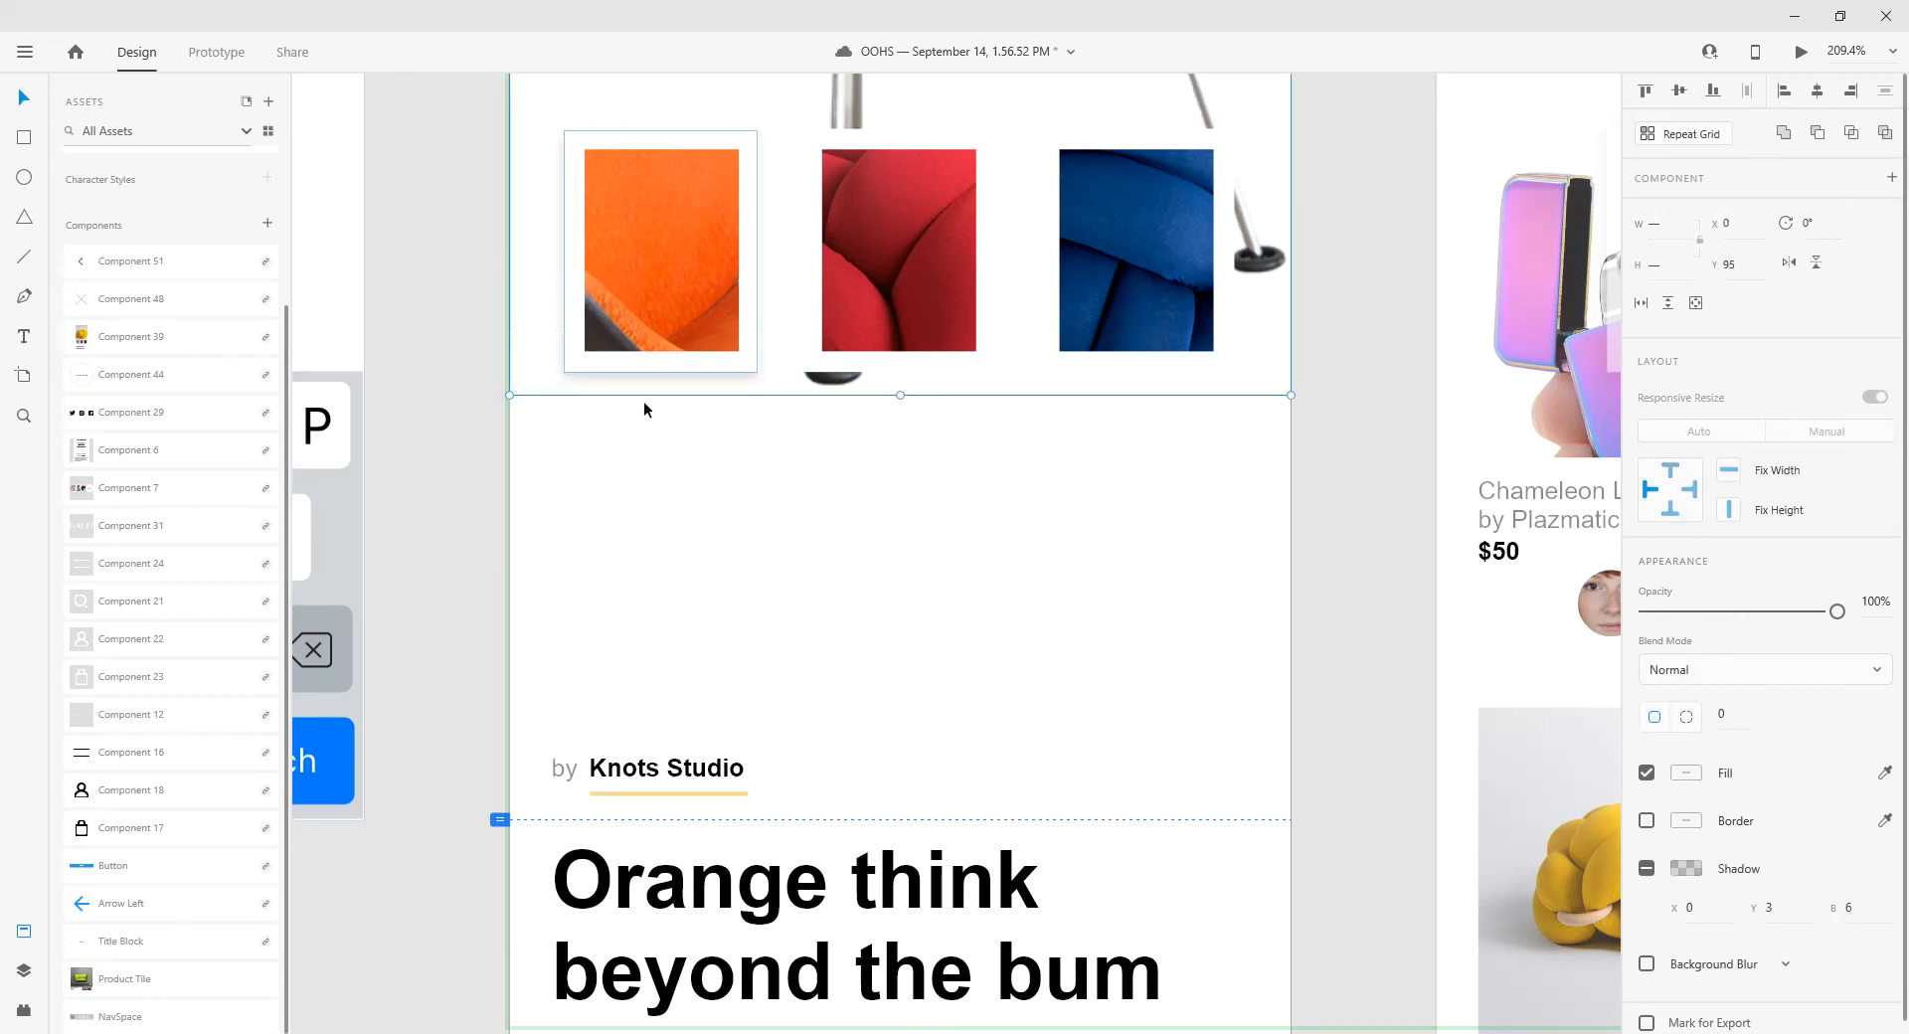
click(671, 276)
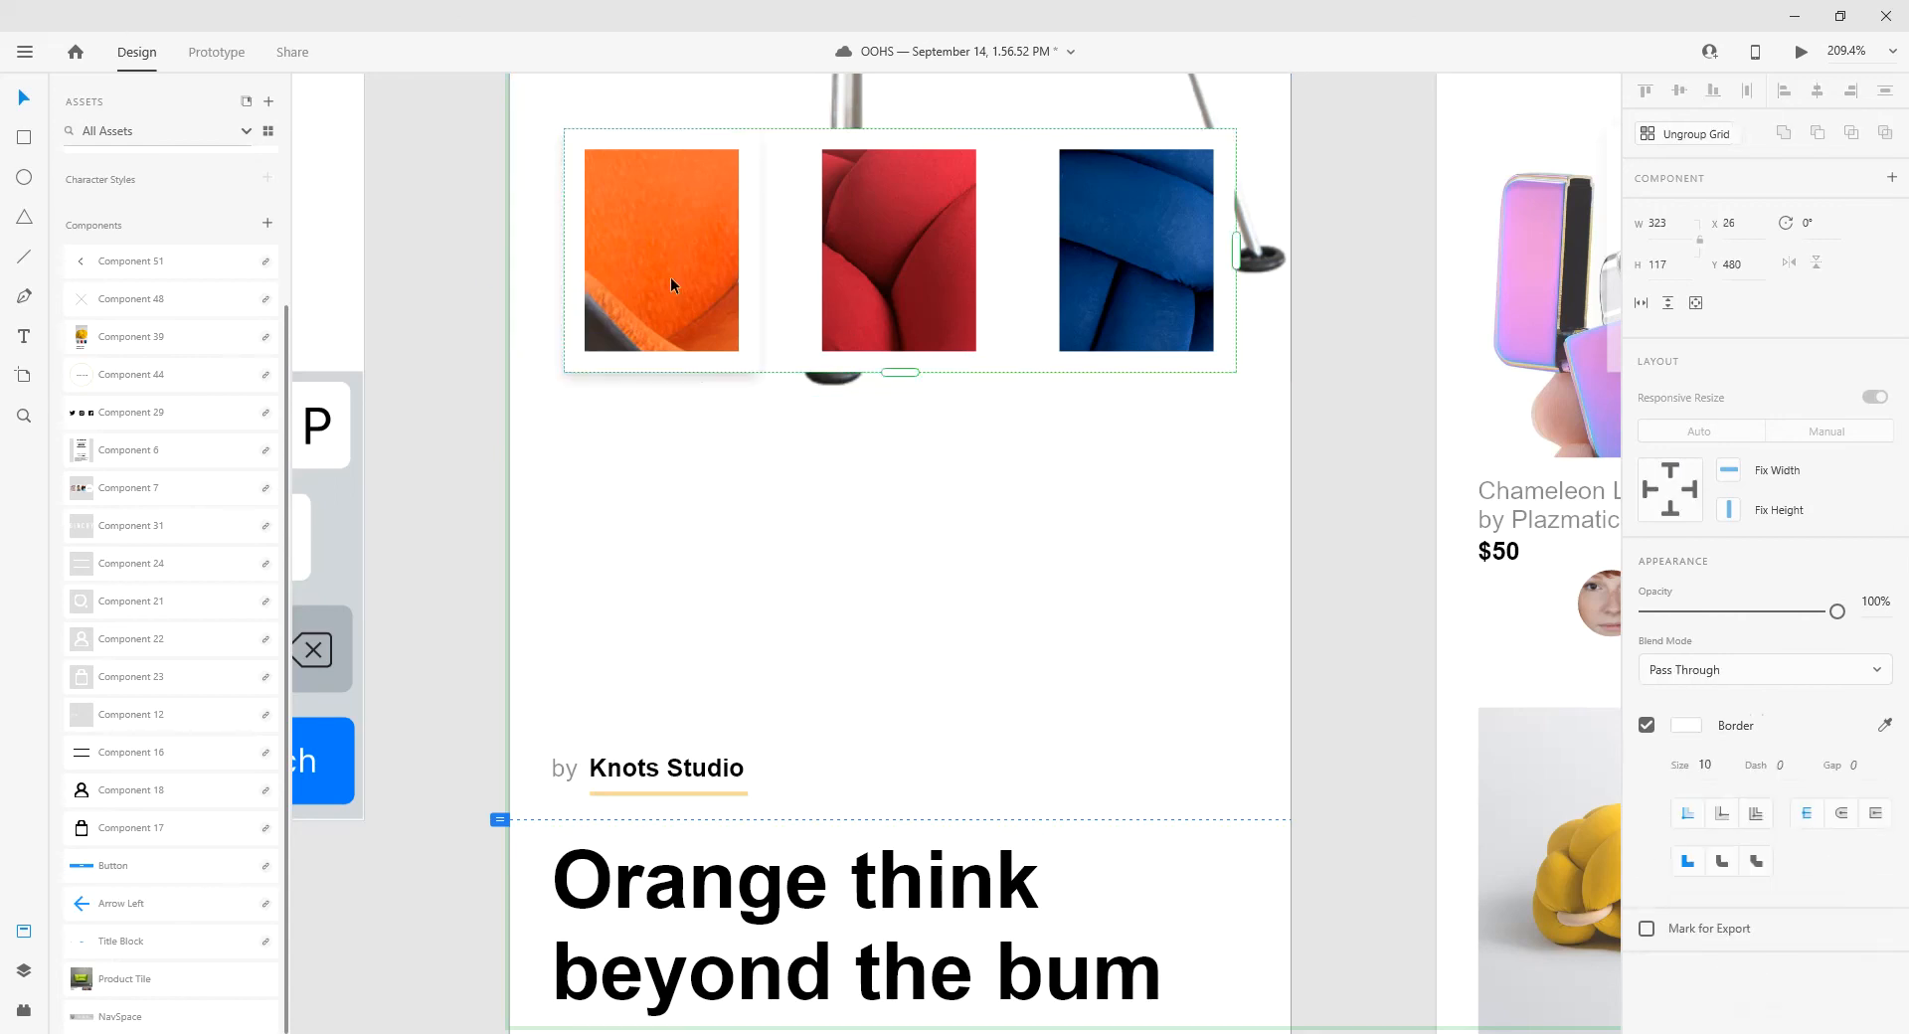
click(695, 374)
drag(695, 374, 696, 627)
key(ctrl+z)
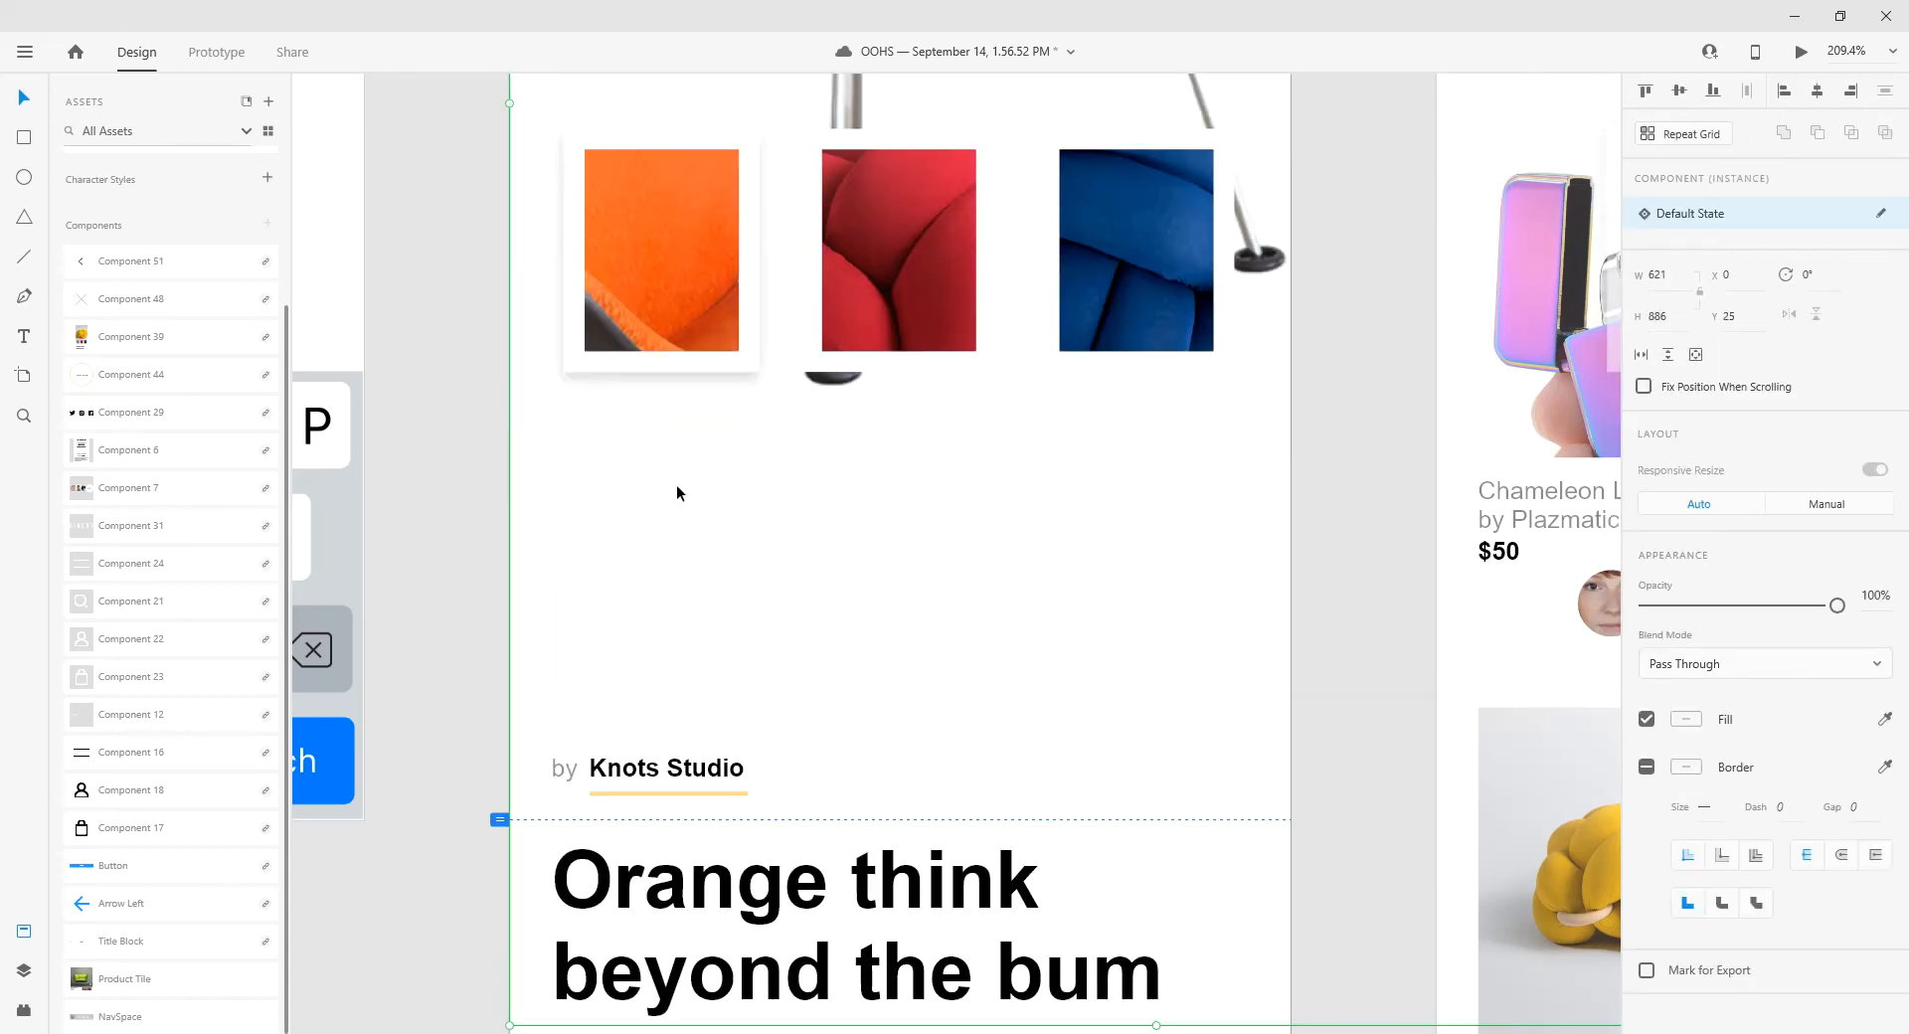
- Move the three colour swatches and the orange swatch's shadowed frame down to just above the Knots Studio credit
double_click(728, 344)
drag(851, 304, 849, 642)
drag(701, 332, 716, 630)
click(492, 604)
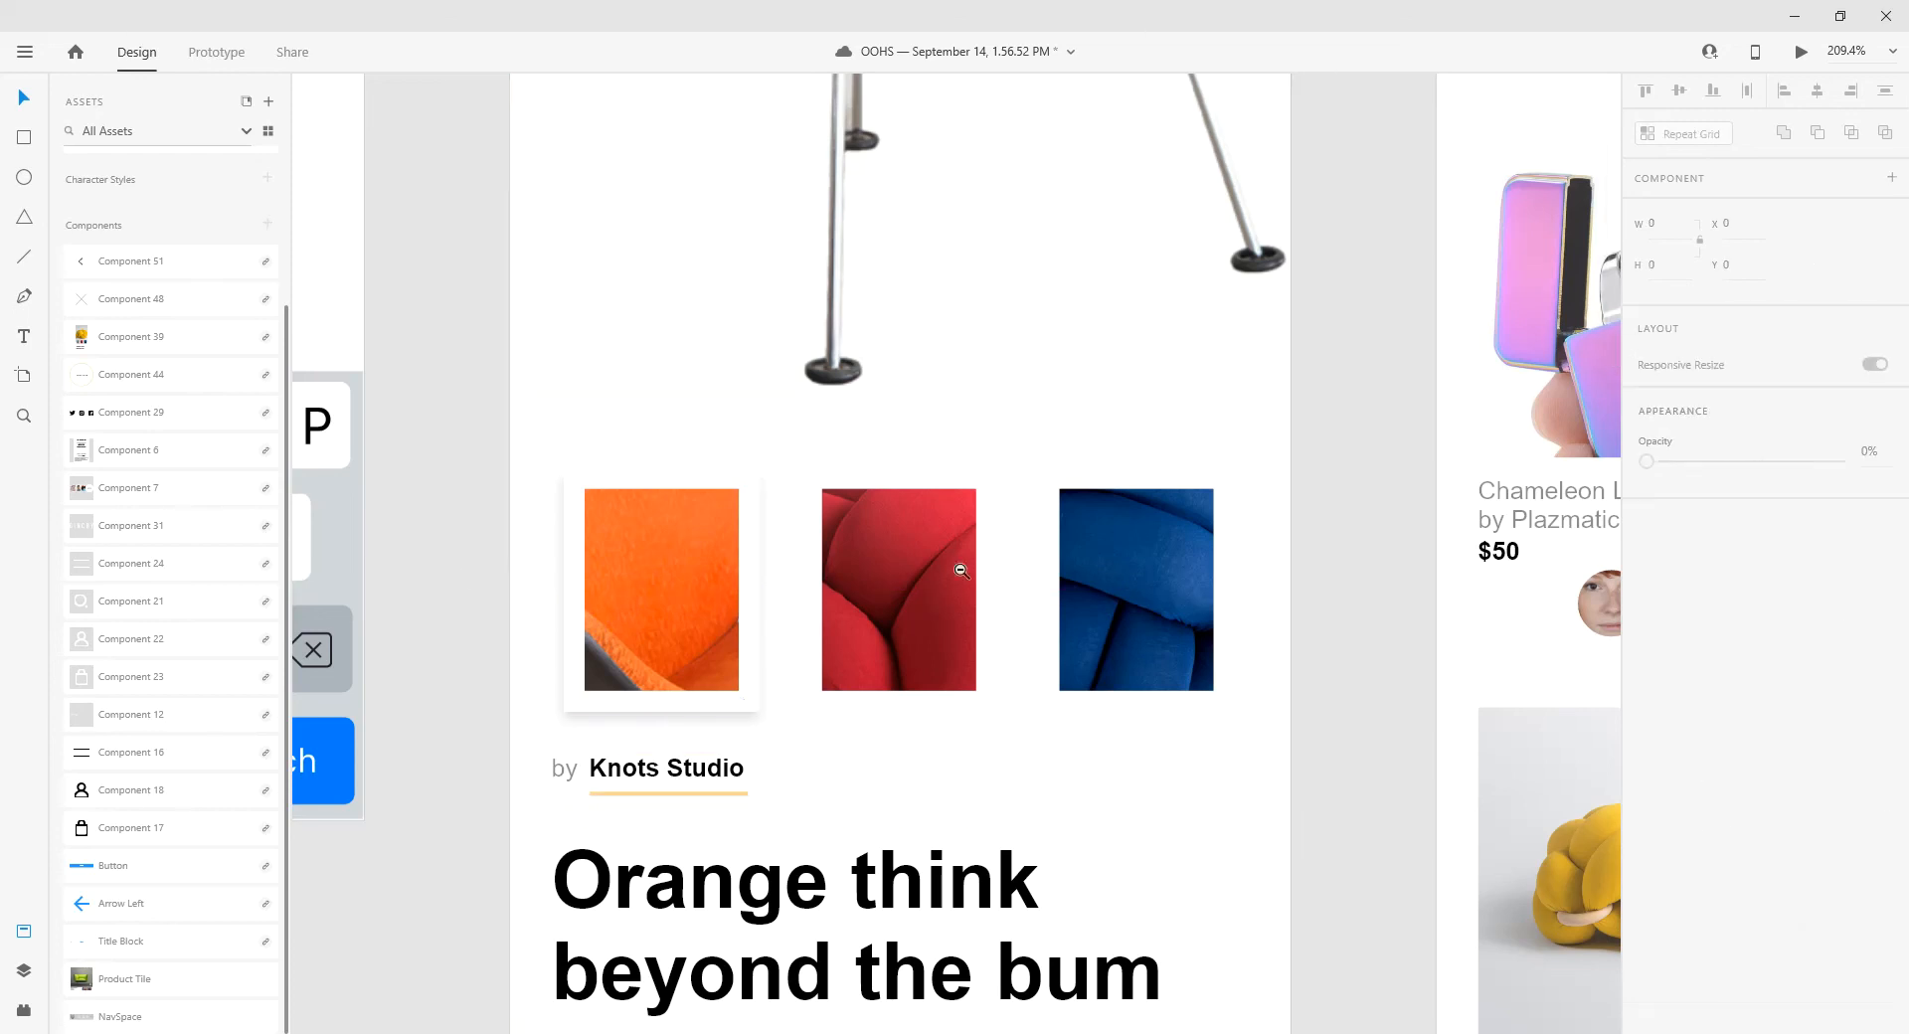
- Save the document and open the Mobile Preview information
scroll(1014, 569, down, 3)
scroll(992, 569, down, 5)
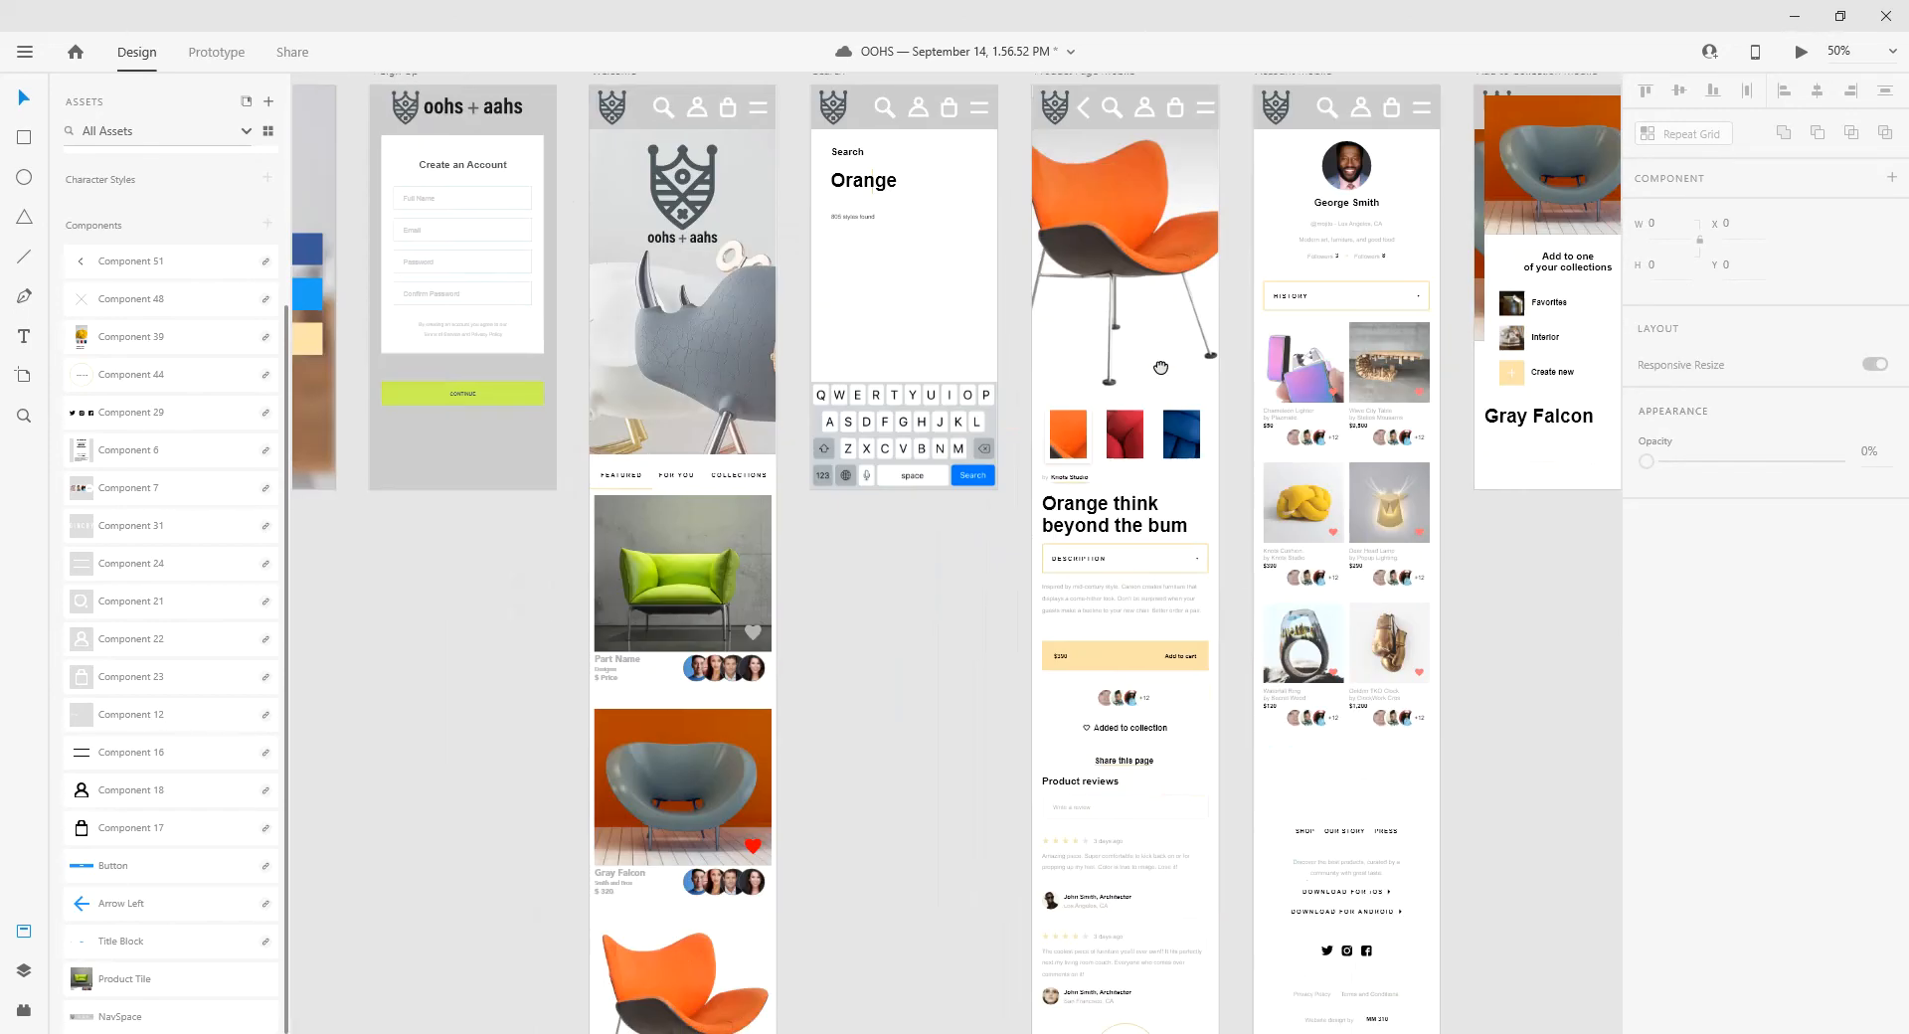
drag(1160, 367, 1160, 364)
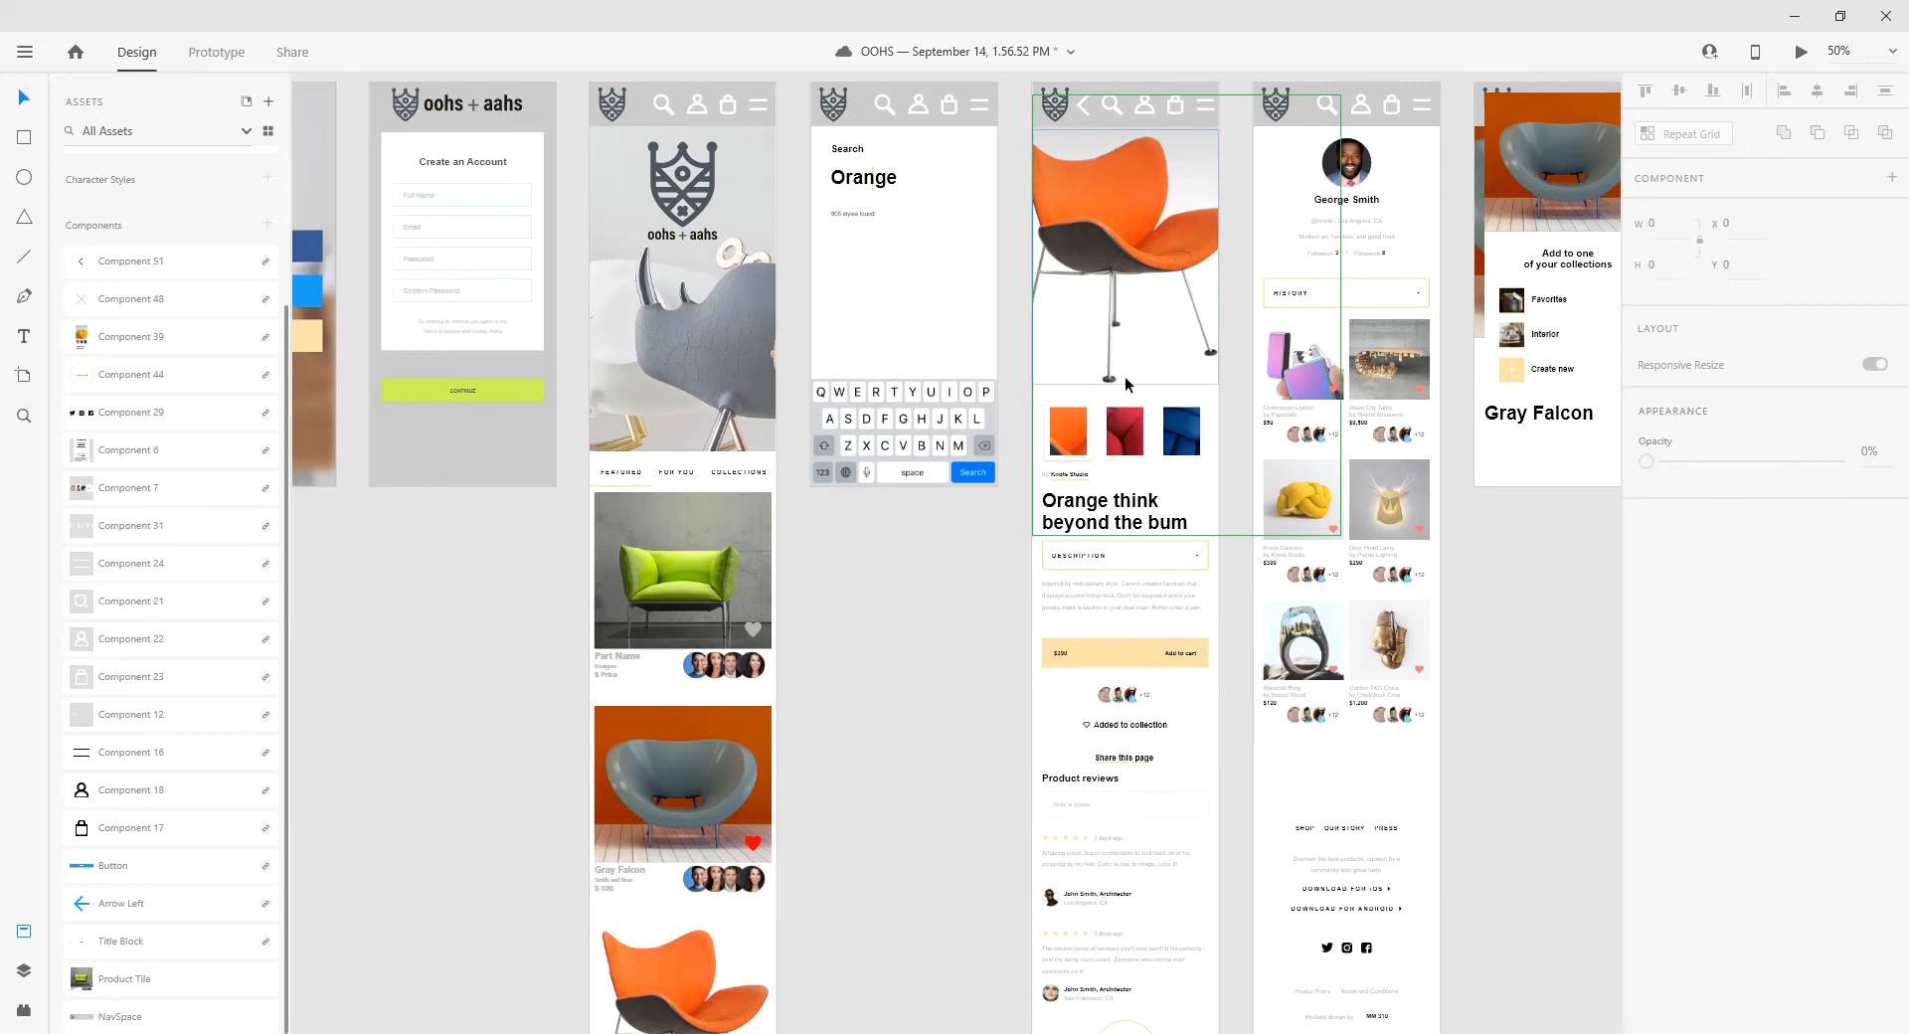
scroll(1156, 324, right, 3)
scroll(1156, 324, up, 1)
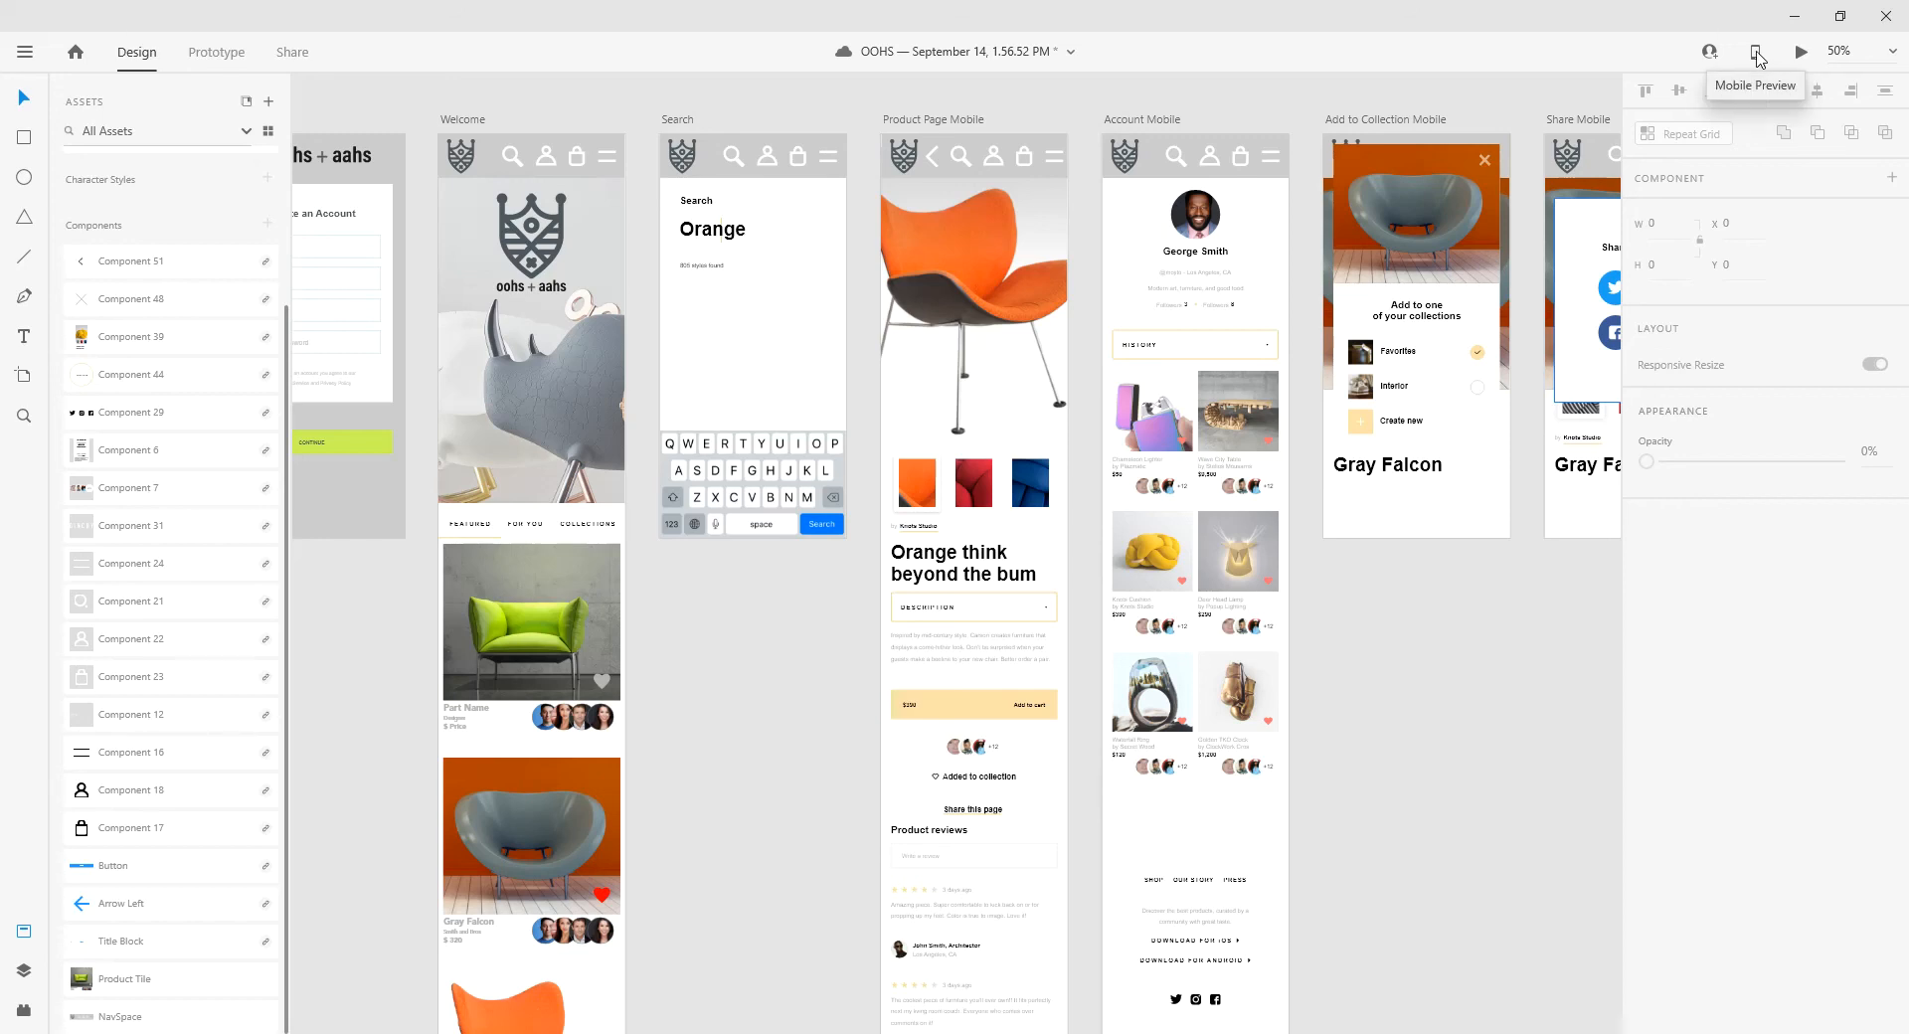
key(ctrl+s)
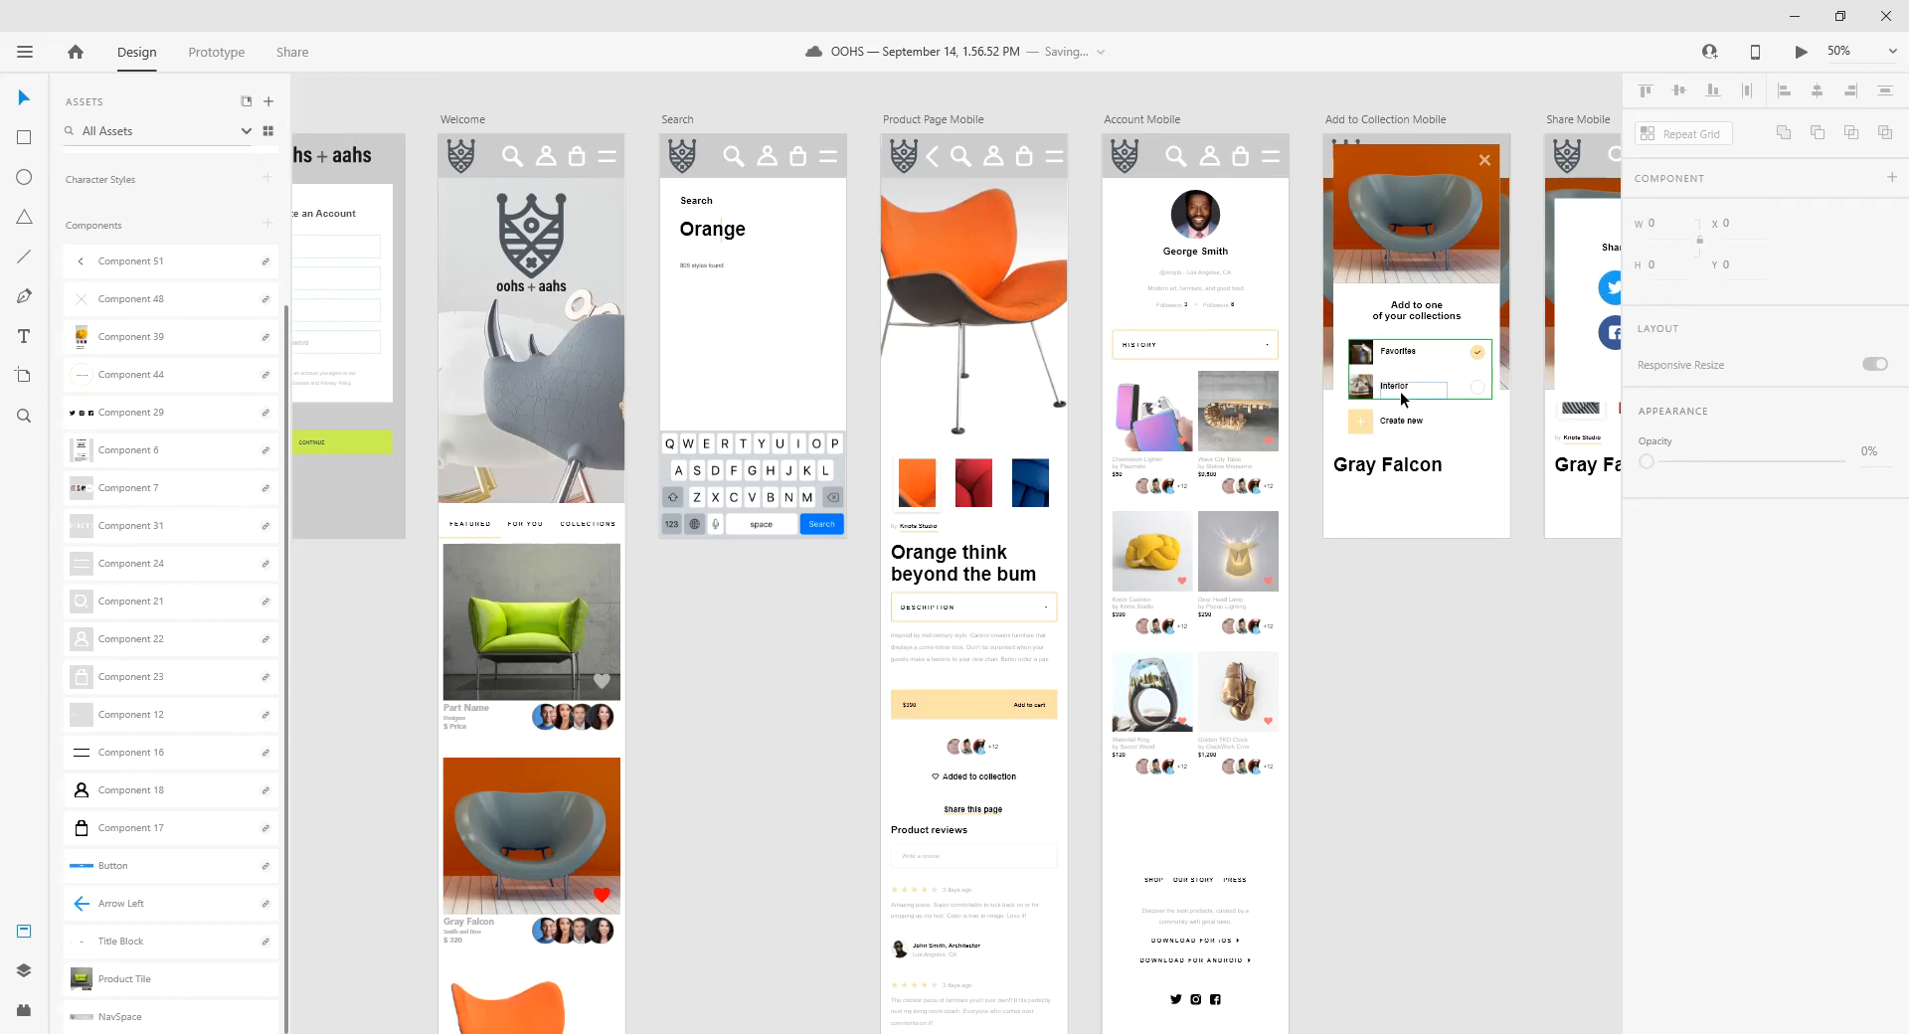
click(1756, 56)
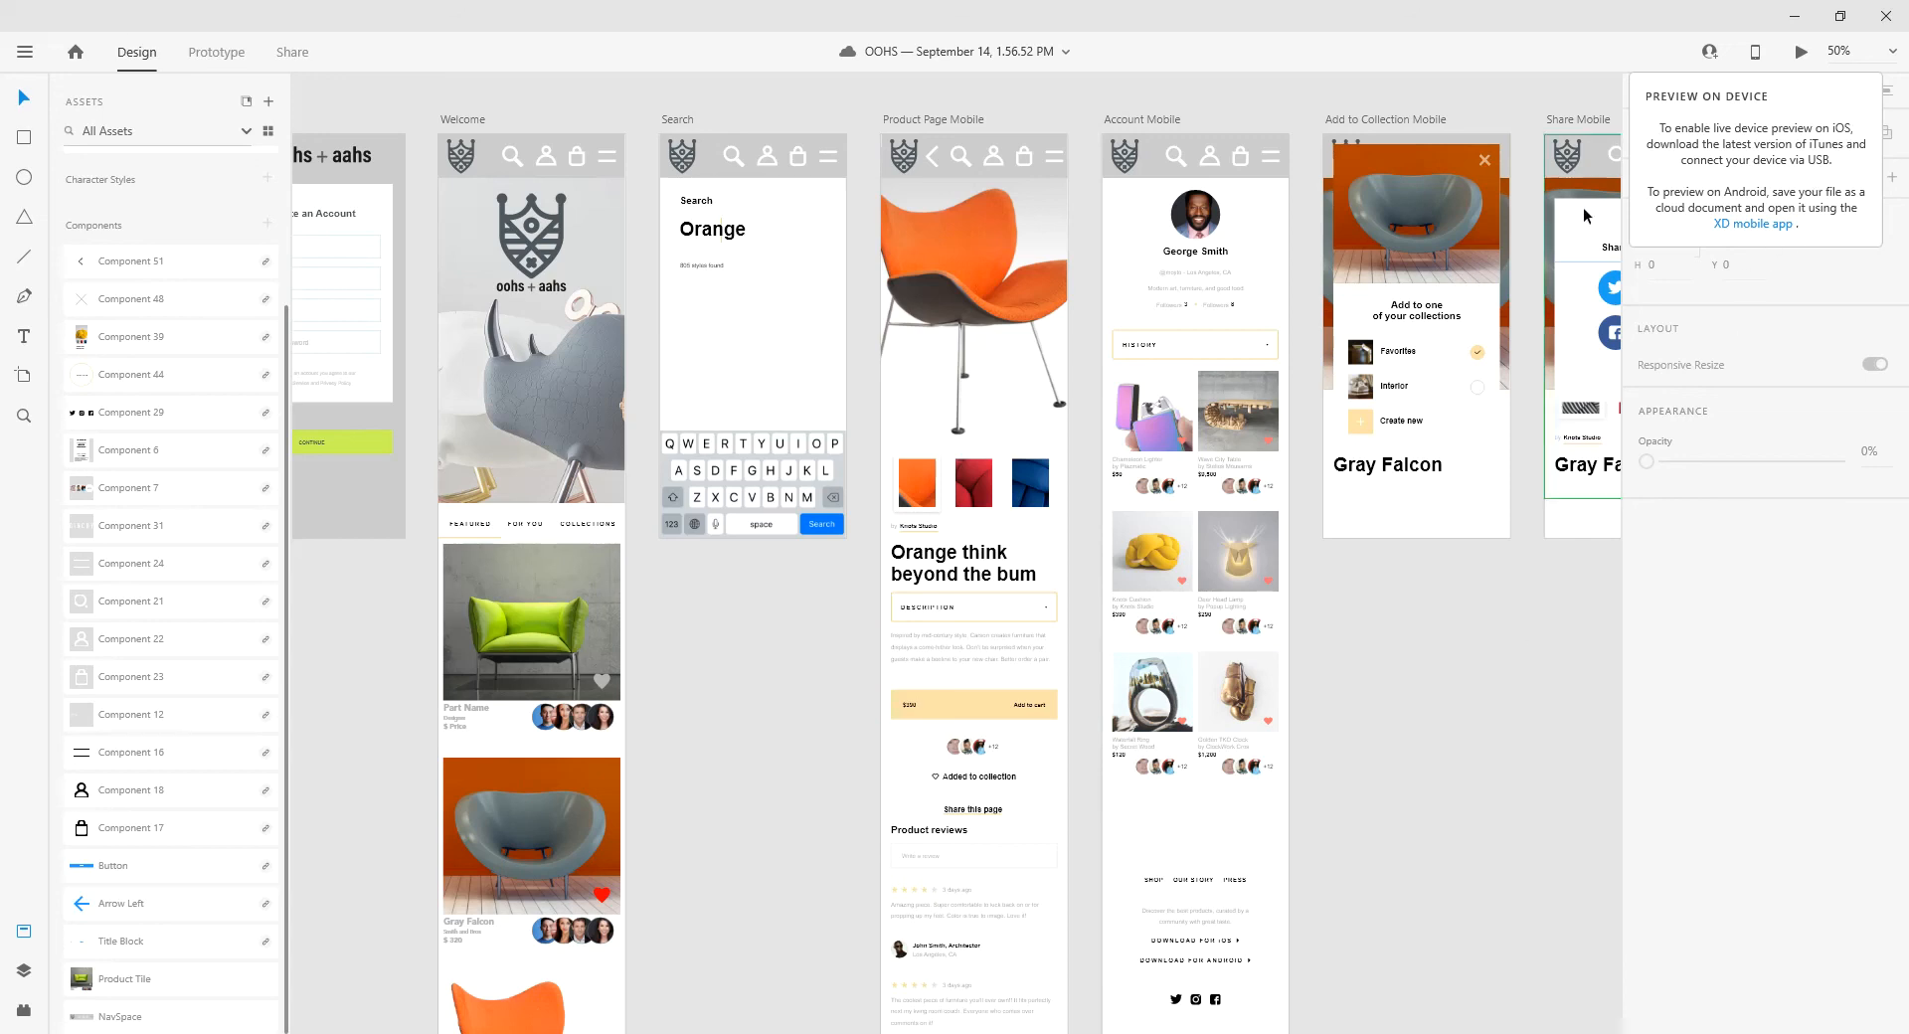
- Dismiss the device preview information and review the complete set of OOHS artboards from Sign In to Share Mobile
scroll(1418, 782, up, 1)
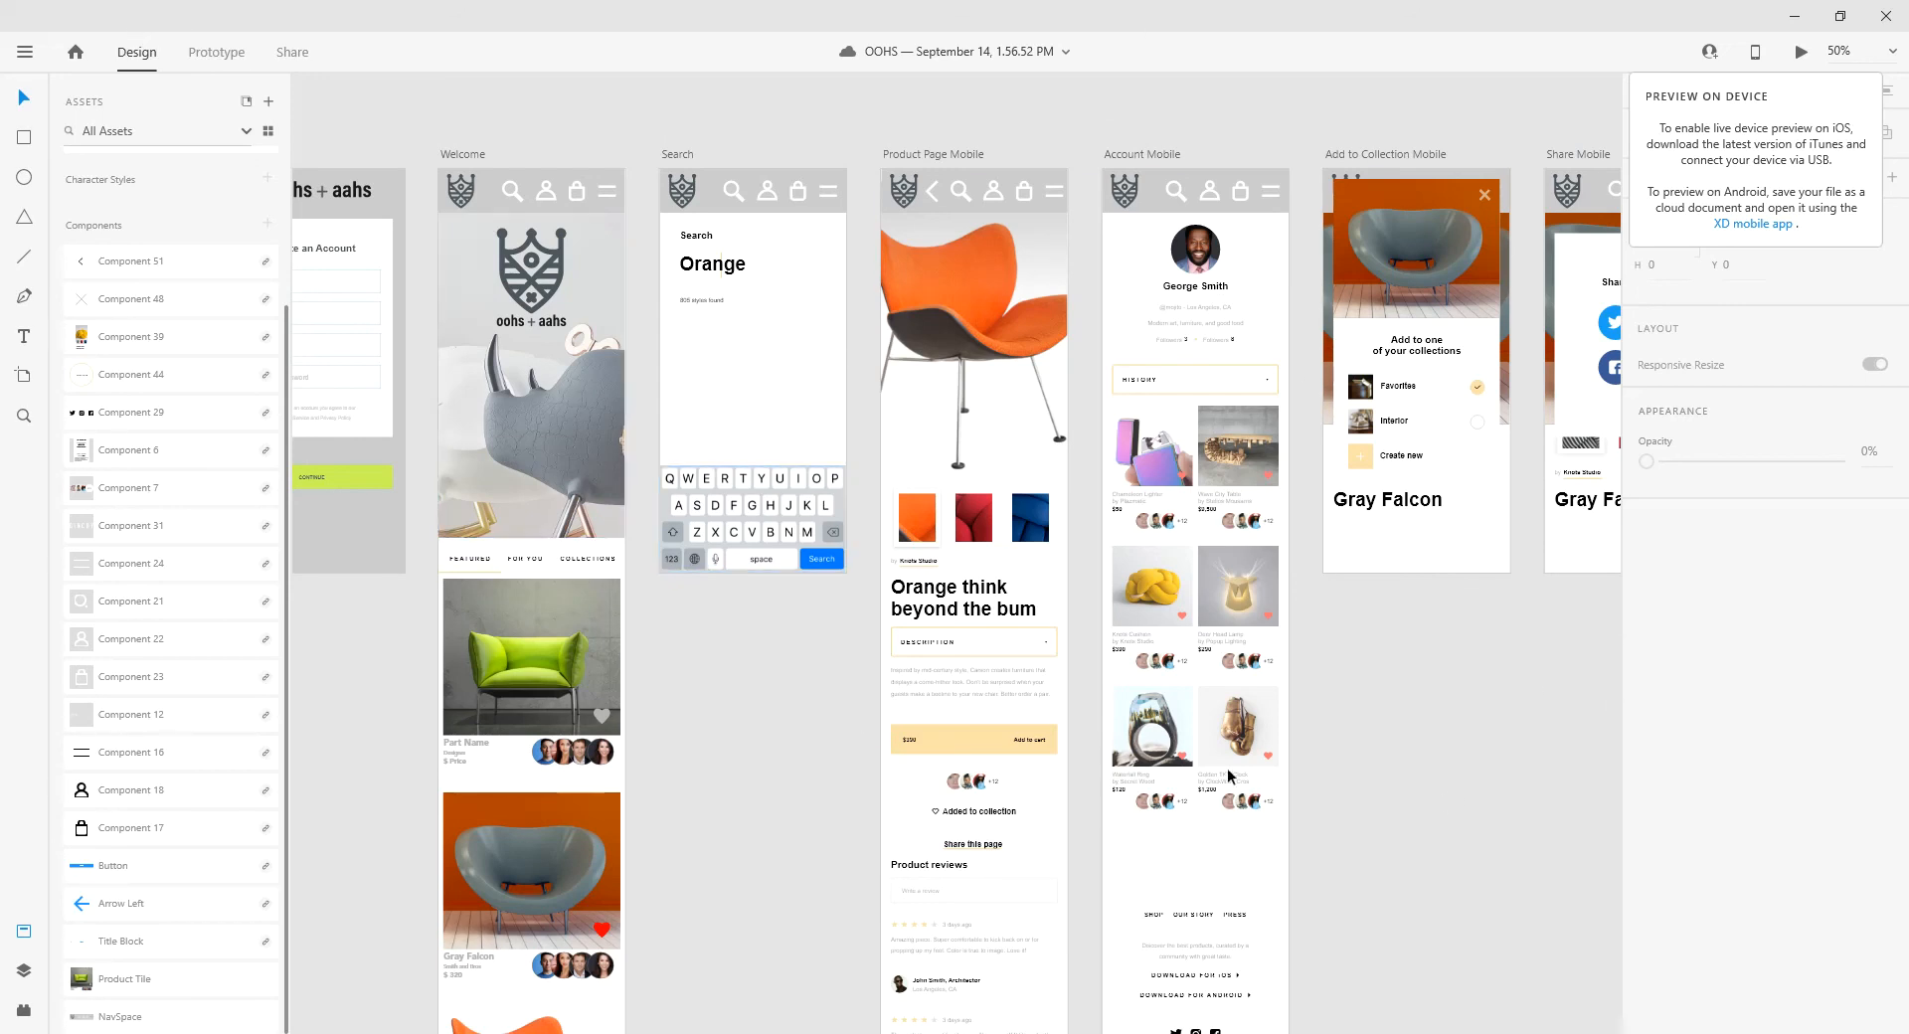
scroll(1440, 772, down, 1)
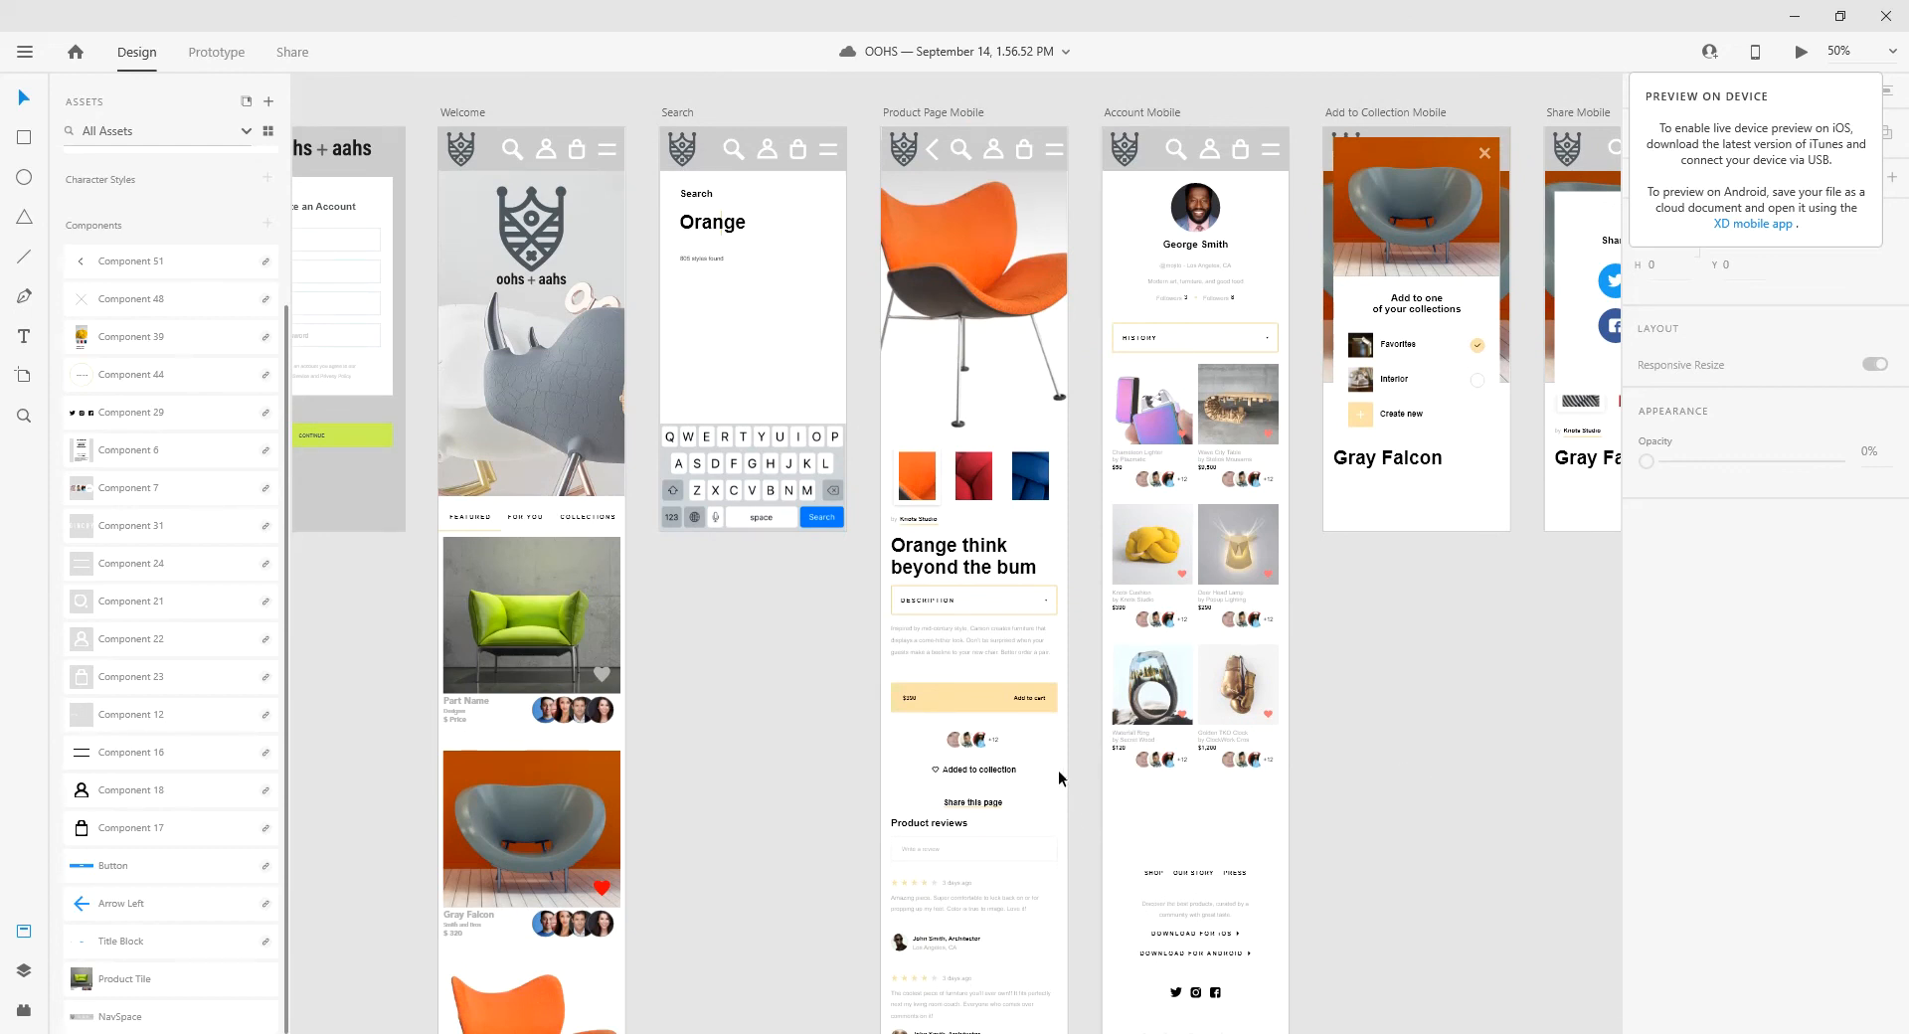
double_click(966, 638)
key(Escape)
scroll(847, 650, down, 7)
drag(816, 688, 908, 546)
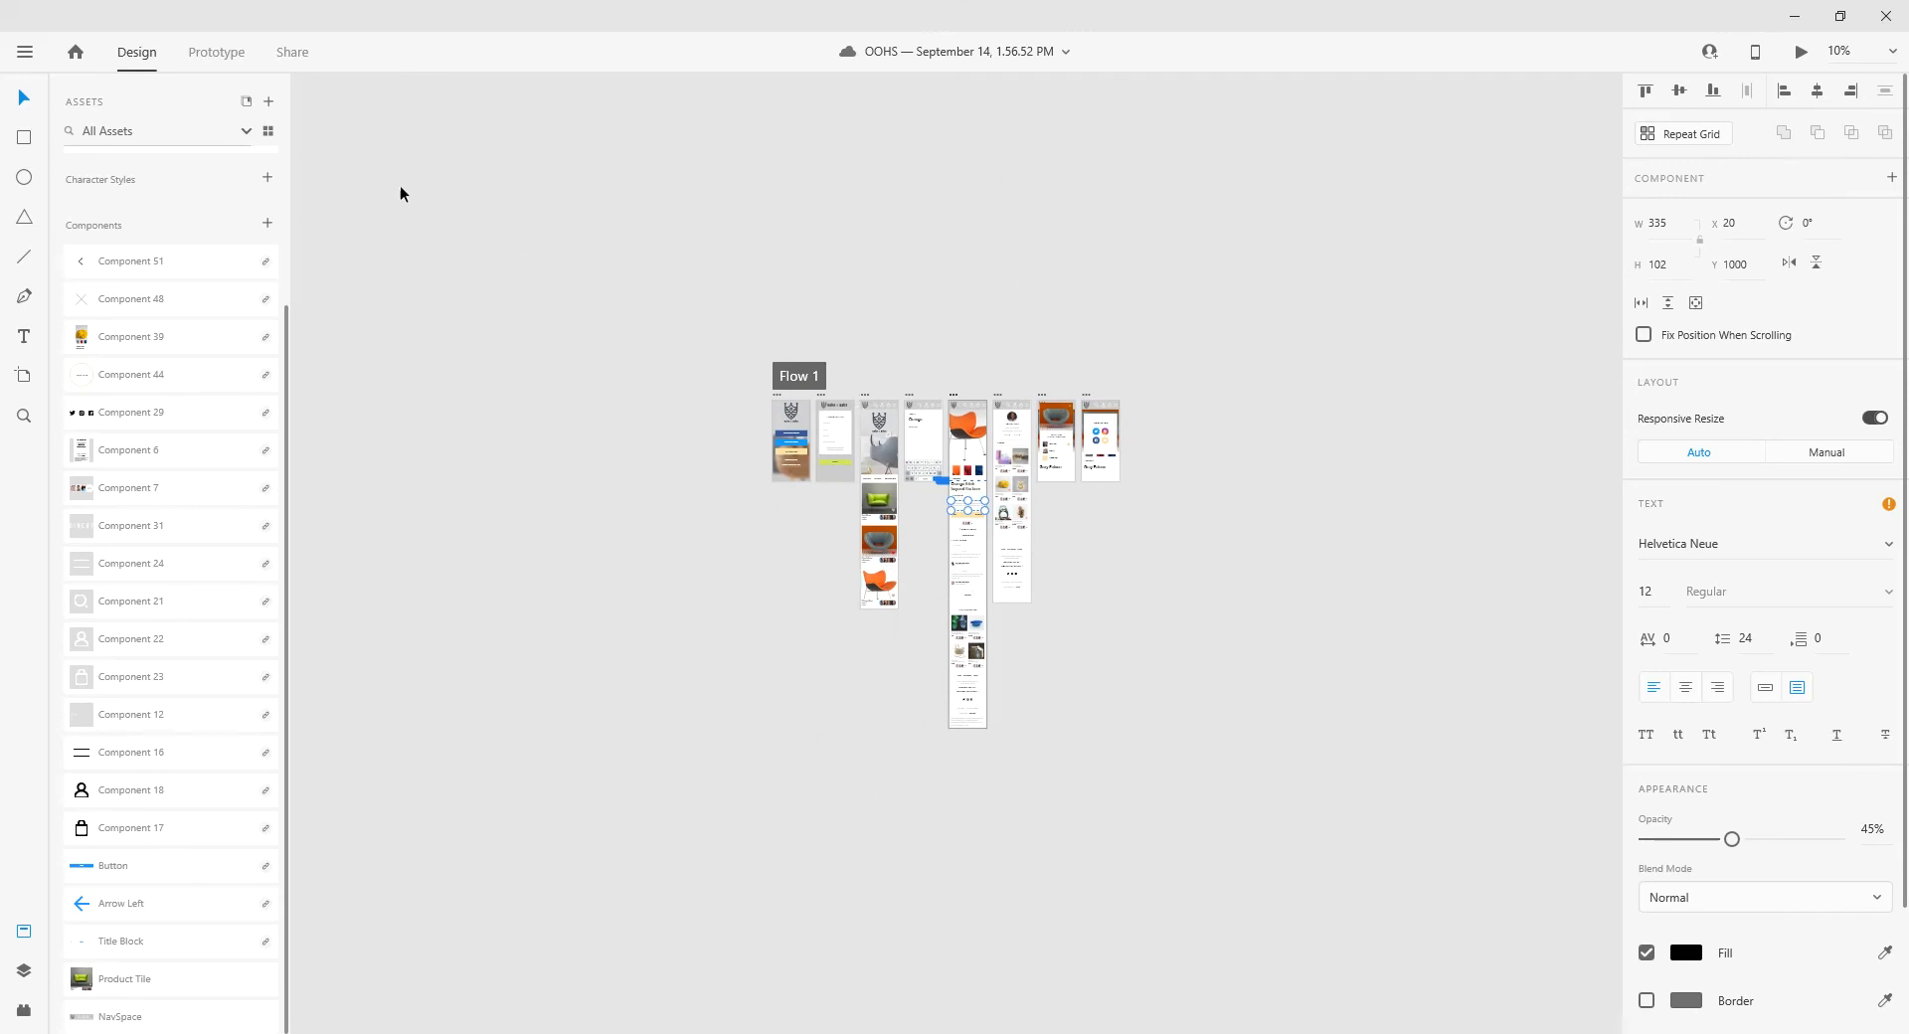
drag(718, 274, 823, 502)
click(674, 426)
drag(871, 563, 1121, 843)
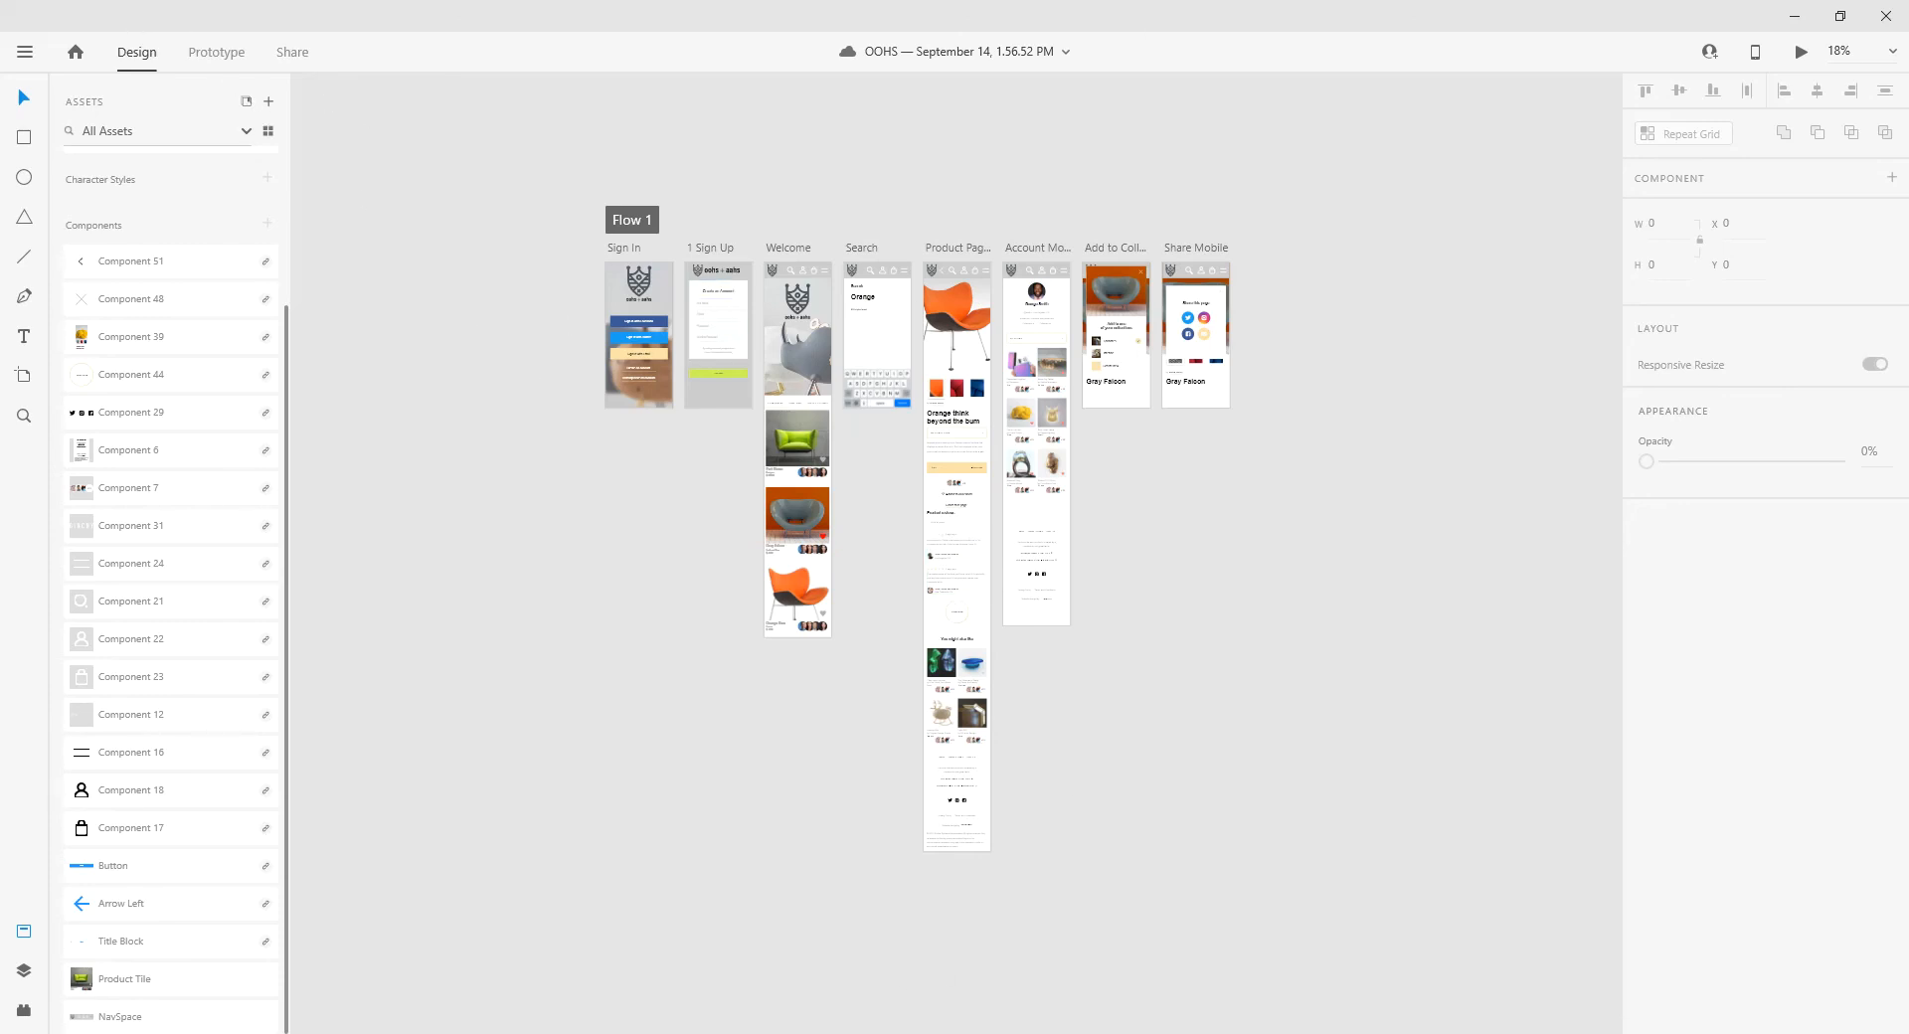
- Switch to the Ginchy_practice_file document and examine its Kiosk, Website, Tablet, Mobile and App artboard rows
click(592, 960)
scroll(1195, 714, down, 10)
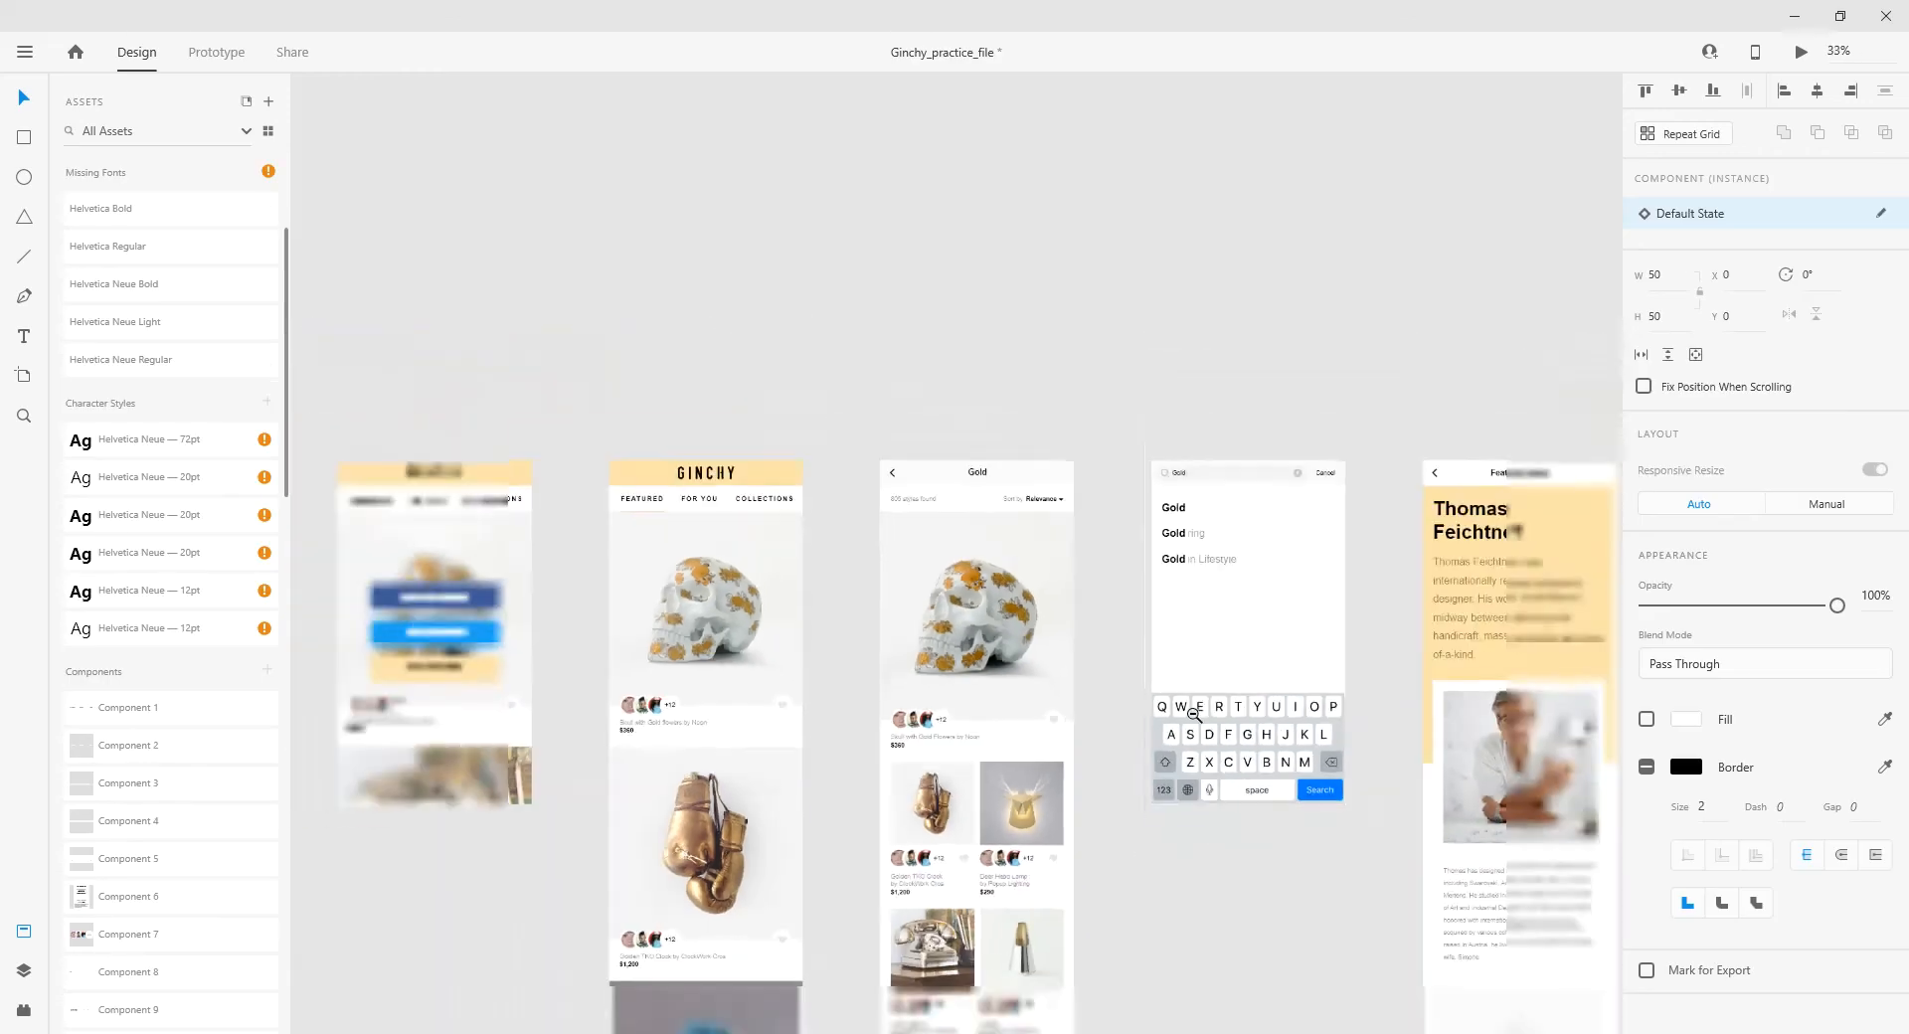
drag(1206, 732, 846, 895)
drag(1136, 513, 1098, 881)
drag(965, 505, 785, 597)
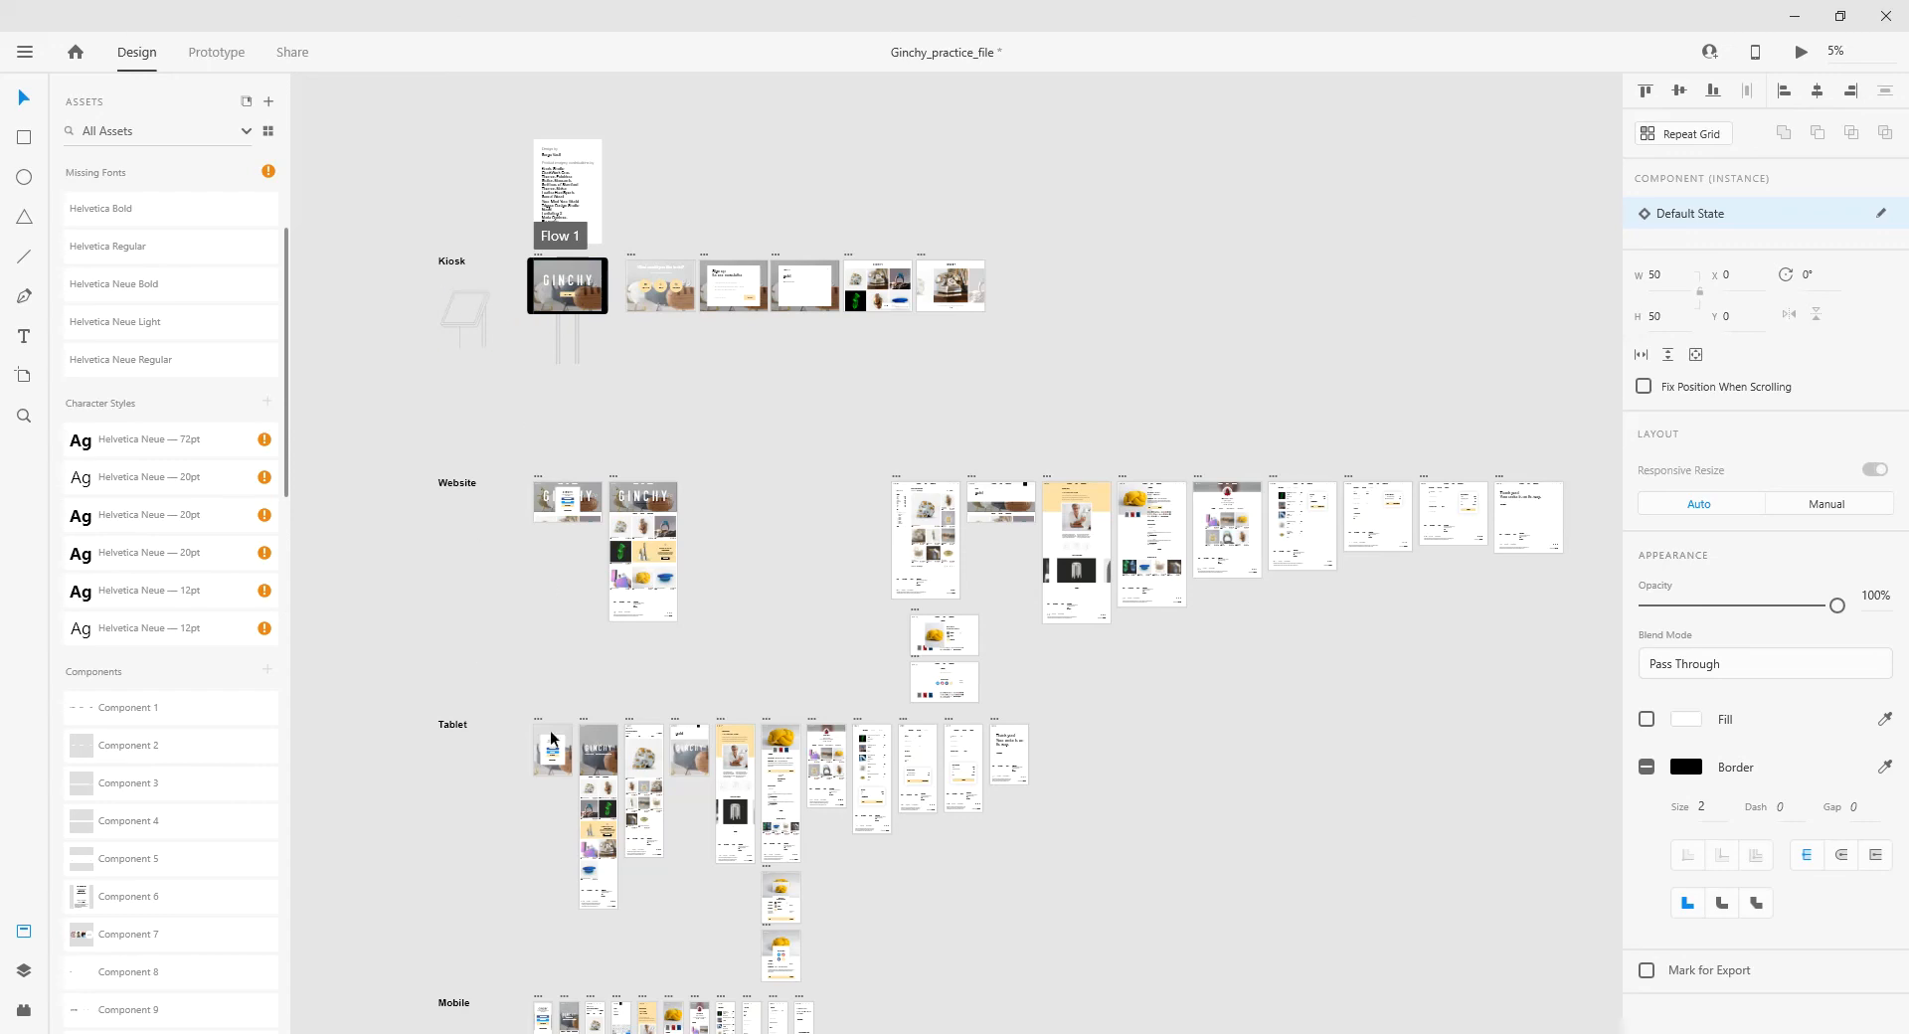
scroll(736, 814, down, 3)
scroll(732, 848, down, 5)
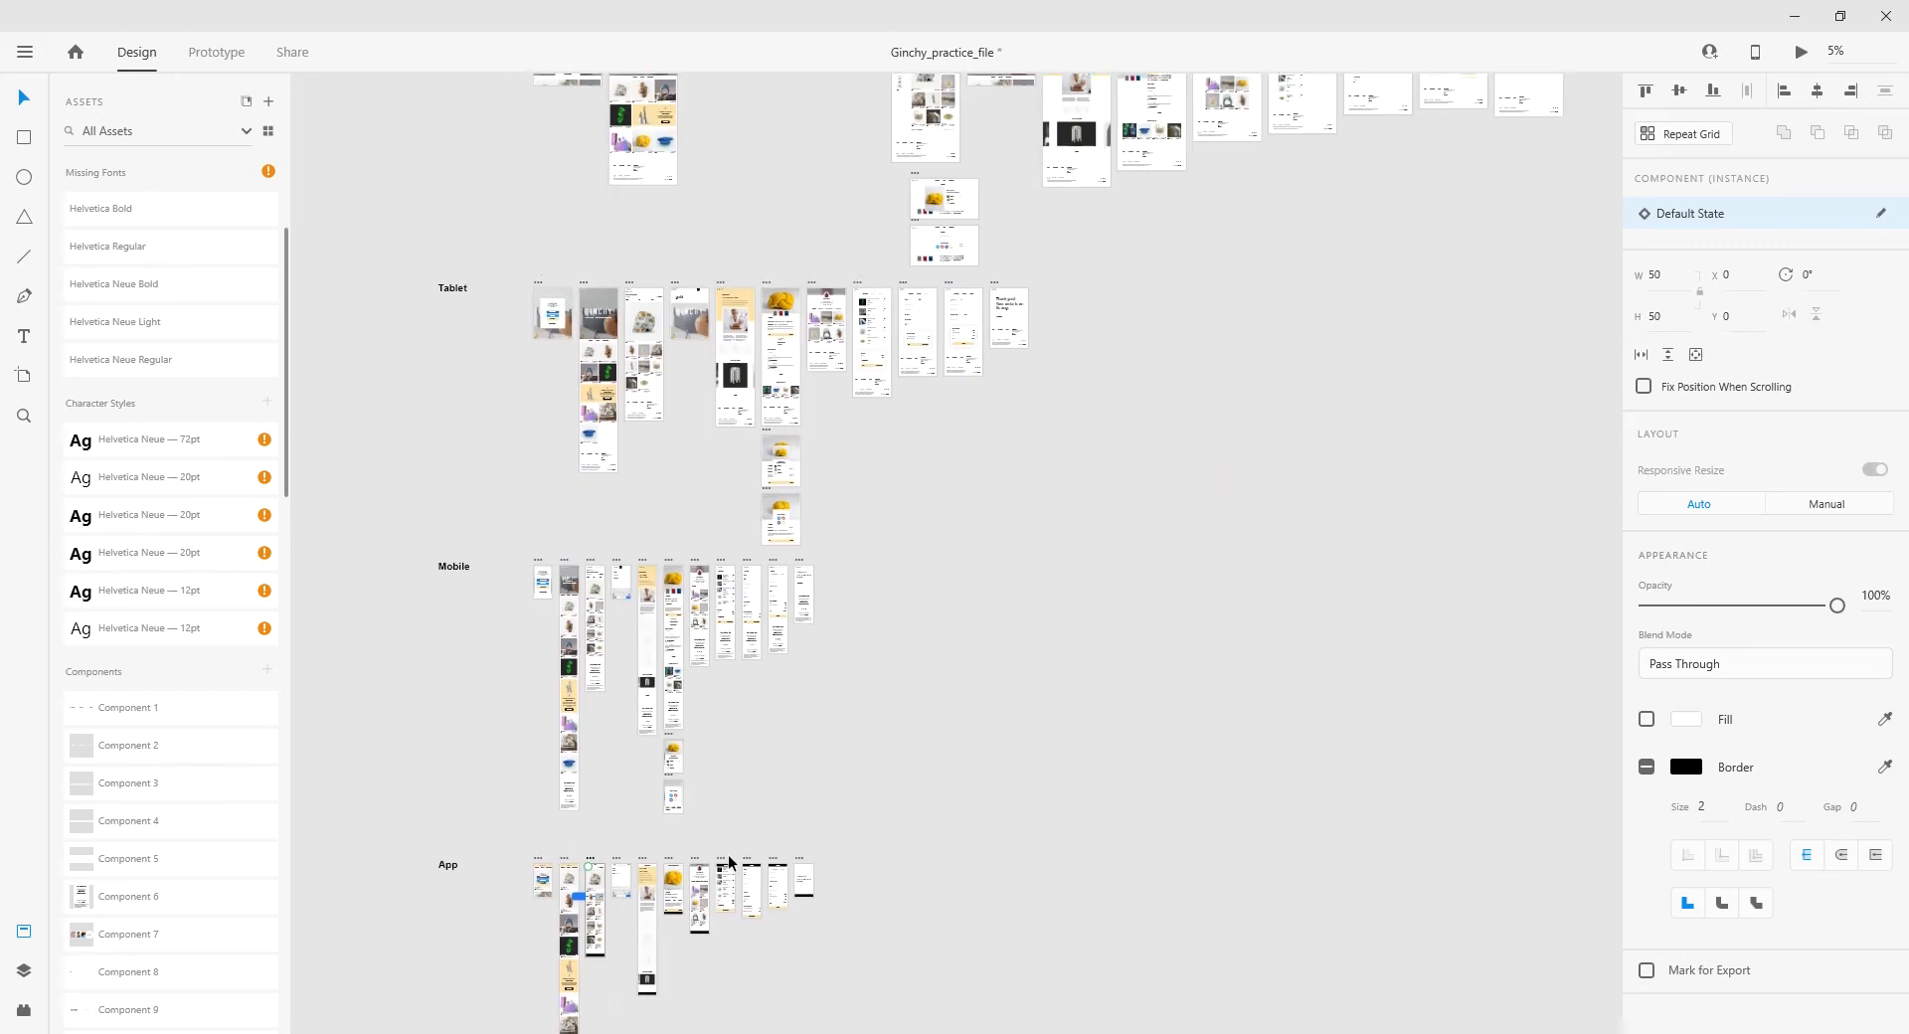
drag(822, 665, 980, 744)
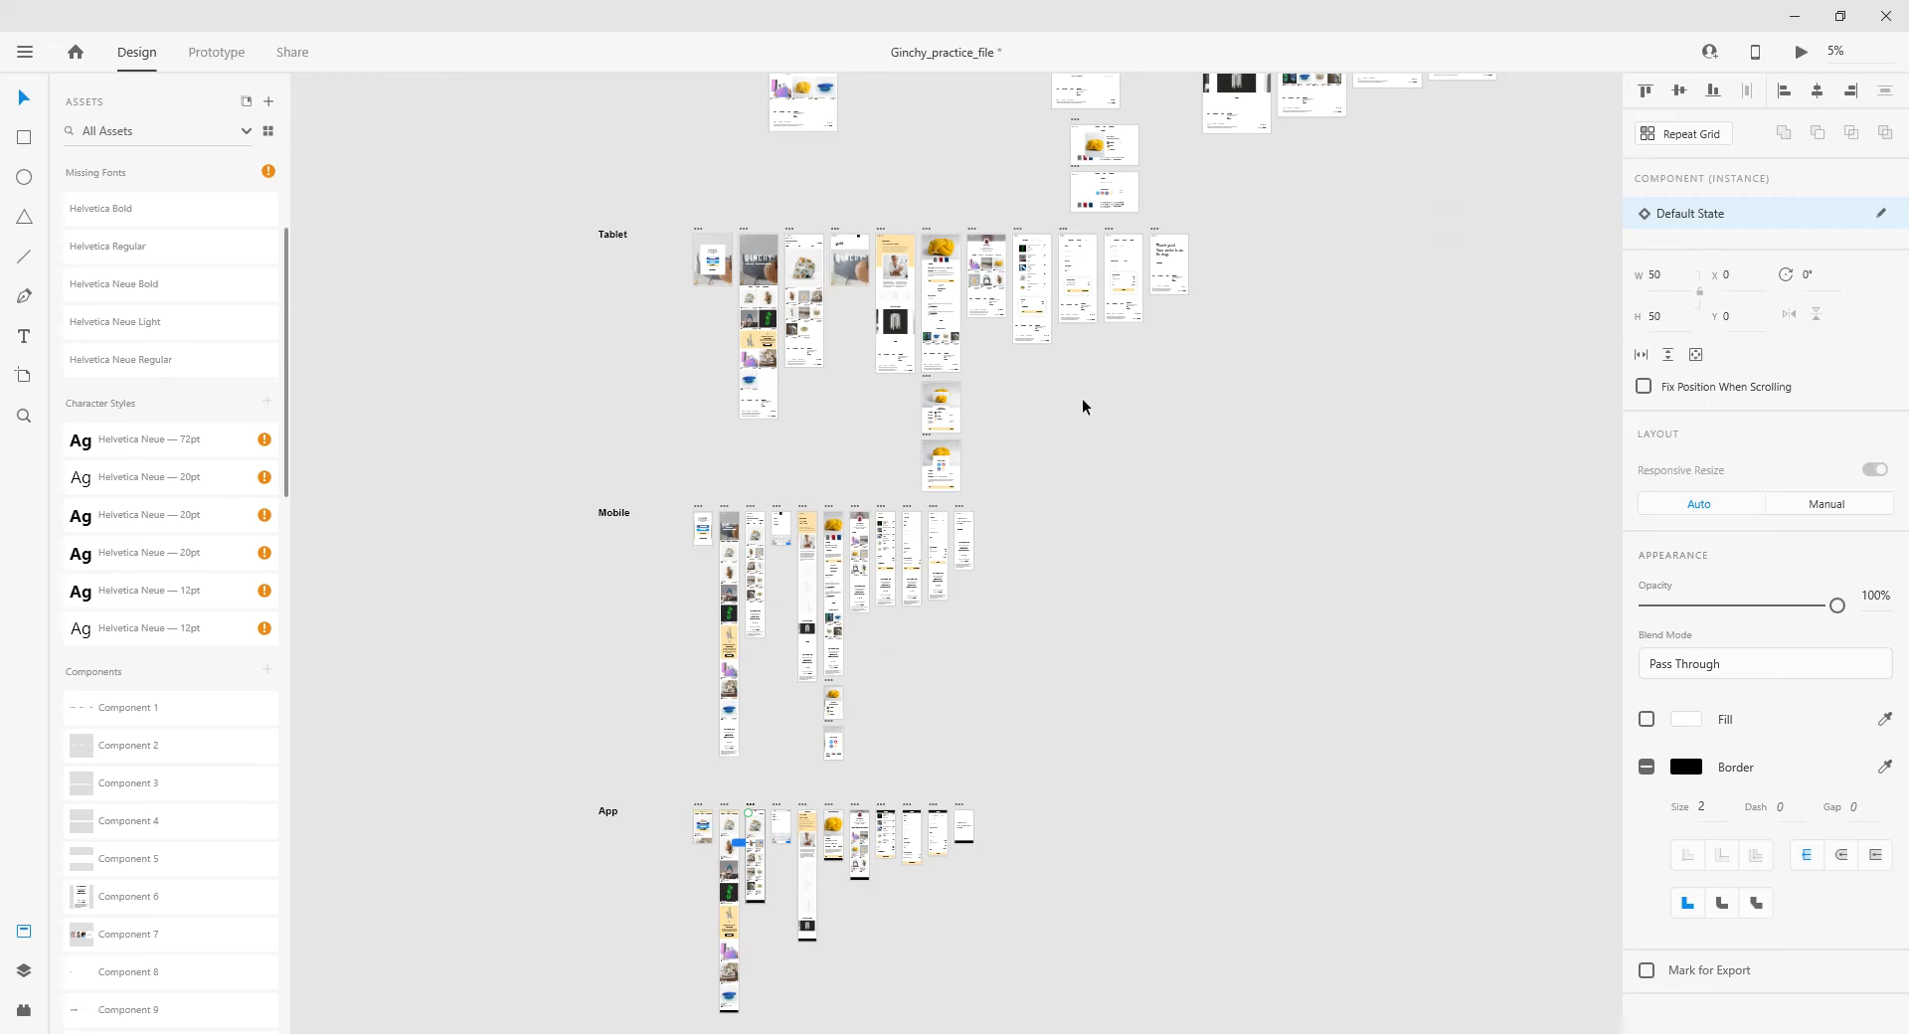
drag(1209, 392, 1196, 703)
drag(1244, 471, 909, 681)
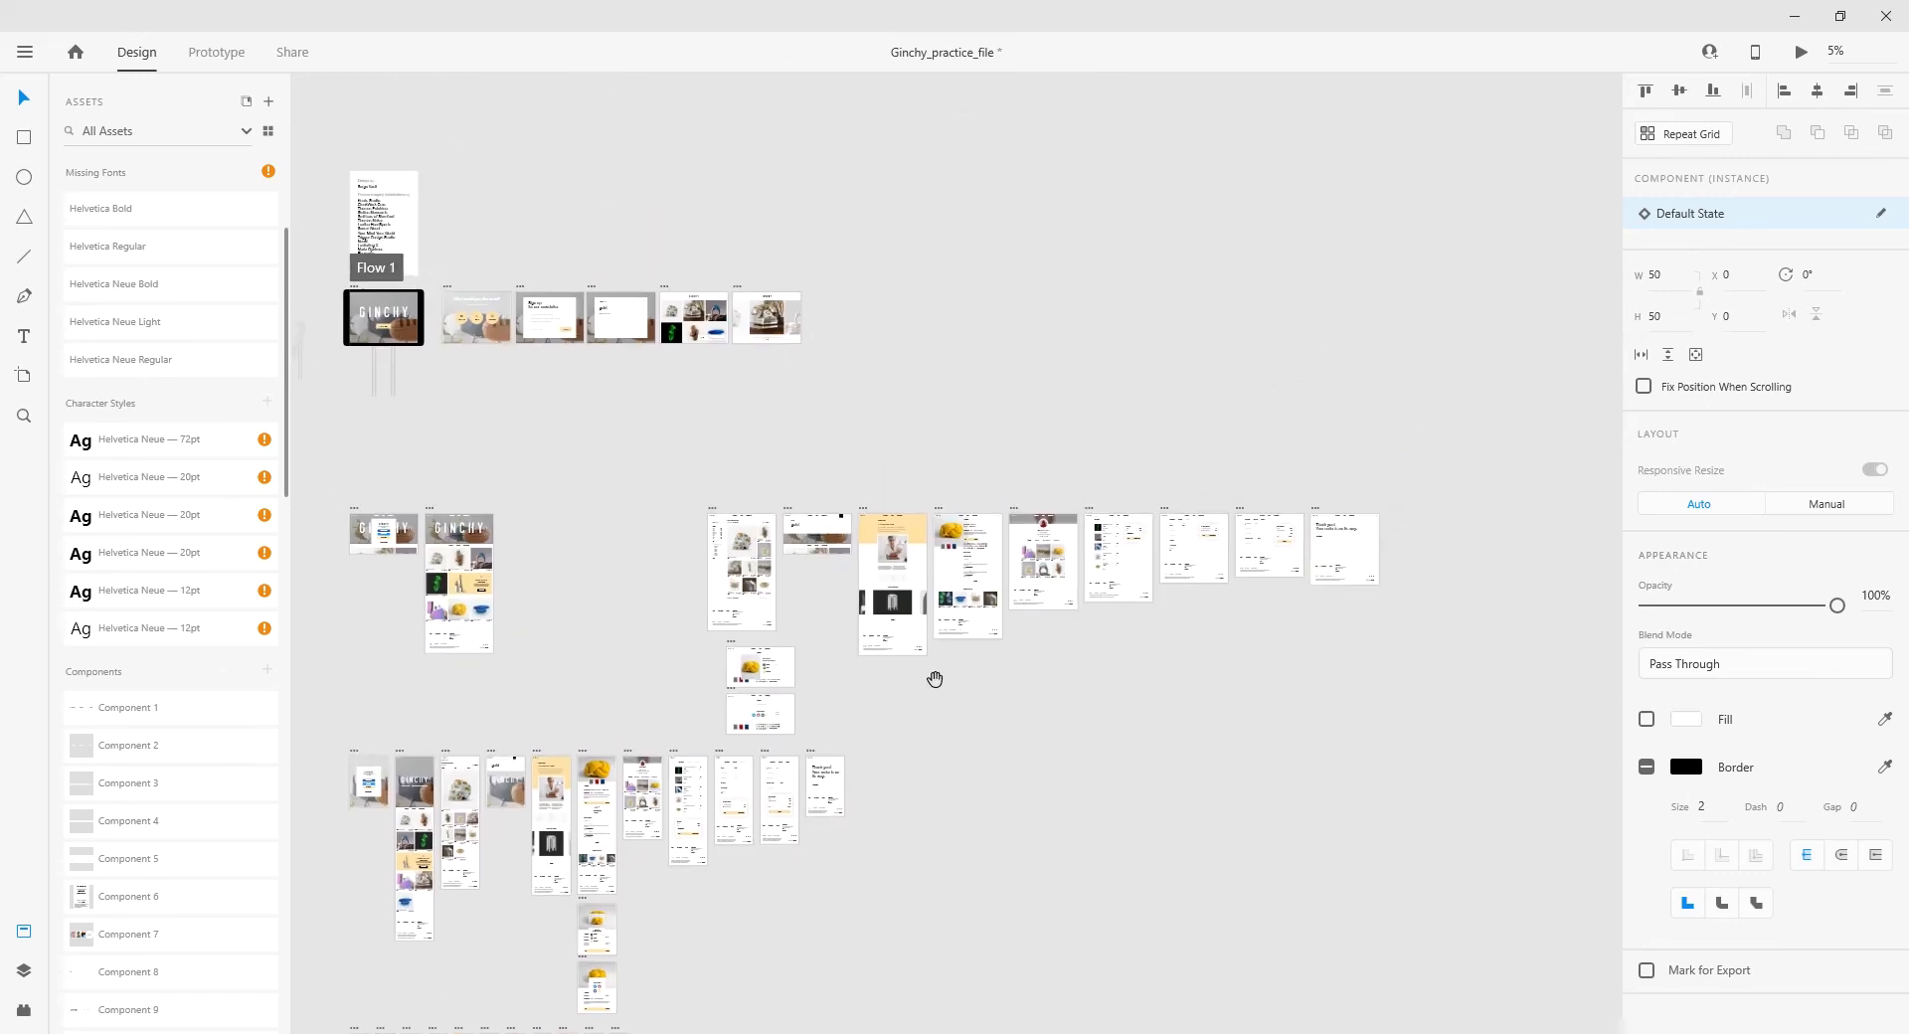